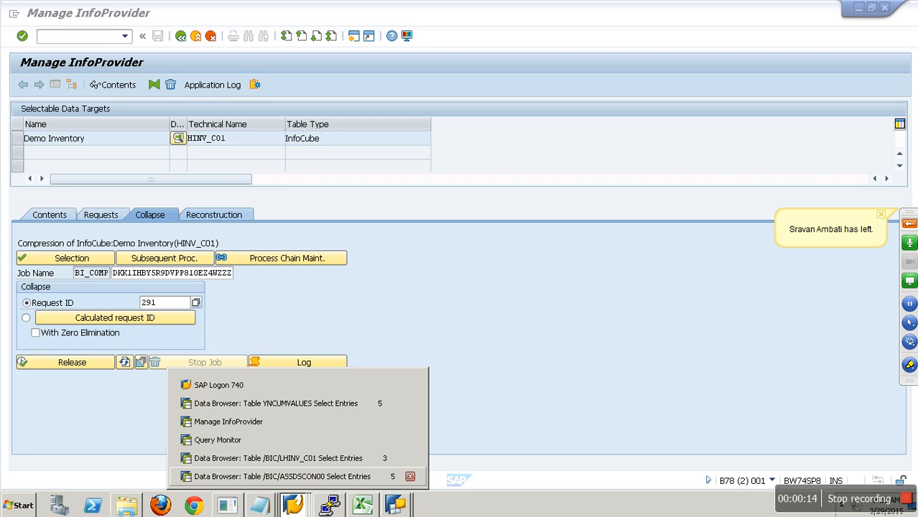
- Switch to BEx Query Designer, search for InfoProvider ssdscon and open Contract Standared DSO for the new query in a maximized window
mouse_move(407, 510)
click(383, 476)
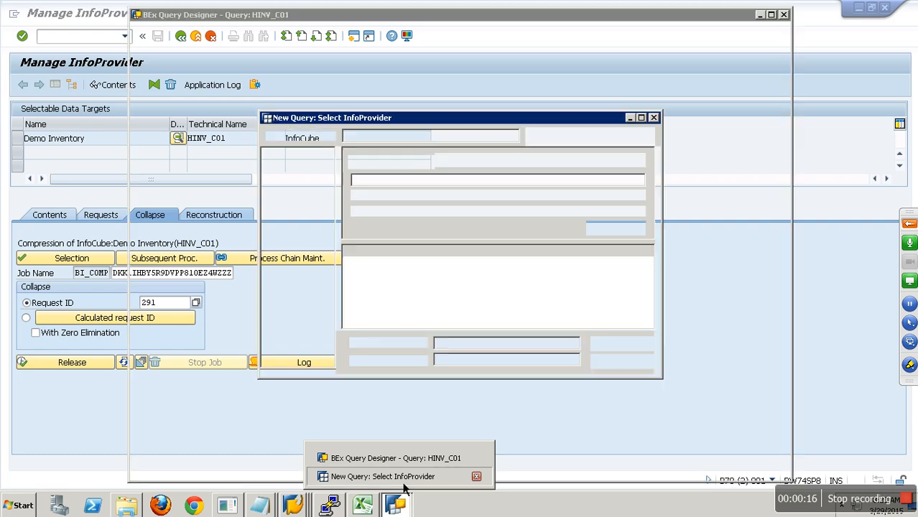
text(ssd)
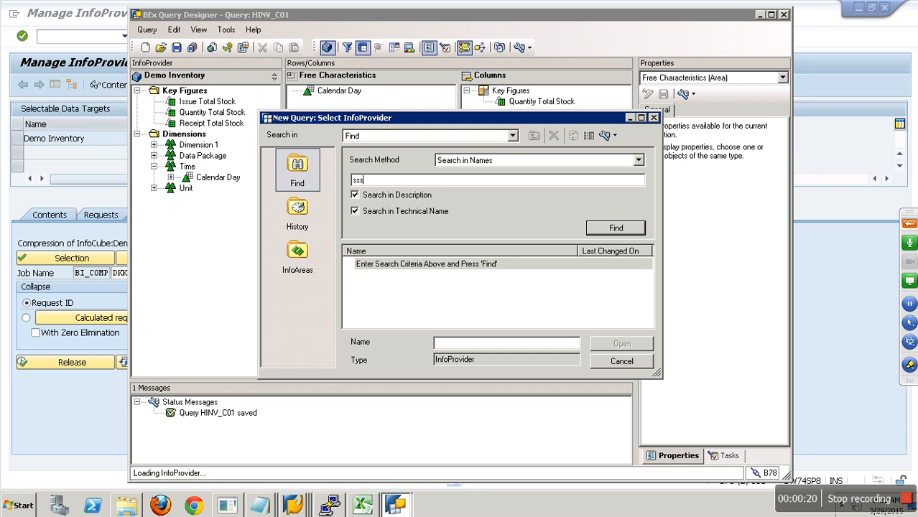
text(scon)
key(Return)
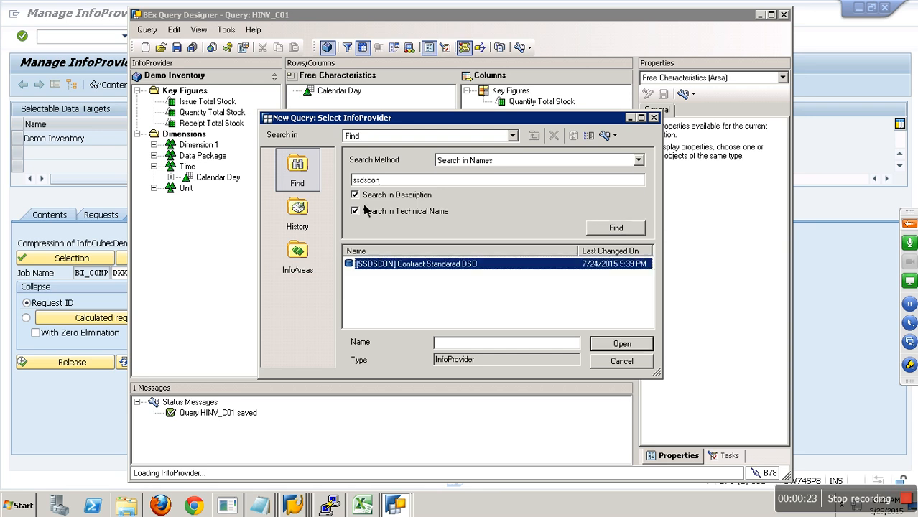
double_click(429, 264)
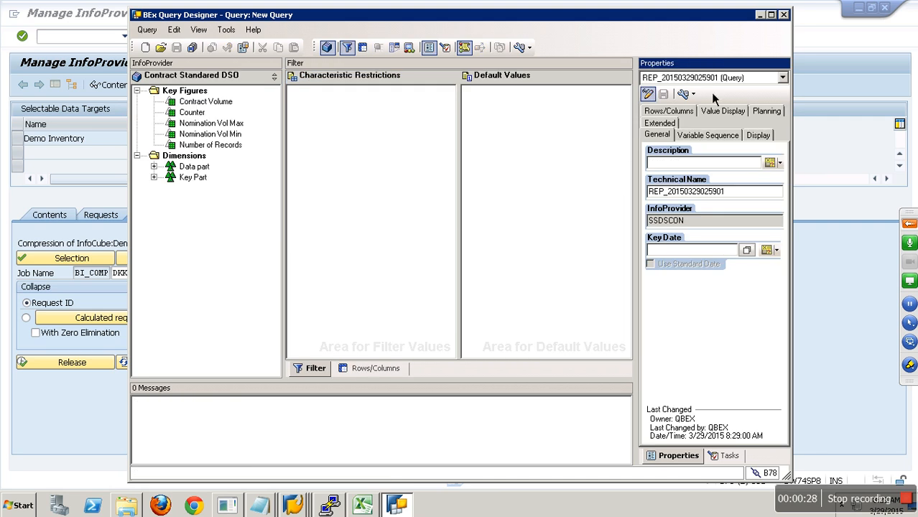
click(772, 15)
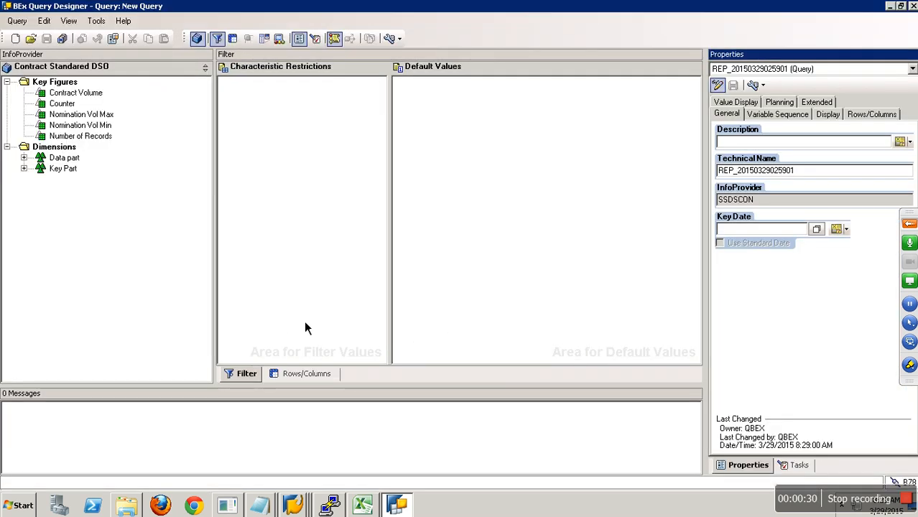
- Show the rows and columns layout, expand the Key Part and Data part dimensions, and display technical names
click(329, 374)
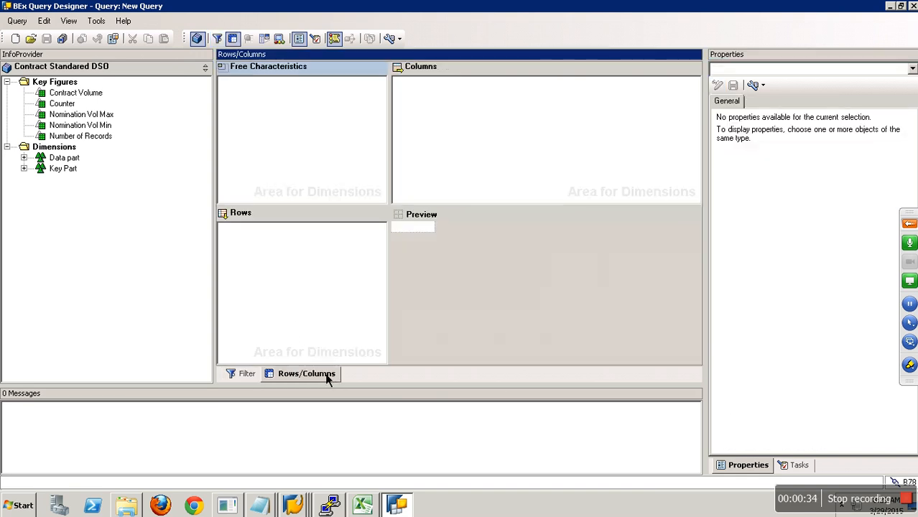
click(25, 169)
click(24, 157)
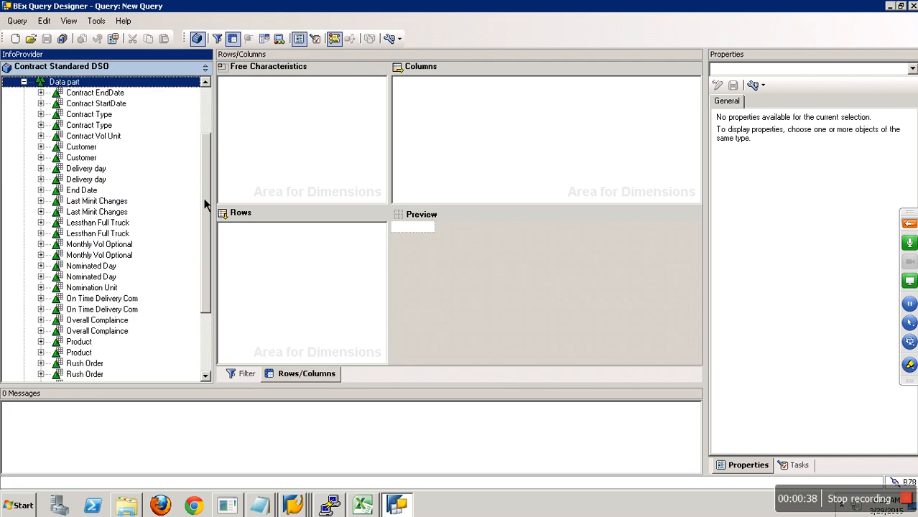
scroll(207, 168, up, 3)
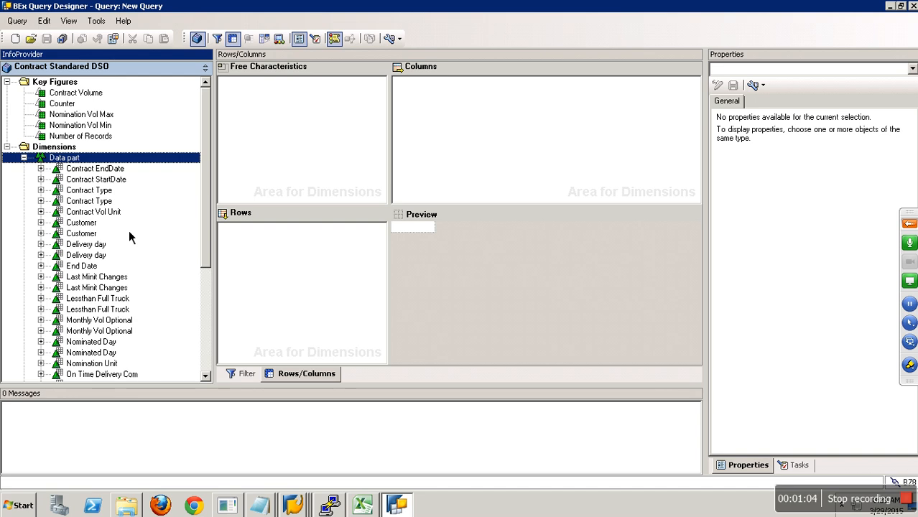
click(390, 40)
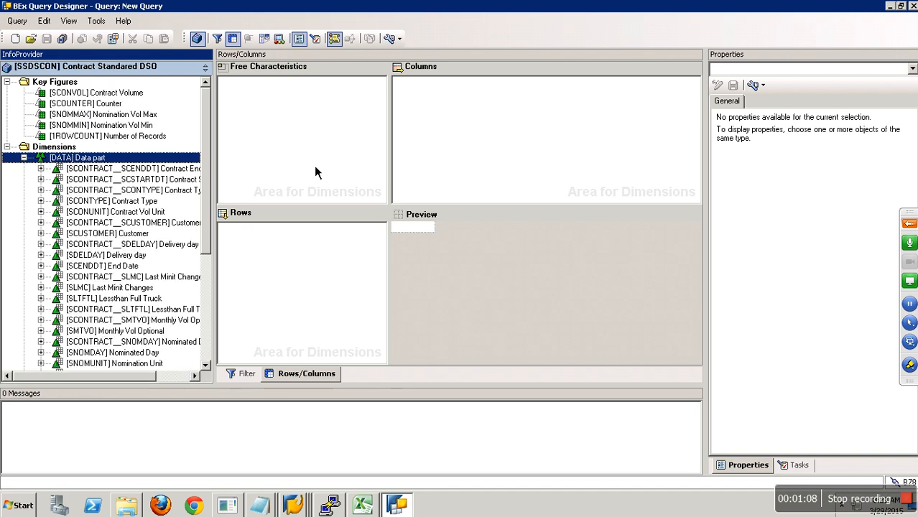
- Place [SCONTYPE] Contract Type in the rows and [SCUSTOMER] Customer, [SPRODUCT] Product and [SSLSORG] SalesOrg in the free characteristics
click(135, 203)
drag(146, 214, 260, 244)
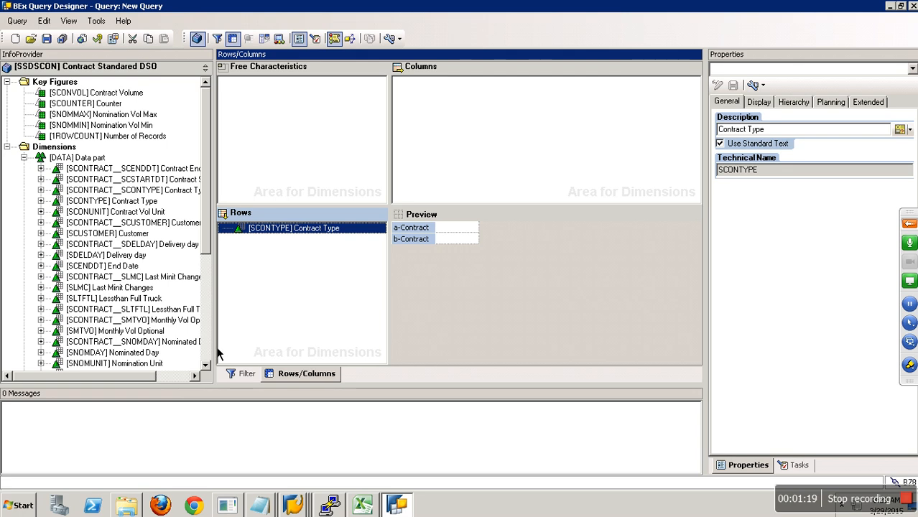
drag(133, 235, 255, 156)
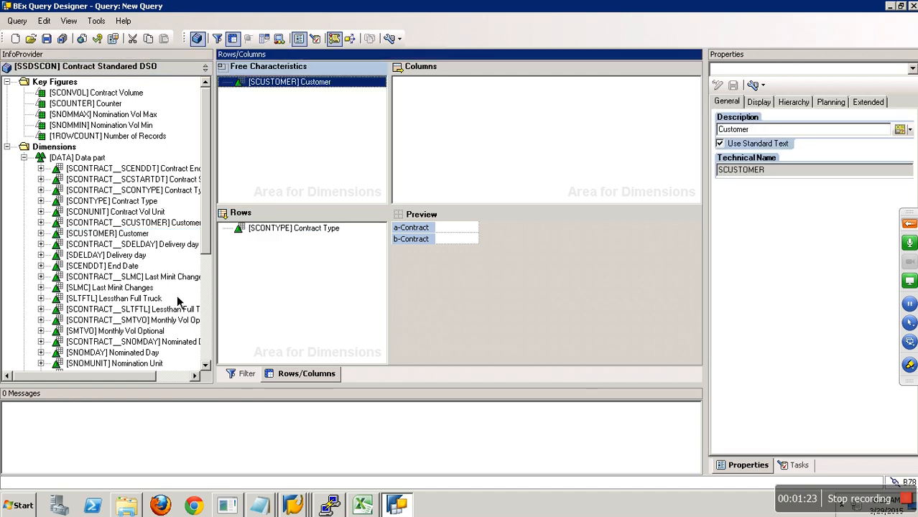
click(207, 352)
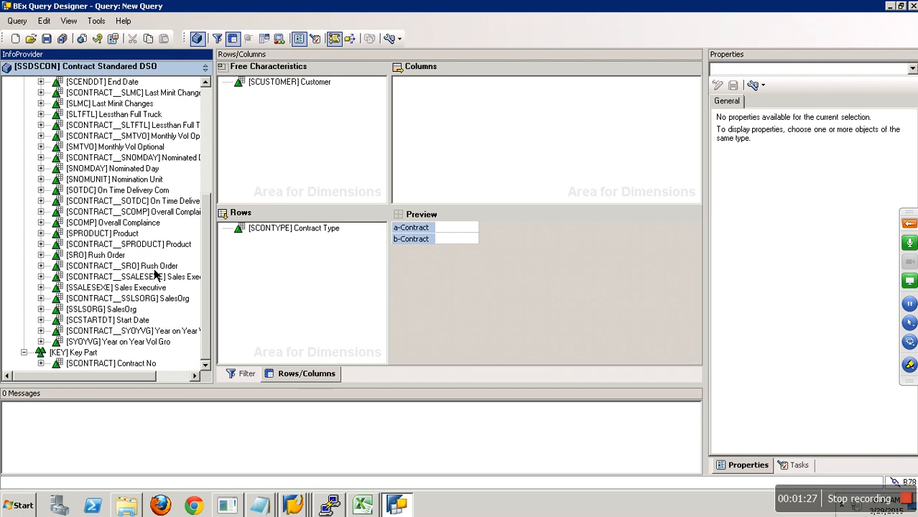
drag(135, 237, 263, 159)
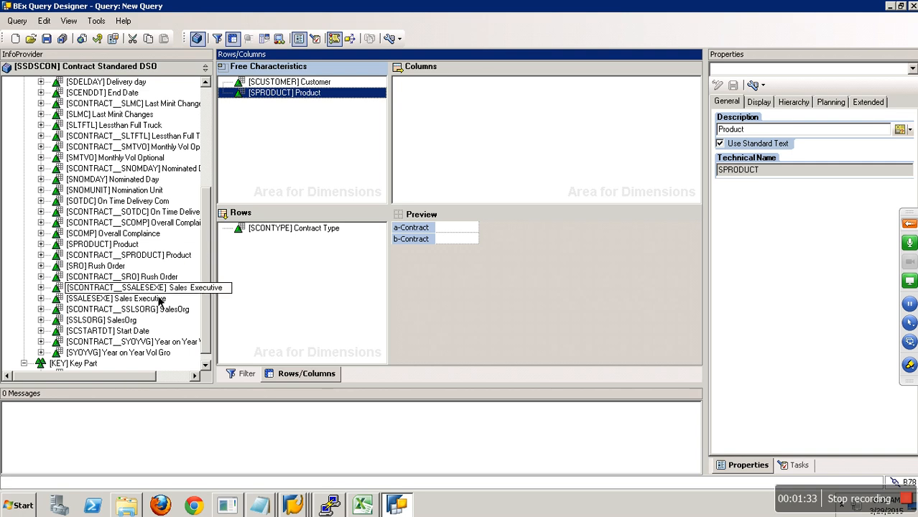
drag(137, 321, 300, 169)
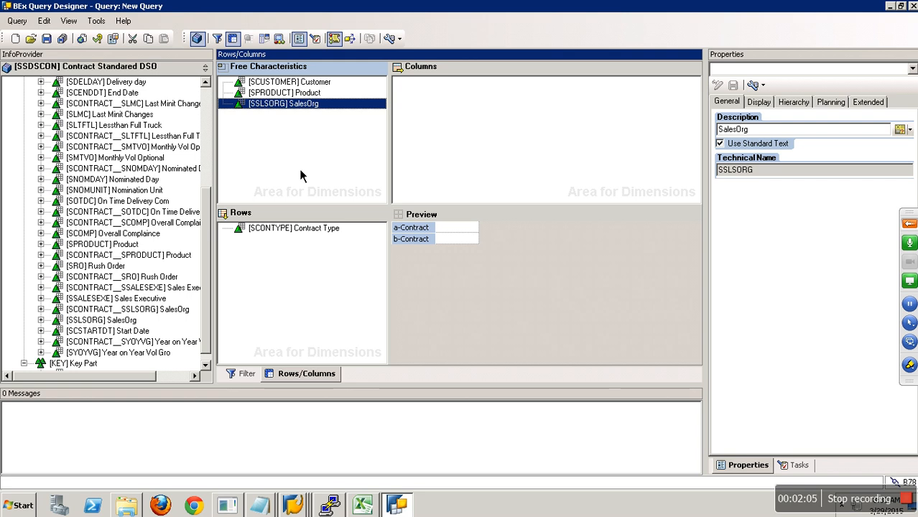
- Add the [SCOUNTER] Counter key figure to the columns
click(206, 114)
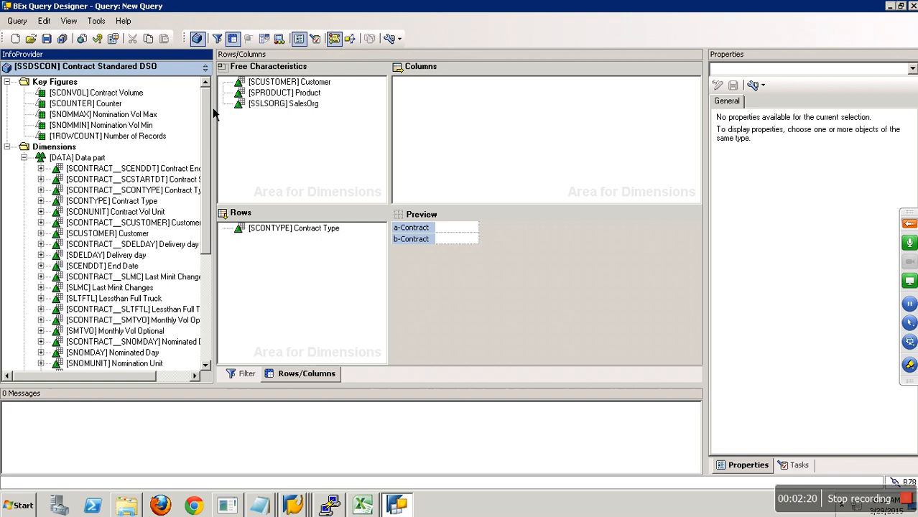
click(108, 106)
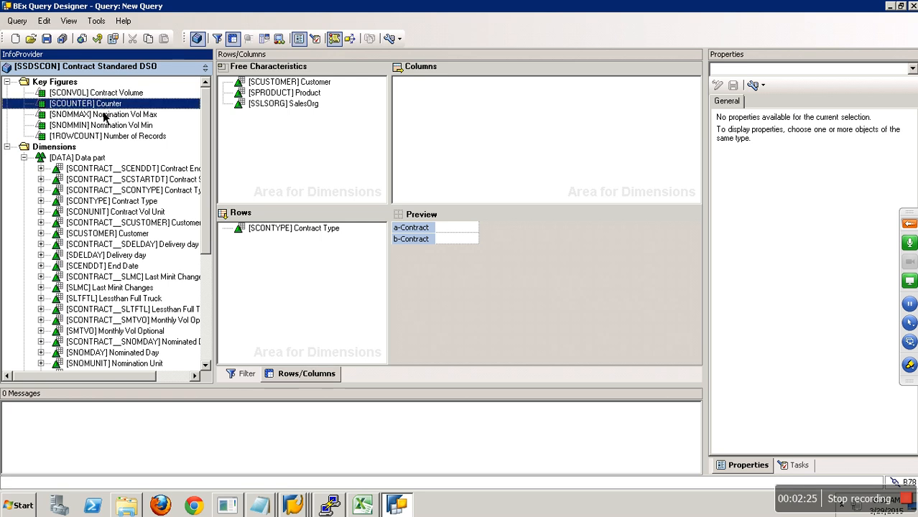
drag(104, 114, 488, 135)
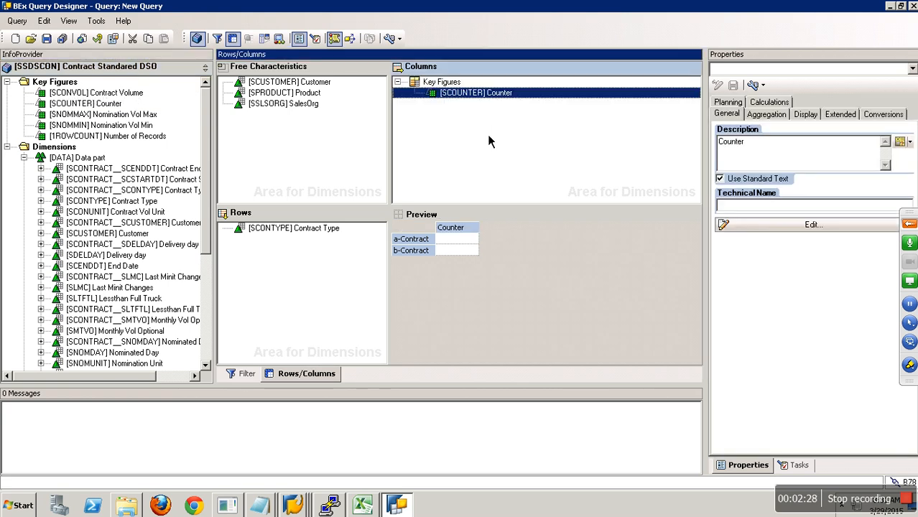
click(337, 229)
click(474, 96)
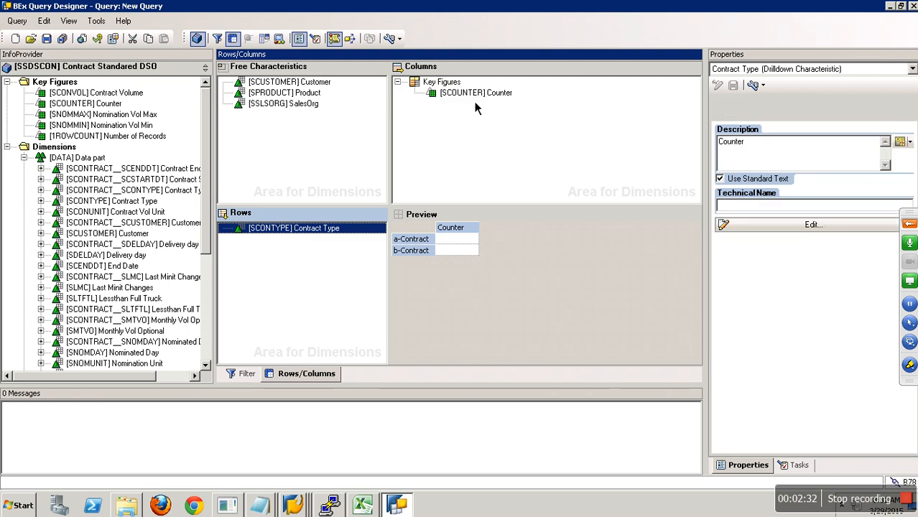
click(325, 237)
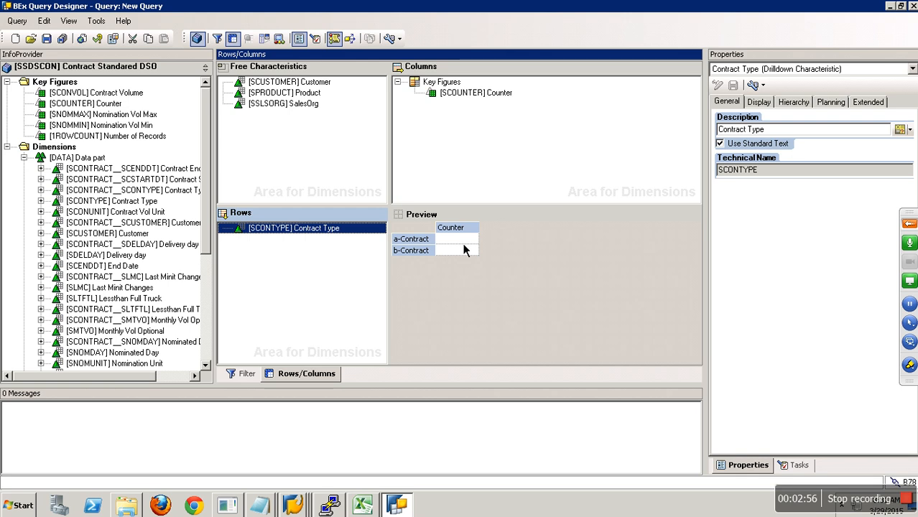
- Change the description of the Counter key figure in the columns to "Total No of Contracts"
click(473, 94)
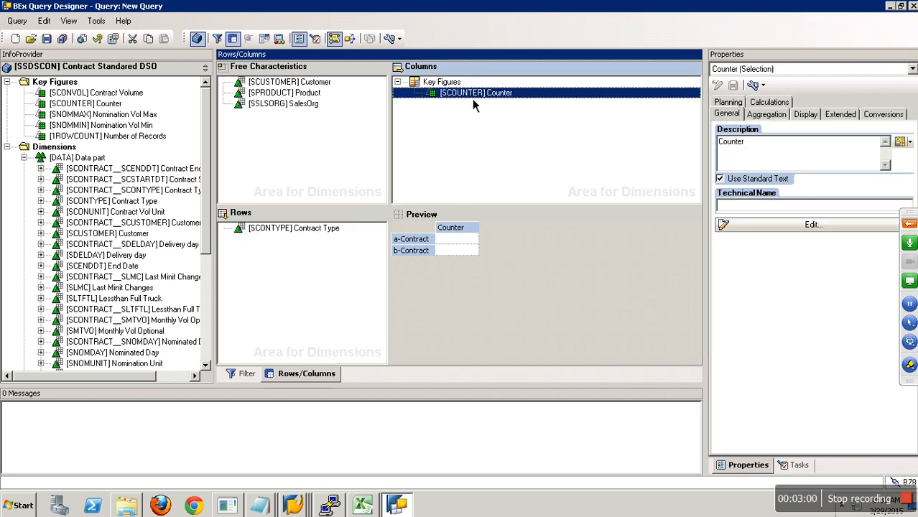
click(751, 148)
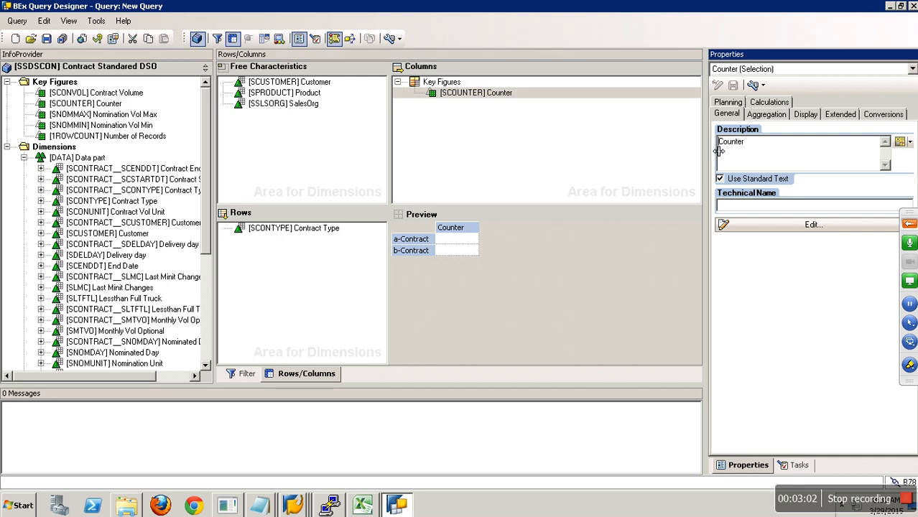
drag(764, 146, 686, 154)
text(Total No o)
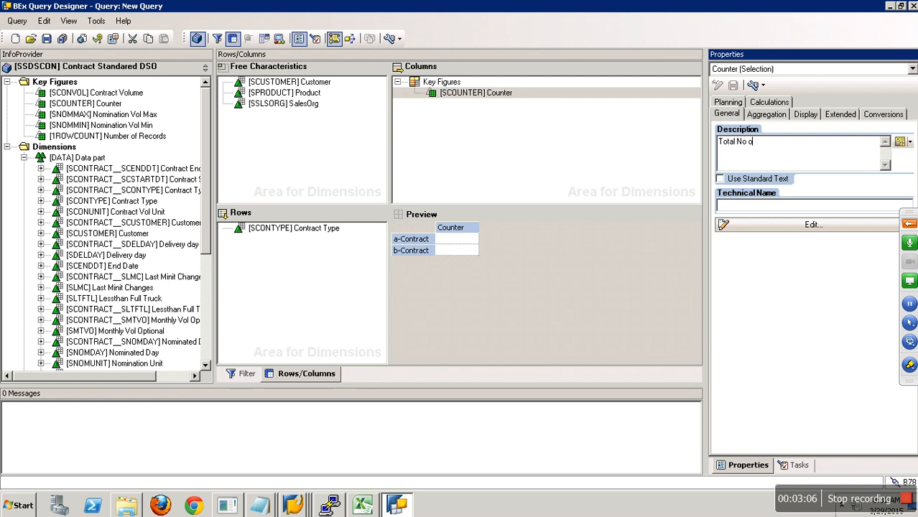
text(f Contracts)
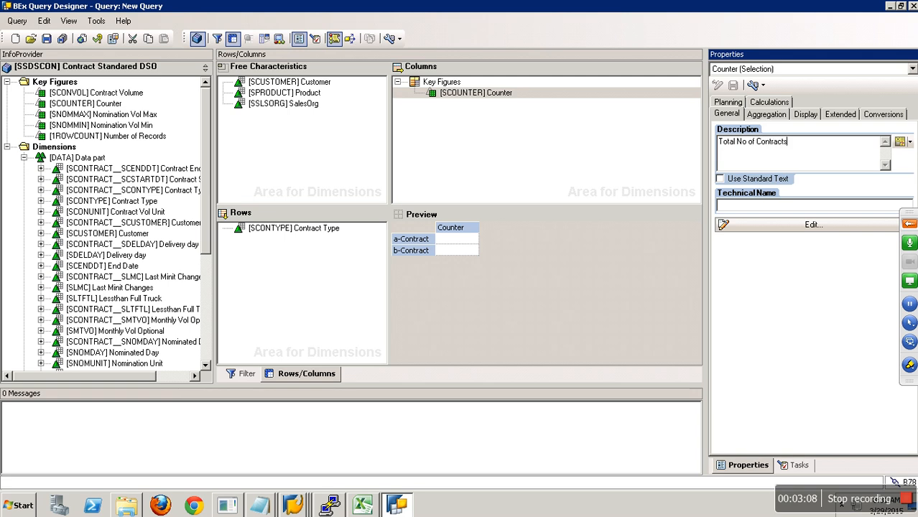
click(532, 165)
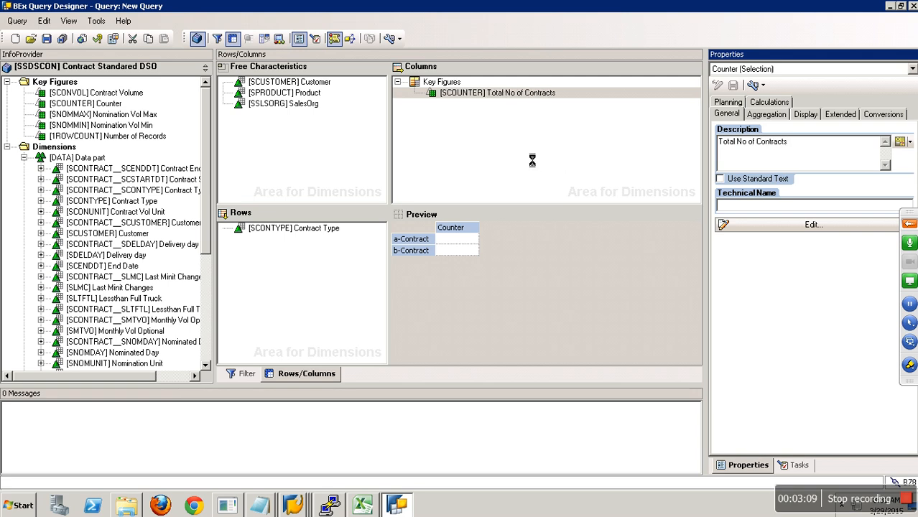
click(485, 98)
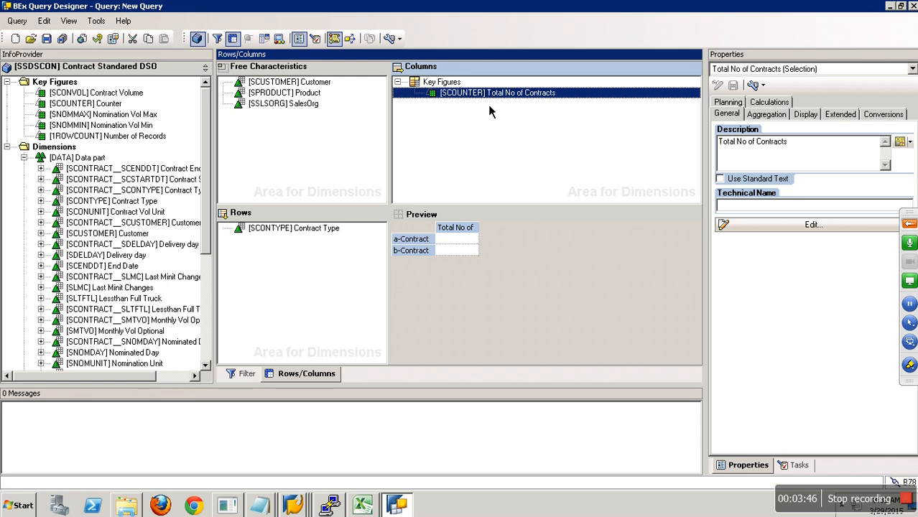
- Locate the Overall Complaince characteristic in the Data part by turning the technical names off and back on
right_click(308, 511)
click(207, 311)
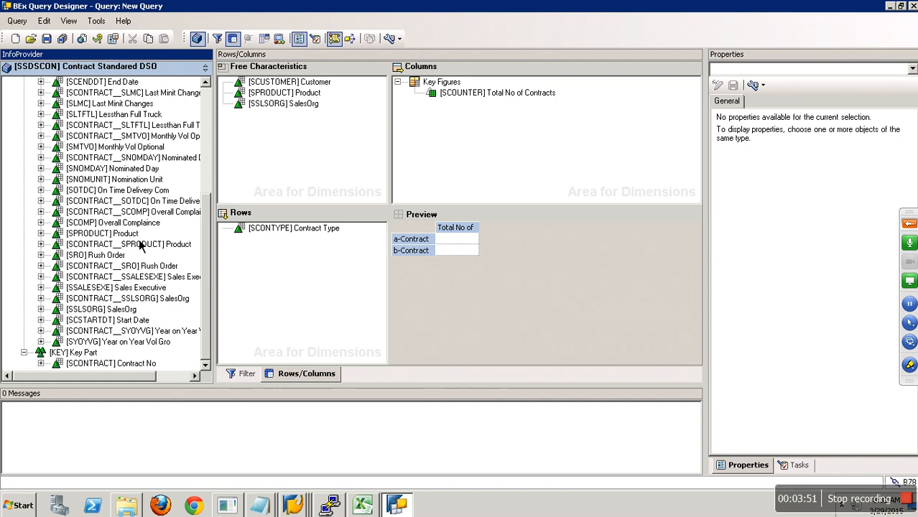
click(403, 39)
click(409, 54)
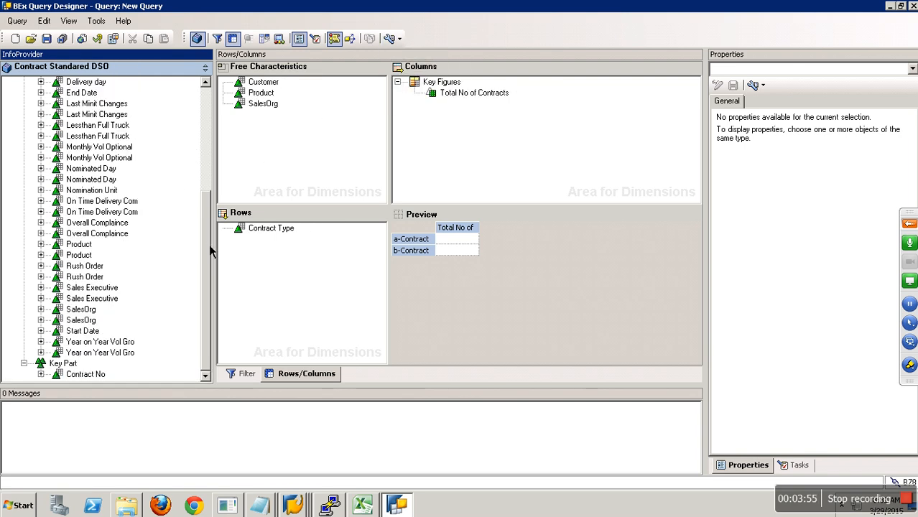
click(133, 234)
click(398, 38)
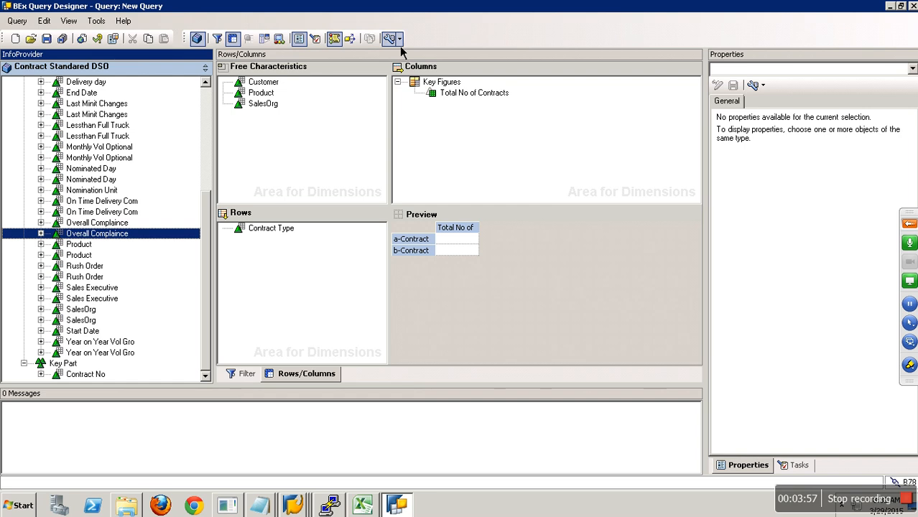
click(401, 49)
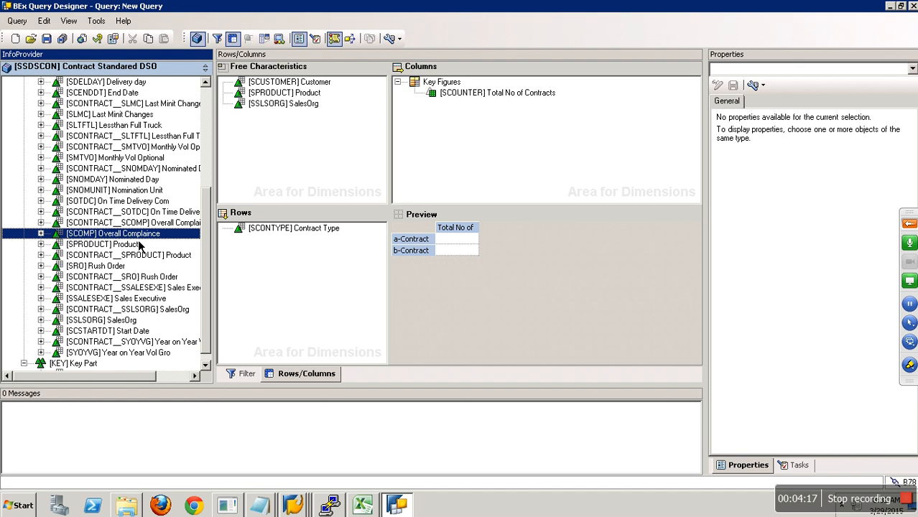
- Add the [SCOMP] Overall Complaince characteristic to the columns and place it below the Key Figures structure
drag(164, 238, 445, 85)
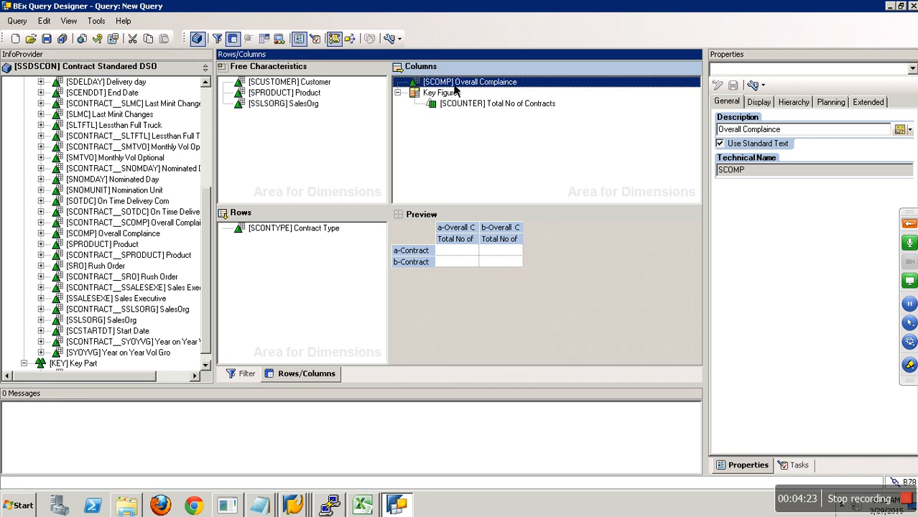
drag(454, 83, 457, 106)
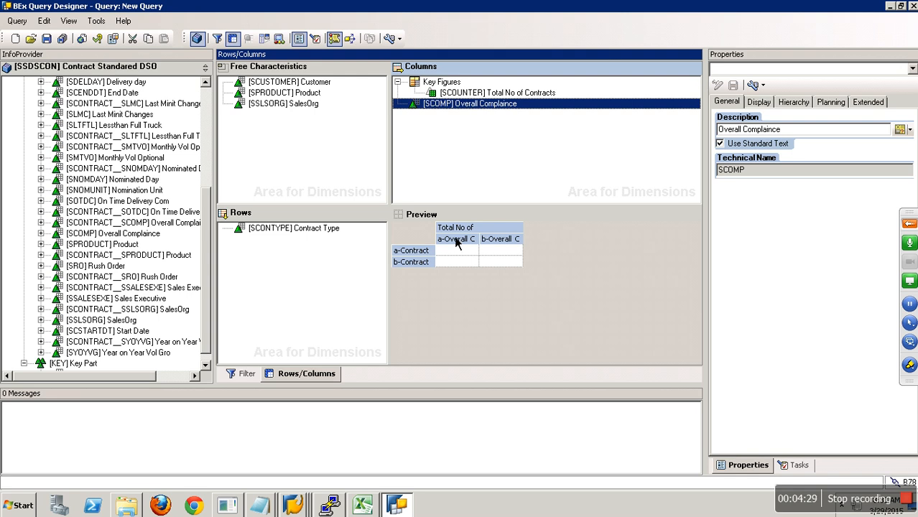
click(468, 94)
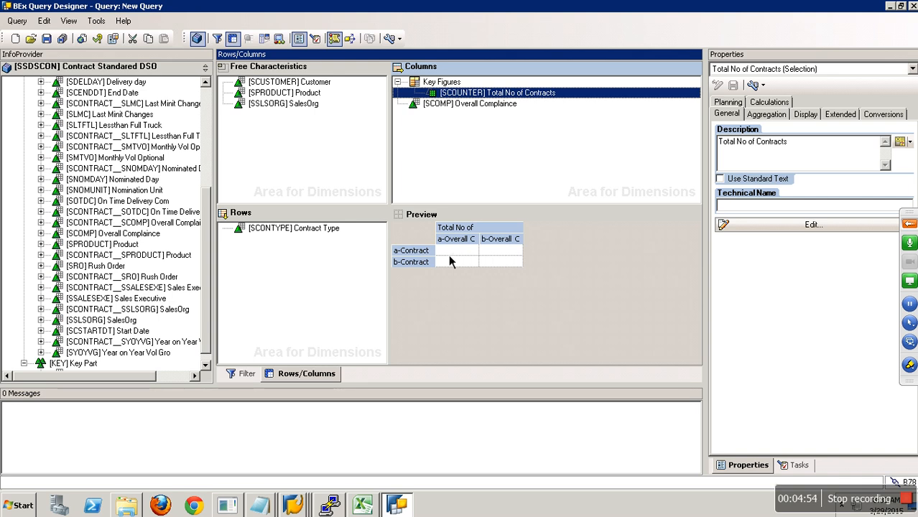
- Start saving the query and enter "Offer Book Compliance - Summary" as its description
click(46, 39)
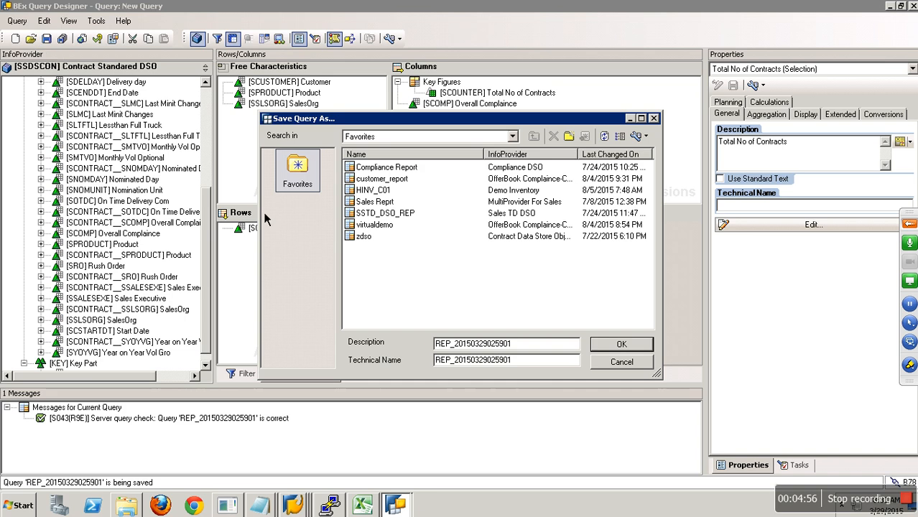
drag(531, 344, 375, 350)
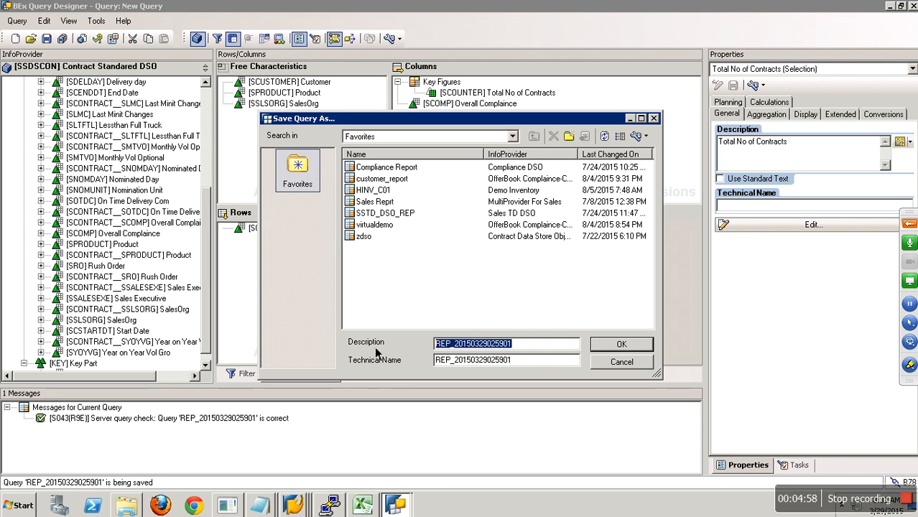
text(test001)
key(Tab)
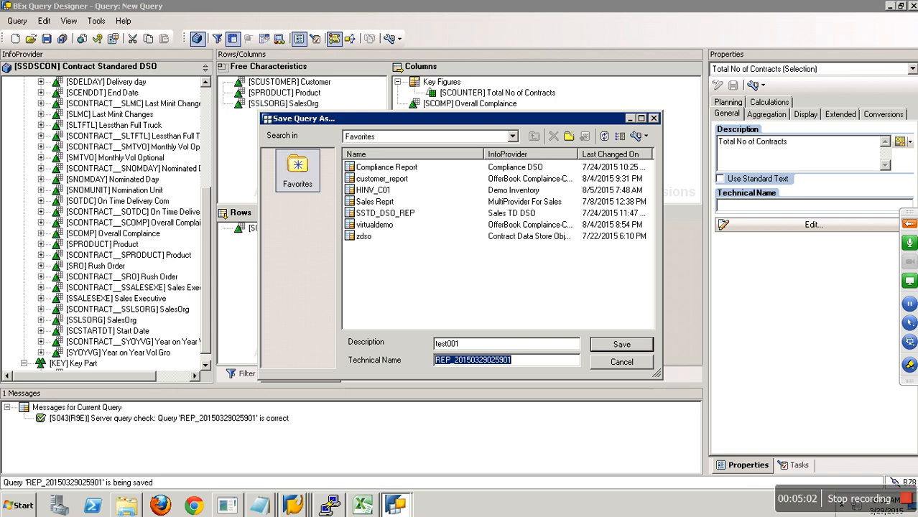
click(460, 344)
key(BackSpace)
key(BackSpace)
key(BackSpace)
key(BackSpace)
key(BackSpace)
key(BackSpace)
key(BackSpace)
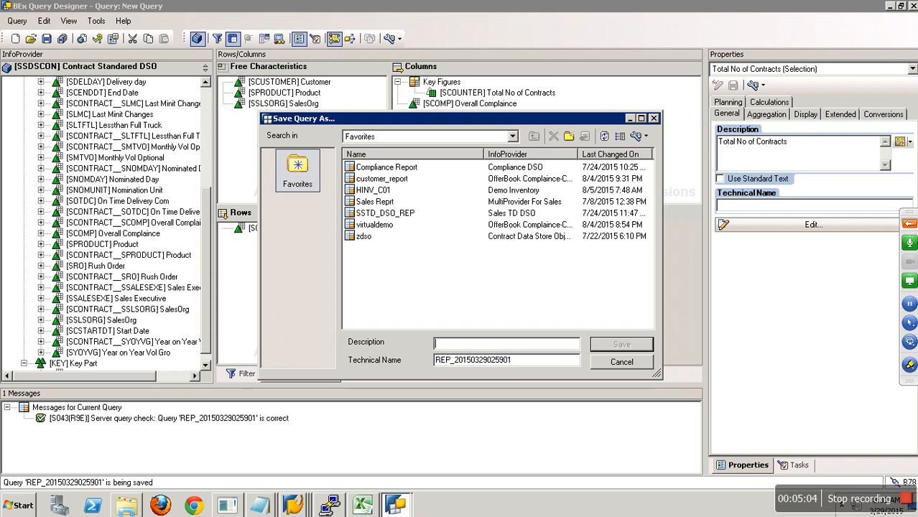
text(Offer Book Compliance - Summary)
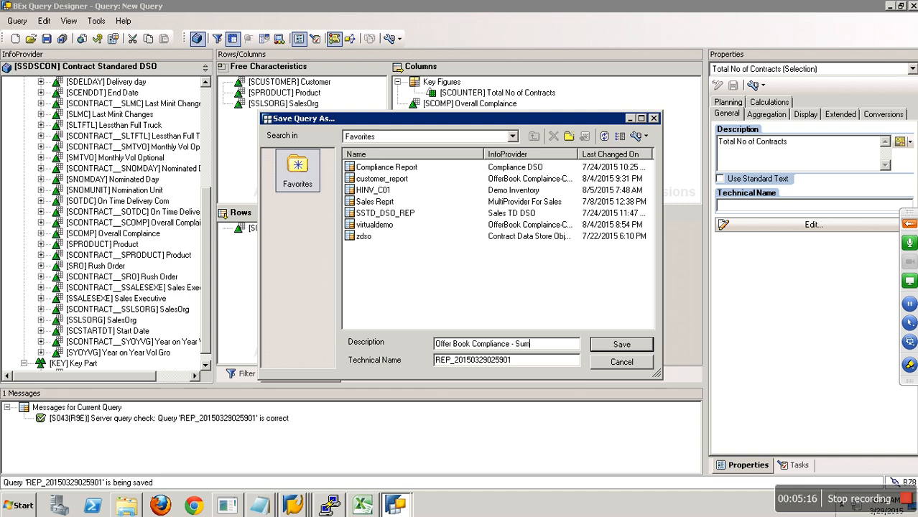
- Set the query's technical name to SSDCON_B_Q0001 and save it in Favorites
key(Tab)
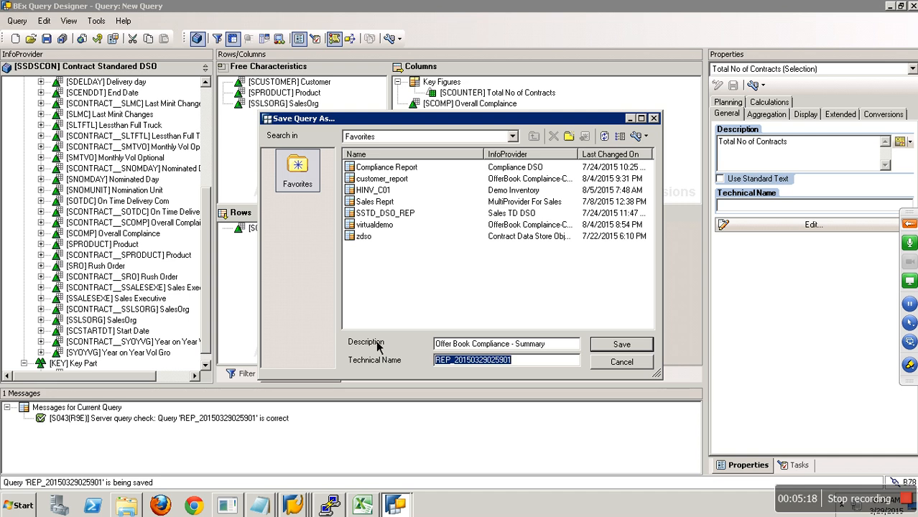
text(S)
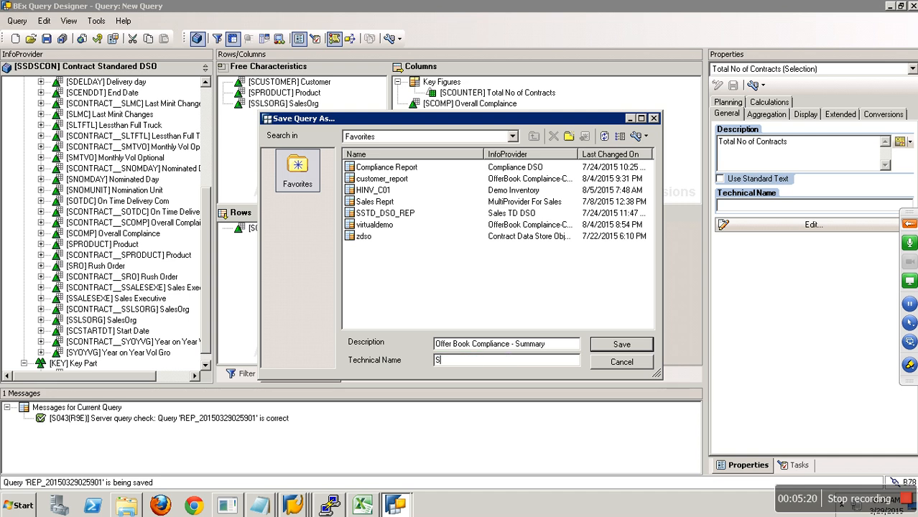
text(SDCON_B_Q0001)
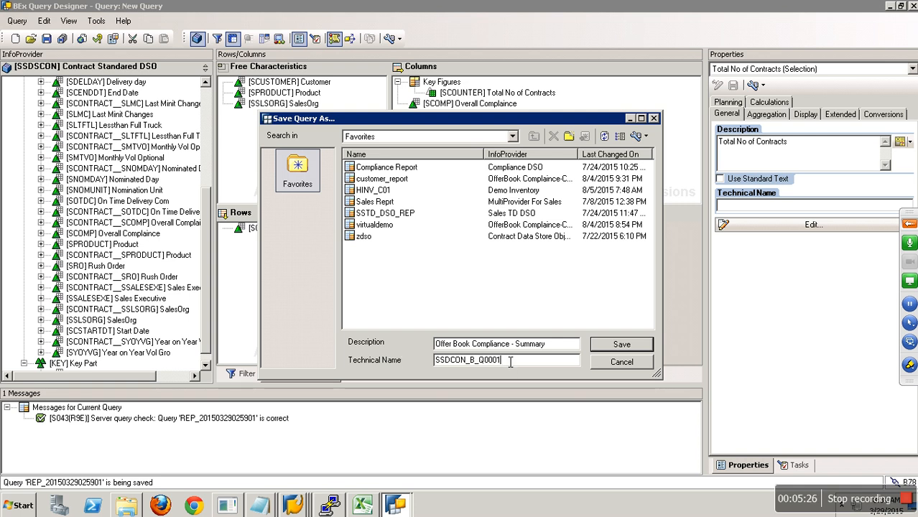
drag(523, 367, 388, 370)
click(621, 347)
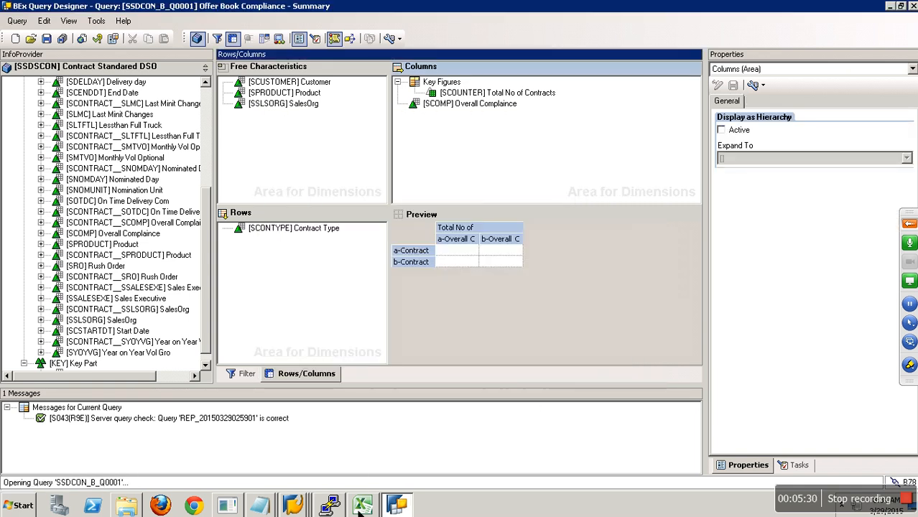
- Switch to the SAP Query Monitor, execute query SSDSCON/SSDCON_B_Q0001 to view its result, and return to BEx Query Designer
click(292, 507)
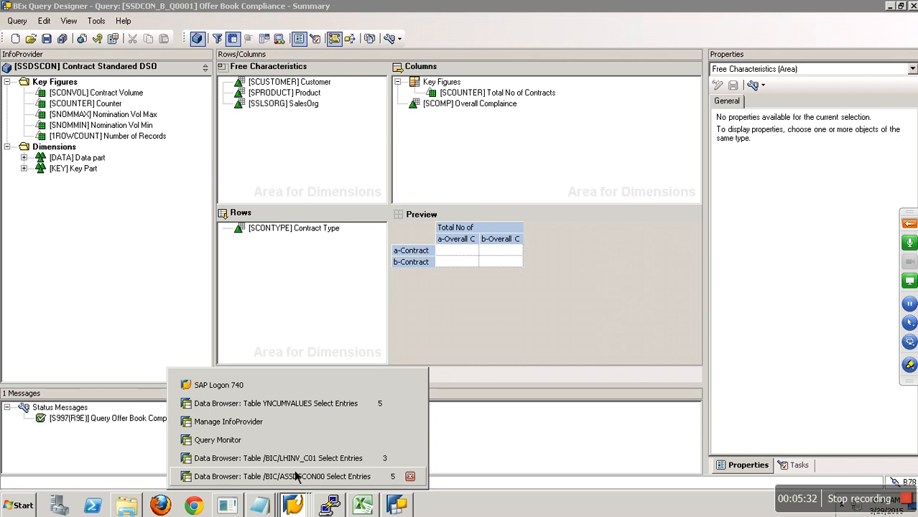
click(276, 444)
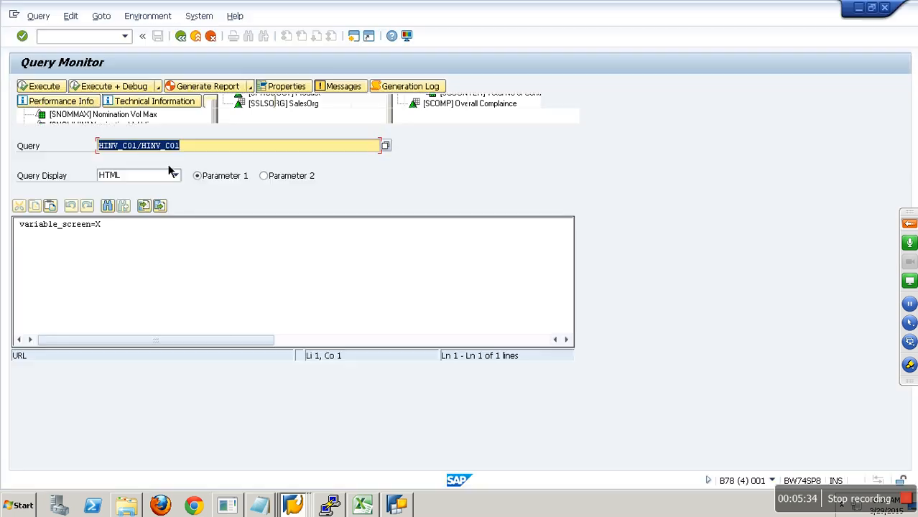
text(SSDSCON/SSDSCON_B_Q0001)
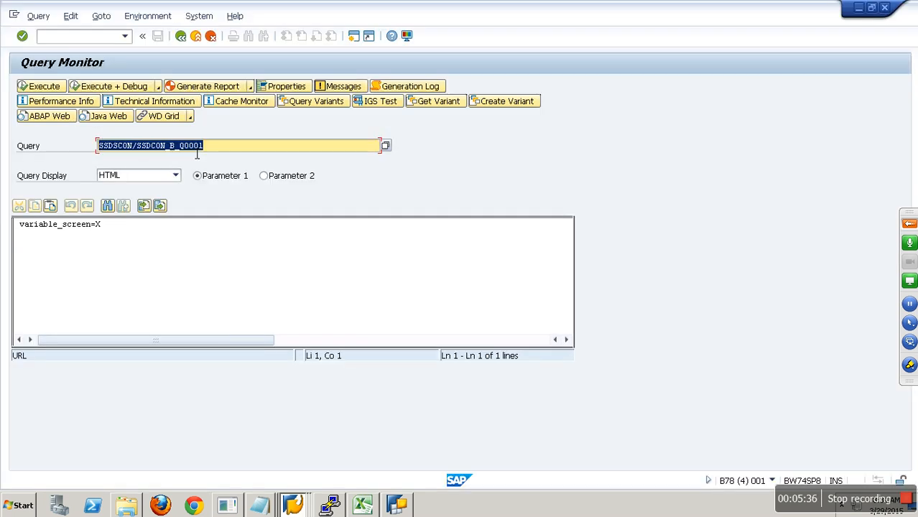
click(30, 89)
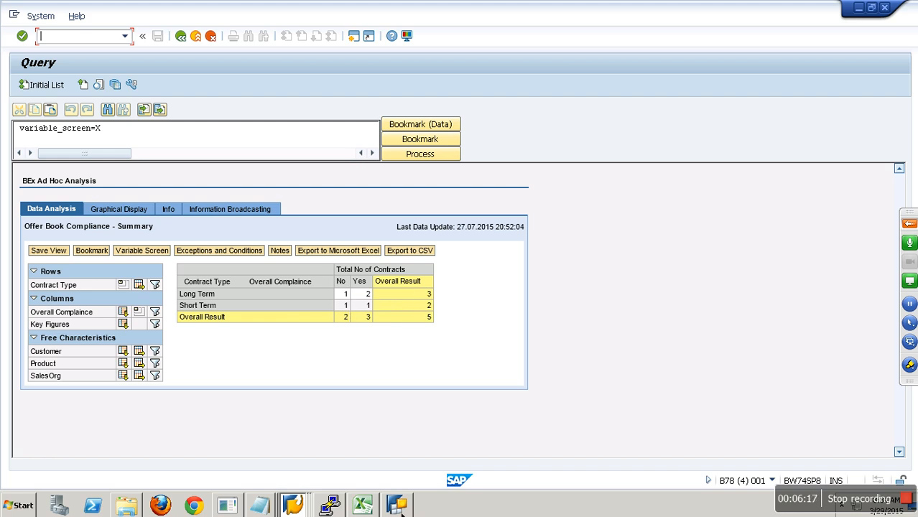
click(399, 505)
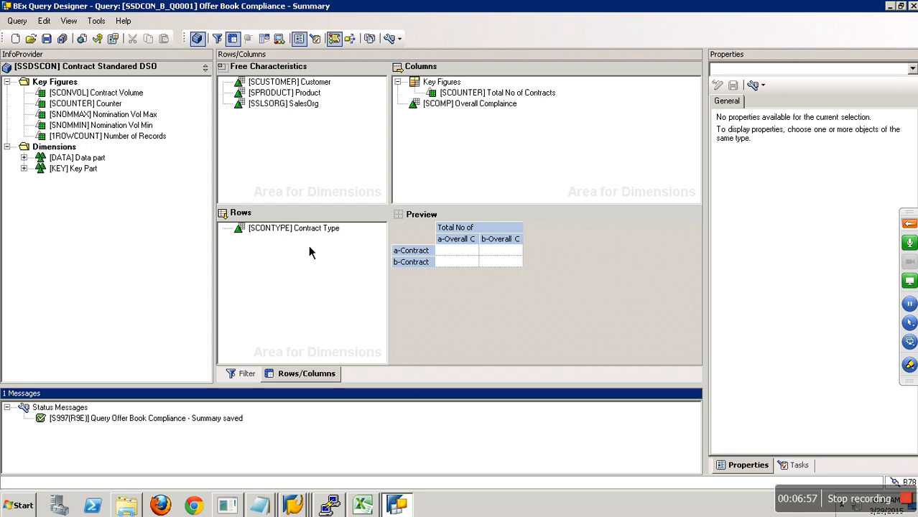
click(449, 83)
right_click(453, 89)
click(517, 119)
right_click(457, 95)
click(488, 108)
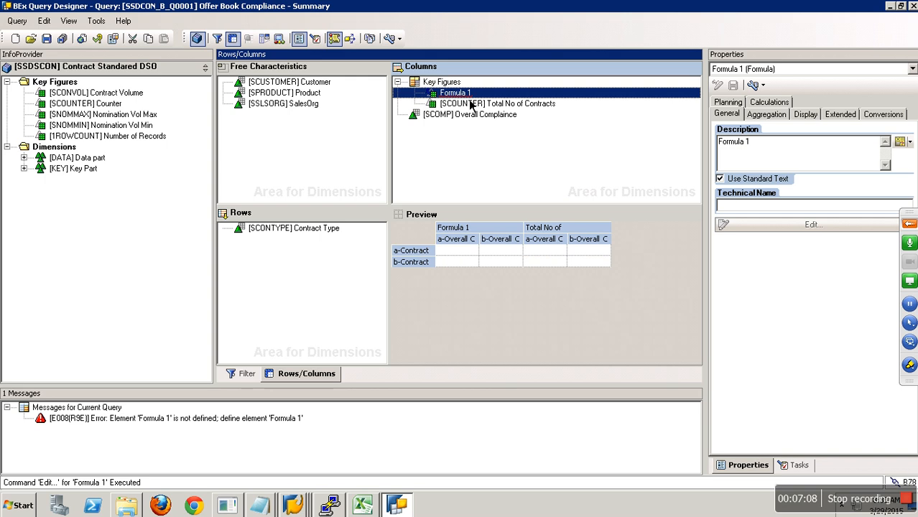
click(372, 200)
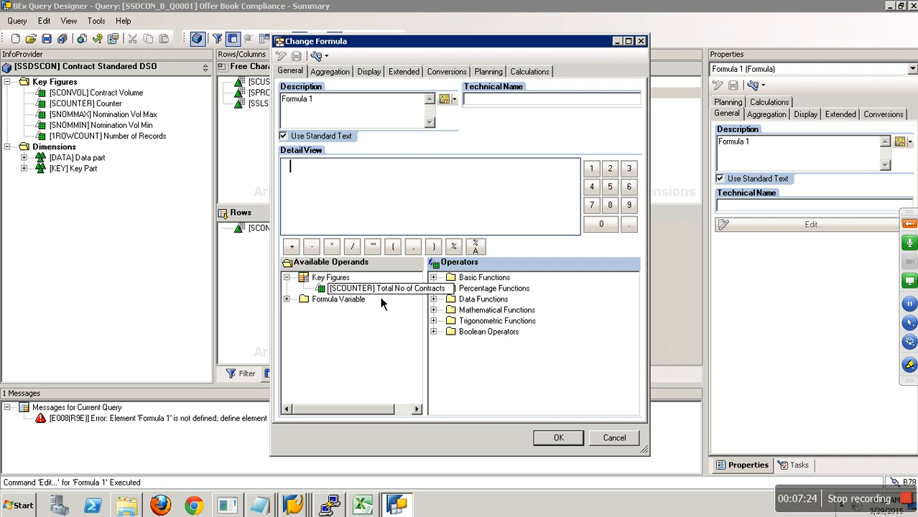
click(615, 441)
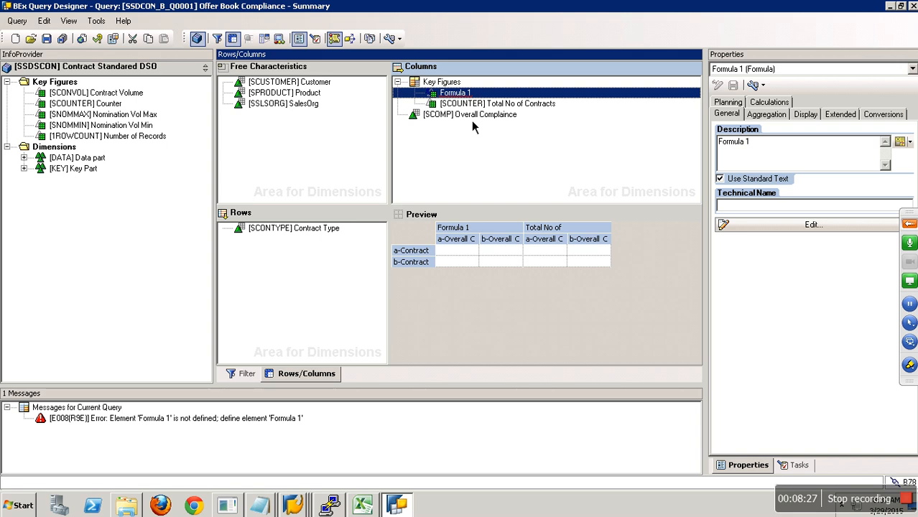
drag(463, 96, 211, 158)
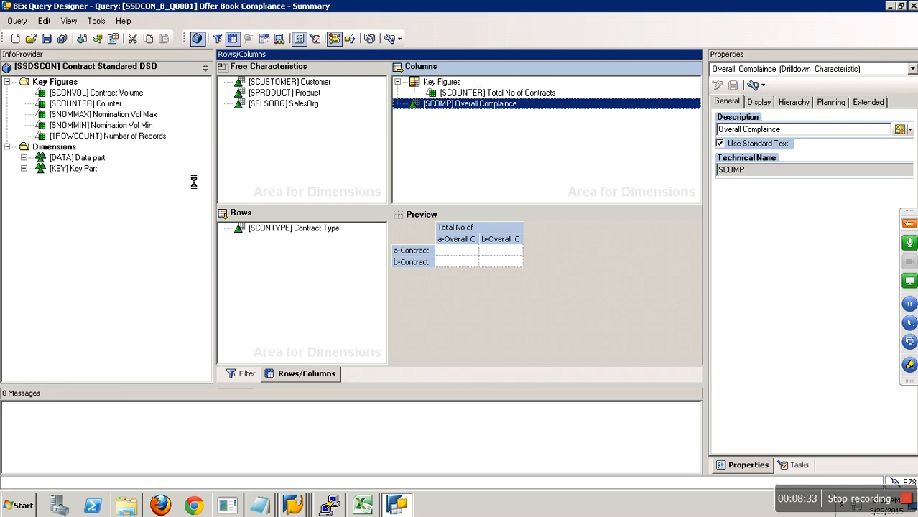
- Create a new selection in the Key Figures structure and assign the [SCOUNTER] Counter key figure to it
right_click(434, 82)
click(485, 107)
right_click(466, 94)
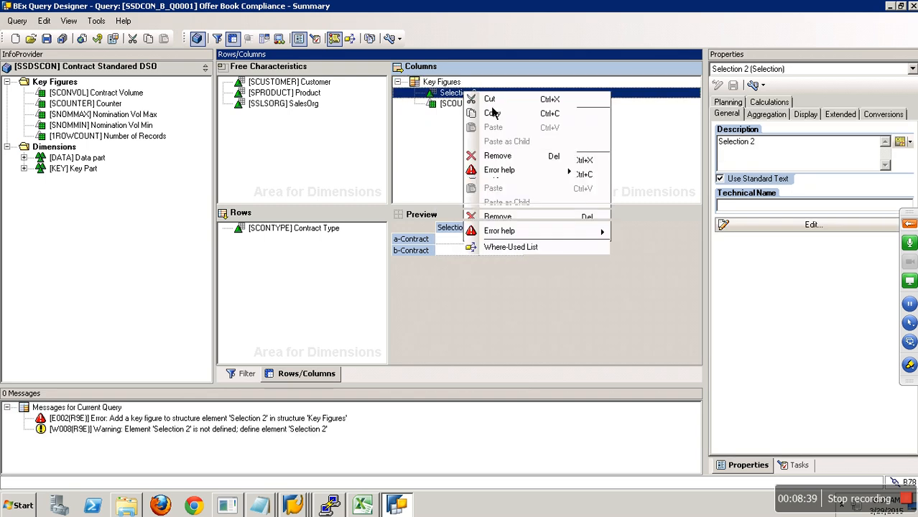
click(487, 99)
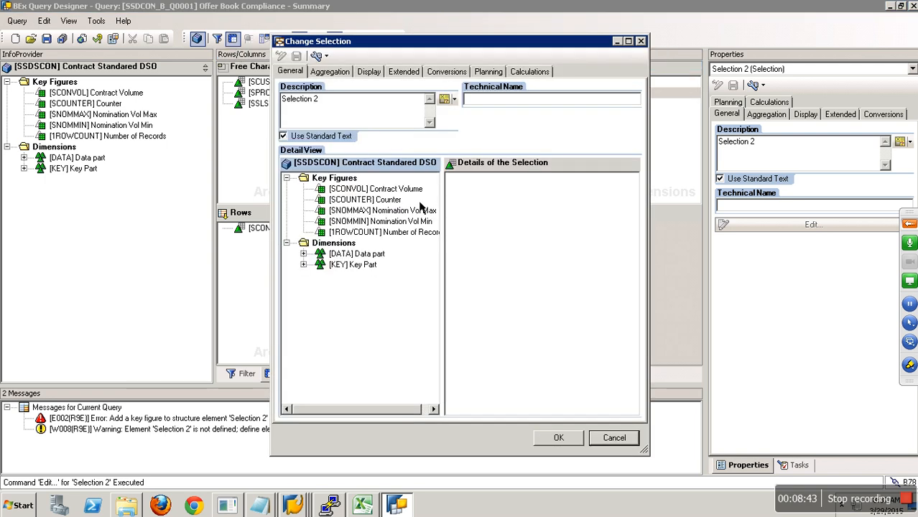
drag(374, 201, 466, 209)
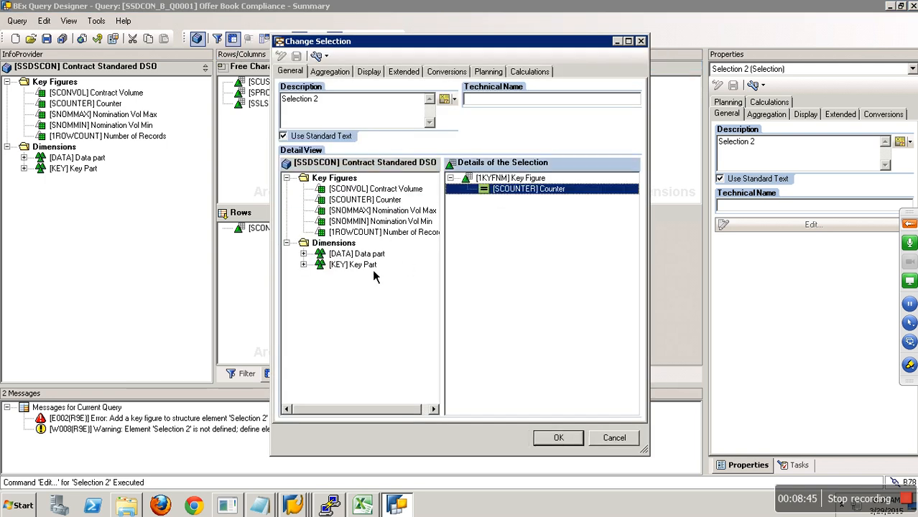
- Add [SCOMP] Overall Complaince from the Data part to the selection and restrict it to the value No
click(304, 257)
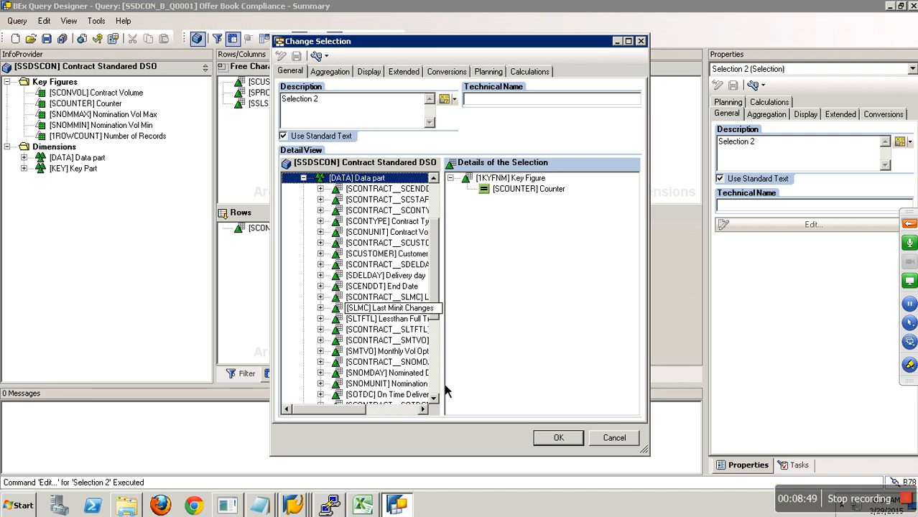
scroll(445, 390, down, 5)
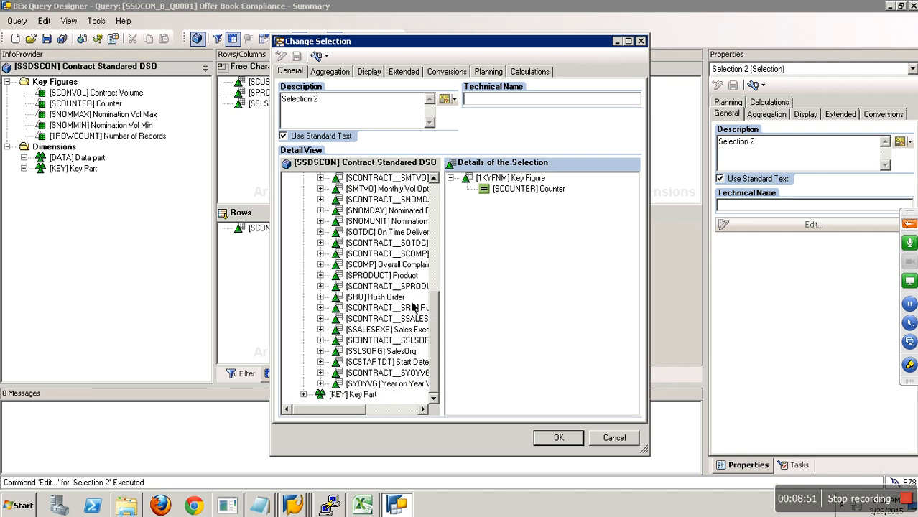
drag(404, 266, 511, 225)
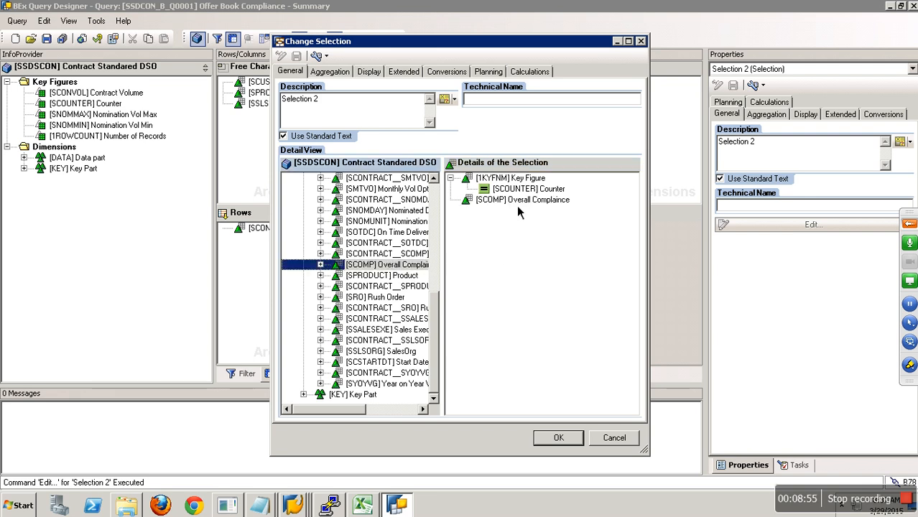
right_click(511, 201)
click(538, 209)
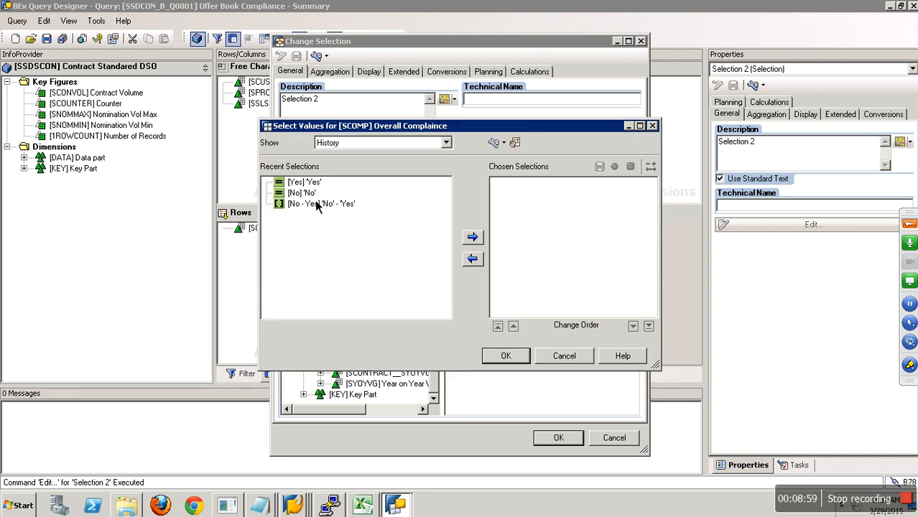
click(311, 194)
click(472, 236)
click(518, 354)
- Set the selection's description to "No of Non-Compliant Contracts" and apply the selection definition
click(354, 98)
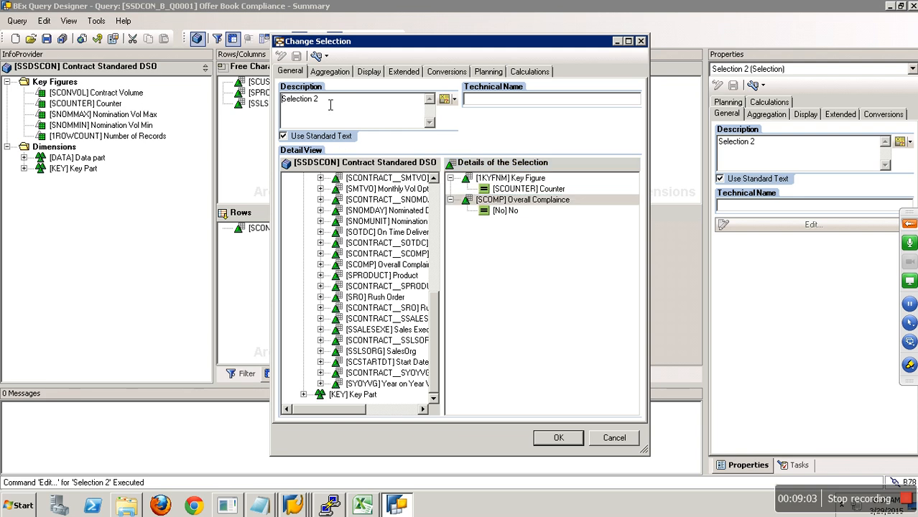
drag(345, 110, 239, 111)
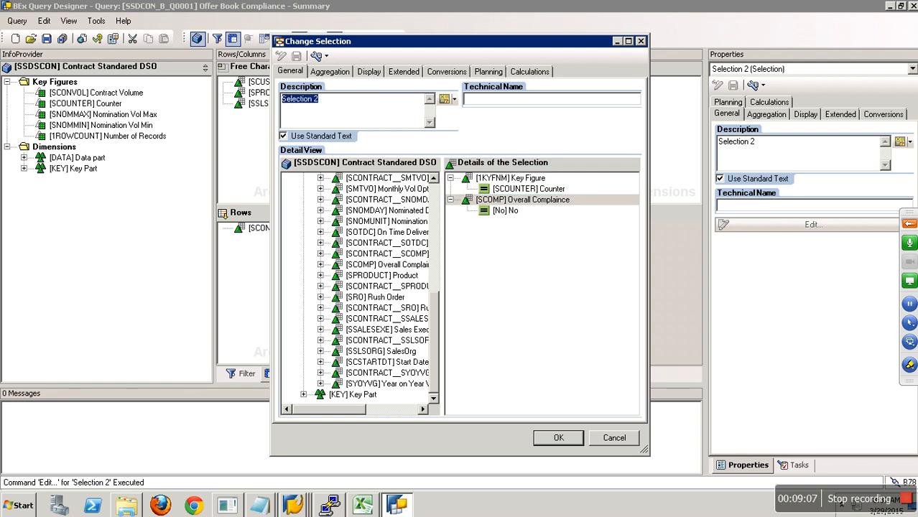
text(No)
key(BackSpace)
key(BackSpace)
text(No of Non-Compliant Contracts)
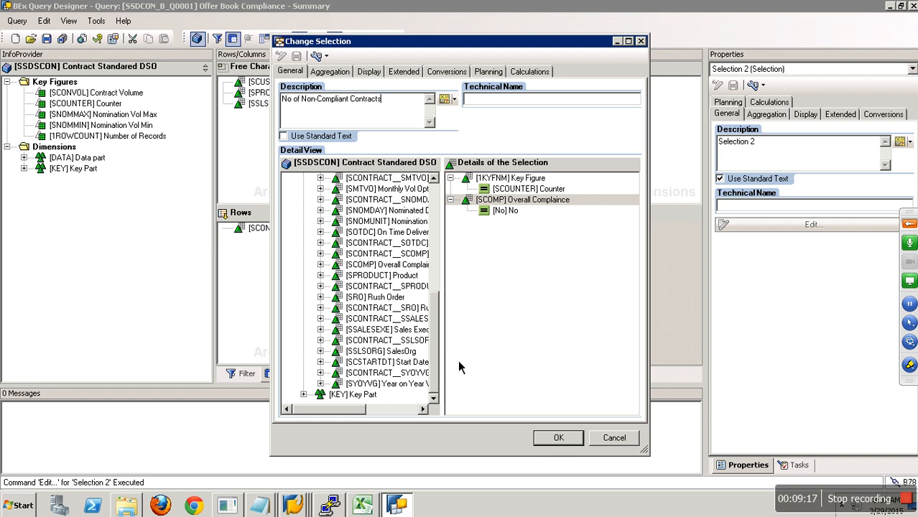
click(572, 439)
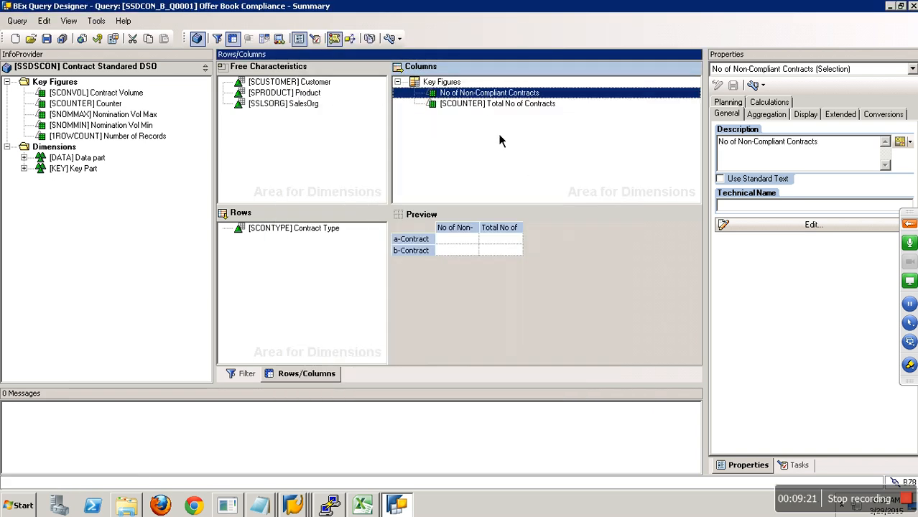
- Create another selection in Key Figures described "No of Compliant Contracts" and assign the [SCOUNTER] Counter key figure to it
right_click(450, 83)
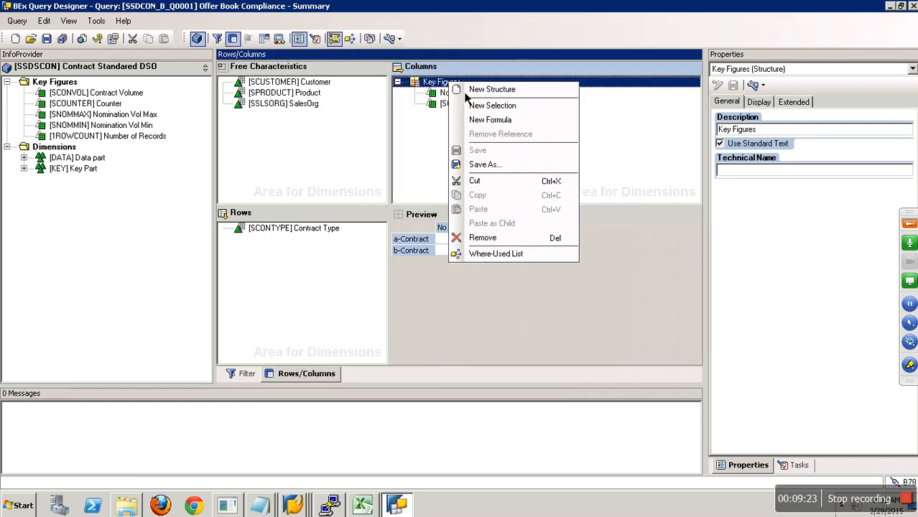
click(489, 106)
right_click(467, 93)
click(490, 96)
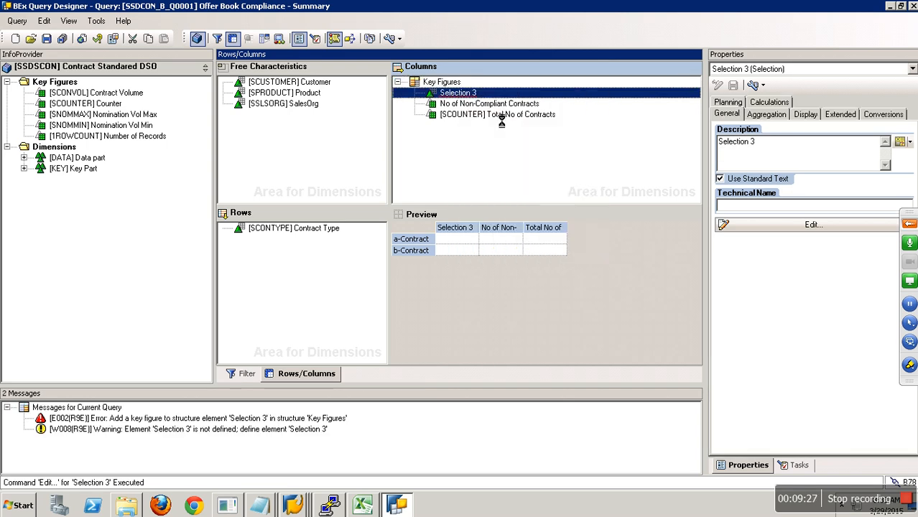
drag(354, 107, 284, 102)
text(No of Compliant Contracts)
click(386, 201)
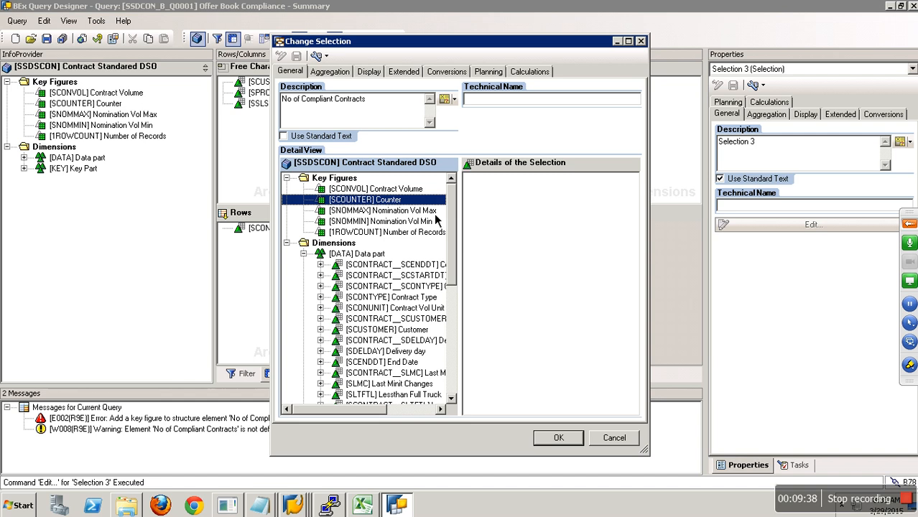
drag(400, 203, 504, 209)
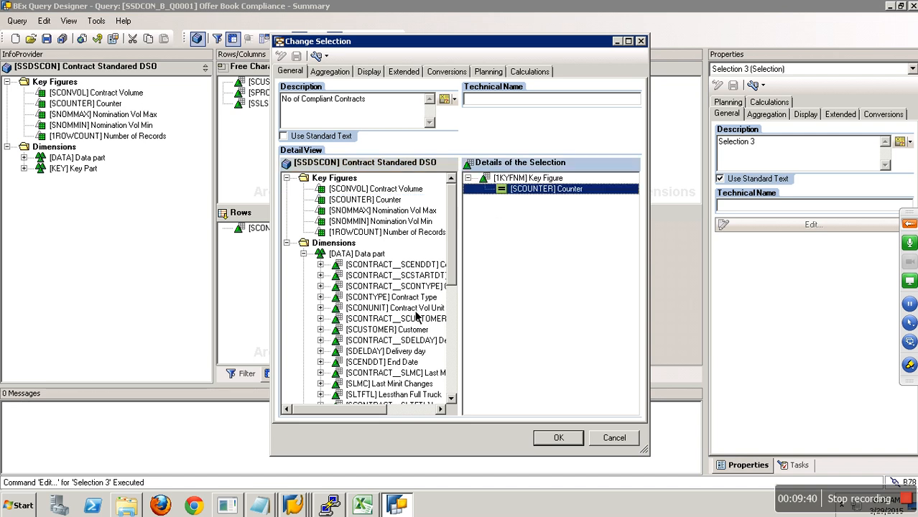
- Add [SCOMP] Overall Complaince to the No of Compliant Contracts selection, restrict it to Yes, and apply the selection definition
click(453, 392)
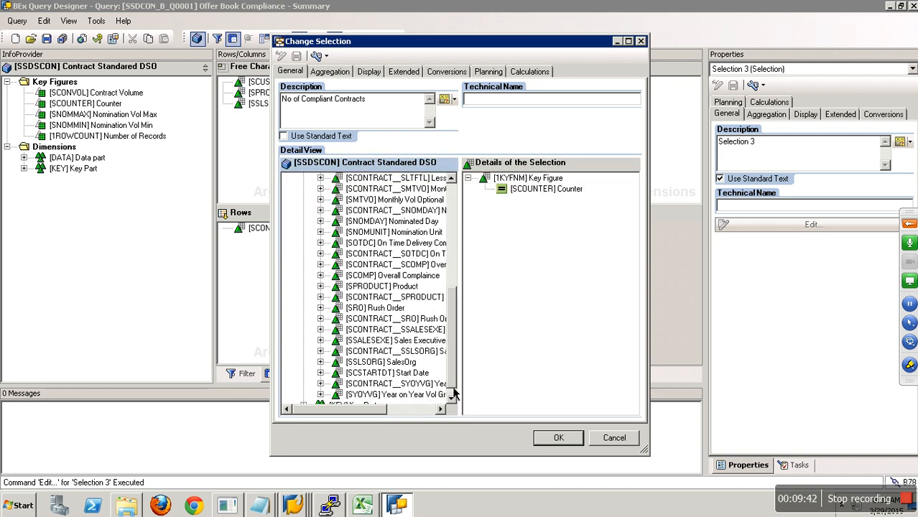
click(425, 277)
drag(425, 285, 528, 224)
right_click(526, 201)
click(557, 213)
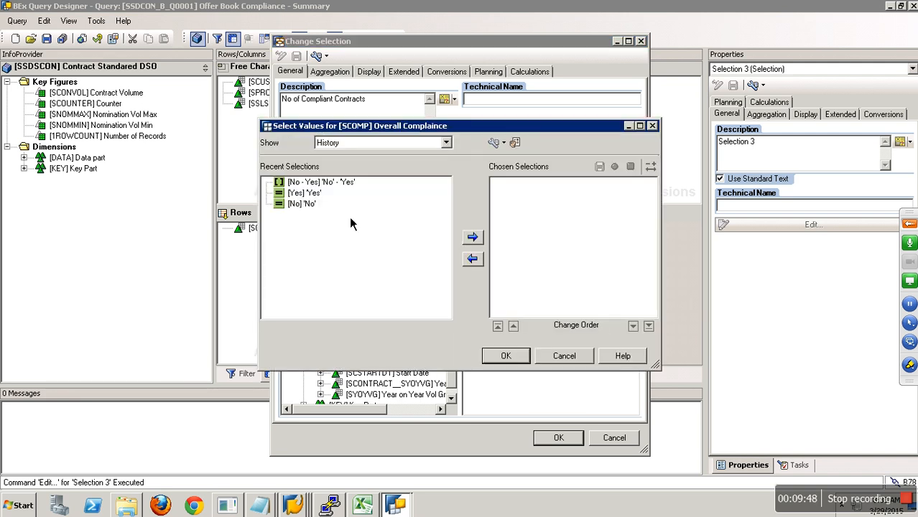
click(320, 196)
click(472, 237)
click(506, 356)
click(564, 437)
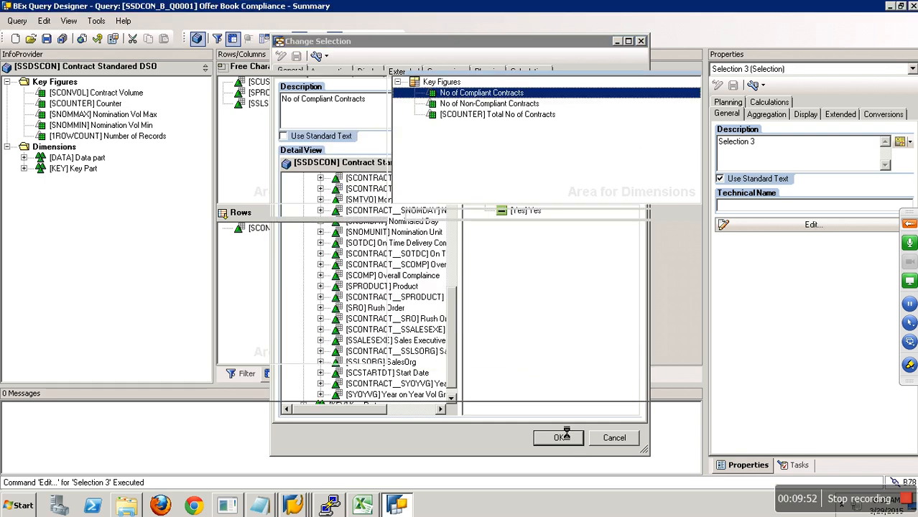
- Create a new formula in the Key Figures structure and set its description to "% of Non-Compliance"
right_click(453, 83)
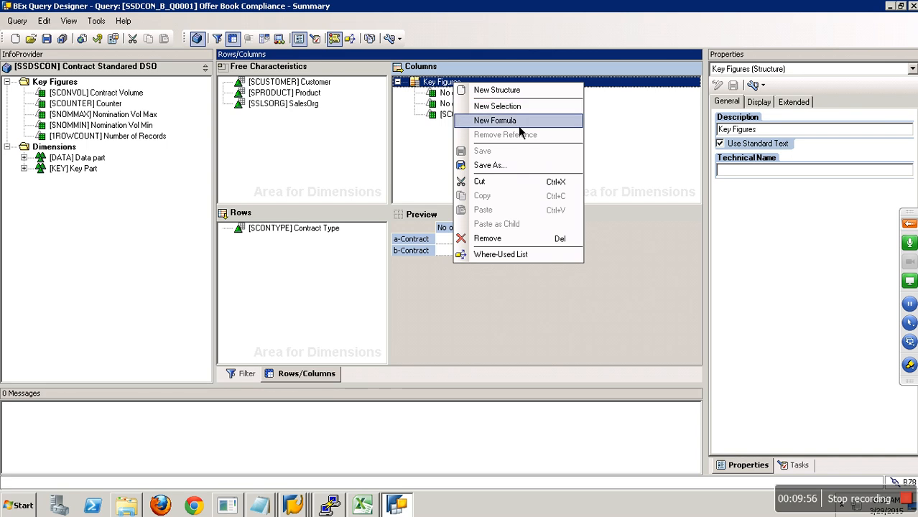
click(440, 146)
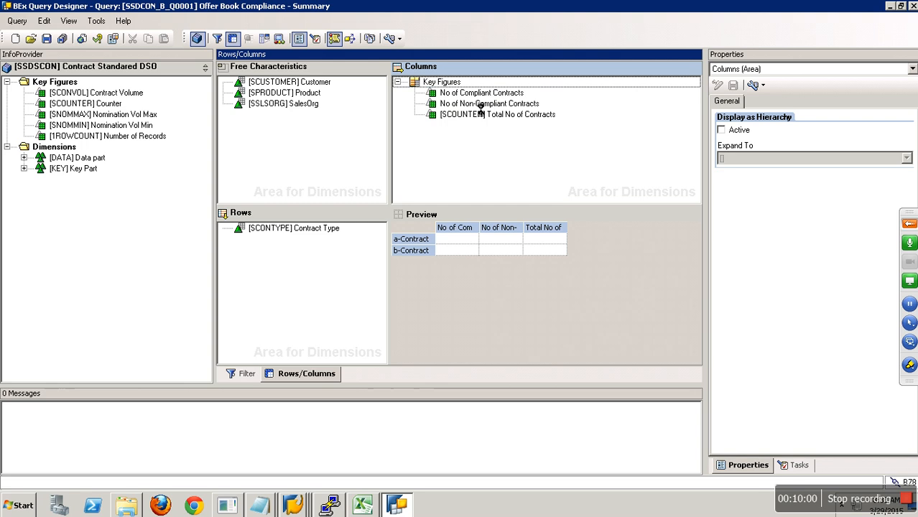
click(479, 104)
right_click(443, 82)
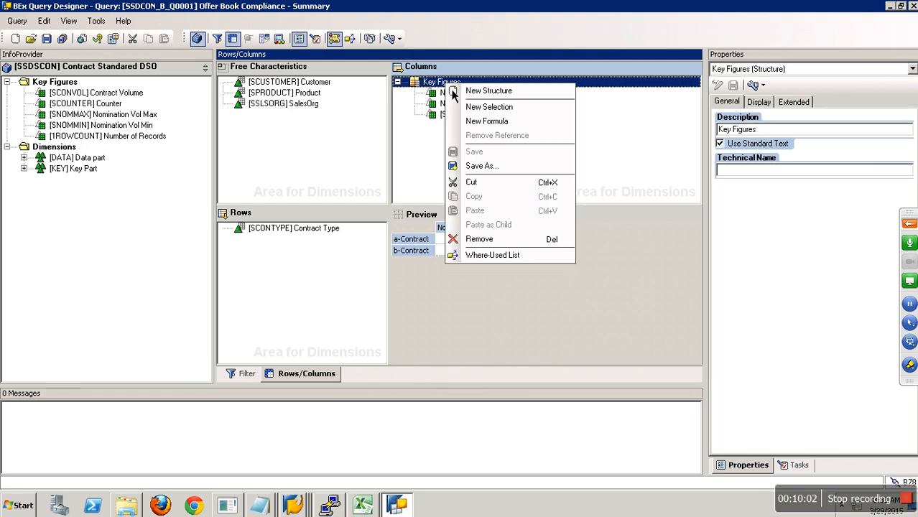
click(504, 122)
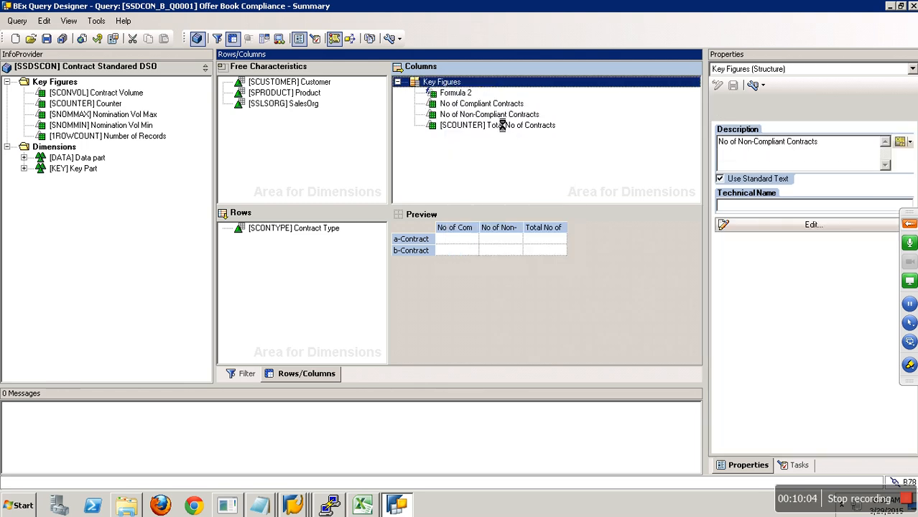
right_click(456, 93)
click(483, 101)
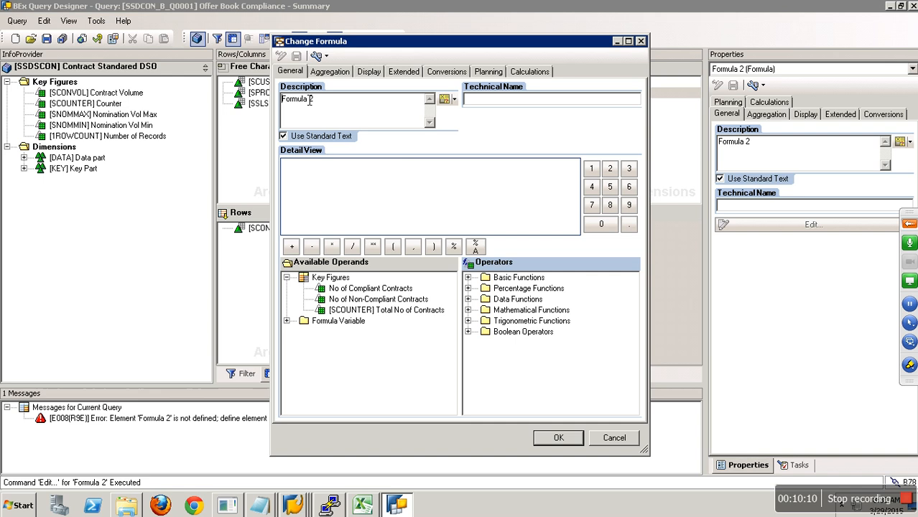
drag(311, 101, 237, 107)
key(BackSpace)
text(% of Non-Compliance)
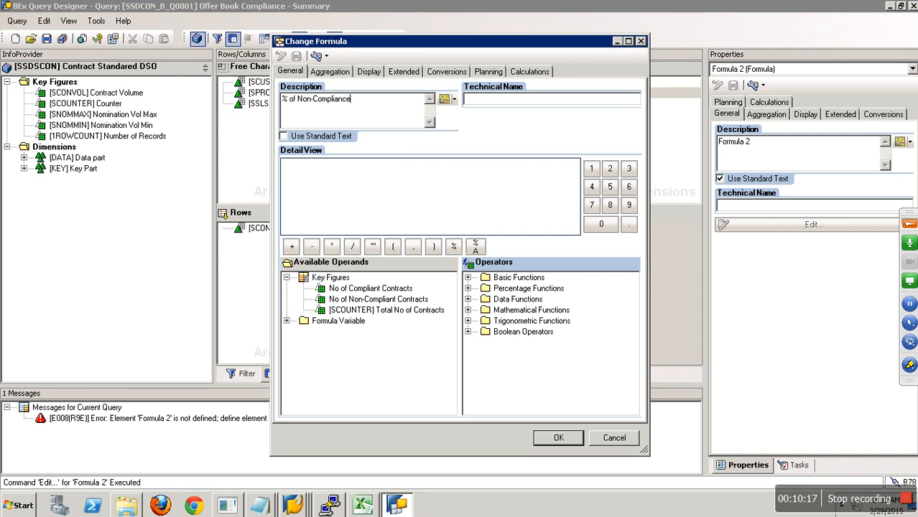
- Try to define the formula as No of Non-Compliant Contracts divided by [SCOUNTER] Total No of Contracts, enclosed in parentheses
click(372, 187)
click(393, 247)
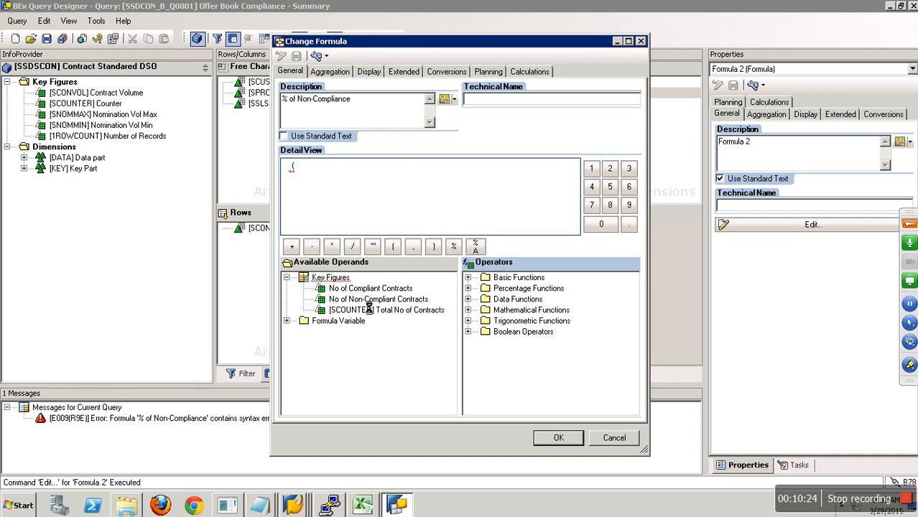
double_click(374, 299)
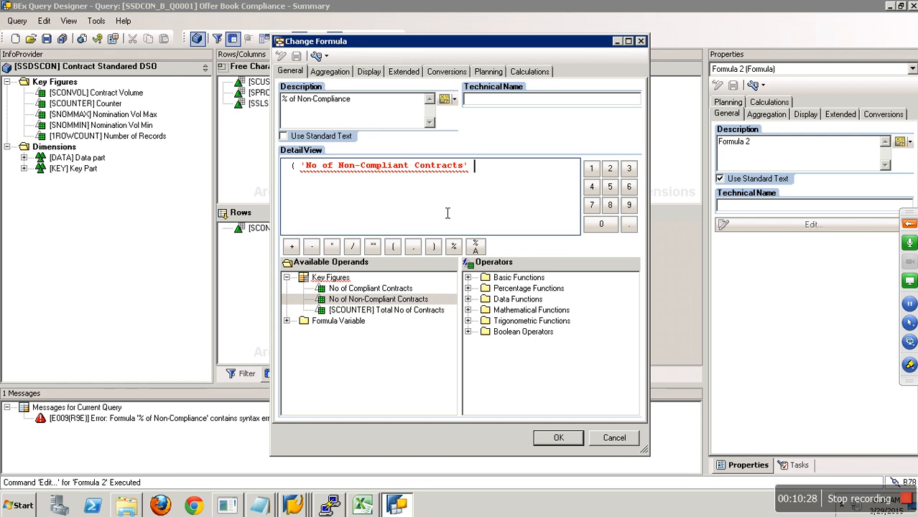
text(/)
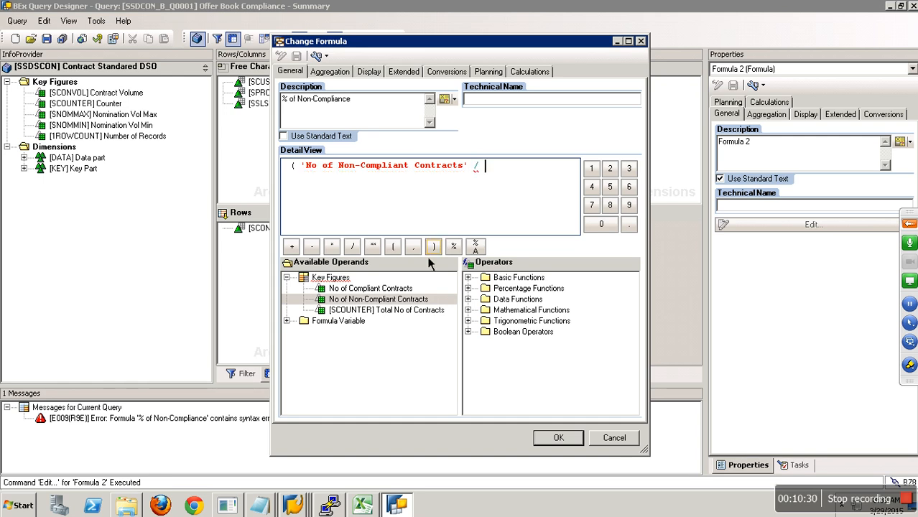
click(418, 320)
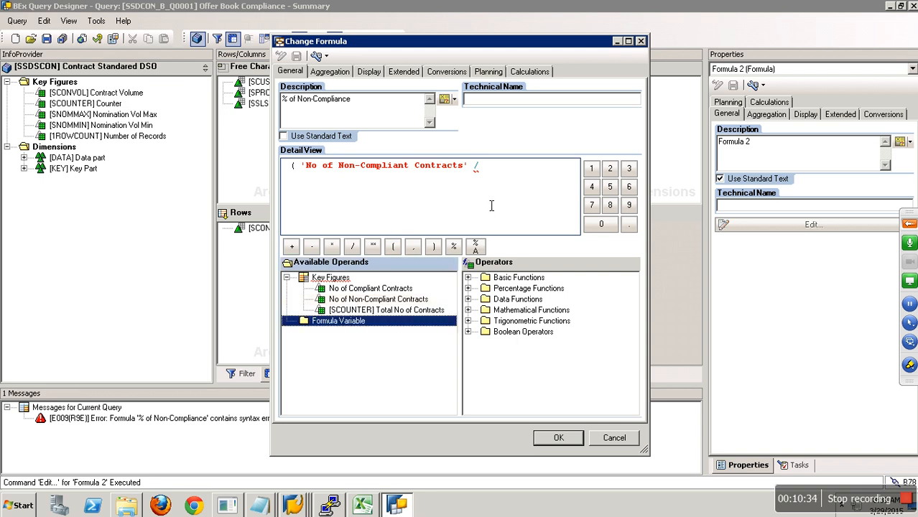
double_click(421, 313)
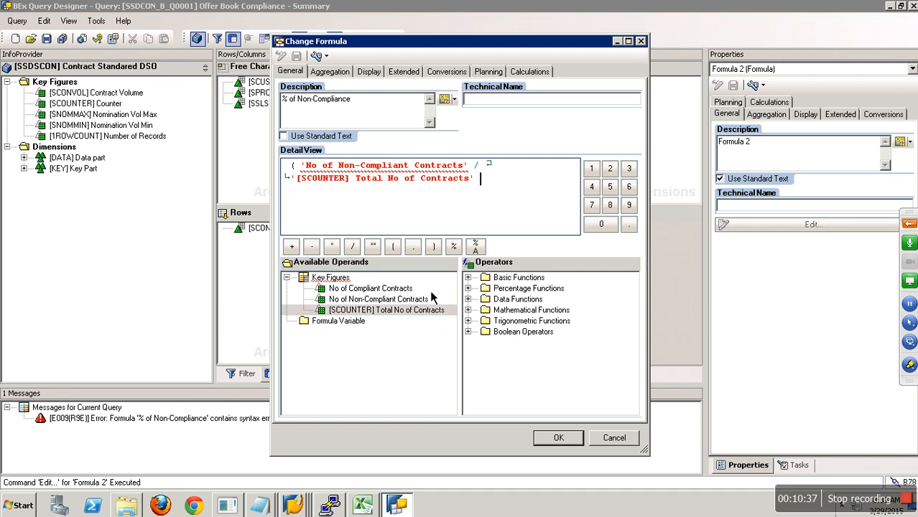
key(Tab)
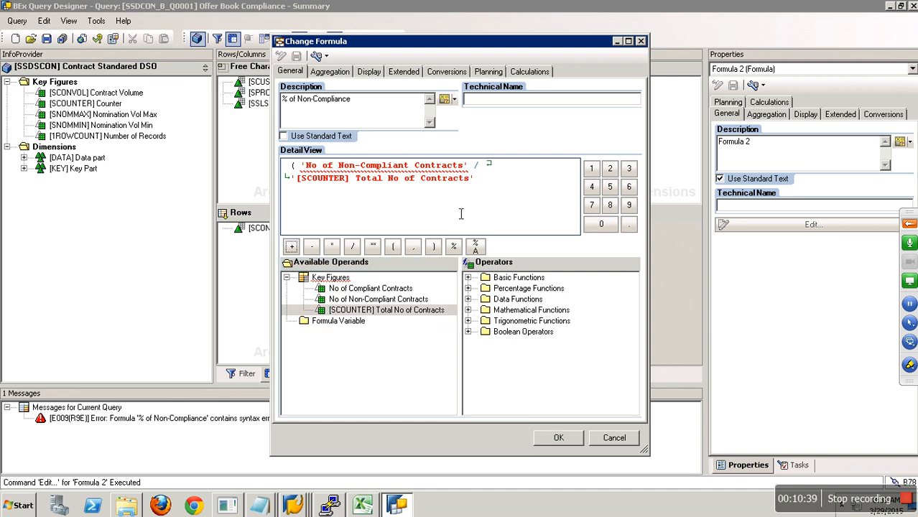
click(493, 185)
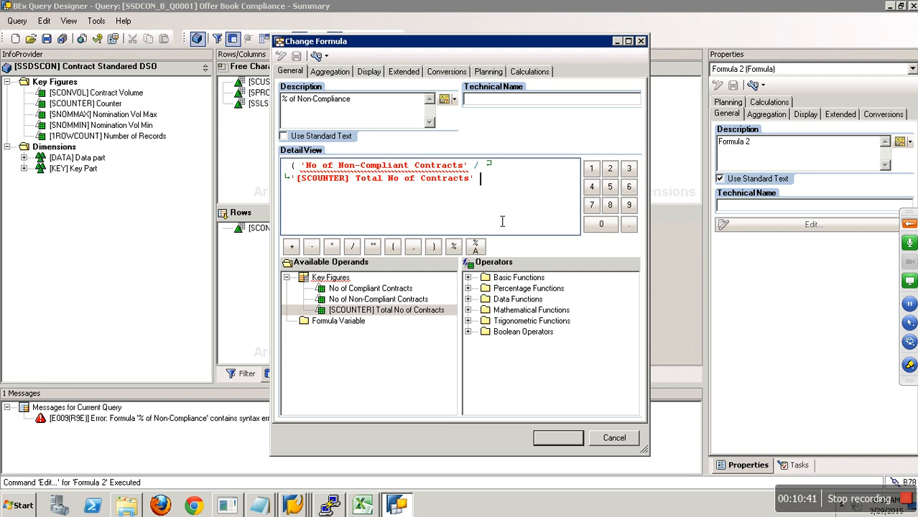
click(433, 247)
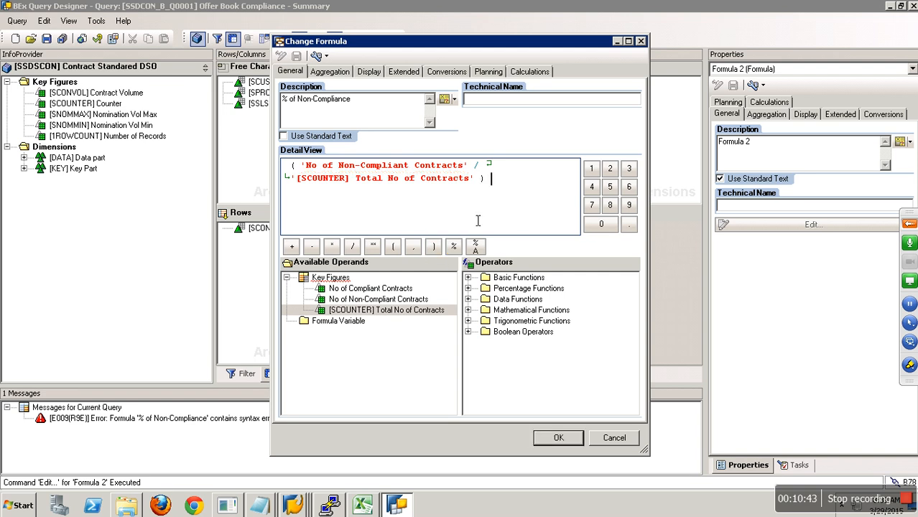
- Append a division by 100 to the parenthesised contract ratio
click(352, 247)
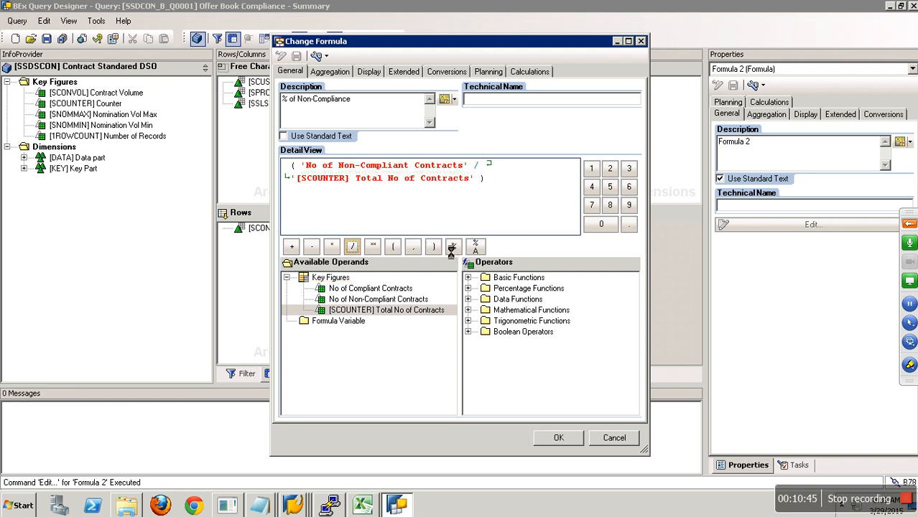
click(591, 168)
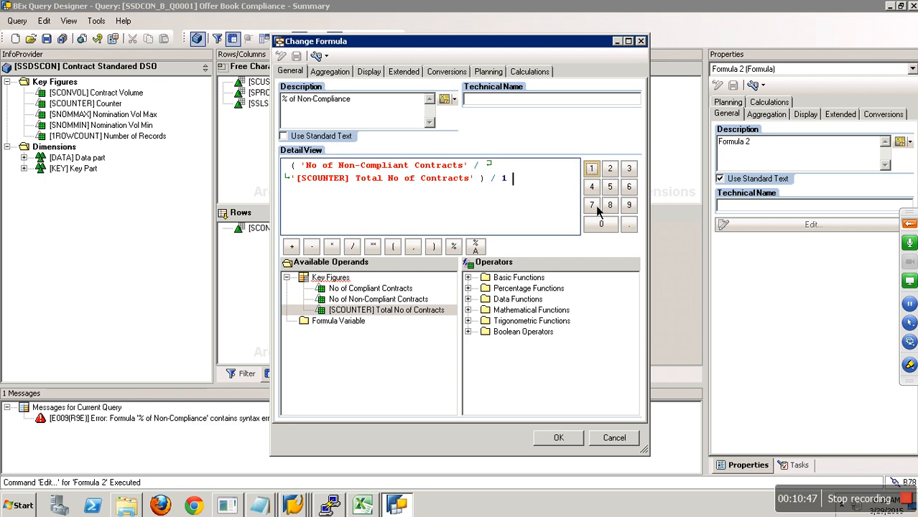
click(602, 224)
click(602, 224)
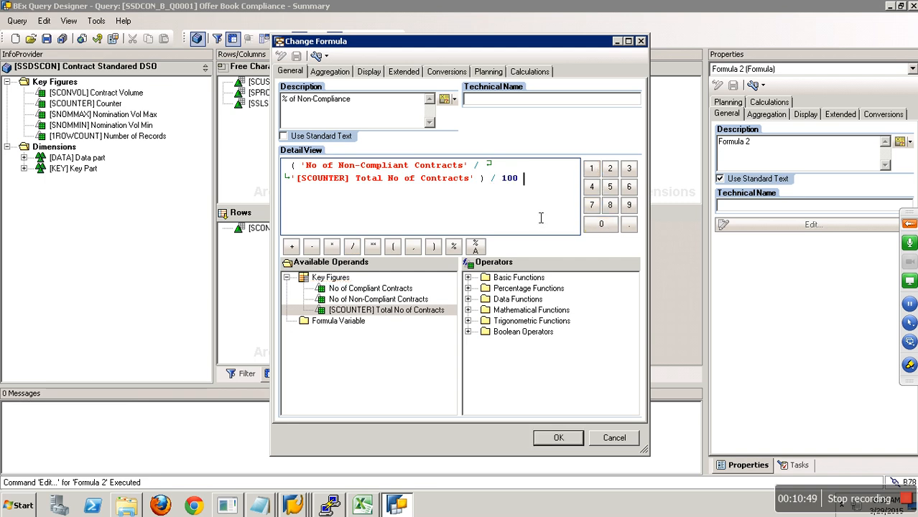
- Clear the entire expression from the % of Non-Compliance formula
click(548, 192)
key(BackSpace)
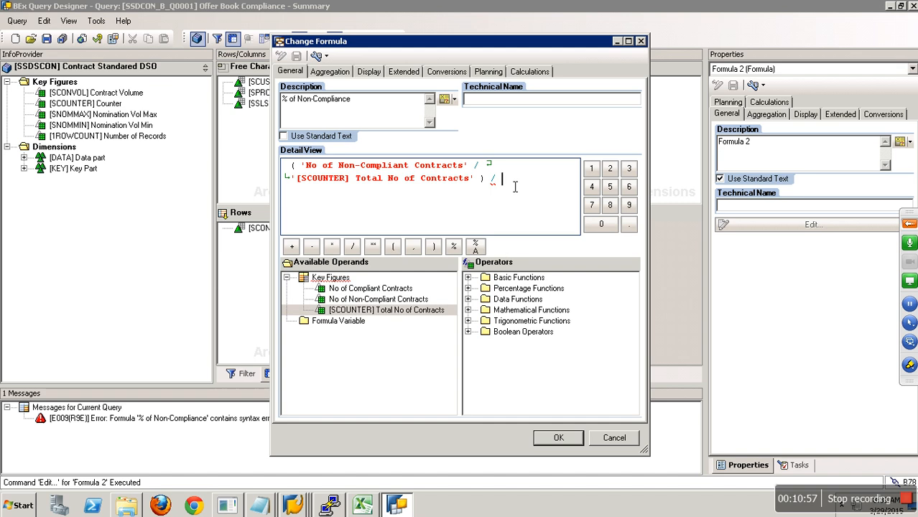
key(BackSpace)
key(BackSpace)
key(BackSpace)
key(BackSpace)
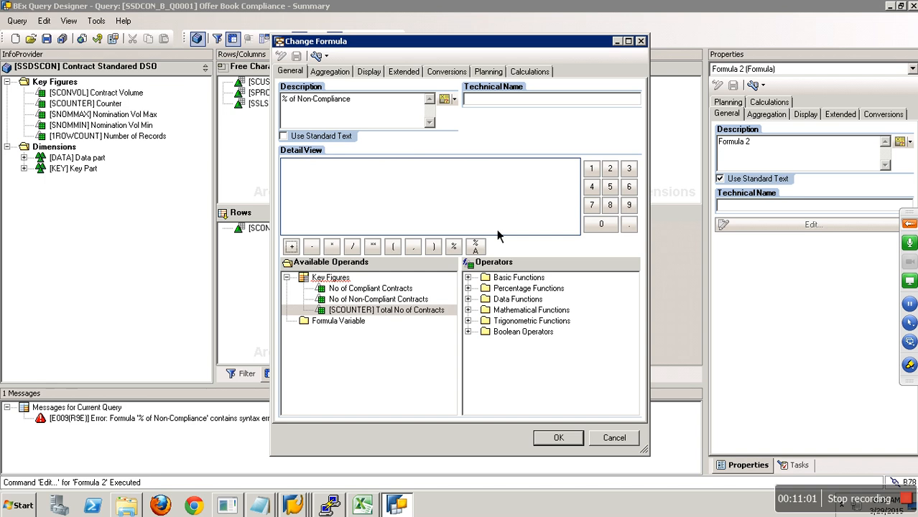
- Define the formula as No of Non-Compliant Contracts %A [SCOUNTER] Total No of Contracts using the Percentage share function, and apply it
click(469, 288)
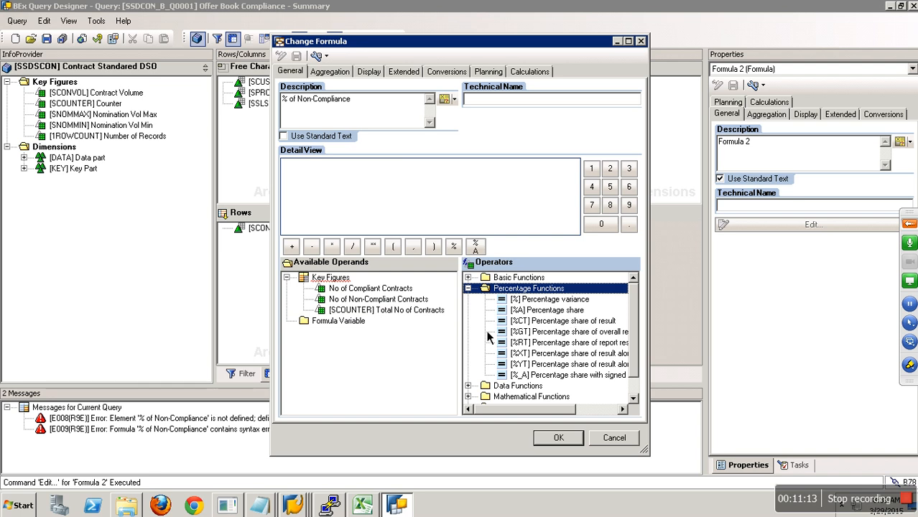
double_click(410, 306)
drag(409, 300, 394, 204)
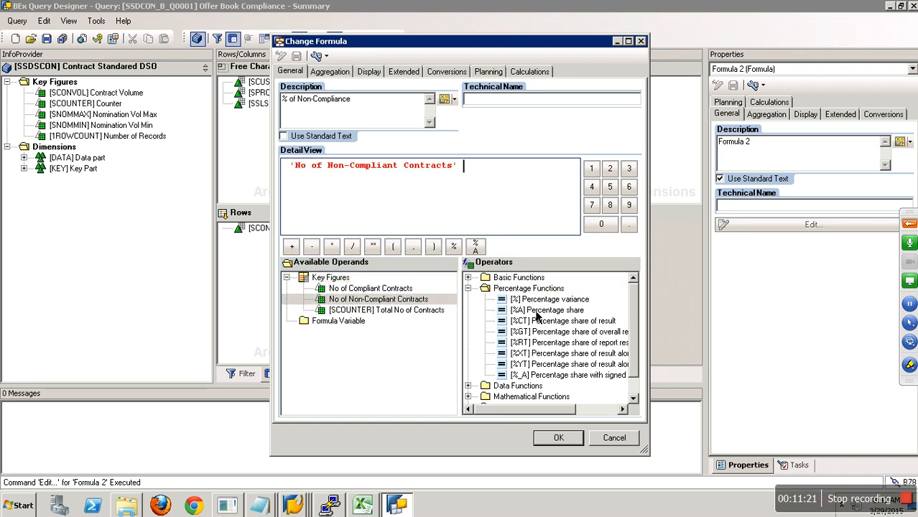
double_click(526, 311)
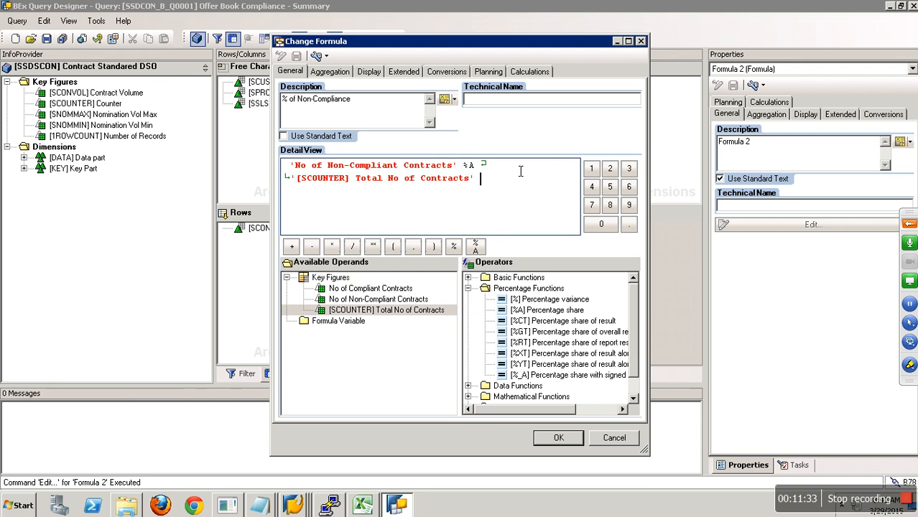
click(366, 172)
click(382, 186)
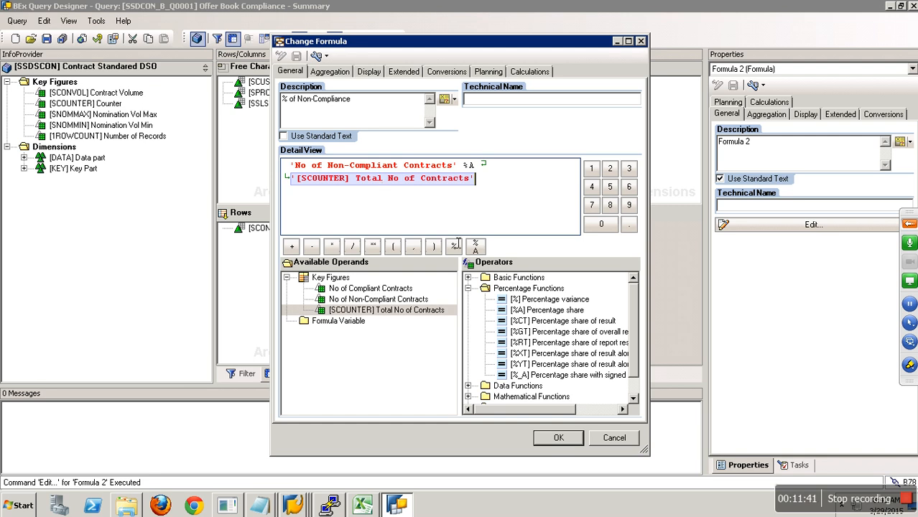
click(558, 437)
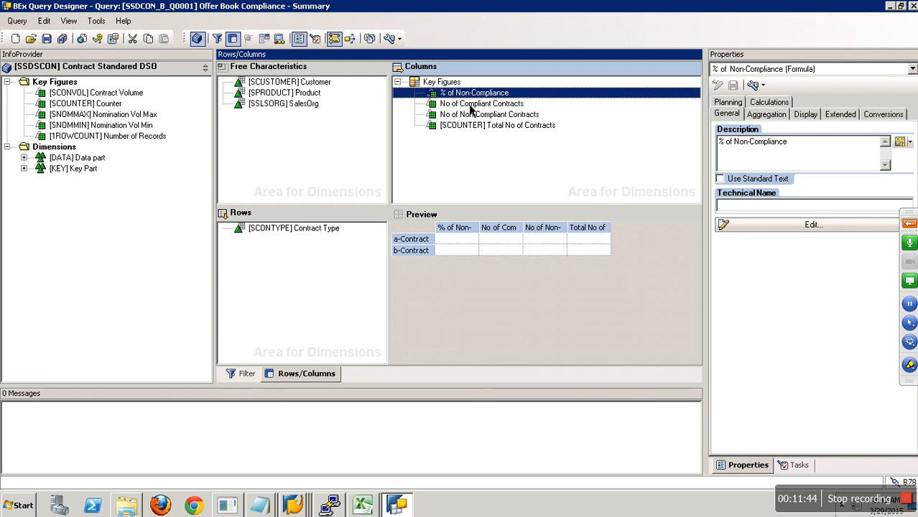
- Order the key figures as No of Non-Compliant, No of Compliant, % of Non-Compliance, Total, and set Total No of Contracts to Always Hide
drag(471, 104, 479, 126)
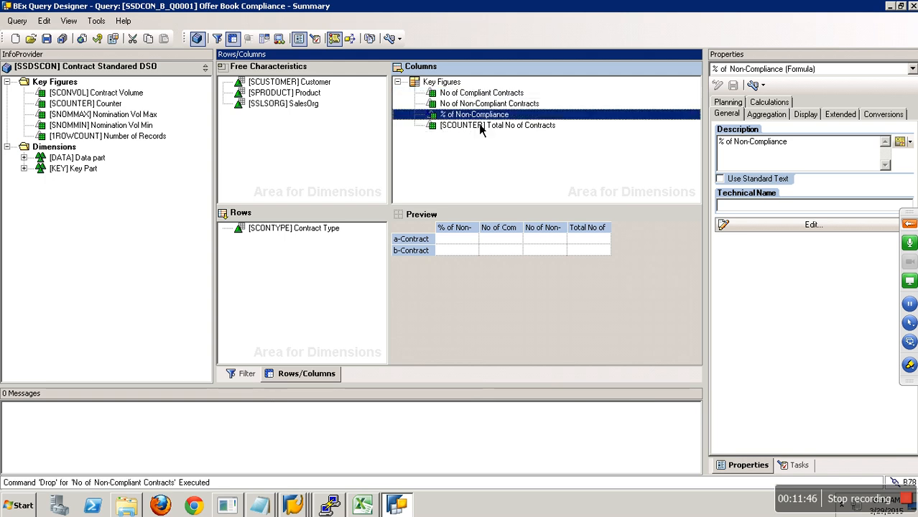
drag(467, 93, 467, 109)
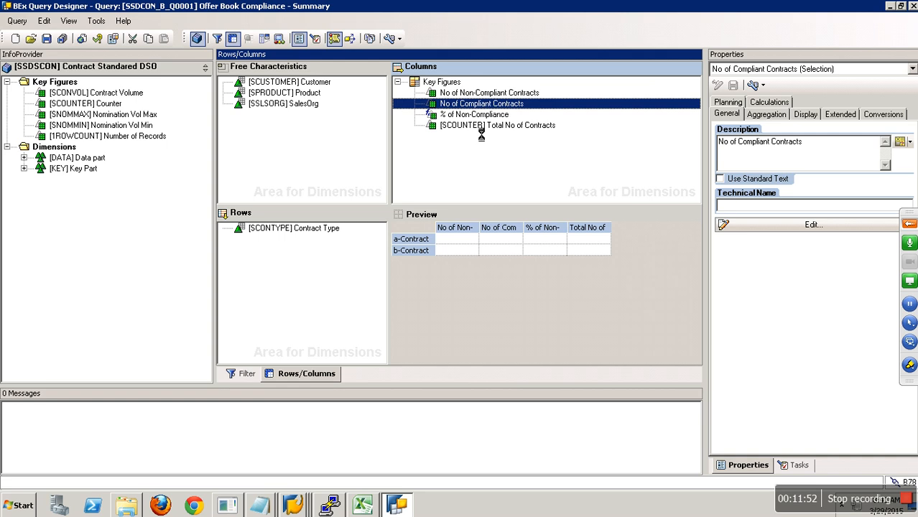
click(480, 128)
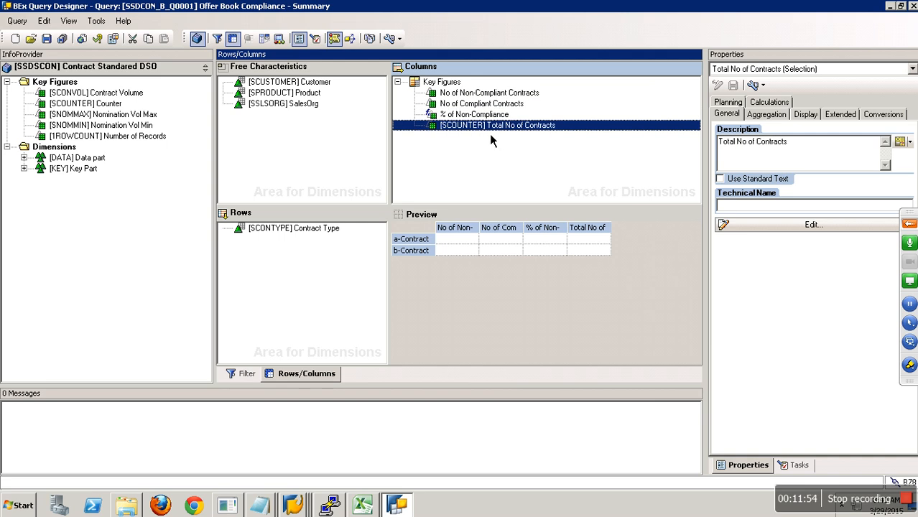
click(805, 115)
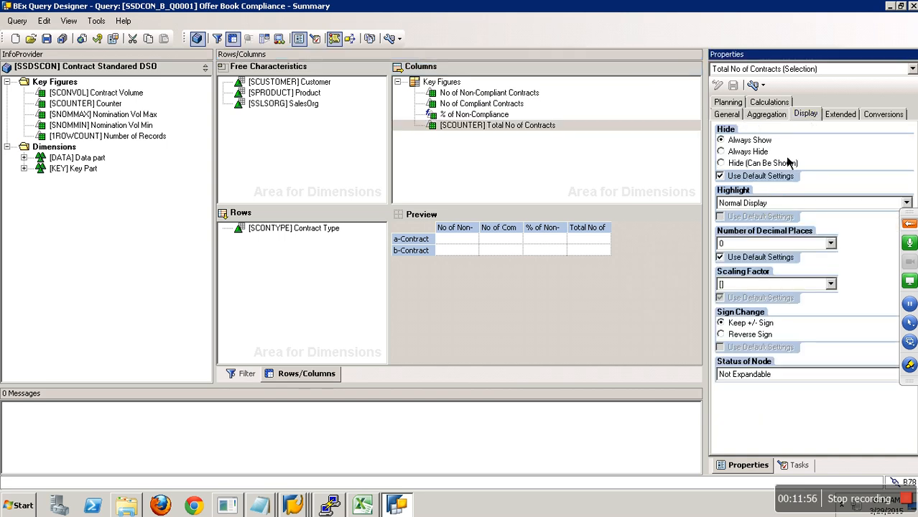
click(761, 153)
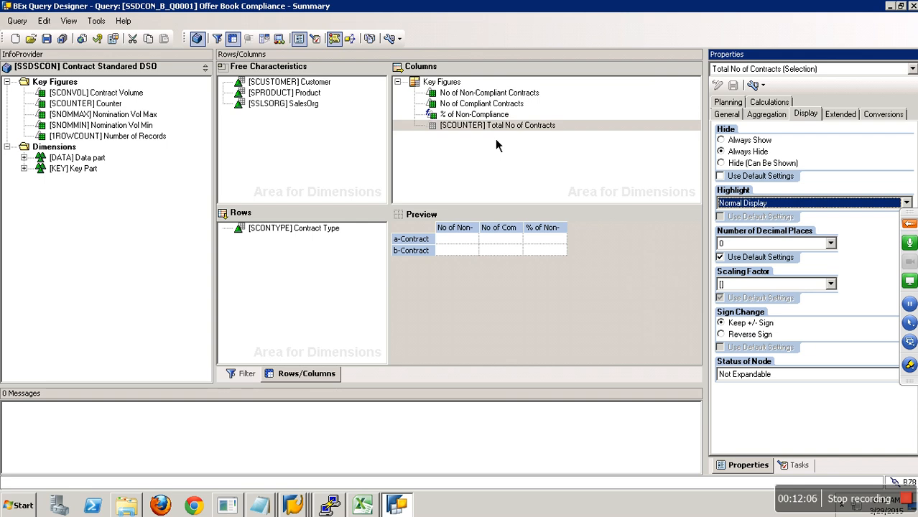
- Save the Offer Book Compliance - Summary query and switch to the SAP GUI Query window
click(46, 38)
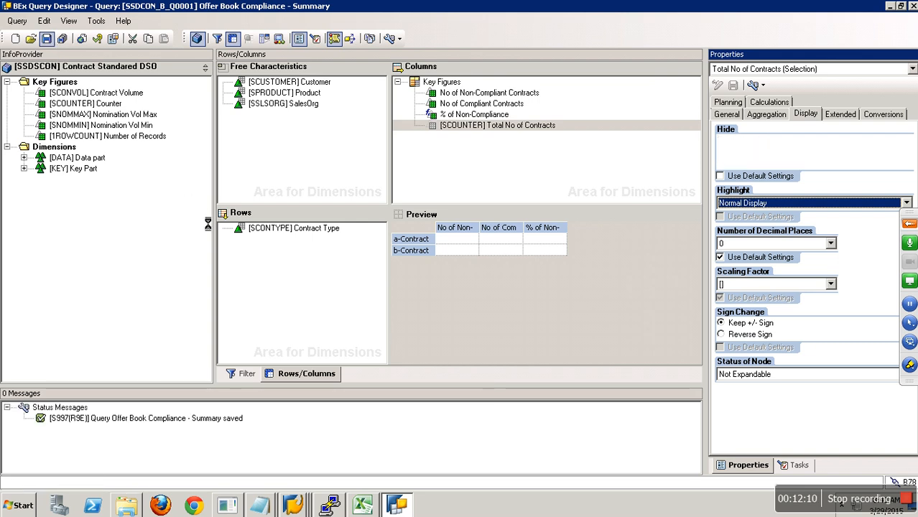
right_click(293, 505)
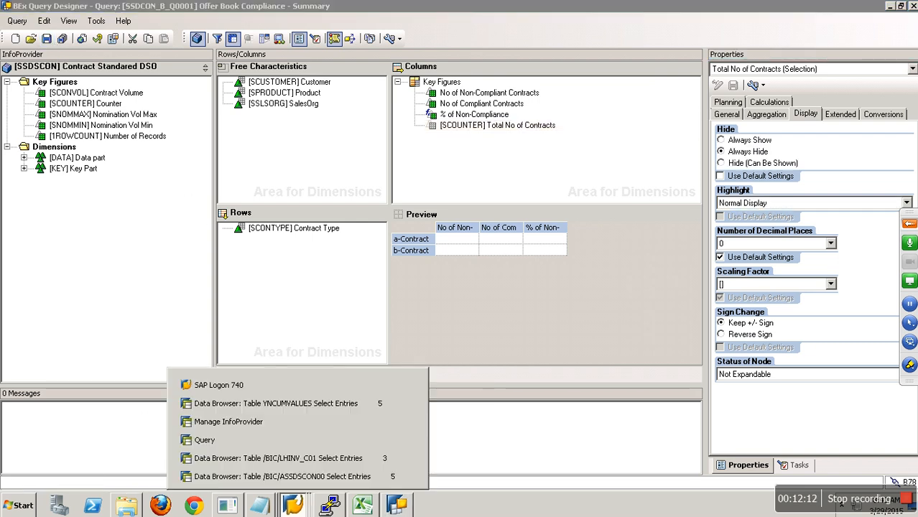
click(236, 440)
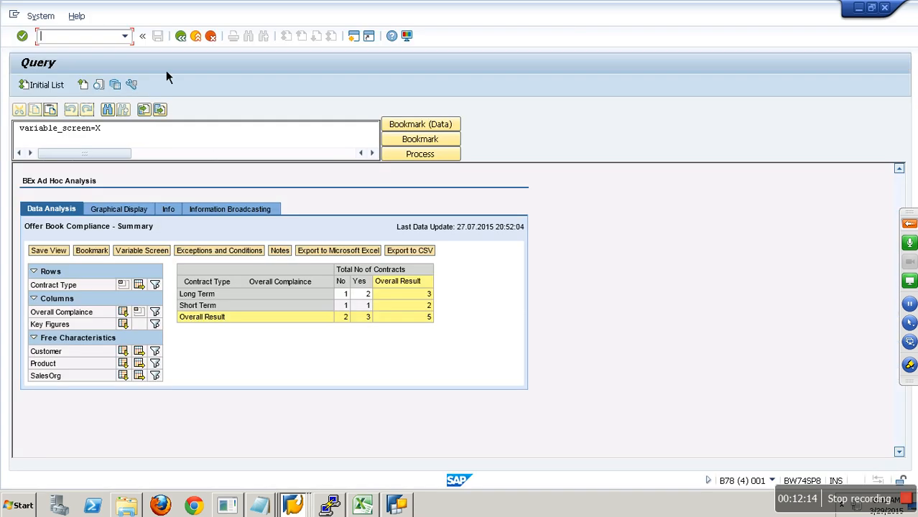
- Open the Query Monitor with transaction /nrsrt and execute the Offer Book Compliance - Summary query
text(/nrsrt)
key(Return)
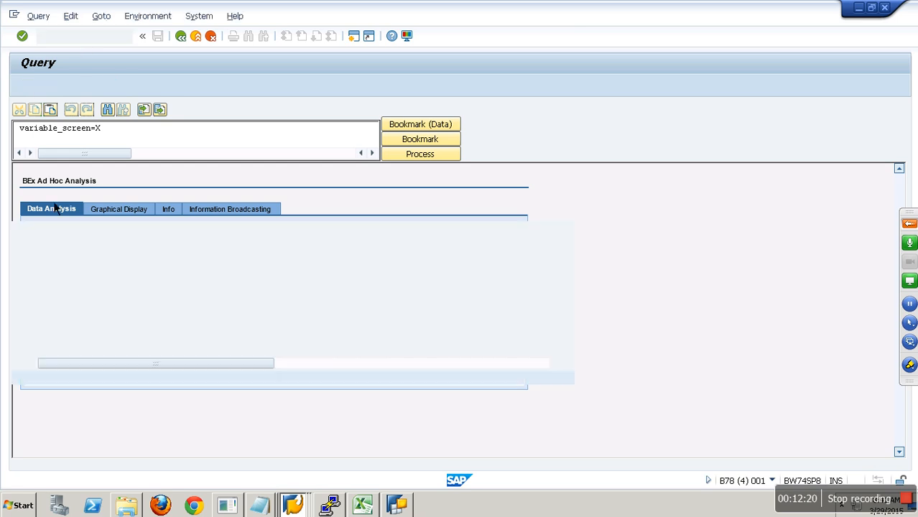
click(55, 89)
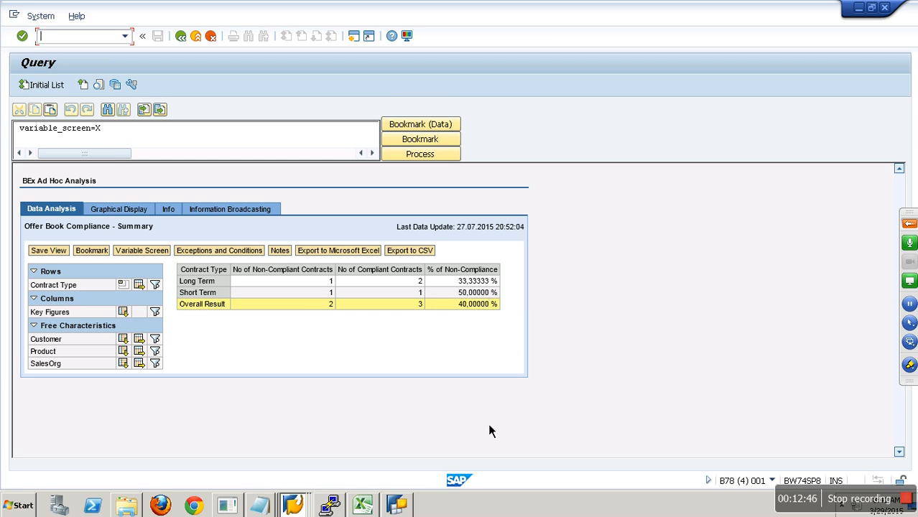
- Switch to BEx Query Designer, set the decimal places of % of Non-Compliance to 0,00, and save the query
click(409, 507)
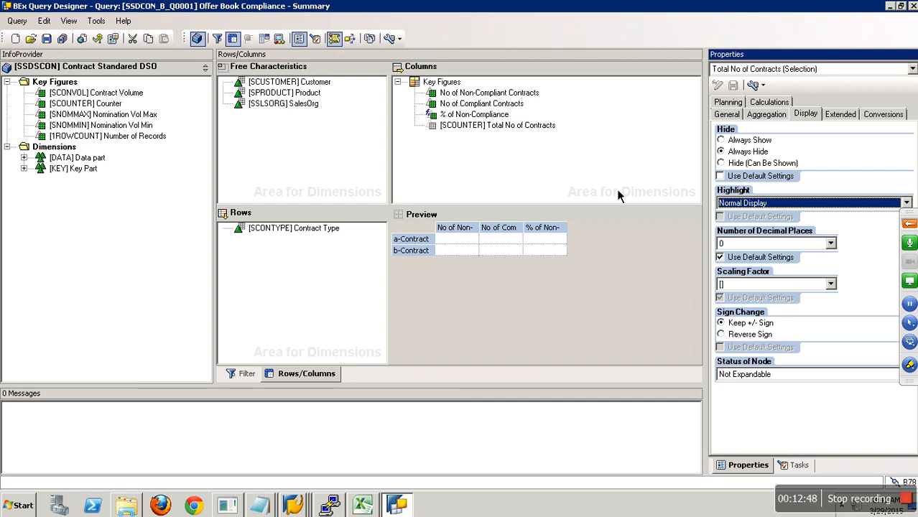
click(620, 117)
click(813, 116)
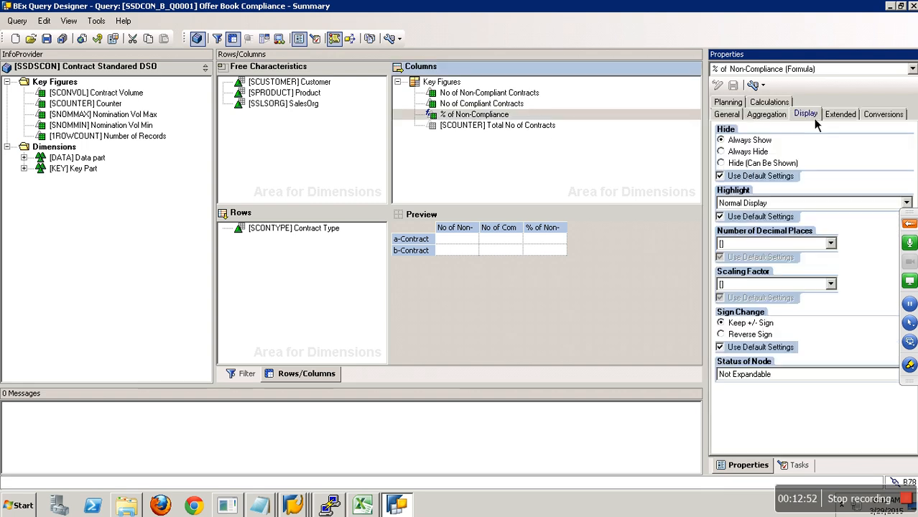
click(787, 244)
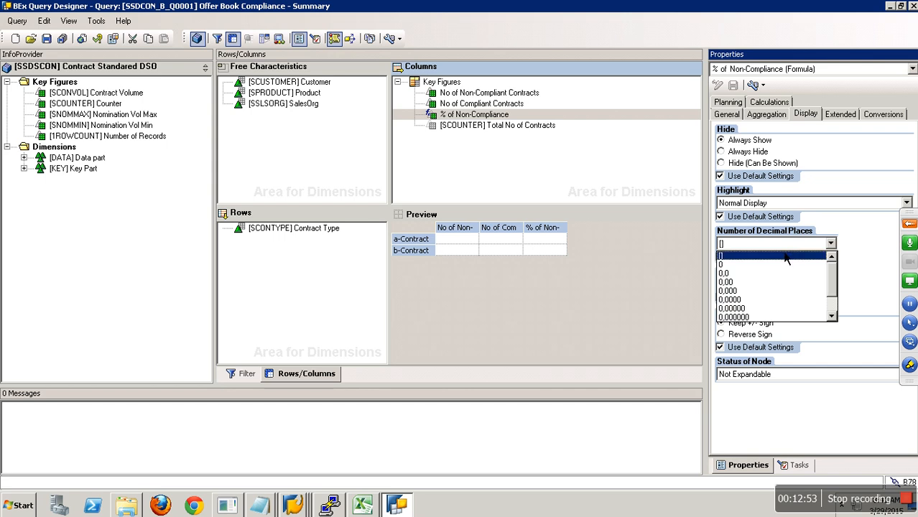
click(743, 281)
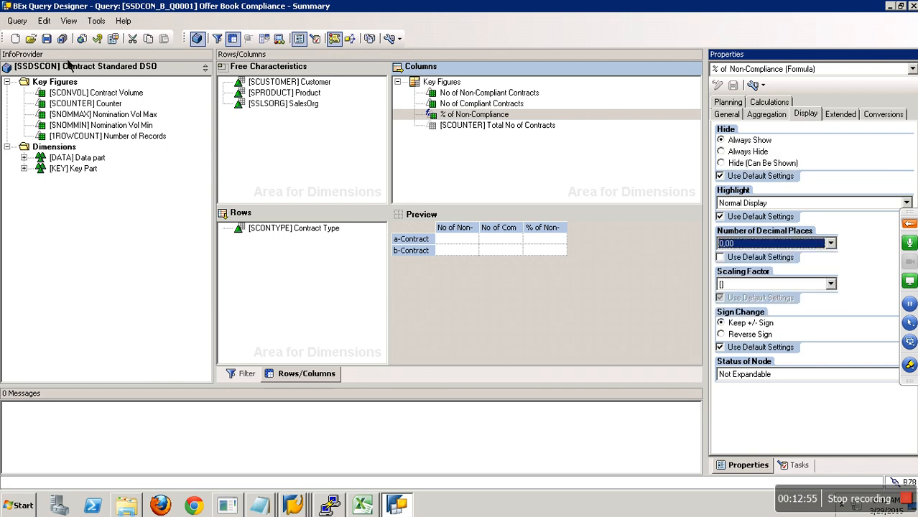
click(47, 39)
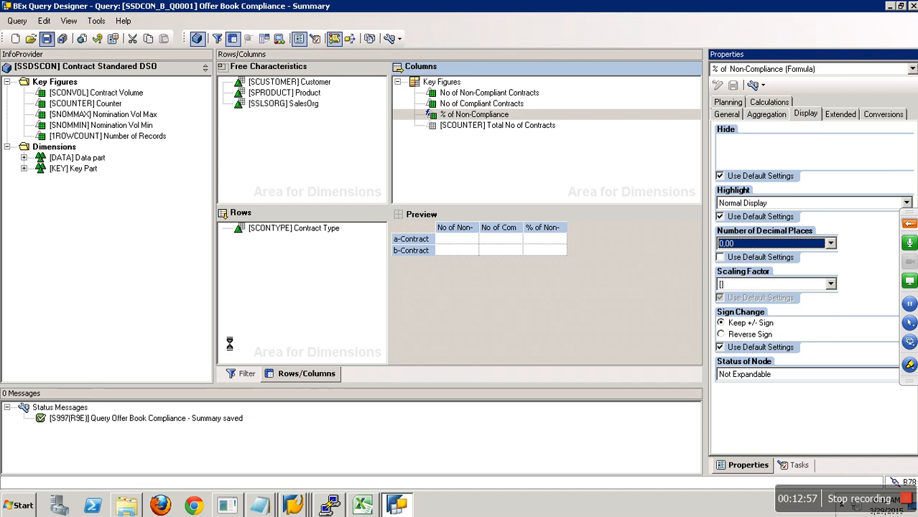
- Switch to the SAP GUI Query window, return to the Query Monitor, and execute the query again
right_click(293, 506)
click(216, 439)
click(181, 36)
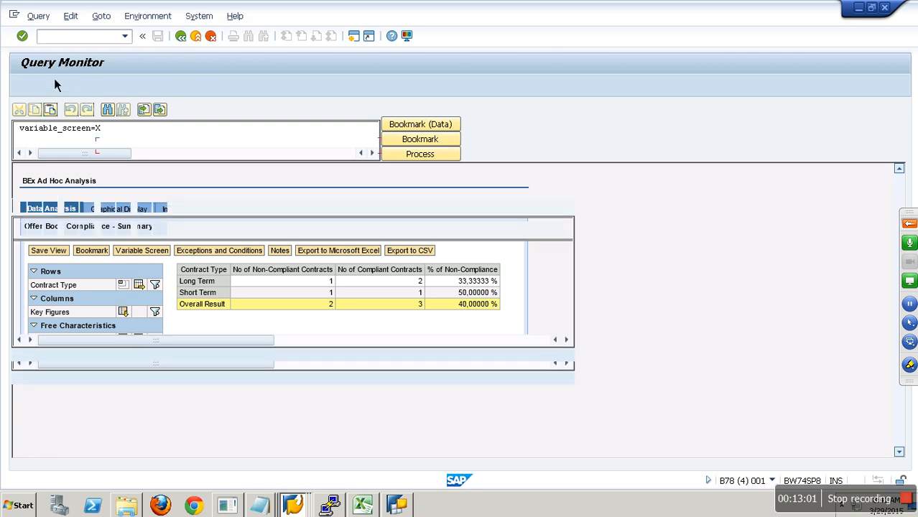
click(40, 86)
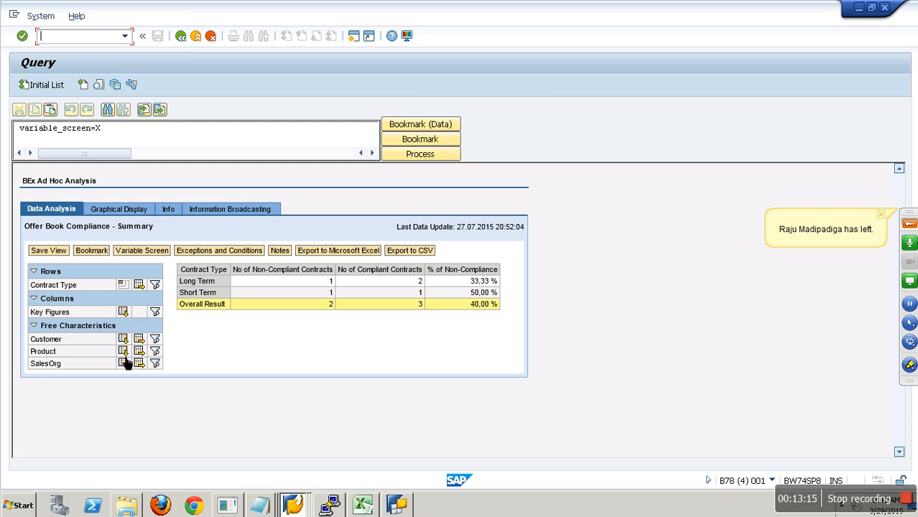
- Replace Contract Type in the report rows with SalesOrg, Customer and Product, one after another, to compare their compliance figures
click(123, 285)
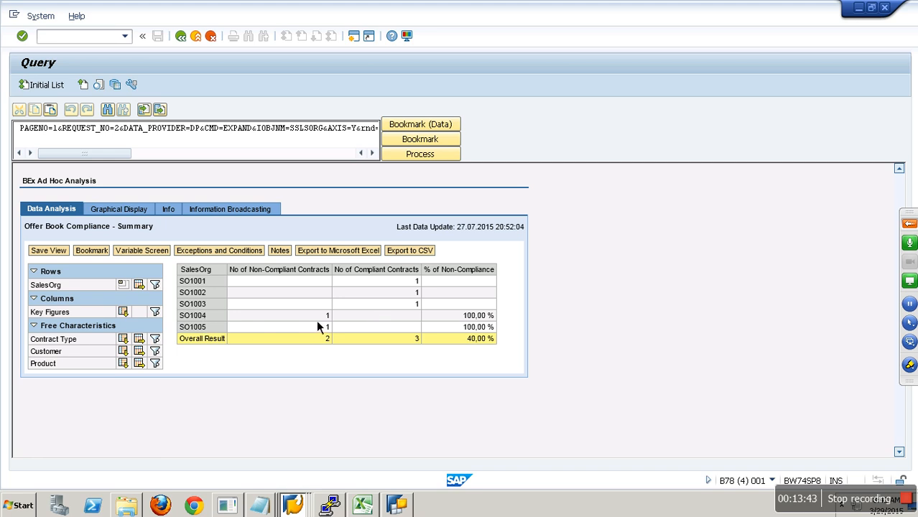
click(123, 284)
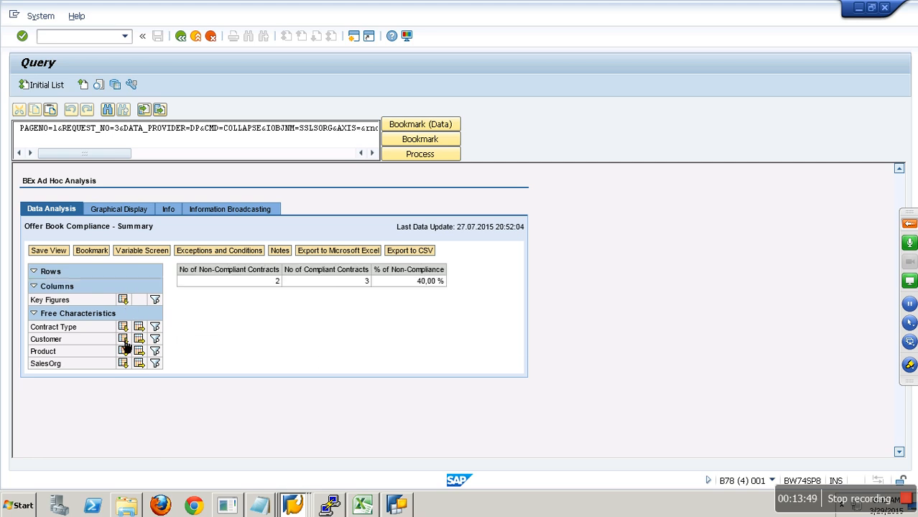
click(123, 340)
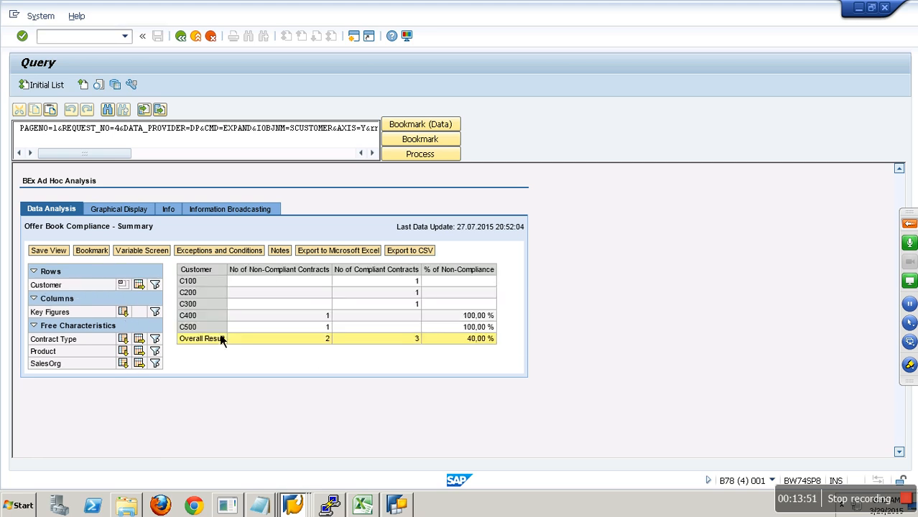
click(125, 289)
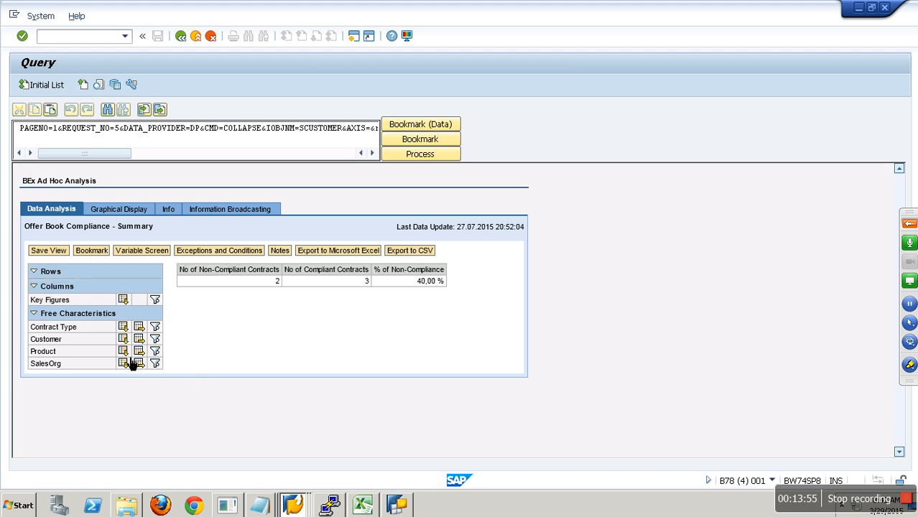
click(127, 353)
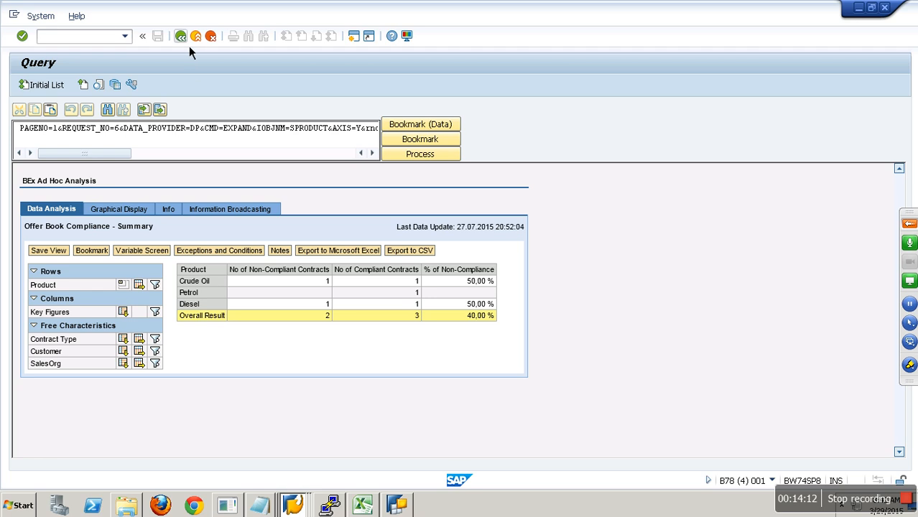
- Leave the query output and switch to the /BIC/ASSDSCON00 Data Browser session, going back to the Data Warehousing Workbench InfoProvider tree
key(F3)
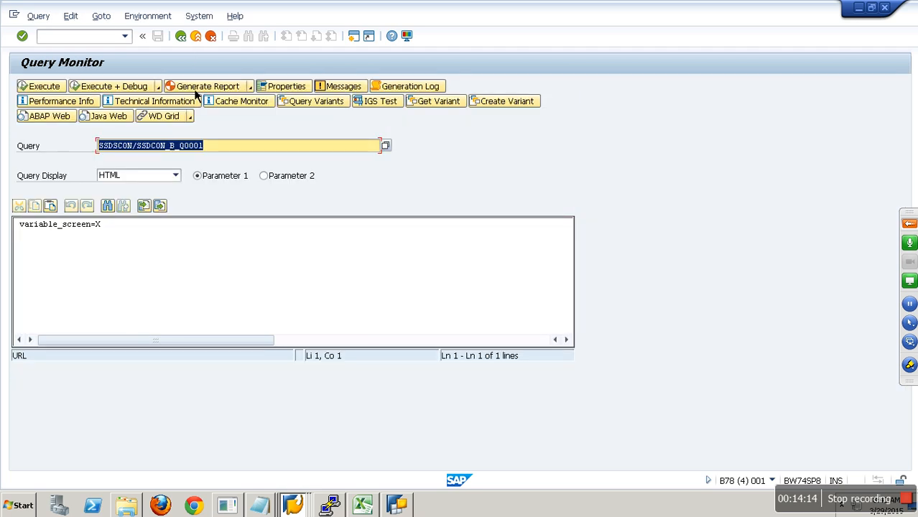
click(393, 505)
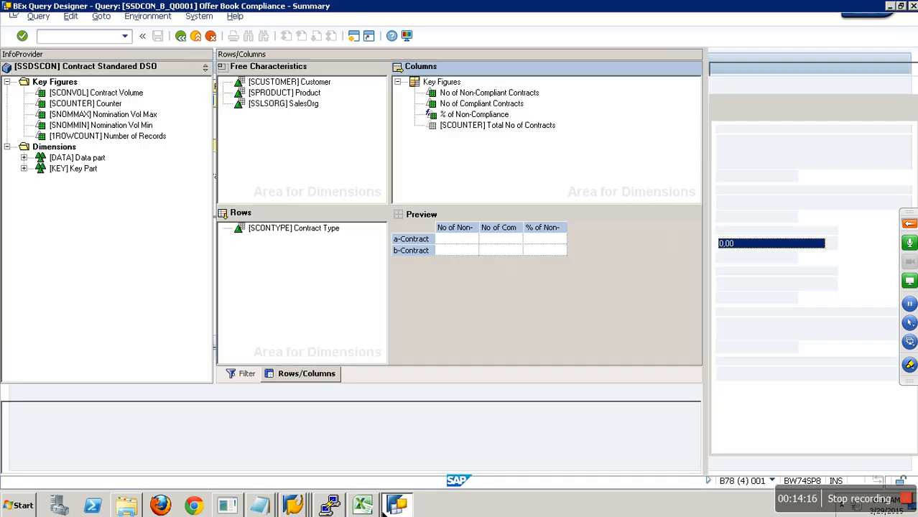
click(292, 505)
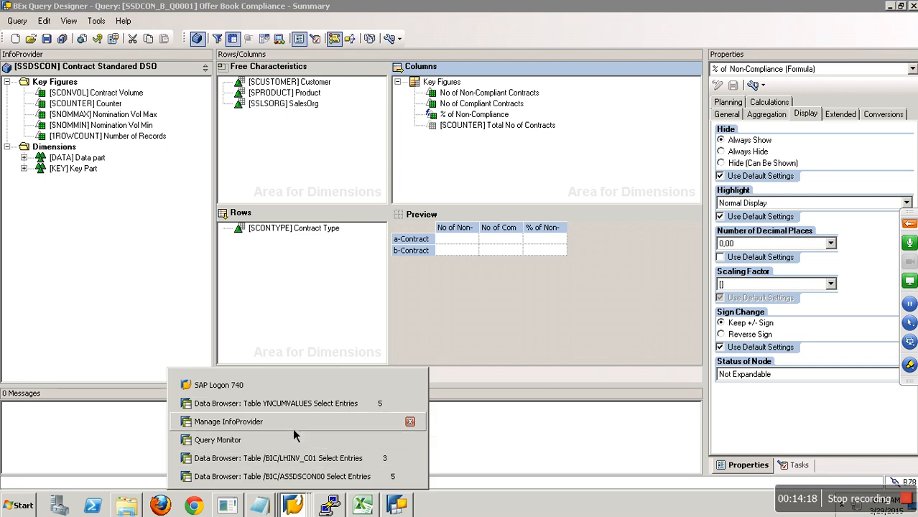
click(295, 476)
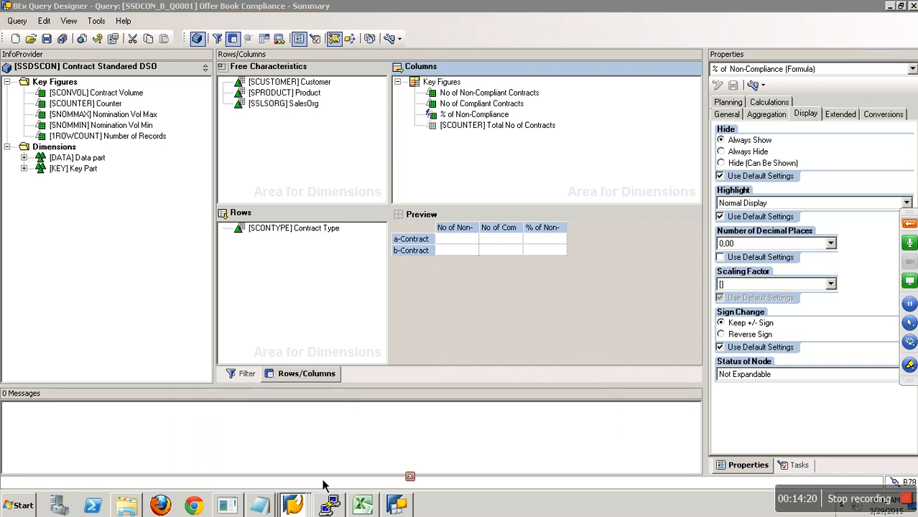
click(193, 38)
click(201, 43)
click(202, 43)
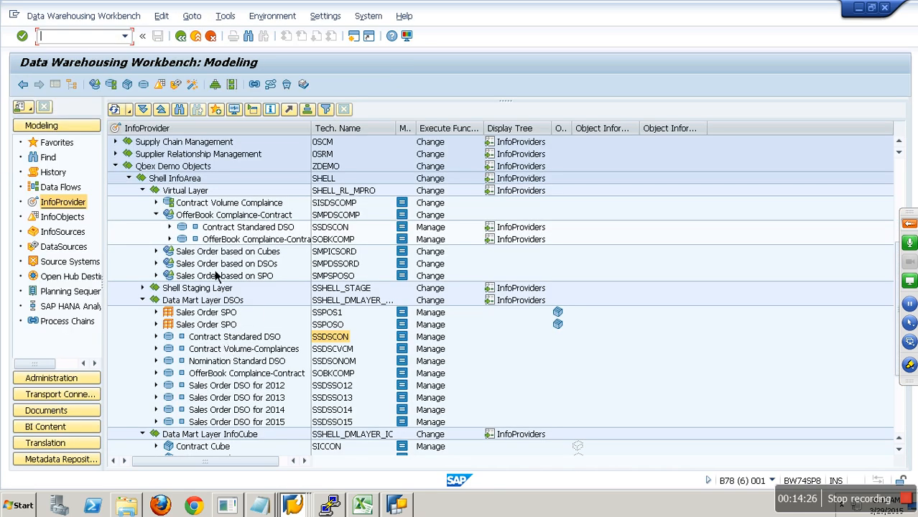
- Open the management view of the OfferBook Complaince-Contract DSO and display all entries of its active data
right_click(249, 245)
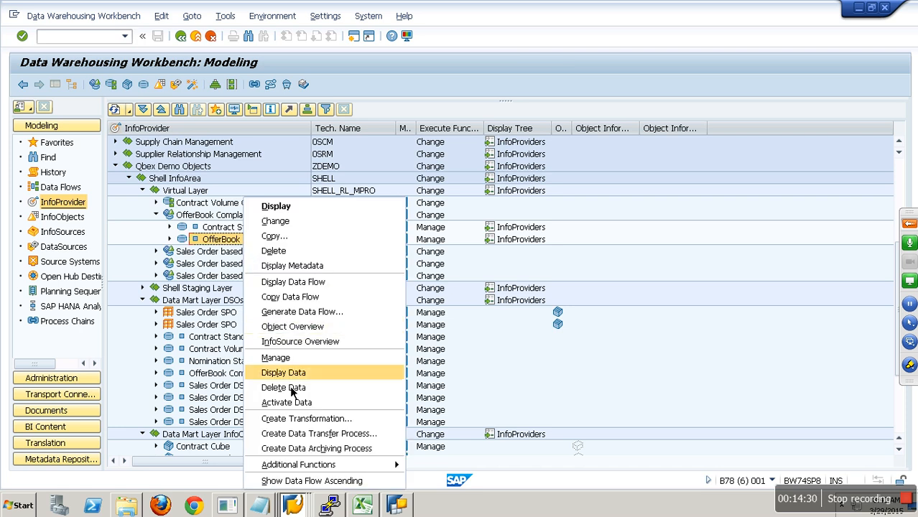
click(280, 358)
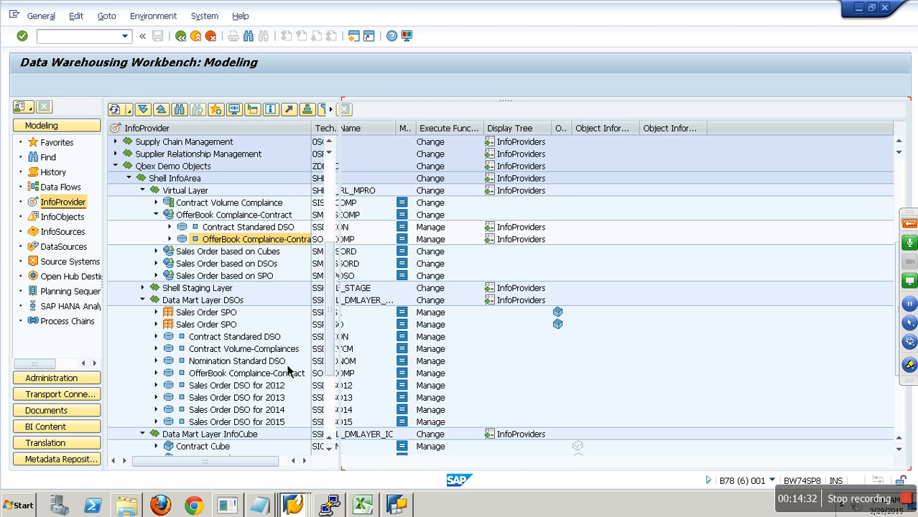
click(61, 89)
click(58, 218)
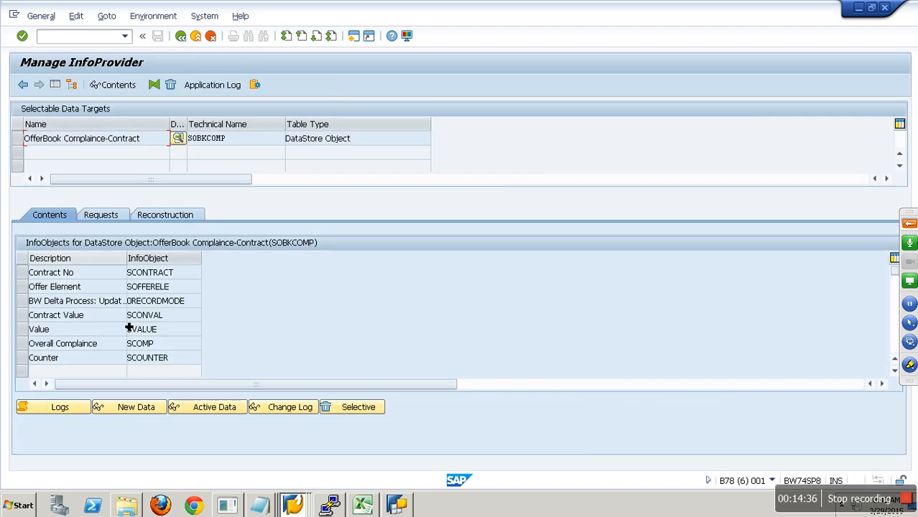
click(219, 411)
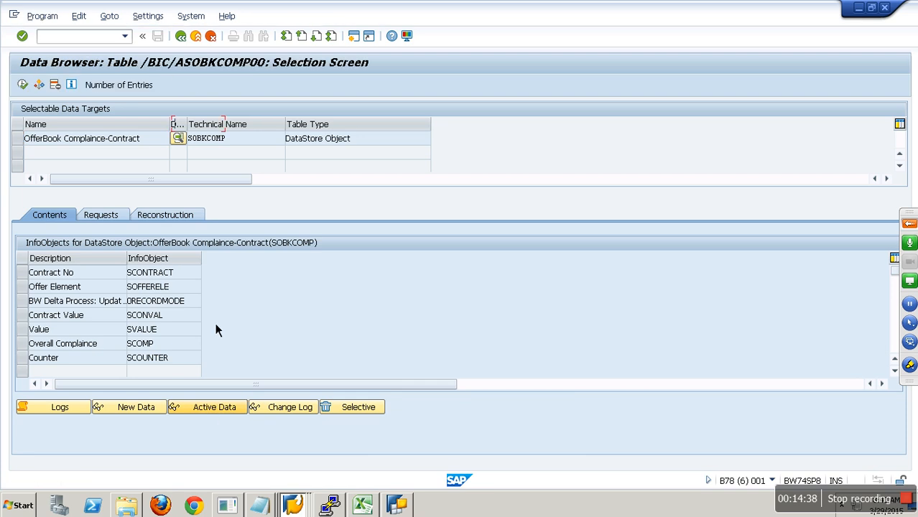
click(26, 87)
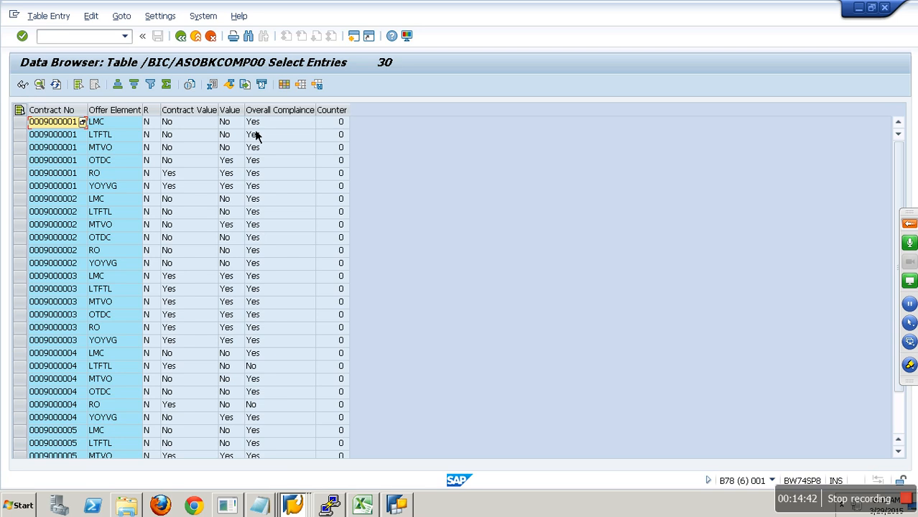
- Widen the Contract No column and sort the entries ascending by contract number
drag(88, 112, 102, 114)
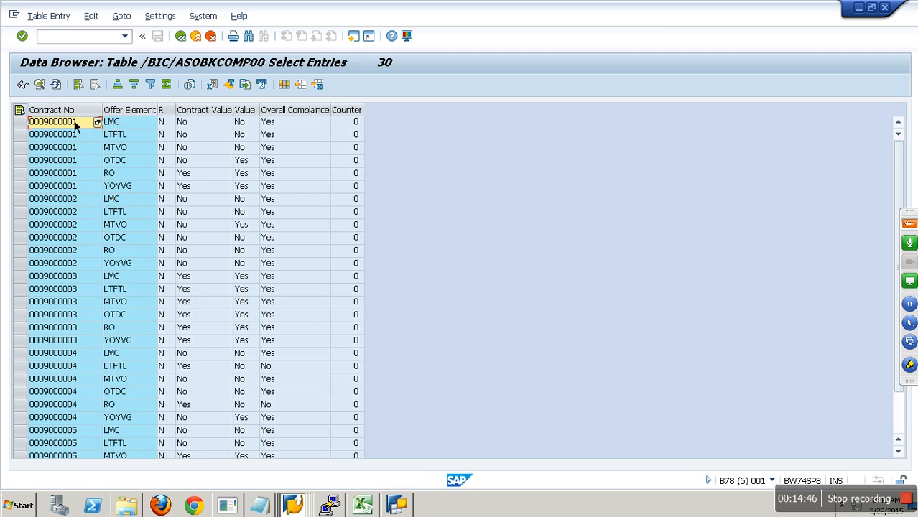
click(78, 111)
click(118, 86)
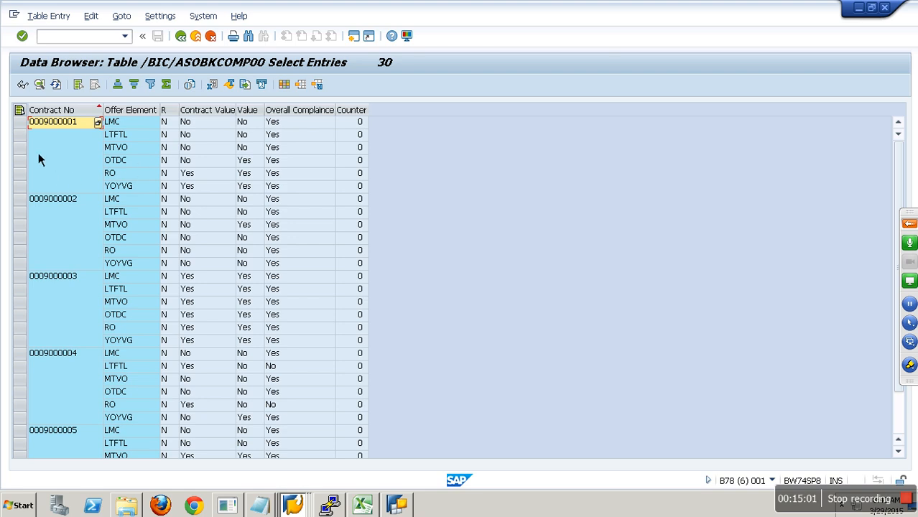
- Examine the offer elements listed for the first contract, from LMC through YOYVG
click(127, 125)
click(127, 137)
click(127, 148)
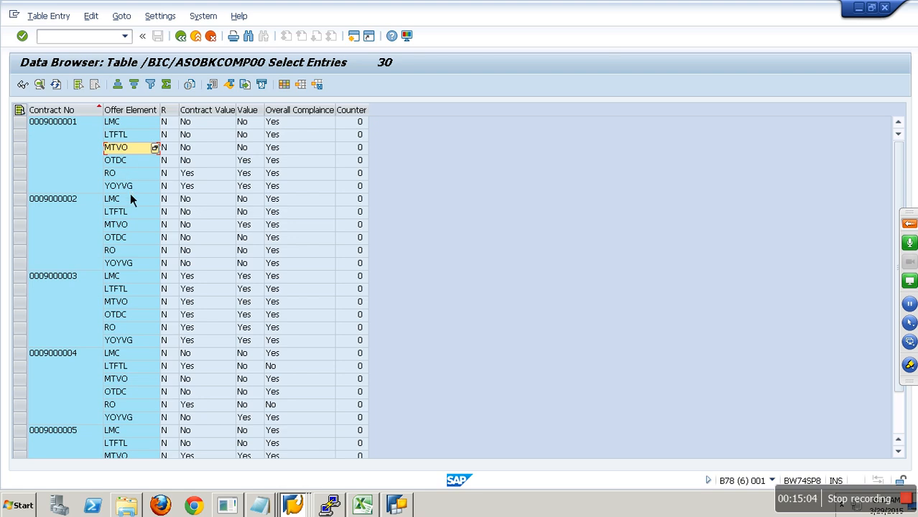
click(129, 189)
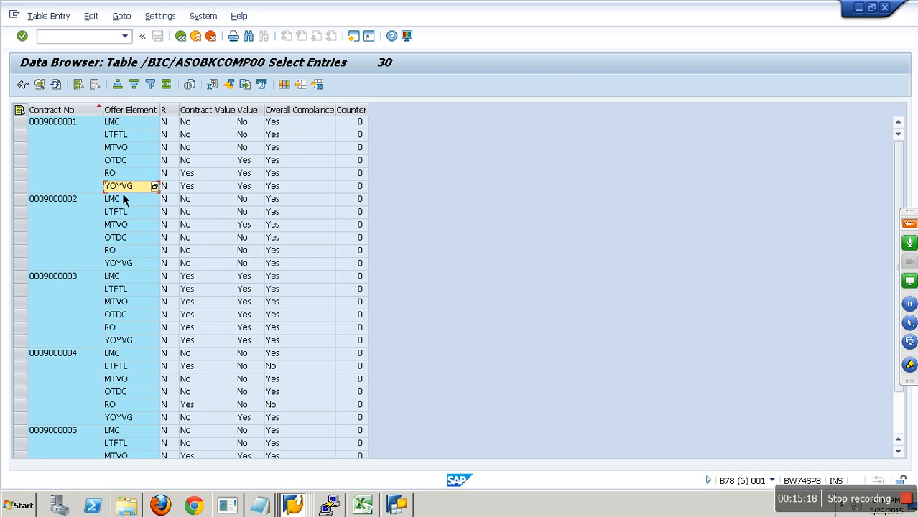
click(69, 128)
click(116, 130)
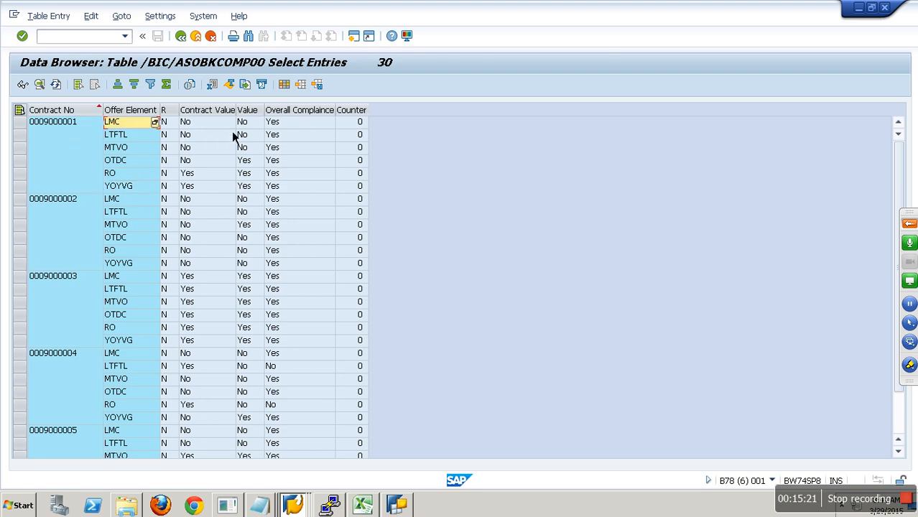
- Widen the Contract Value and Value columns and compare them with Overall Complaince for the first contract's LMC element
mouse_move(243, 115)
mouse_down()
mouse_move(262, 114)
mouse_move(253, 123)
mouse_up()
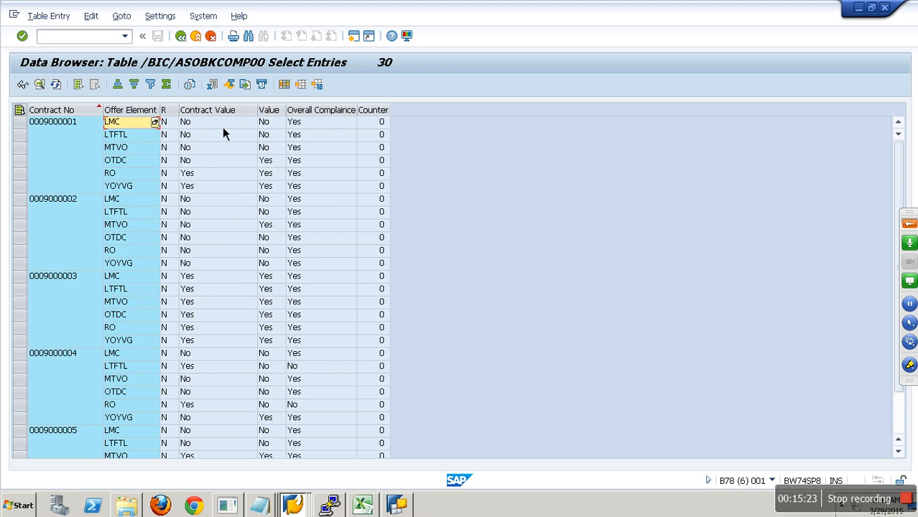
click(222, 127)
drag(290, 114, 314, 128)
click(314, 128)
click(348, 128)
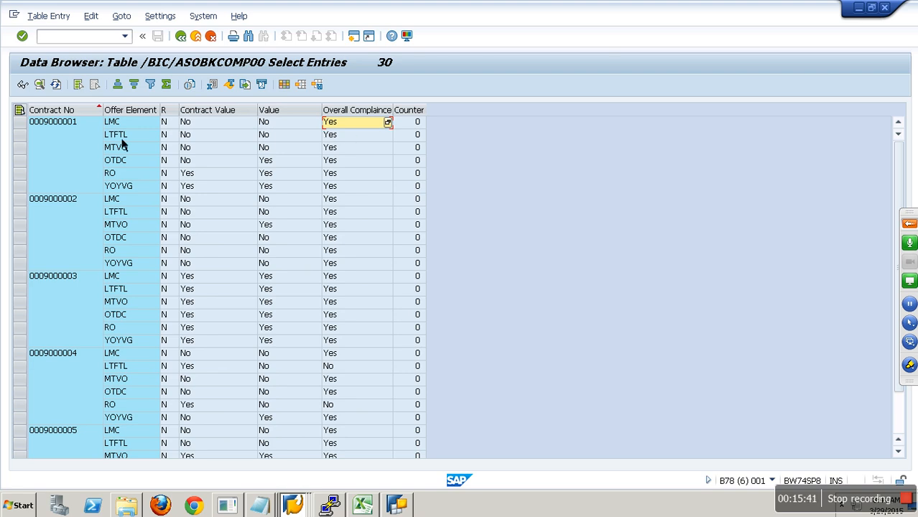
- Highlight all rows of the first contract and examine the Overall Complaince values of the fourth contract's LMC, LTFTL and RO elements
drag(22, 126, 49, 199)
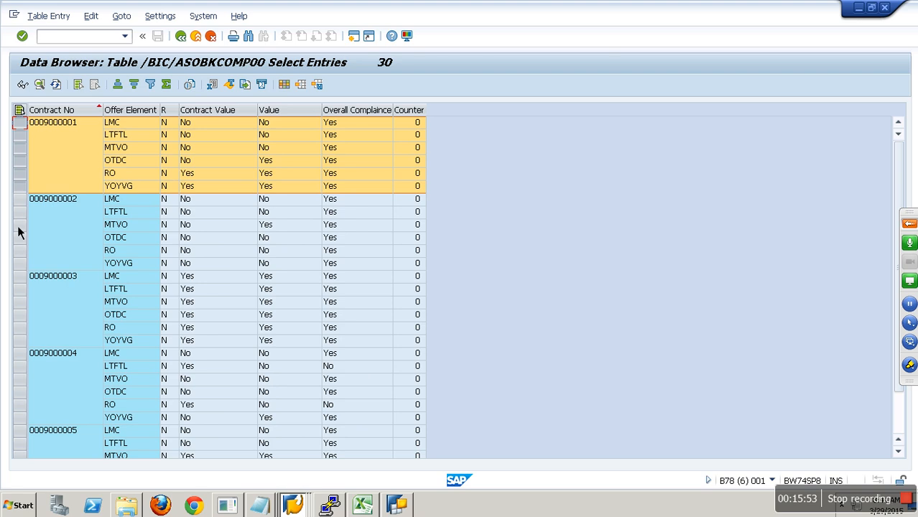
scroll(68, 316, down, 2)
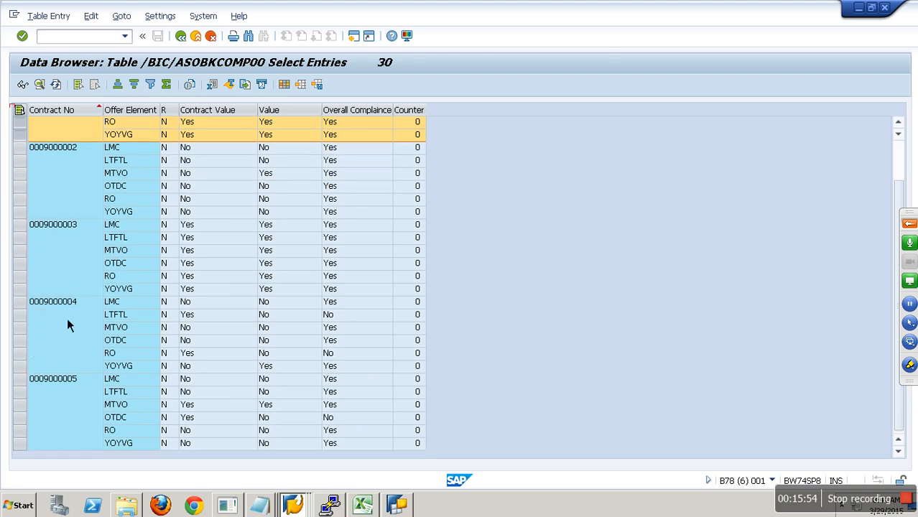
click(342, 307)
click(345, 319)
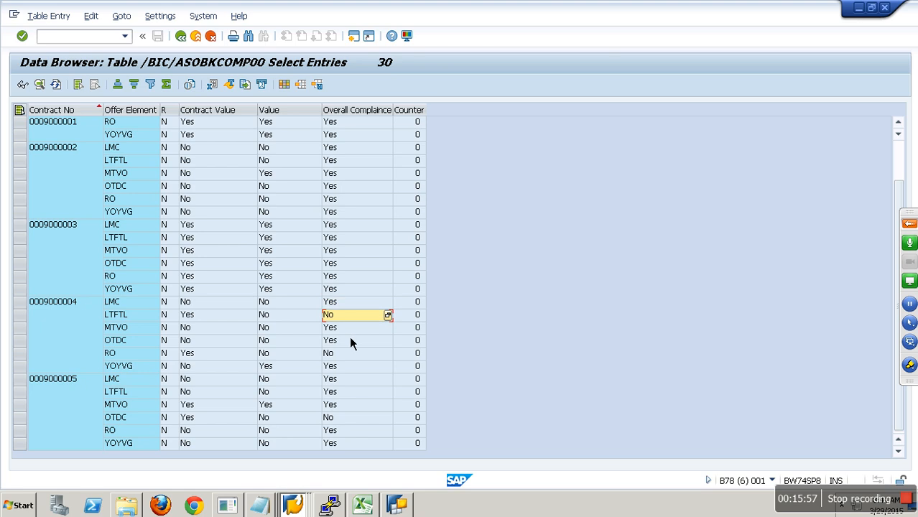
click(348, 356)
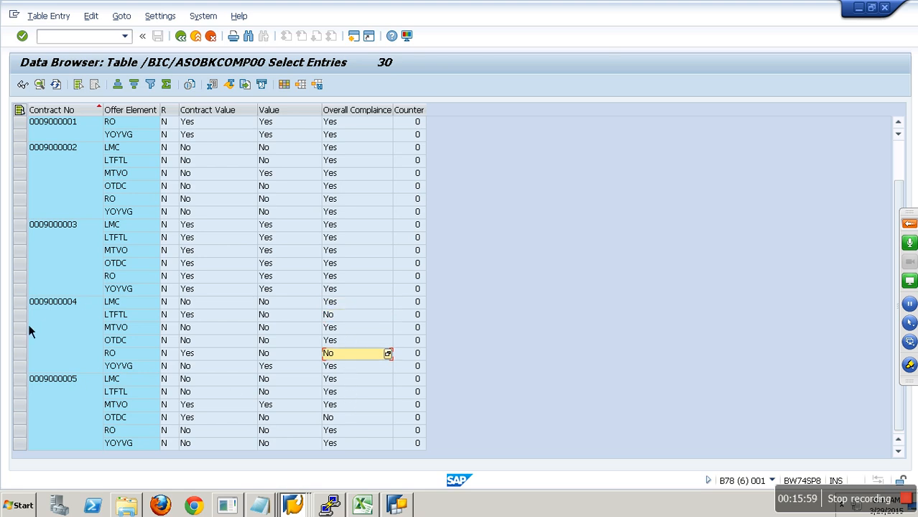
- Highlight the fourth contract's rows, then examine Overall Complaince for the fifth contract's OTDC element against the Contract Value and Value columns
drag(19, 302, 38, 368)
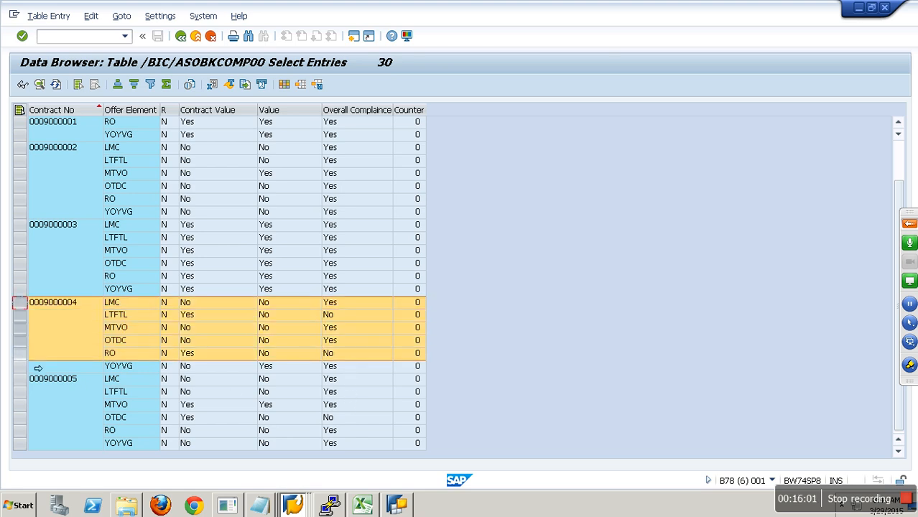
click(341, 421)
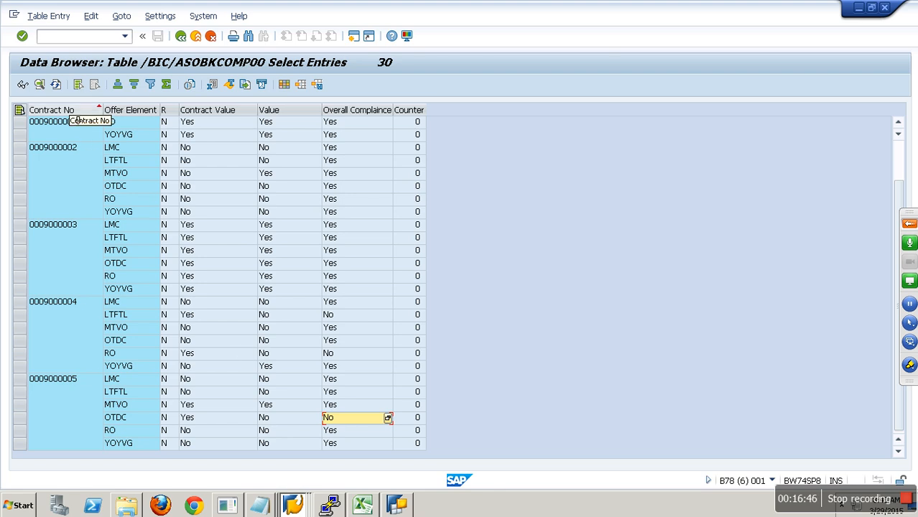
click(208, 110)
click(299, 111)
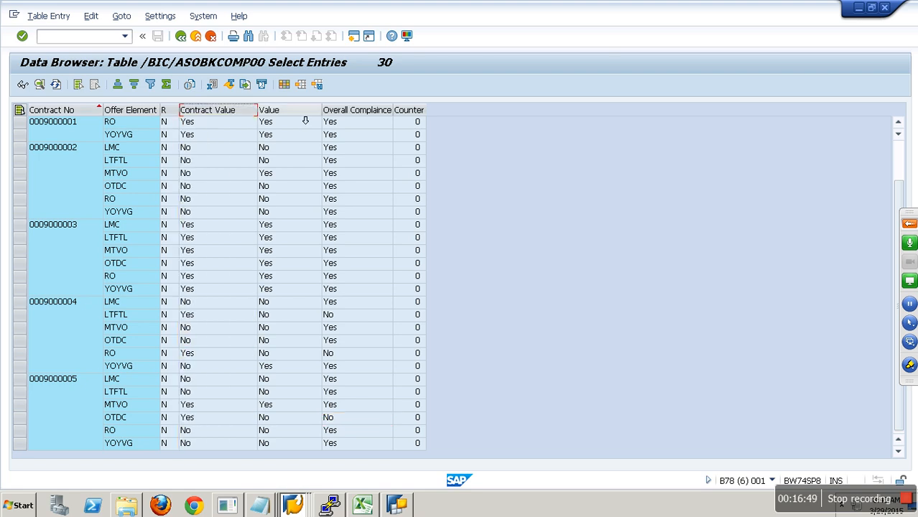
- Filter the table entries to those with Overall Complaince set to No
right_click(346, 354)
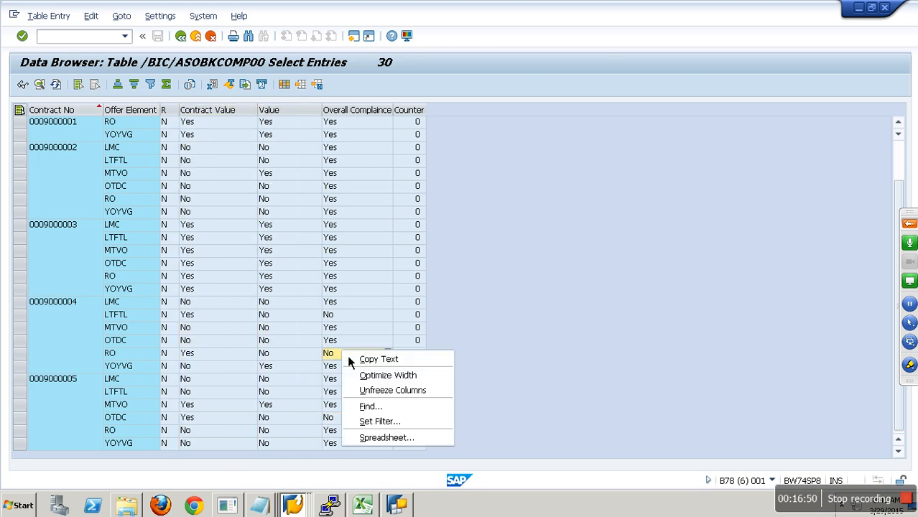
click(391, 429)
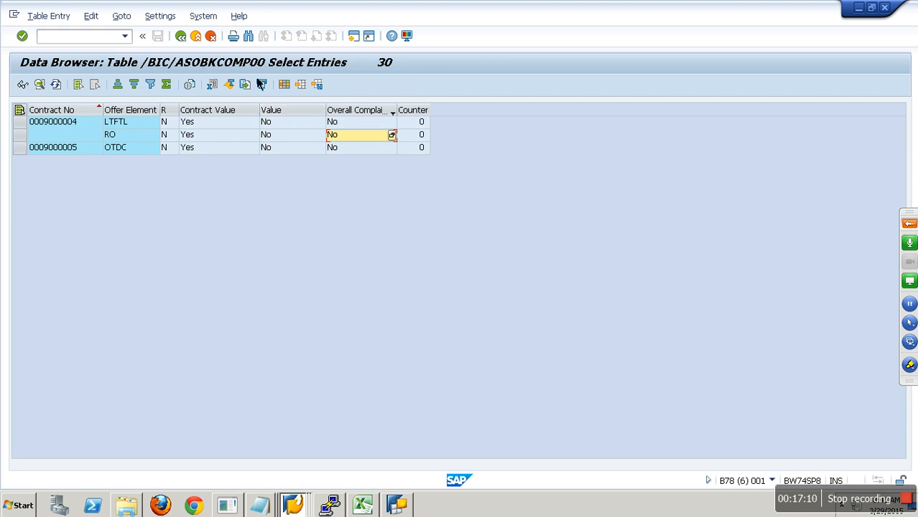
- Switch to BEx Query Designer and create a new query on the SOBKCOMP OfferBook Complaince-Contract InfoProvider
click(409, 509)
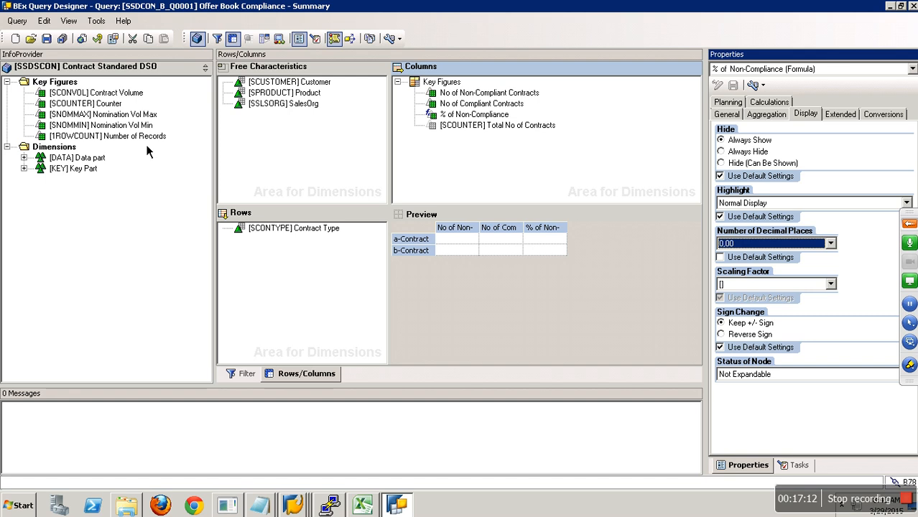
click(15, 38)
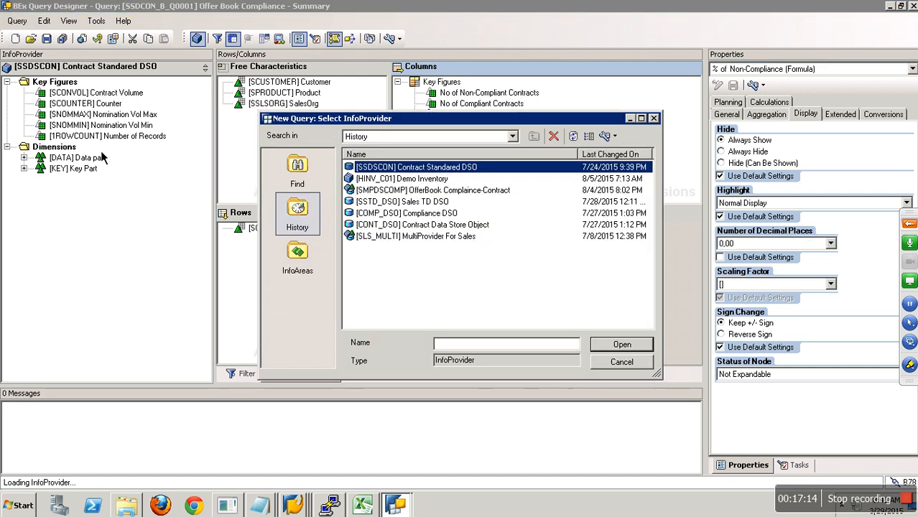
click(317, 179)
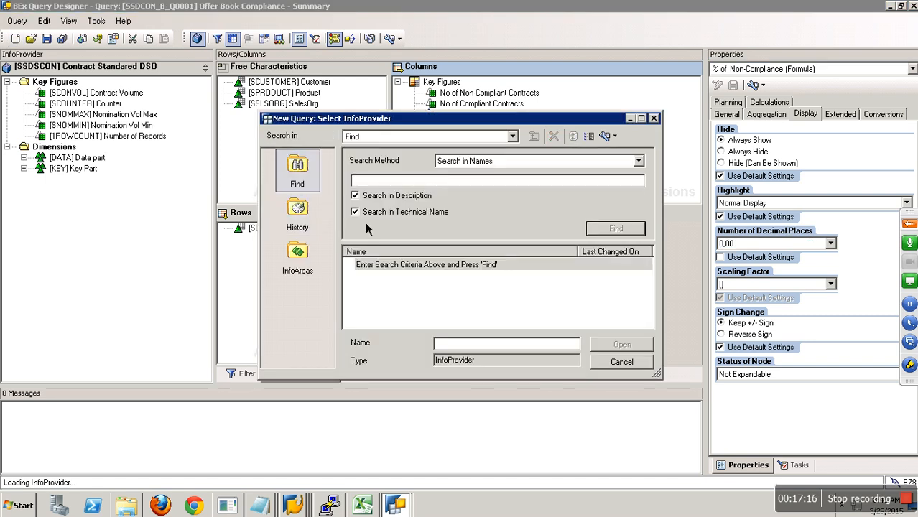
text(SOBKCOMP)
key(Return)
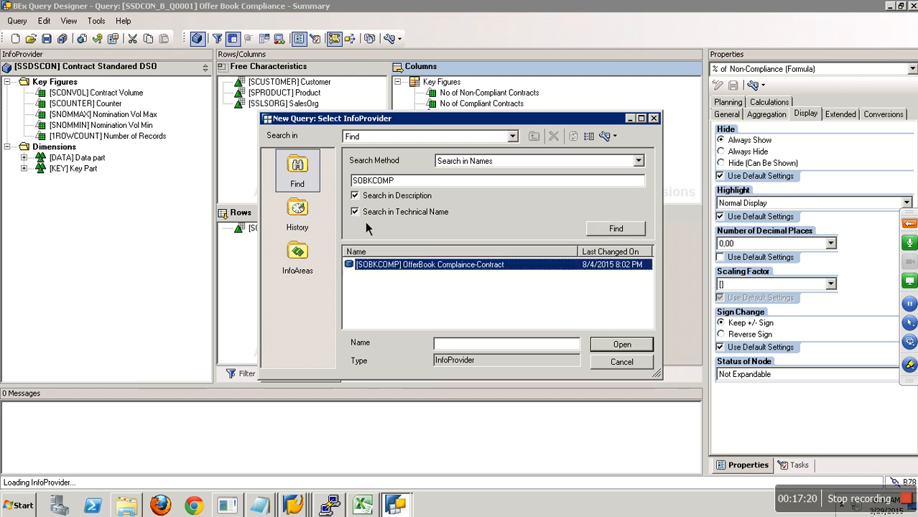
double_click(409, 271)
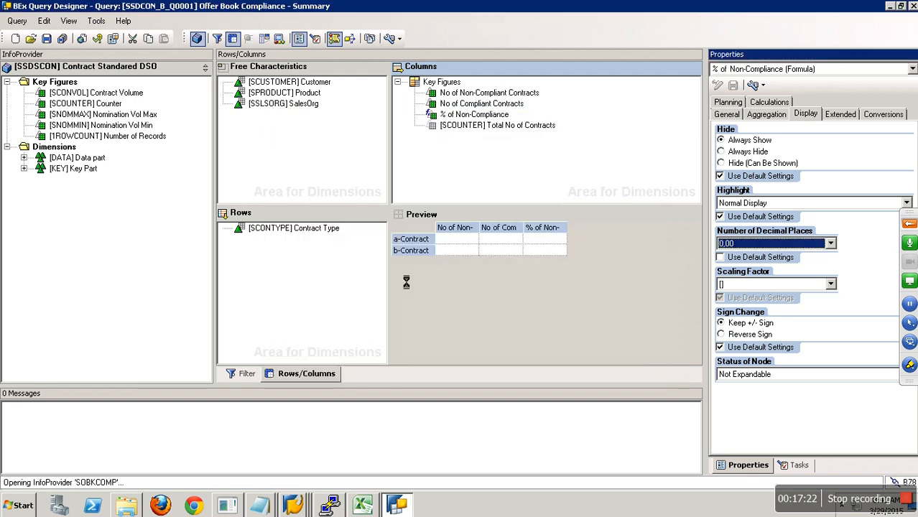
- Place Contract No, Offer Element, Contract Value, Value and Overall Complaince in the query's rows, in that order
click(311, 374)
click(23, 136)
click(24, 125)
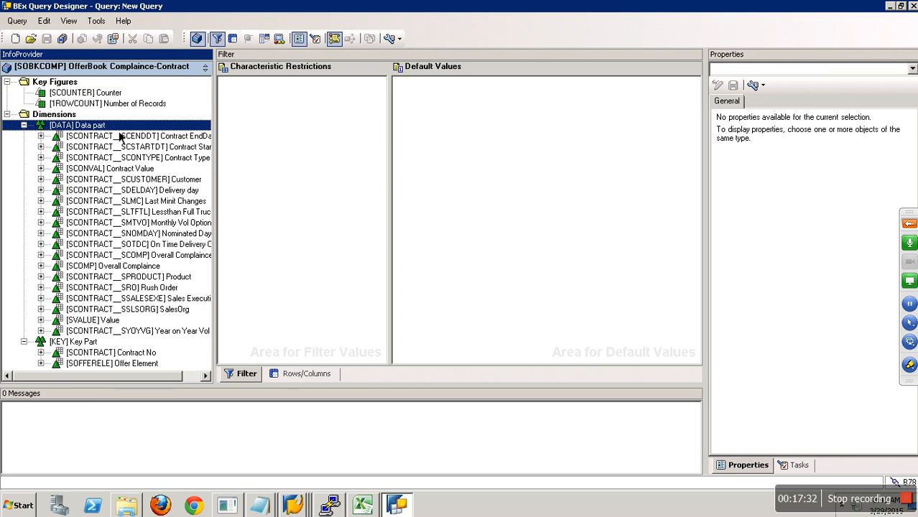
click(315, 376)
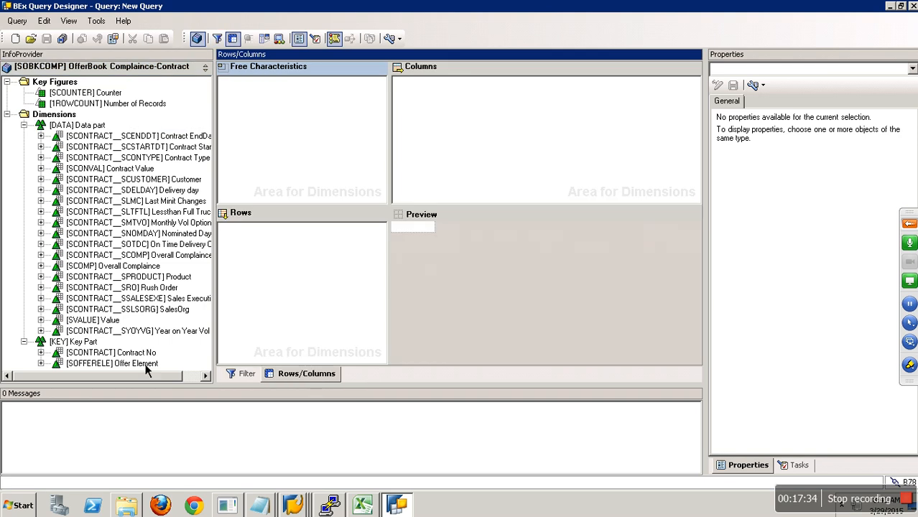
drag(144, 353, 262, 254)
drag(151, 363, 281, 262)
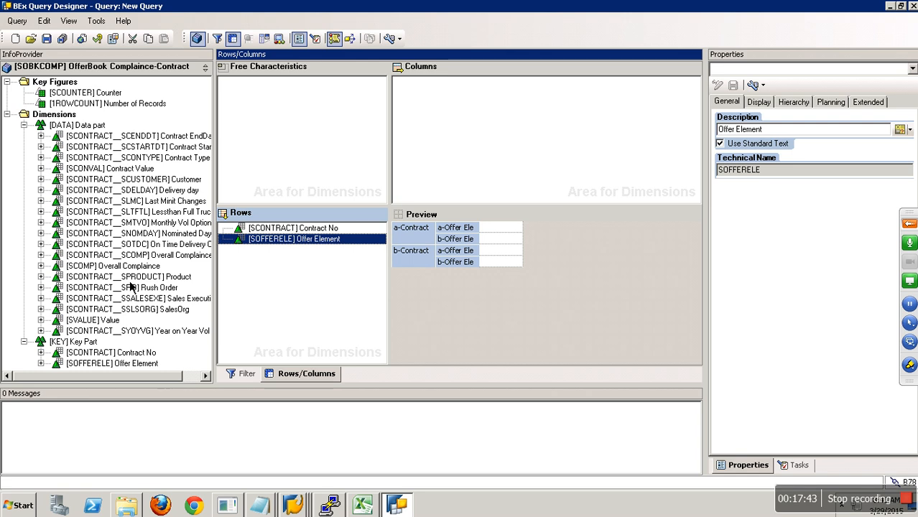
drag(148, 170, 229, 273)
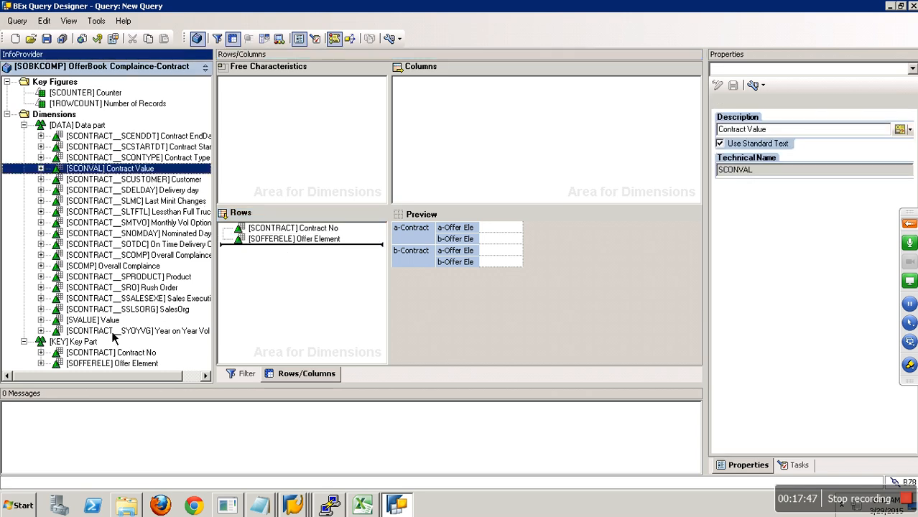
drag(107, 321, 280, 302)
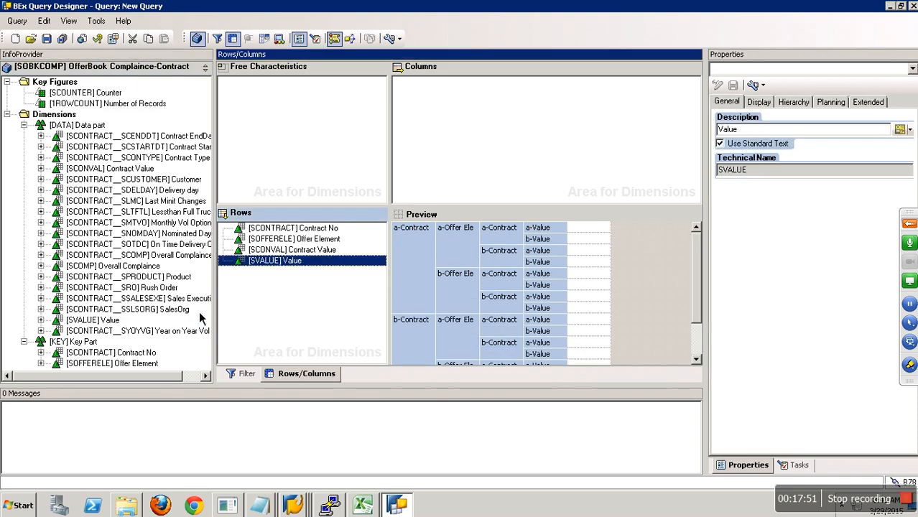
drag(133, 267, 263, 278)
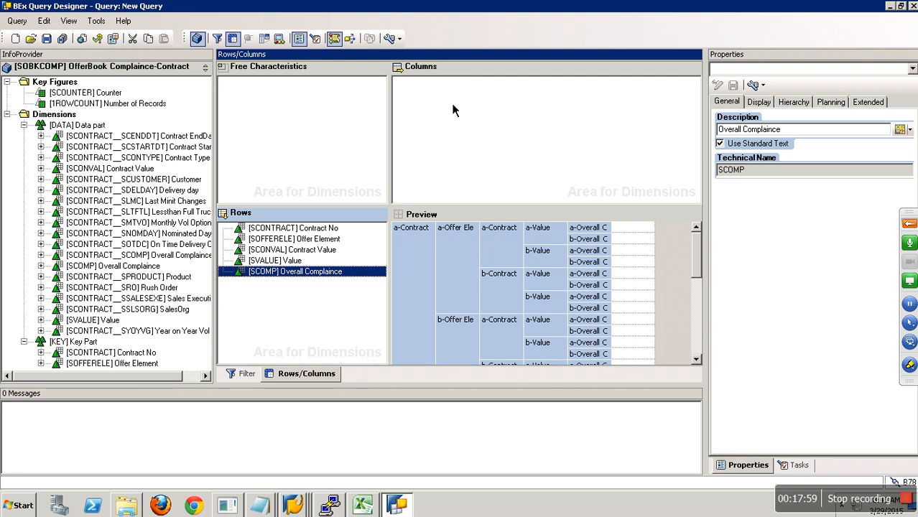
- Add the Counter key figure to the query's columns
click(126, 93)
drag(159, 104, 440, 97)
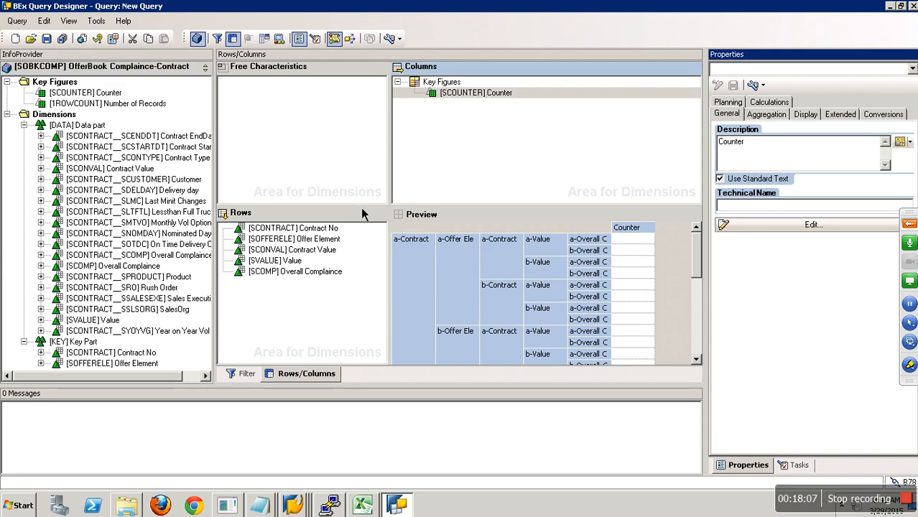
- Set the results rows to Always Suppress for all five row characteristics together
click(282, 268)
click(293, 240)
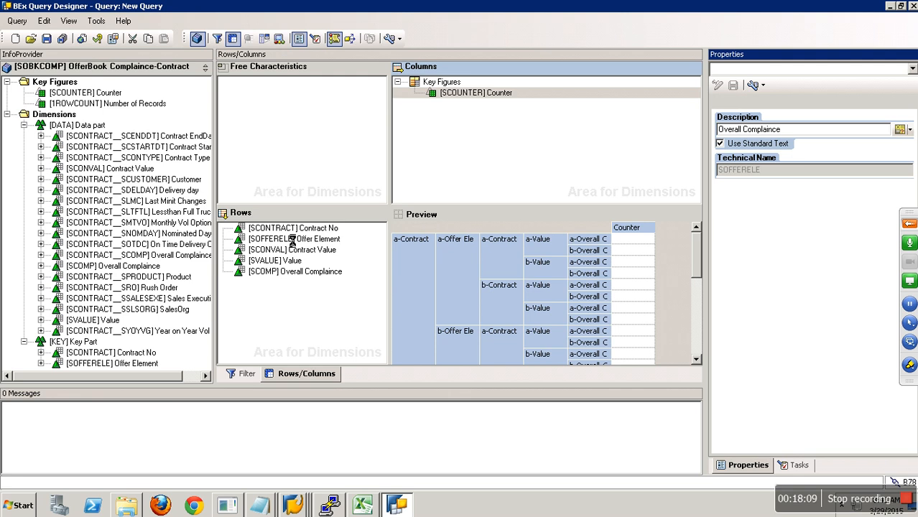
click(291, 229)
ctrl+click(307, 272)
ctrl+click(303, 260)
ctrl+click(310, 250)
ctrl+click(316, 240)
click(770, 105)
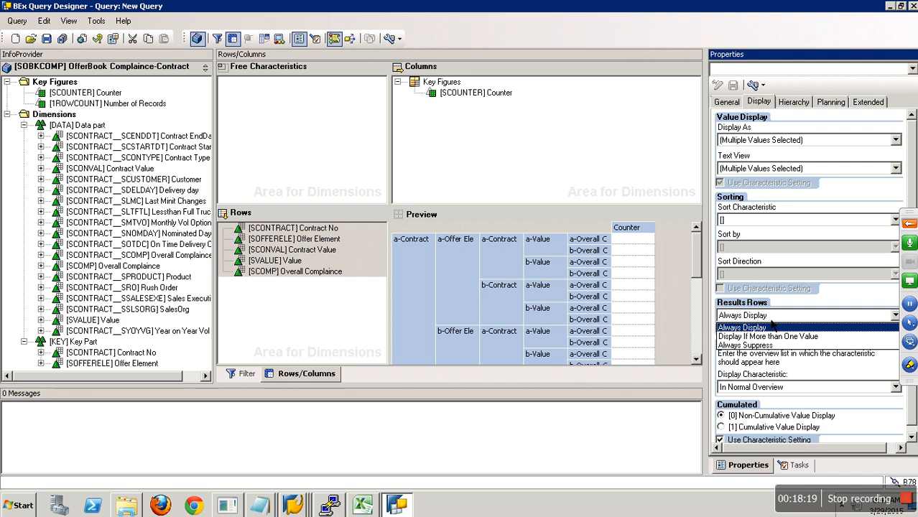
click(750, 339)
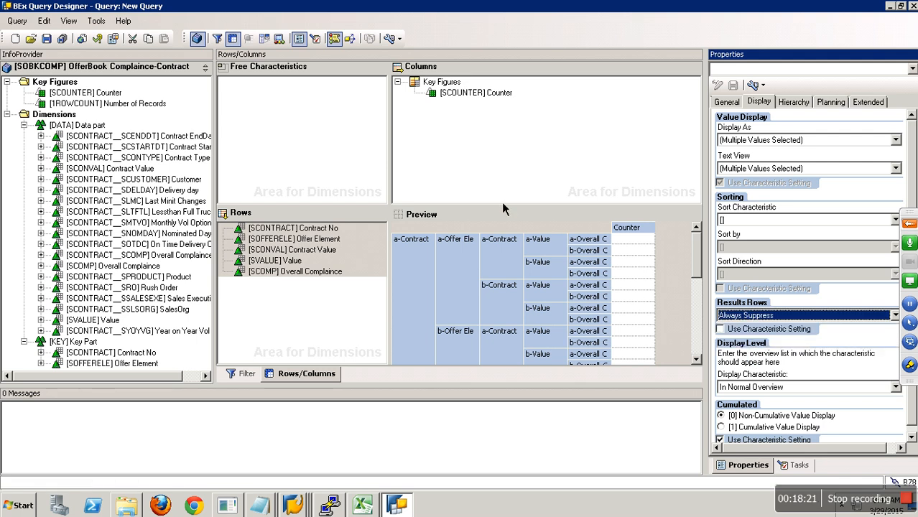
click(475, 93)
click(421, 66)
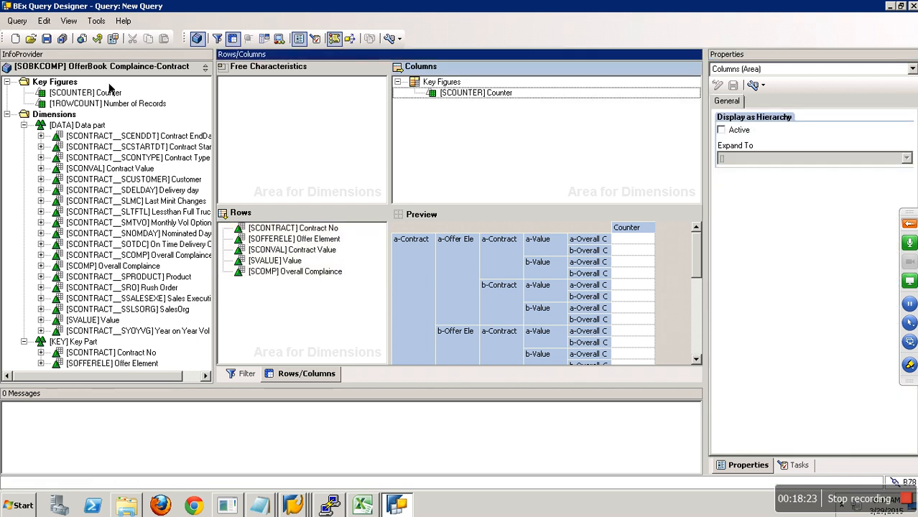
- Save the query with description "Offer Book Compliance - Detail" and technical name SOBKCOMP
click(46, 38)
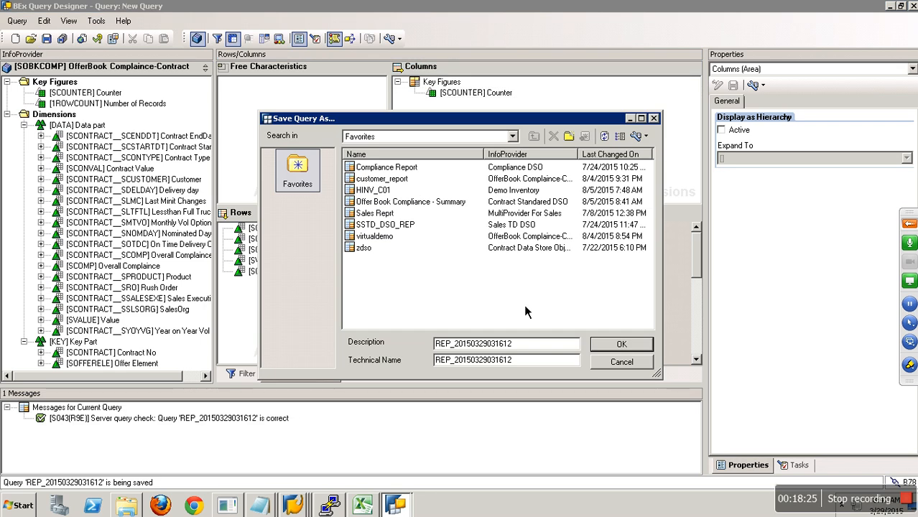
drag(550, 348, 396, 345)
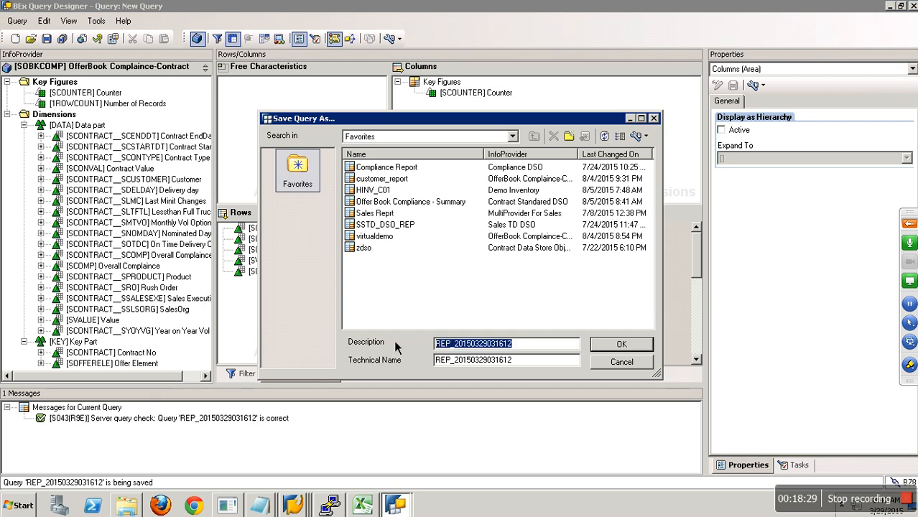
text(Offer Book Compl)
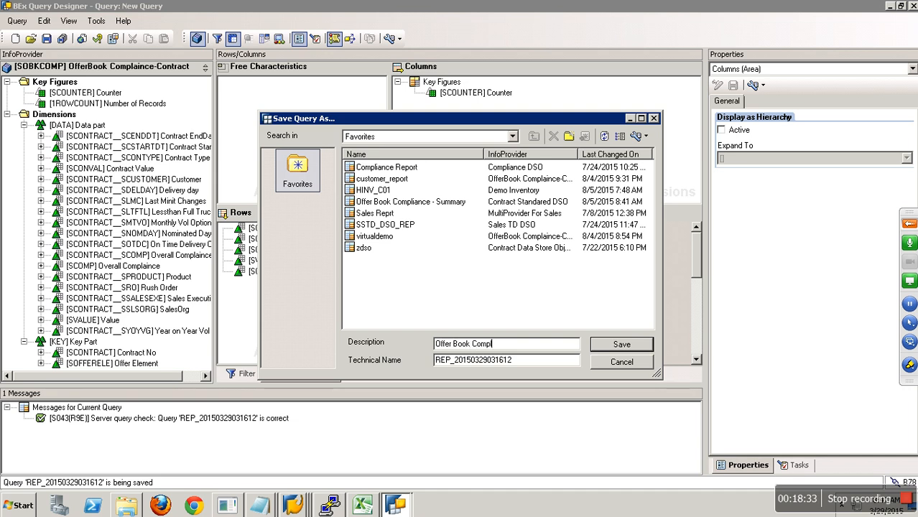
text(iance - Detail)
key(Tab)
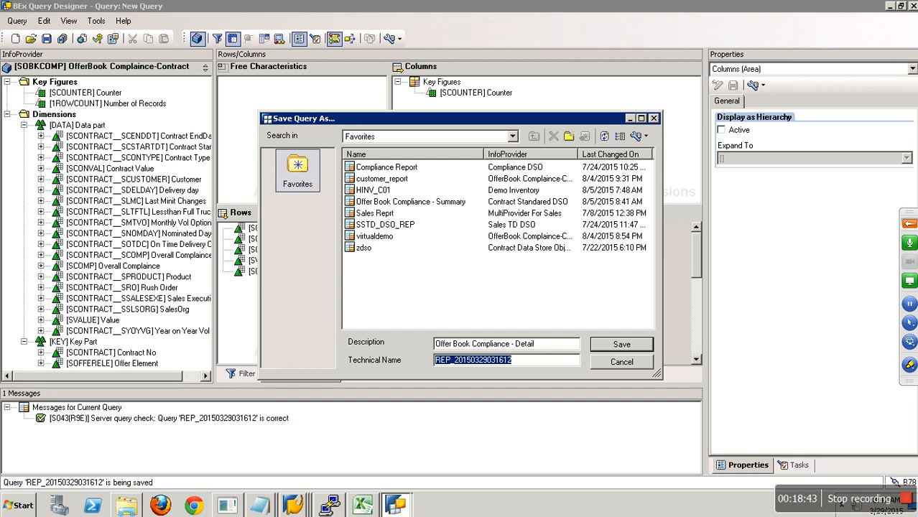
text(SOBKCOMP)
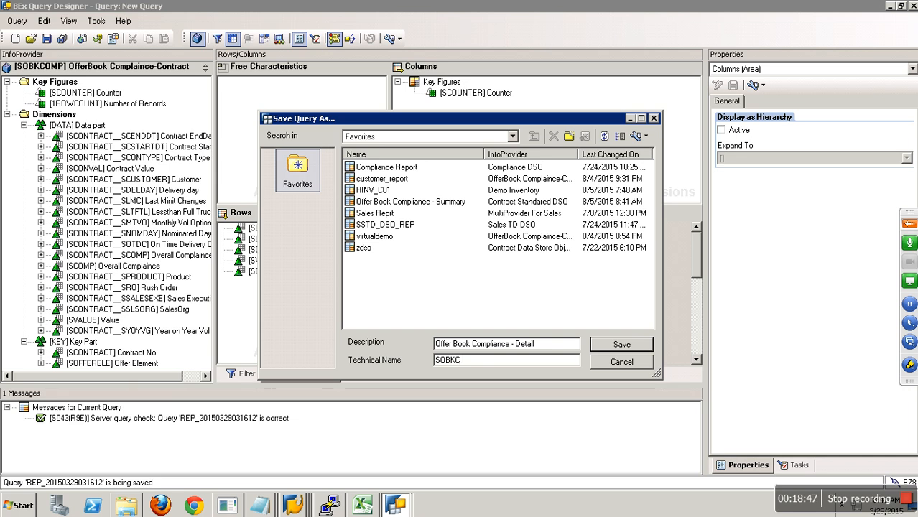
click(615, 348)
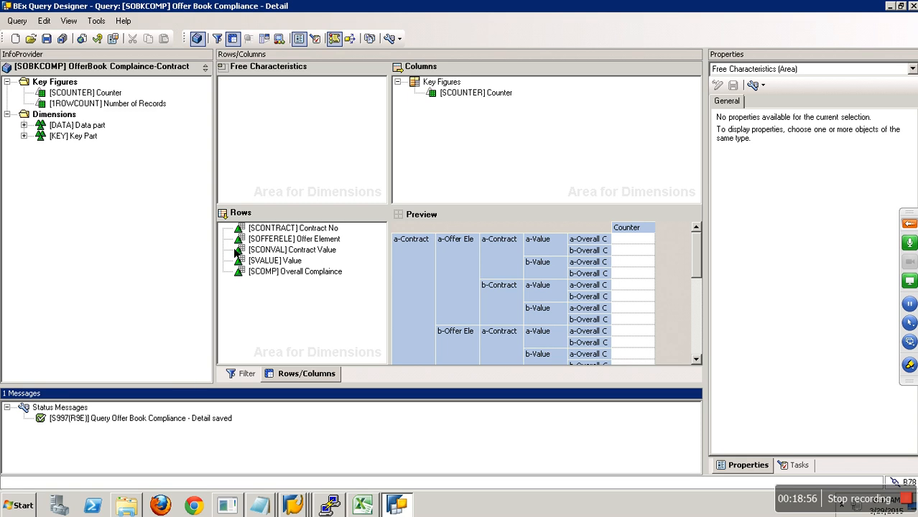
- Display the Offer Book Compliance - Detail query's properties and copy its technical name
click(815, 72)
click(789, 85)
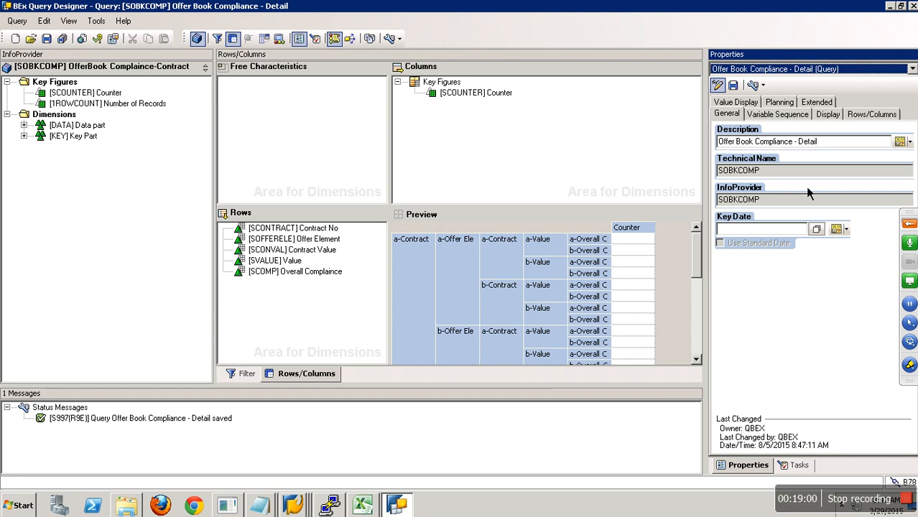
drag(791, 205, 636, 206)
drag(781, 172, 690, 174)
key(ctrl+c)
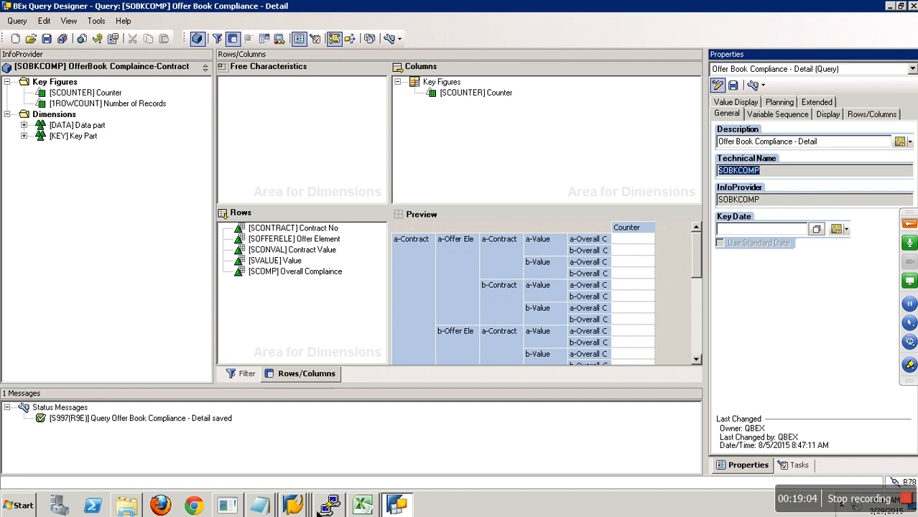
- Switch to the Query Monitor and execute the query SOBKCOMP/SOBKCOMP with HTML display
right_click(302, 511)
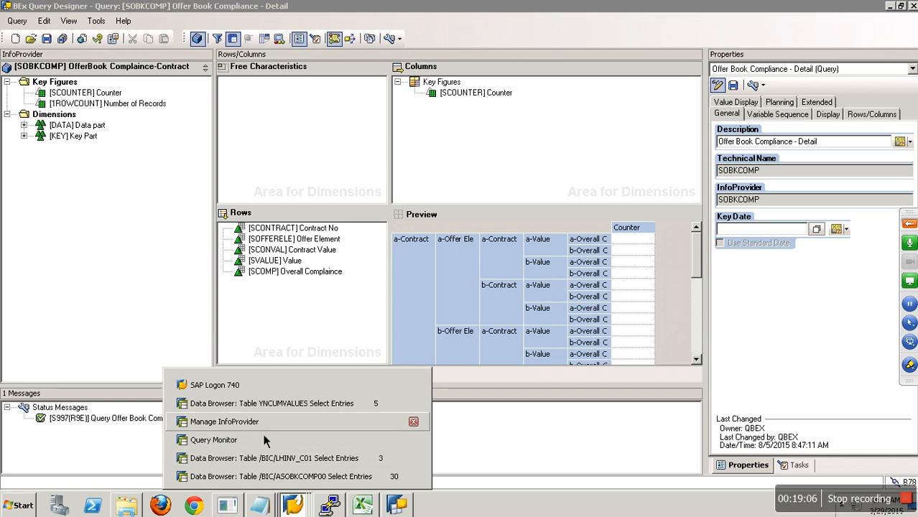
click(264, 440)
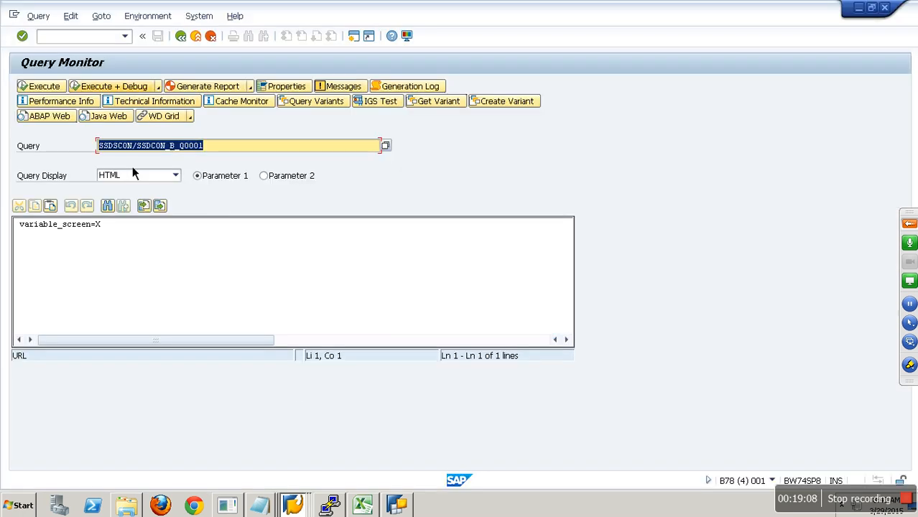
key(ctrl+v)
key(Return)
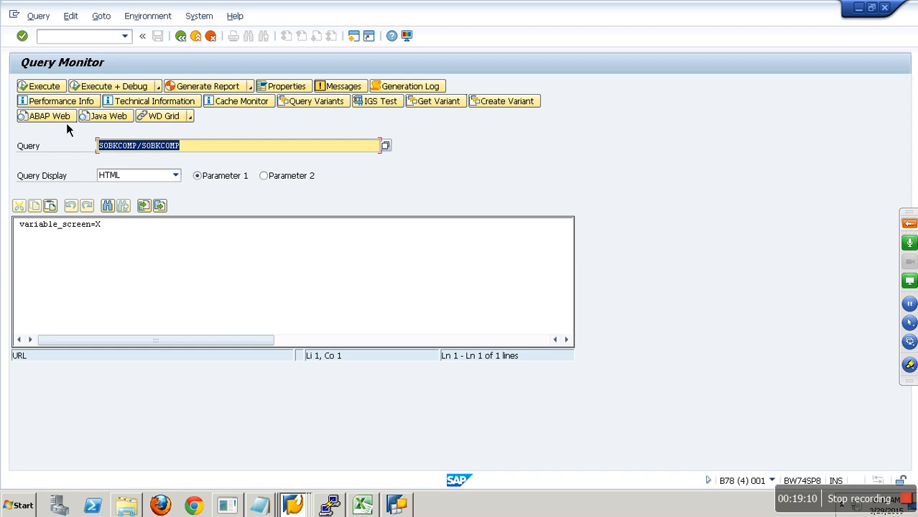
click(49, 89)
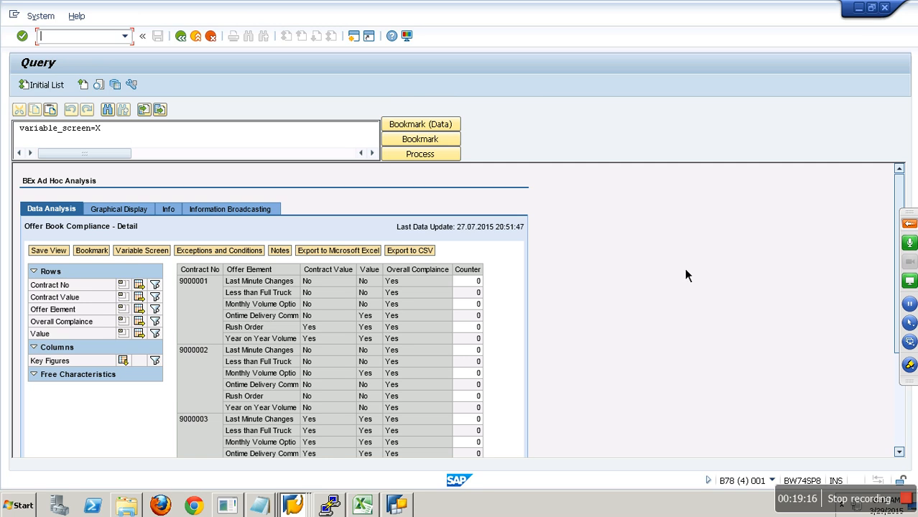
- Examine the detail report's offer elements and Overall Complaince values across all contracts
scroll(682, 264, down, 4)
scroll(417, 242, up, 4)
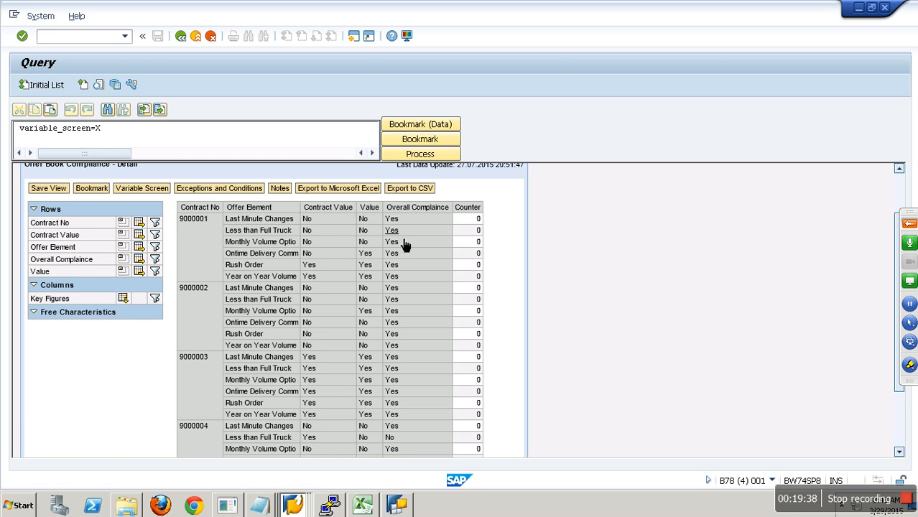
scroll(406, 257, down, 3)
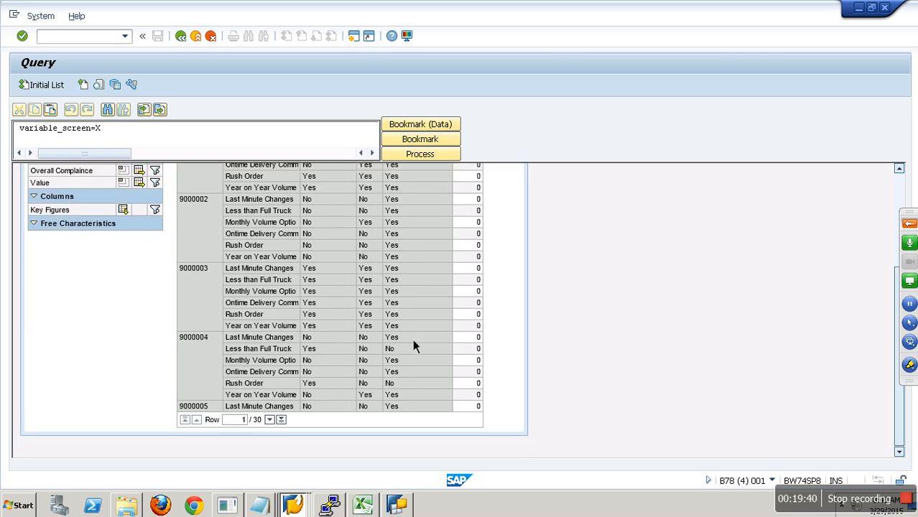
- Leave the detail report and execute the summary query SSDSCON/SSDCON_B_Q0001 in the Query Monitor
scroll(401, 234, up, 5)
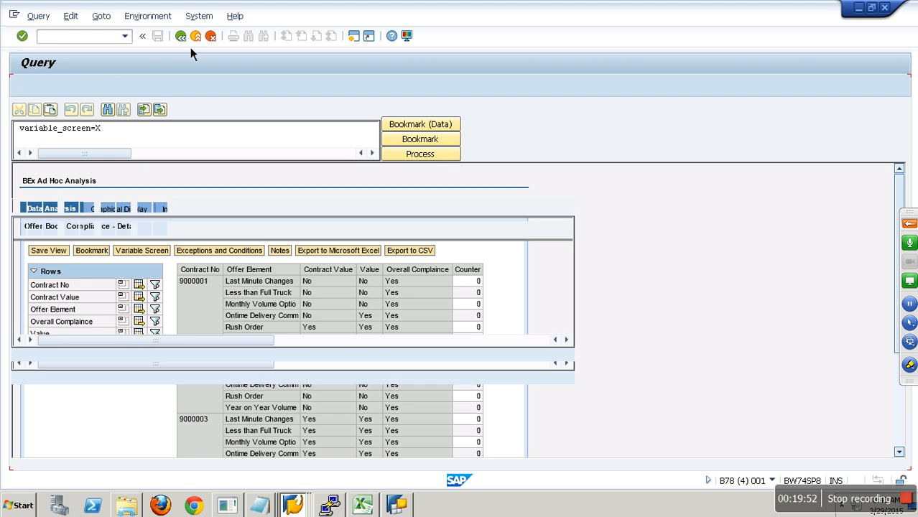
key(BackSpace)
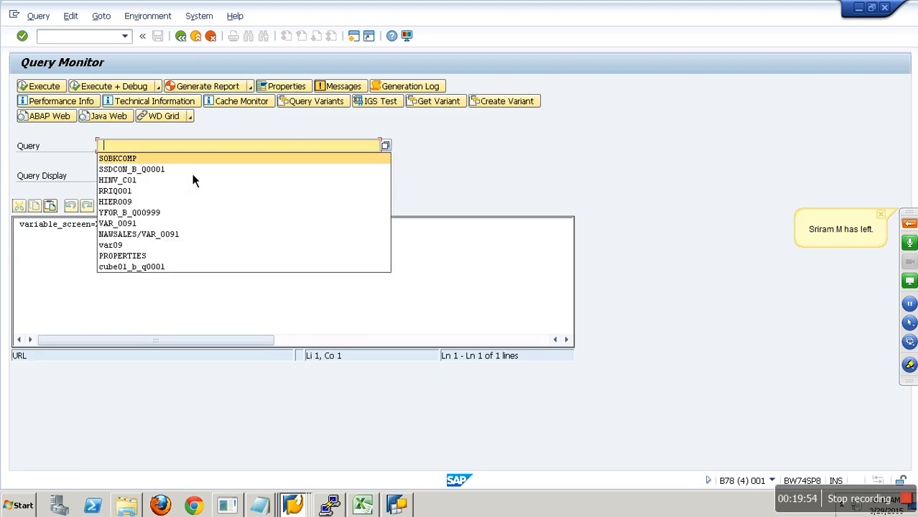
click(177, 176)
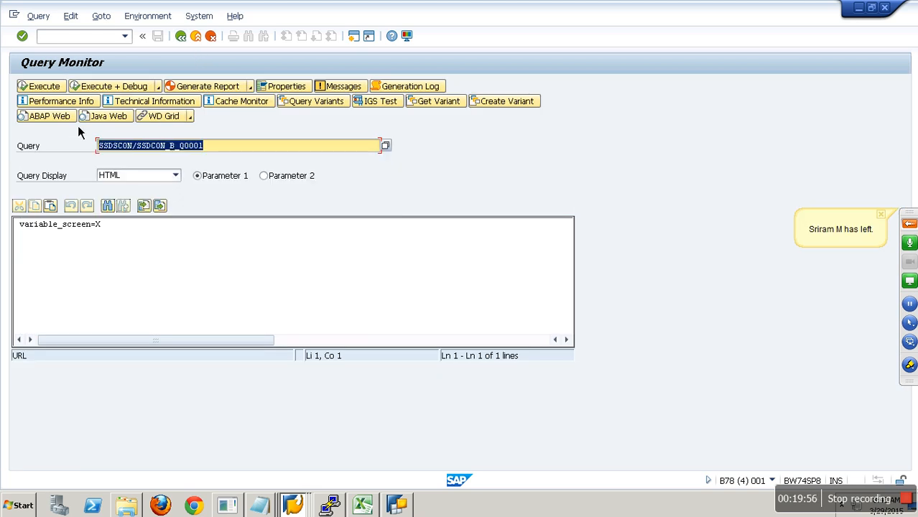
click(40, 86)
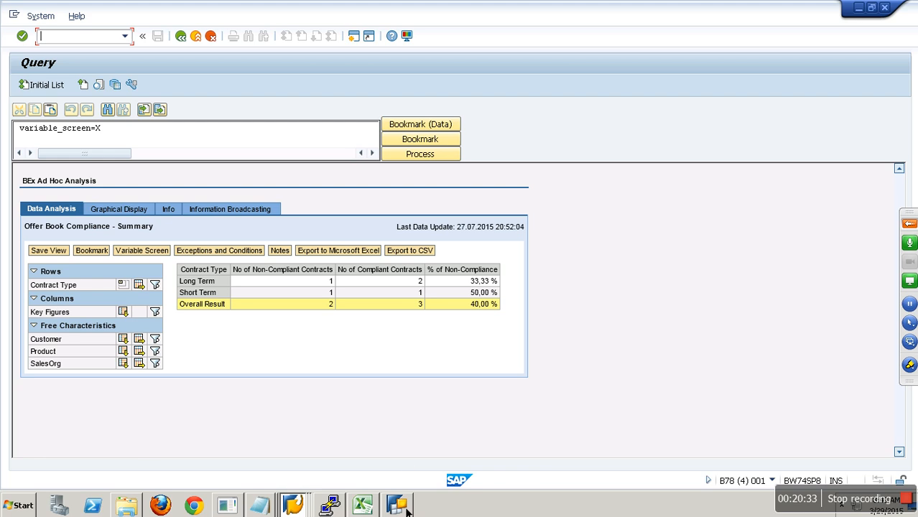
- Switch to the Table YNCUMVALUES Data Browser session and start transaction RSBBS there
mouse_move(407, 508)
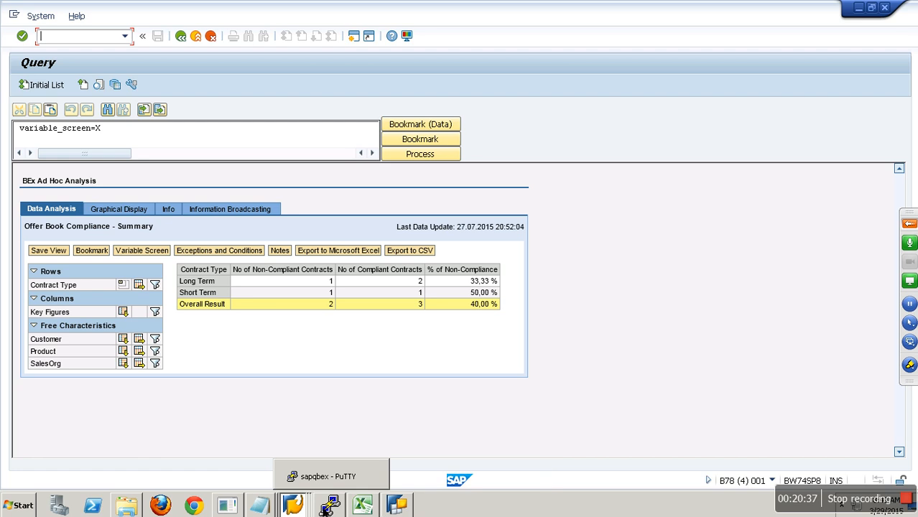
mouse_move(293, 506)
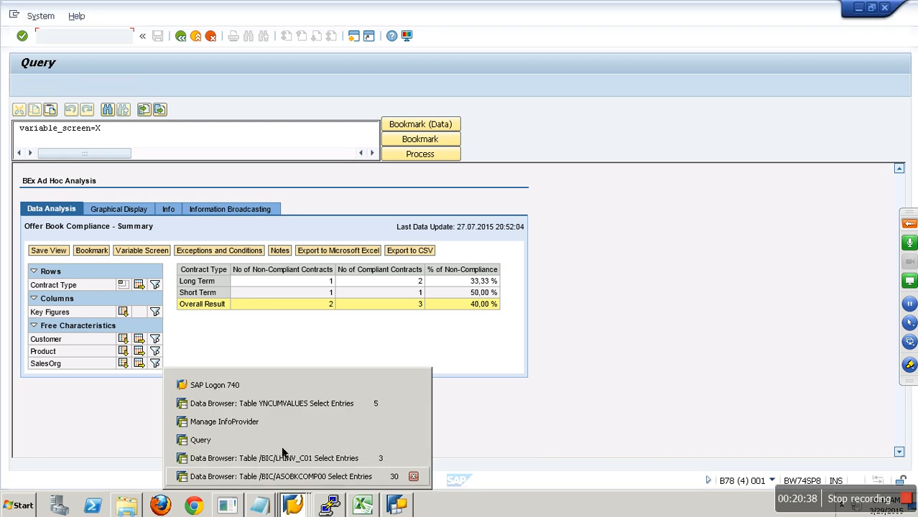
click(278, 406)
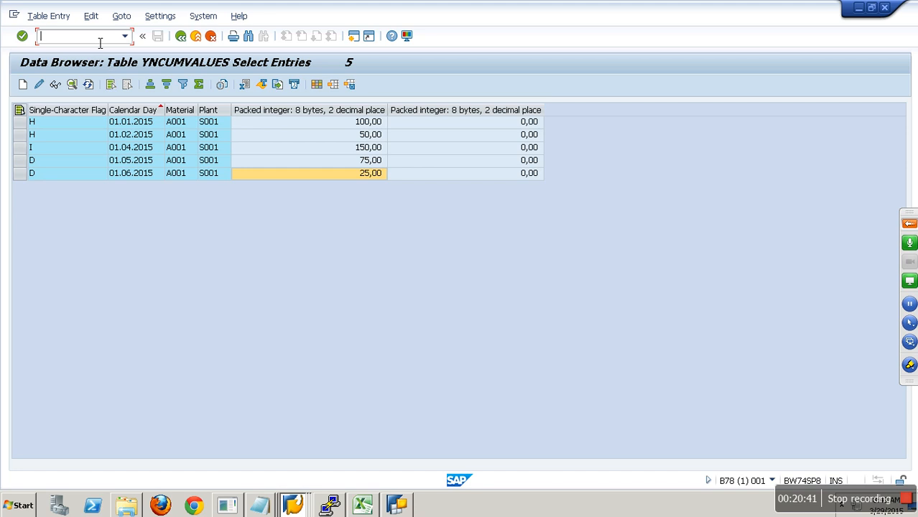
text(/NRSBBS)
key(Return)
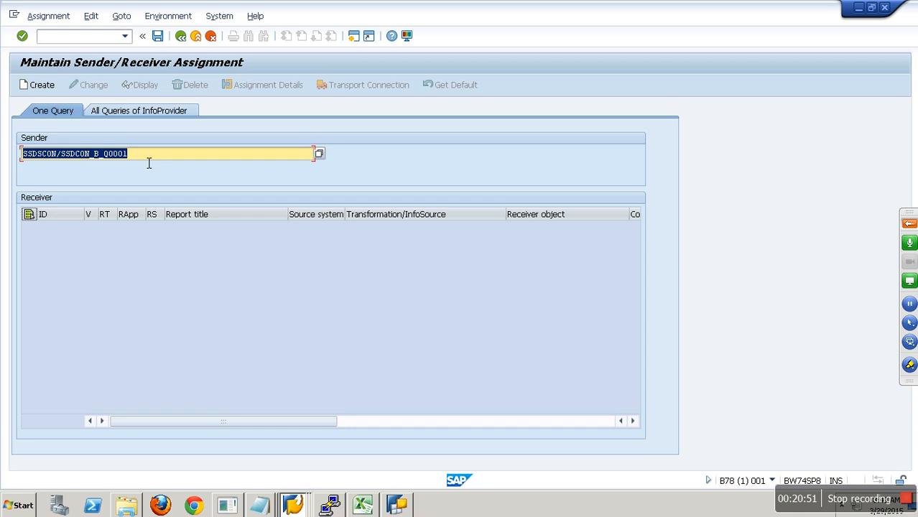
- Create a local BW Query receiver SOBKCOMP for sender SSDSCON/SSDCON_B_Q0001 and save the assignment
click(55, 89)
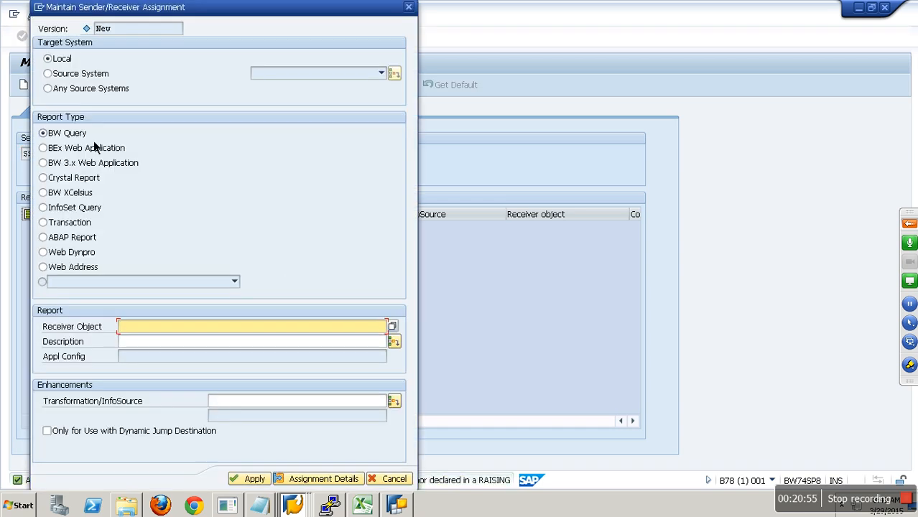
click(239, 332)
text(SOBKCOMP)
click(262, 479)
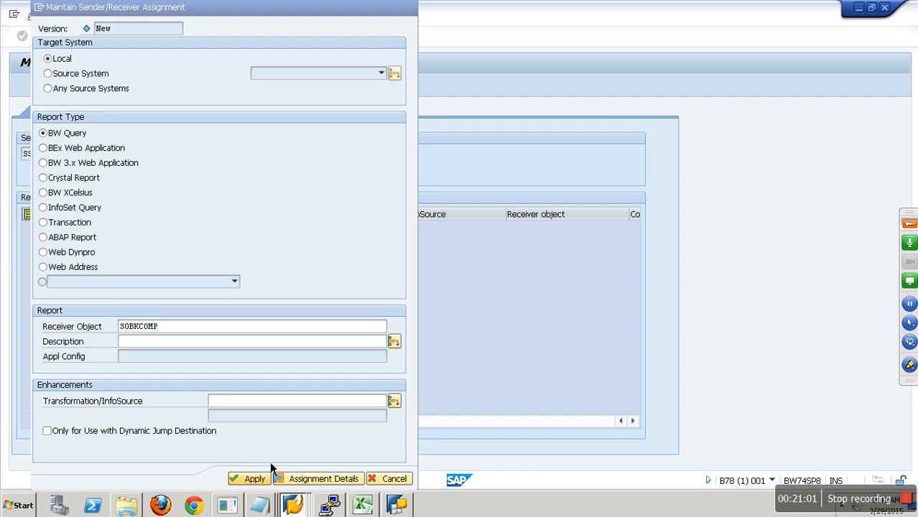
click(158, 37)
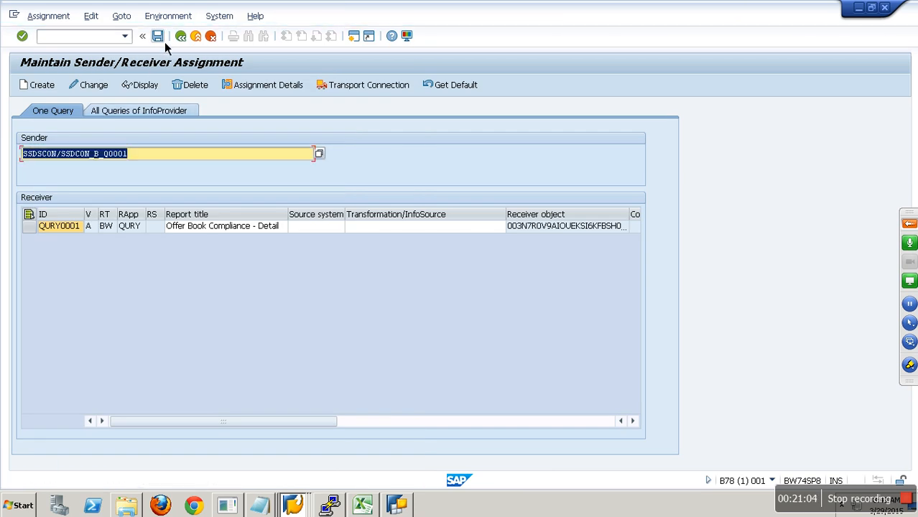
- Return to the Query session, restart the Query Monitor with RSRT and execute the summary query again
click(293, 505)
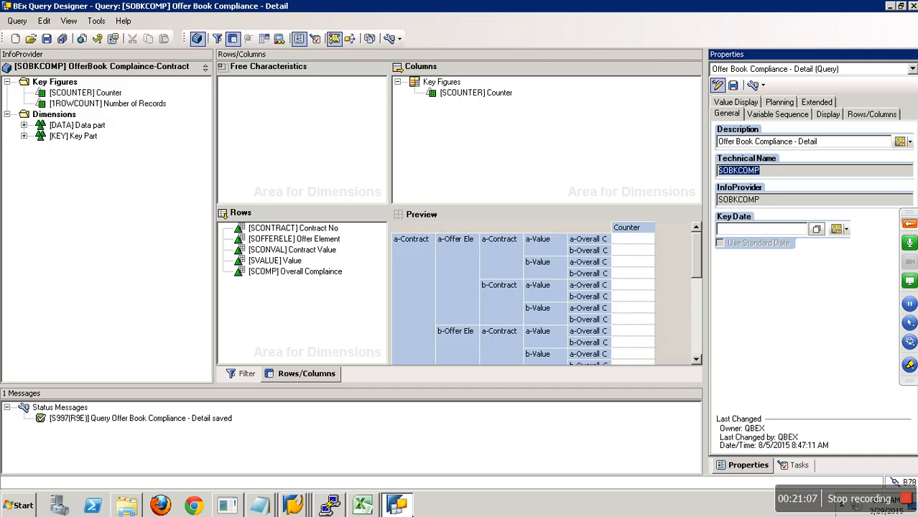
right_click(305, 508)
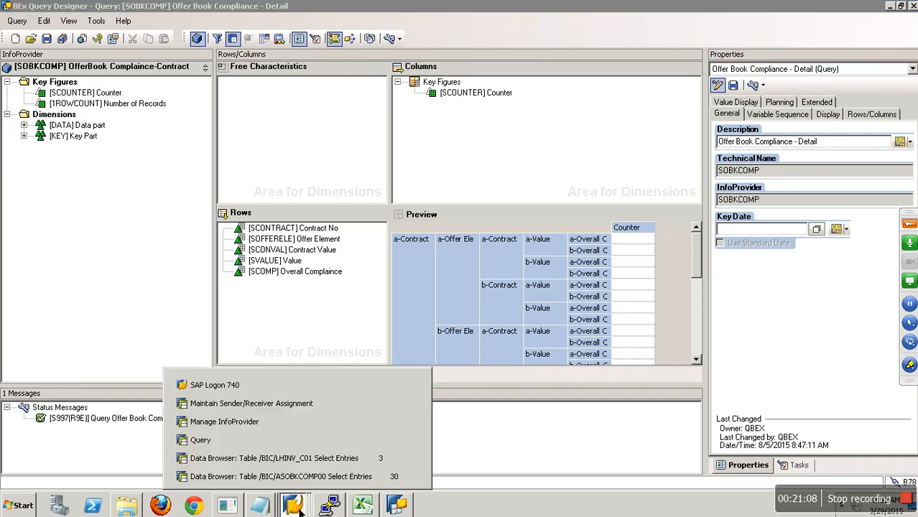
click(294, 439)
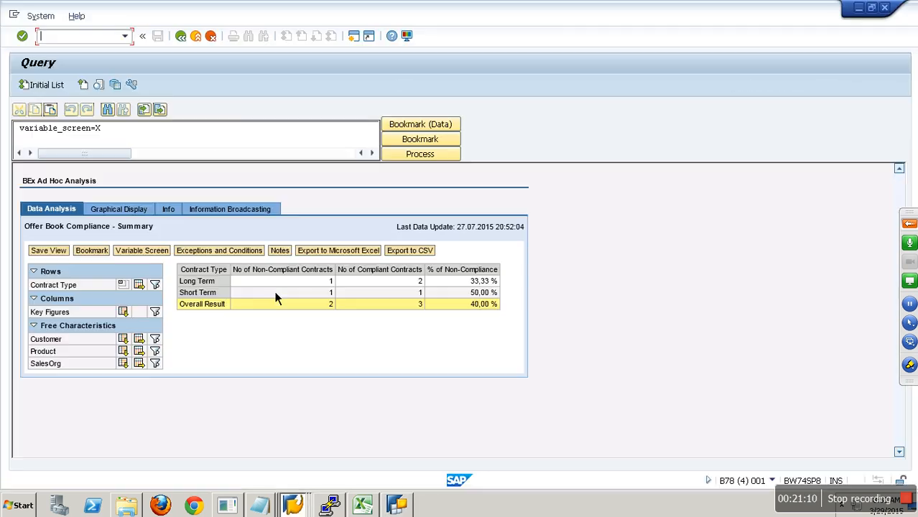
text(/NRSRT)
key(Return)
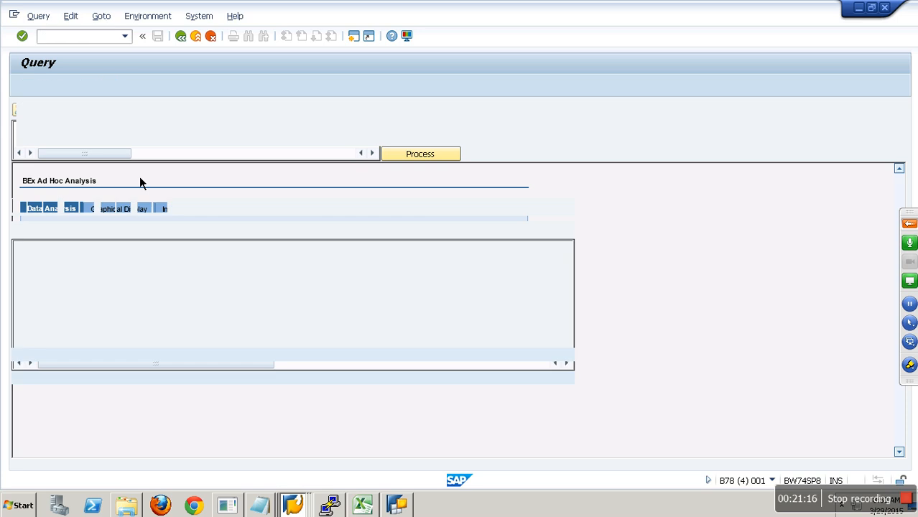
click(40, 86)
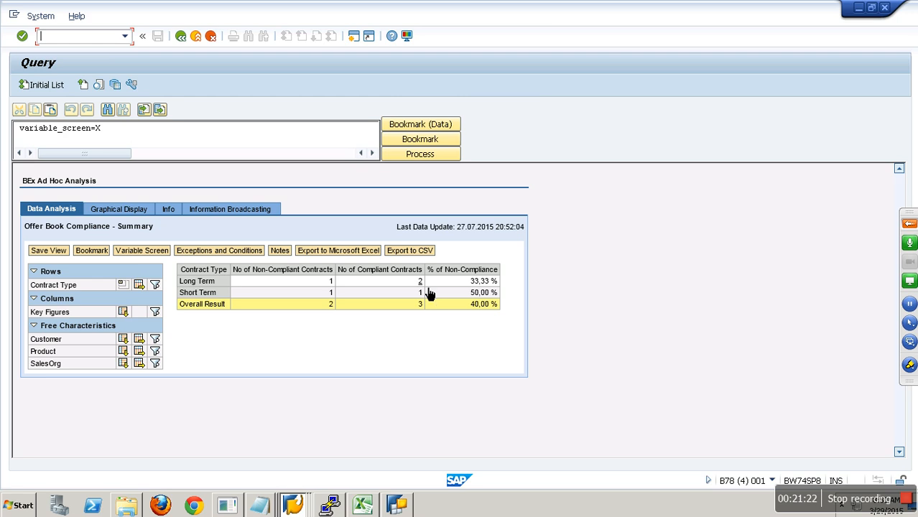
- Jump from the Long Term row's No of Compliant Contracts value to Offer Book Compliance - Detail and review the rows
right_click(429, 294)
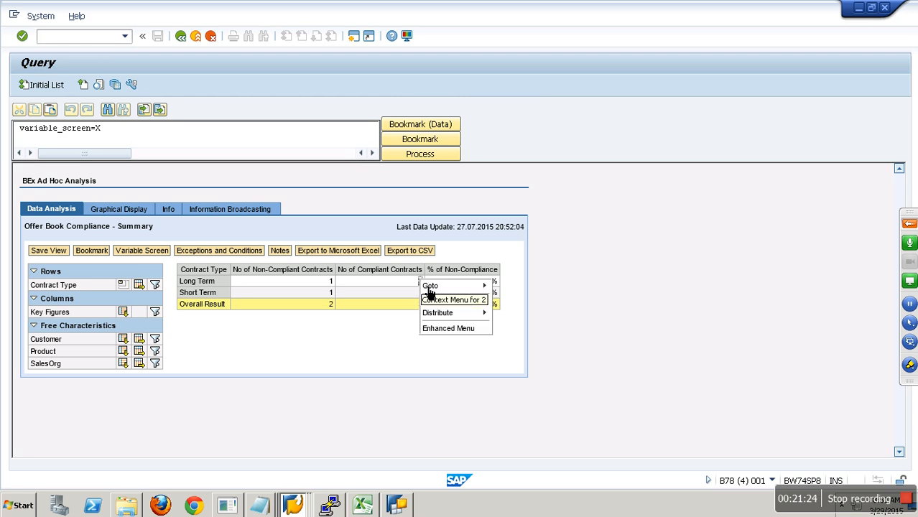
mouse_move(481, 285)
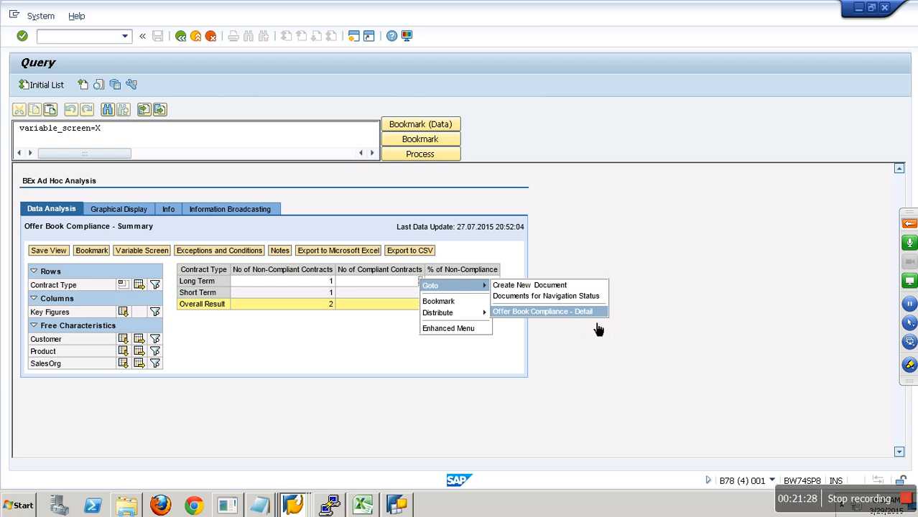
key(Return)
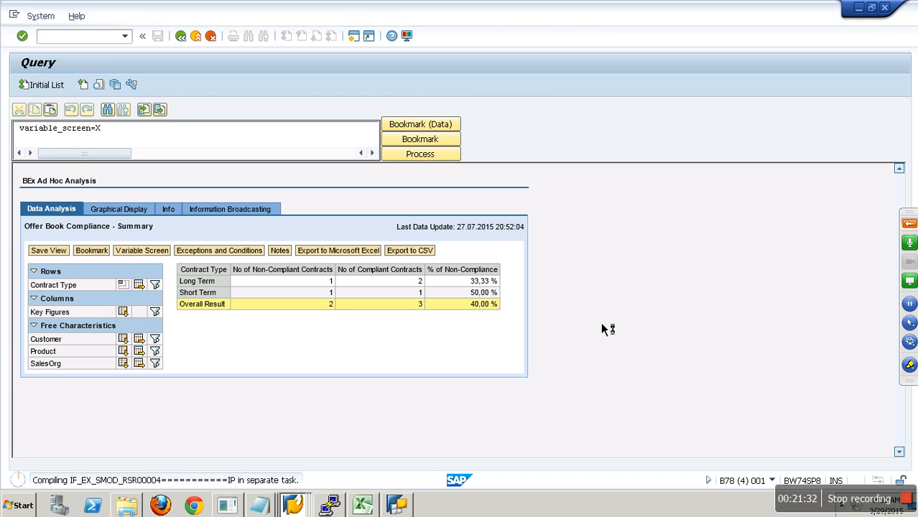
scroll(475, 347, down, 3)
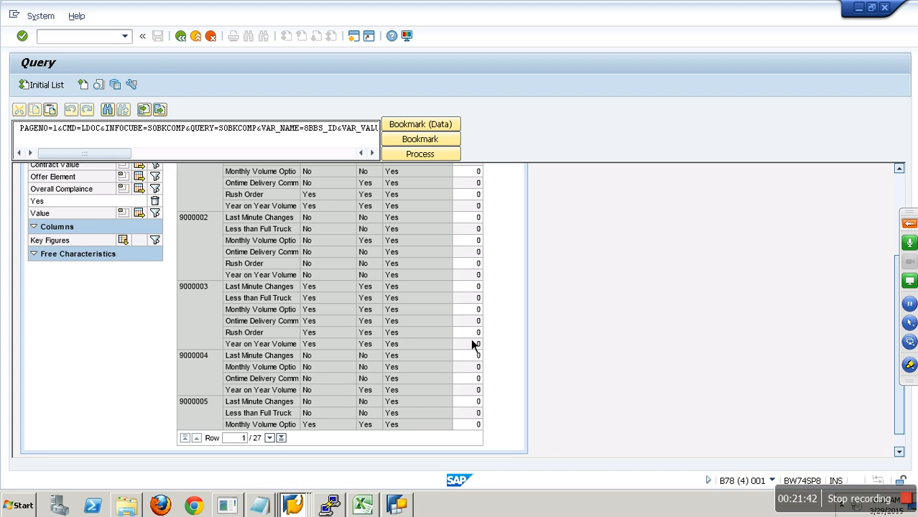
- Switch to BEx Query Designer, open Offer Book Compliance - Summary from the query history and show its rows and columns
click(397, 505)
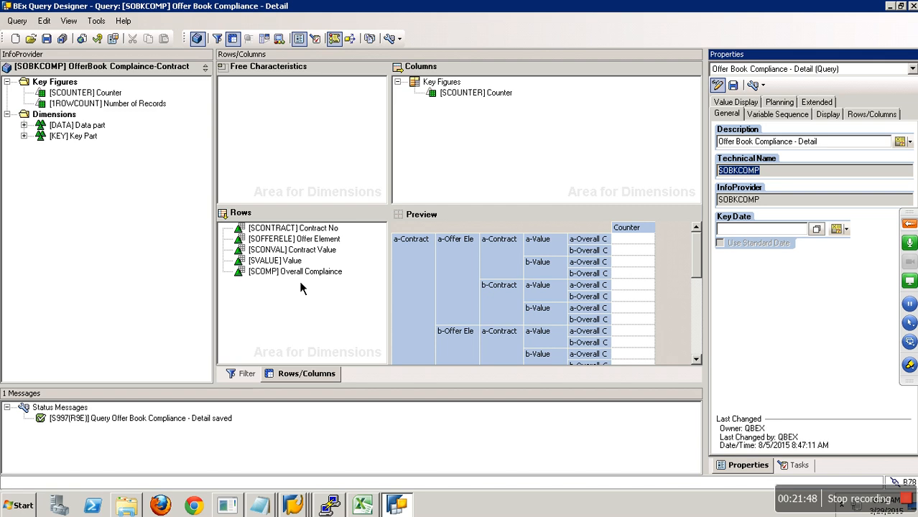
click(263, 275)
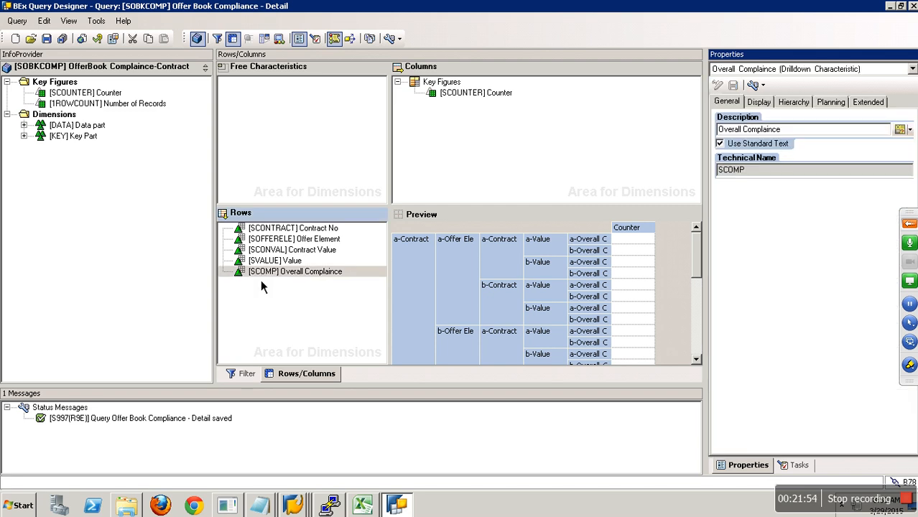
click(32, 39)
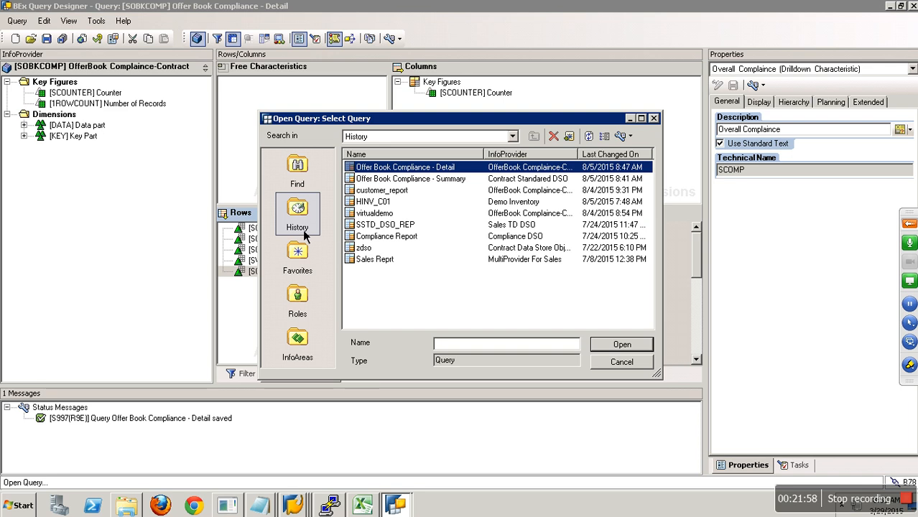
double_click(431, 179)
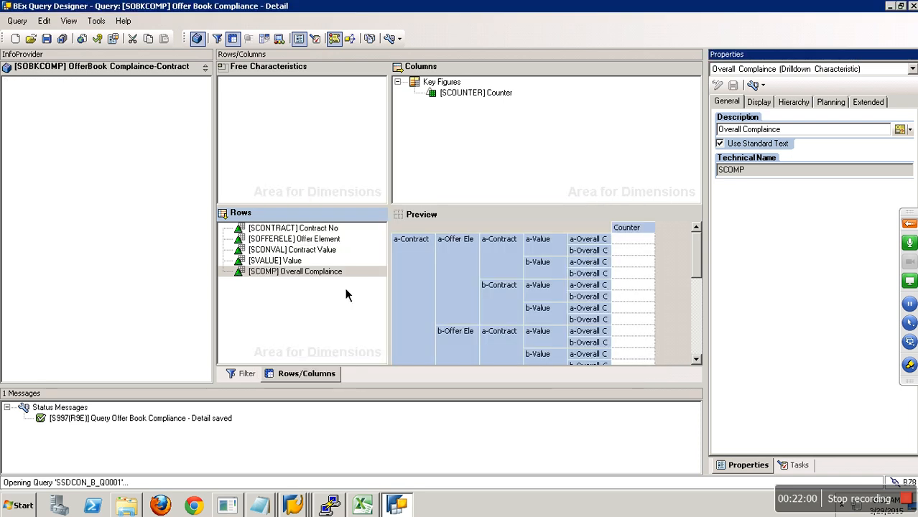
click(328, 375)
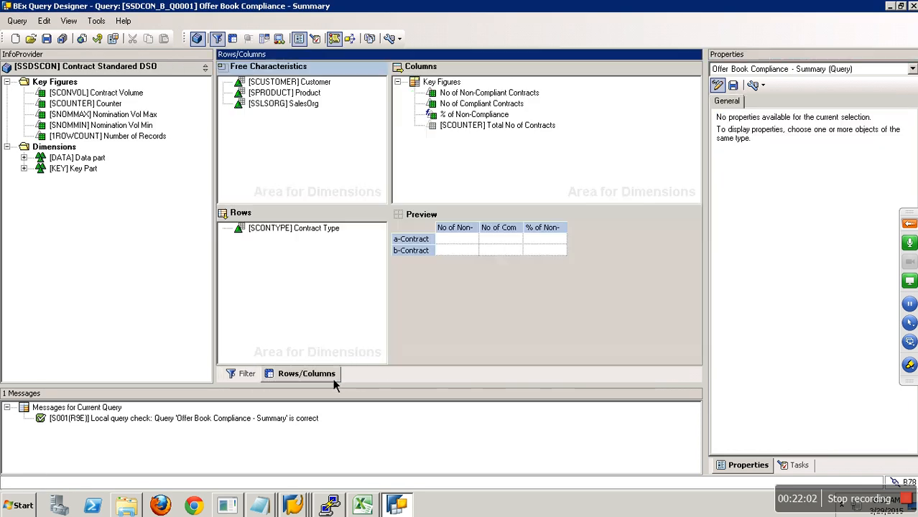
- Open the No of Non-Compliant Contracts selection for editing and check its Overall Complaince restriction
click(493, 105)
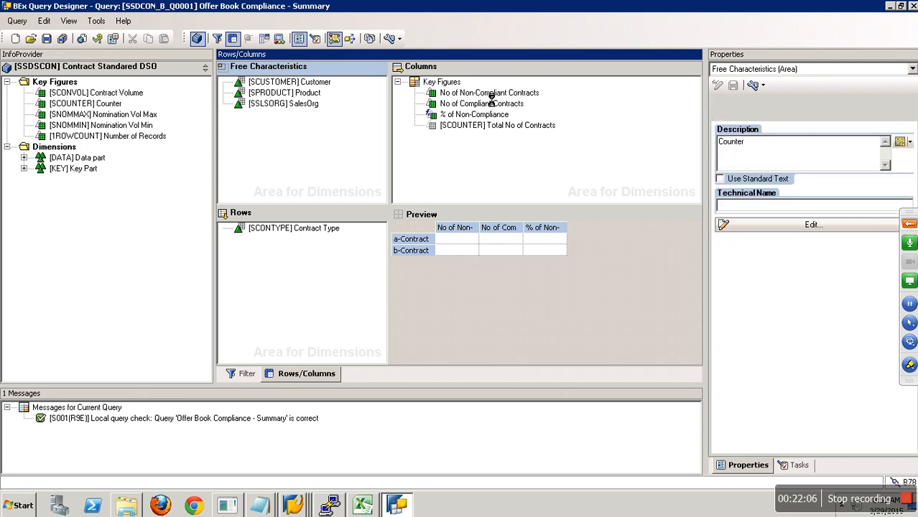
click(513, 94)
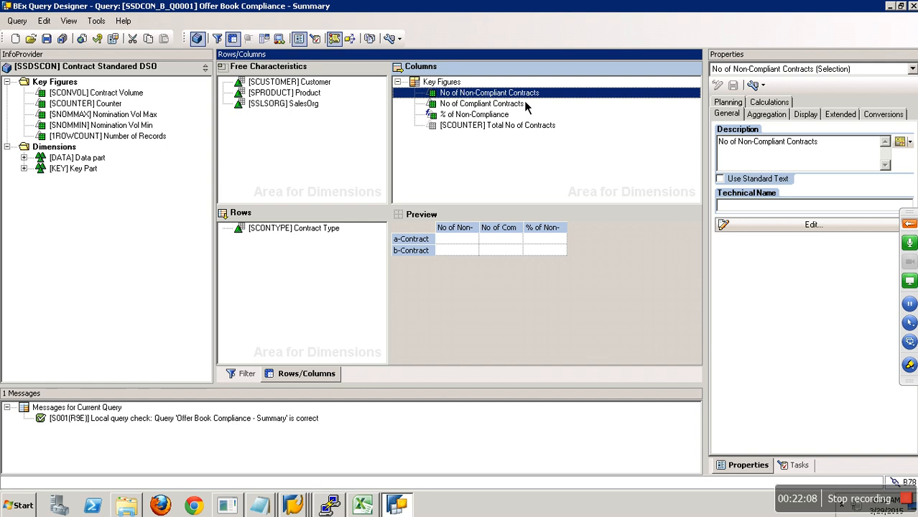
right_click(520, 94)
click(545, 103)
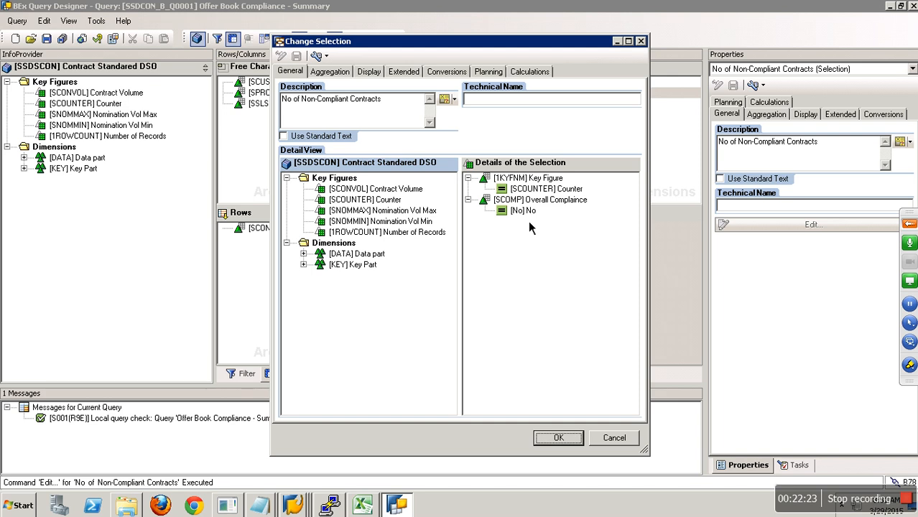
- Return to Maintain Sender/Receiver Assignment and open the assignment details of the Offer Book Compliance - Detail receiver
click(298, 506)
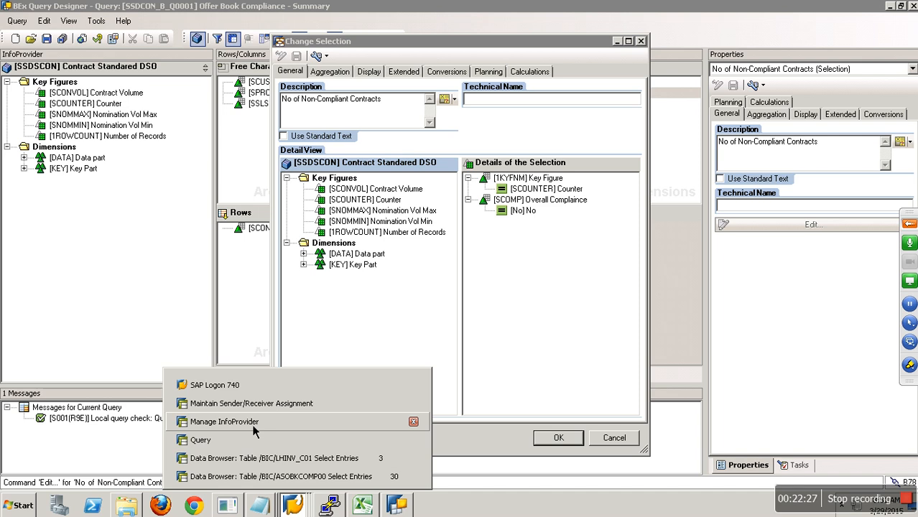
click(235, 408)
click(30, 227)
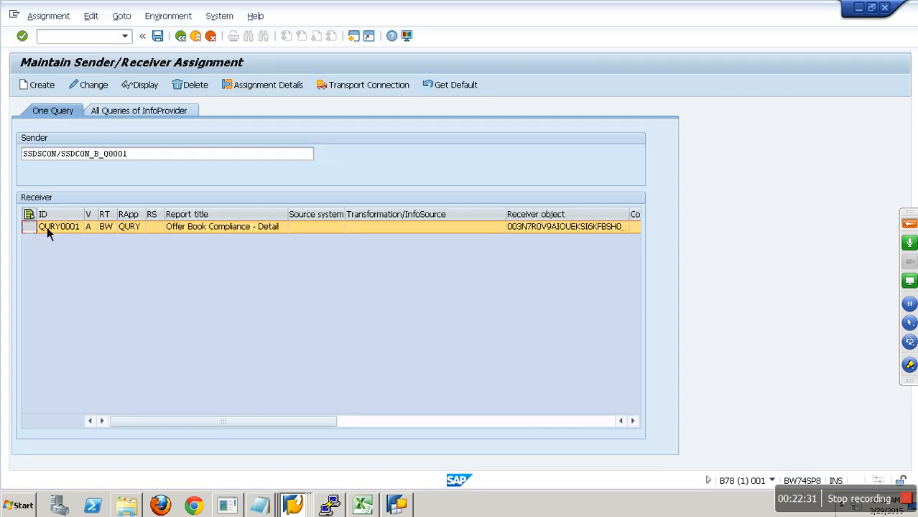
click(264, 91)
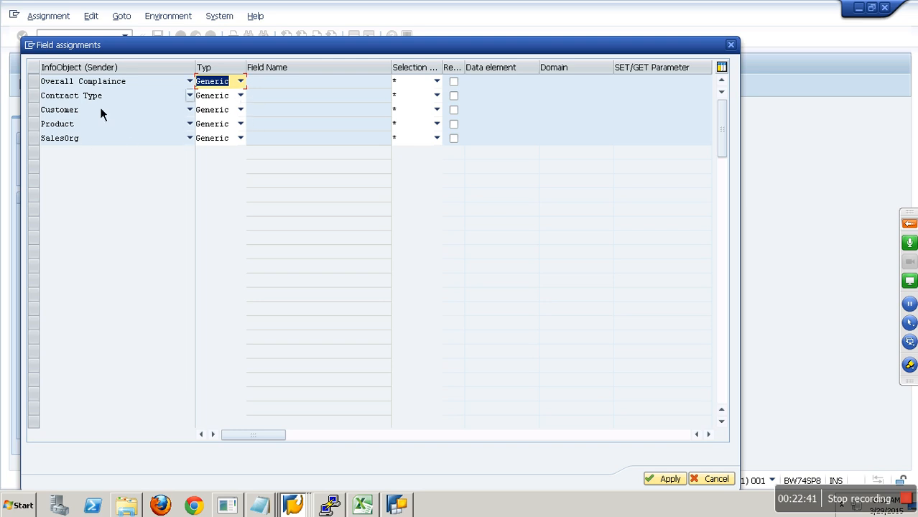
- Set the Overall Complaince assignment type to InfoObject and try to pick SCOMP as its field name
click(244, 82)
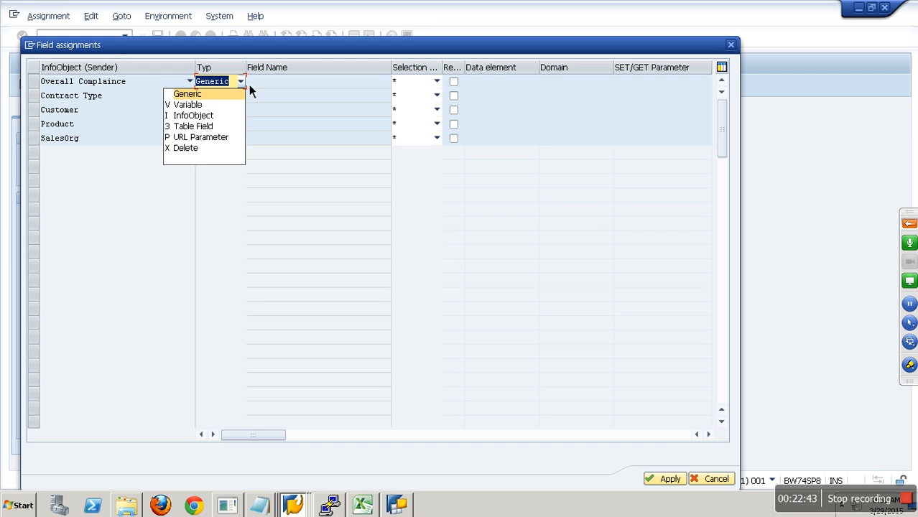
click(215, 117)
click(385, 86)
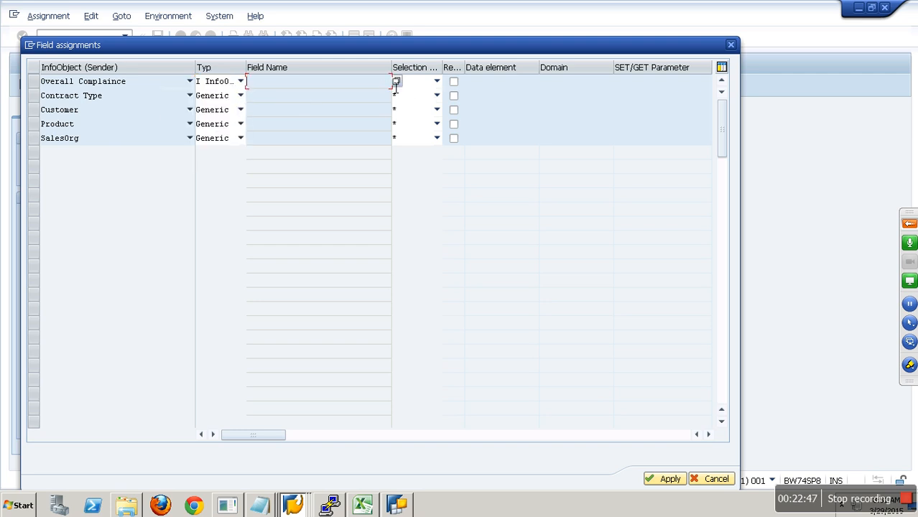
click(395, 84)
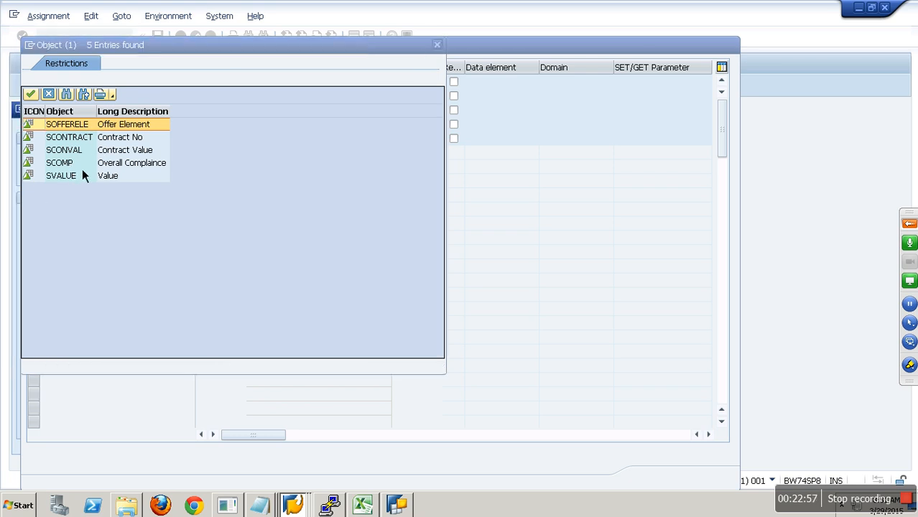
click(73, 167)
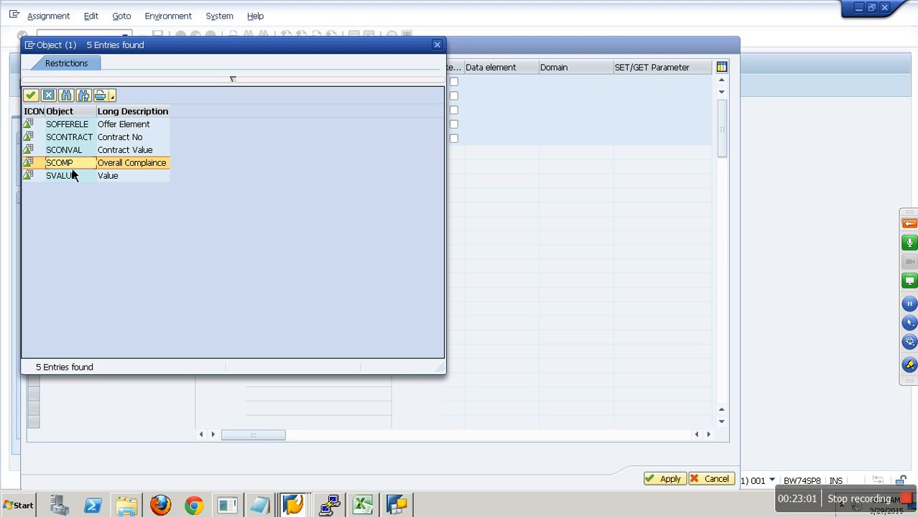
click(30, 95)
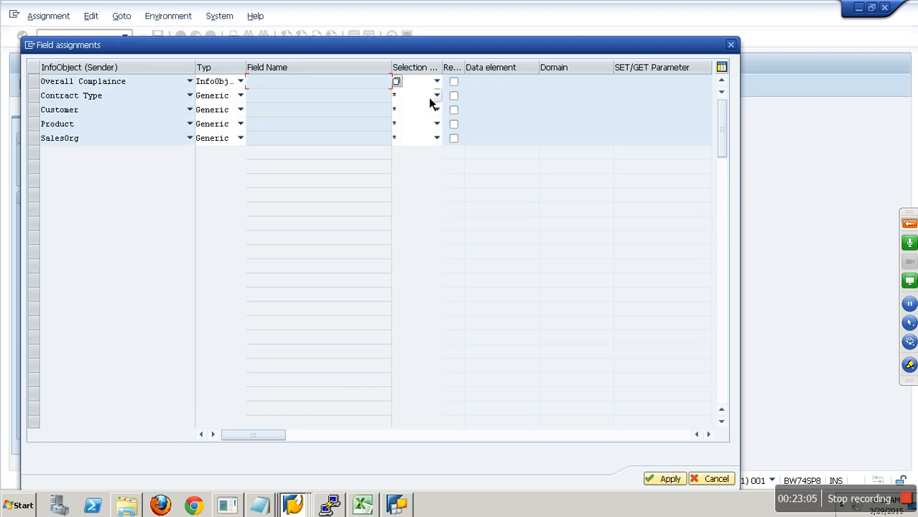
- Set the Overall Complaince selection type to Single Values and try again to pick SCOMP as the field name
click(436, 82)
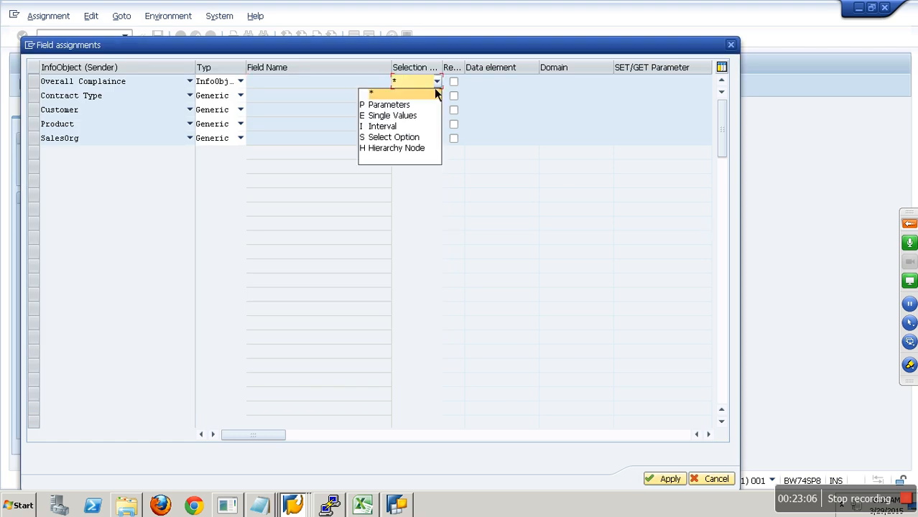
click(412, 119)
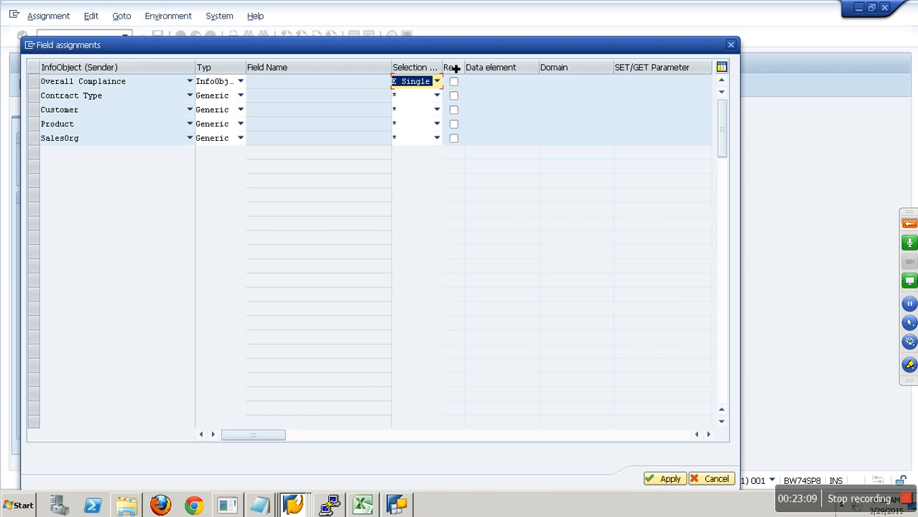
click(367, 84)
click(401, 84)
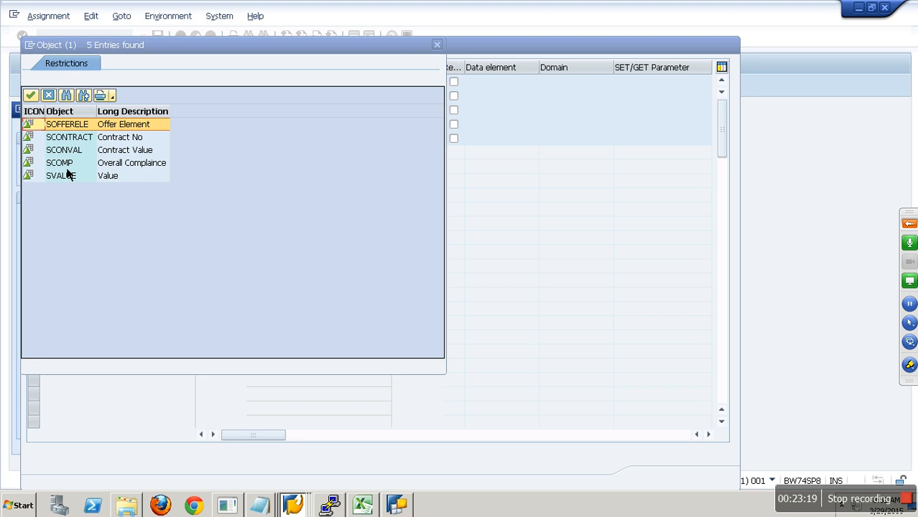
click(72, 169)
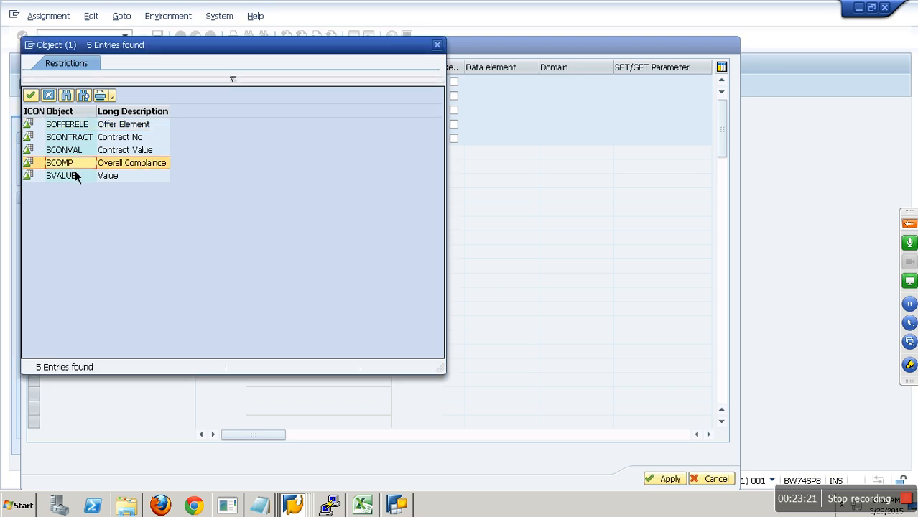
key(Return)
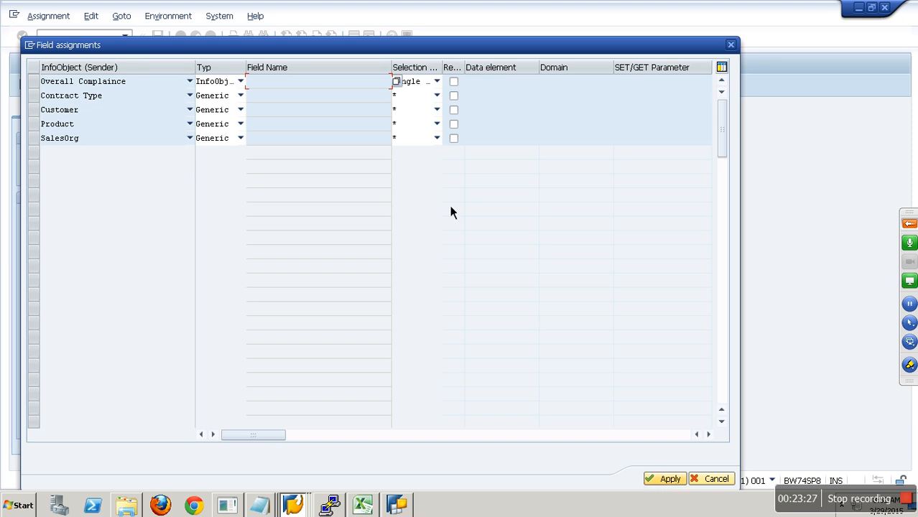
click(437, 82)
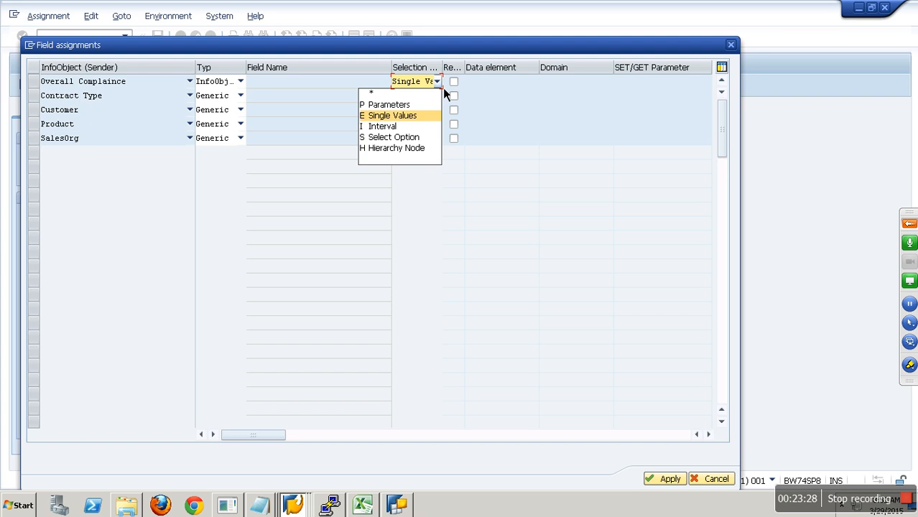
click(298, 90)
click(243, 82)
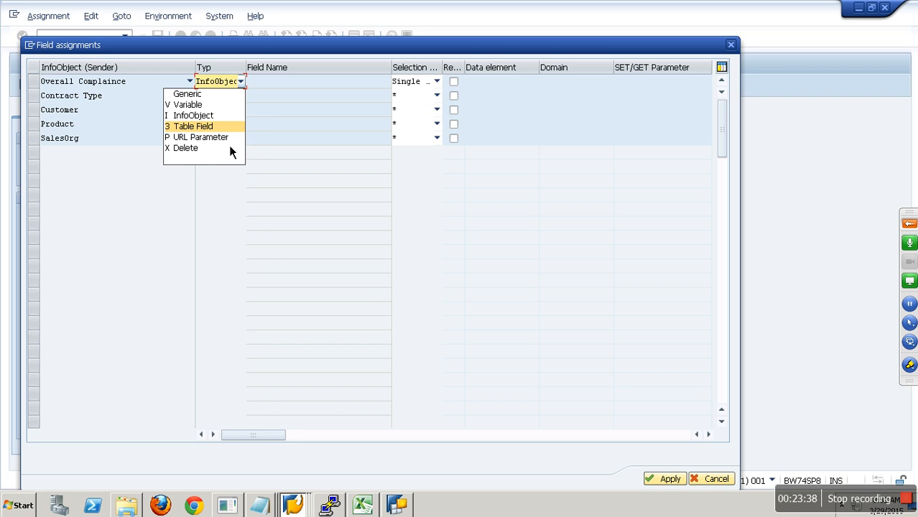
click(230, 137)
click(276, 85)
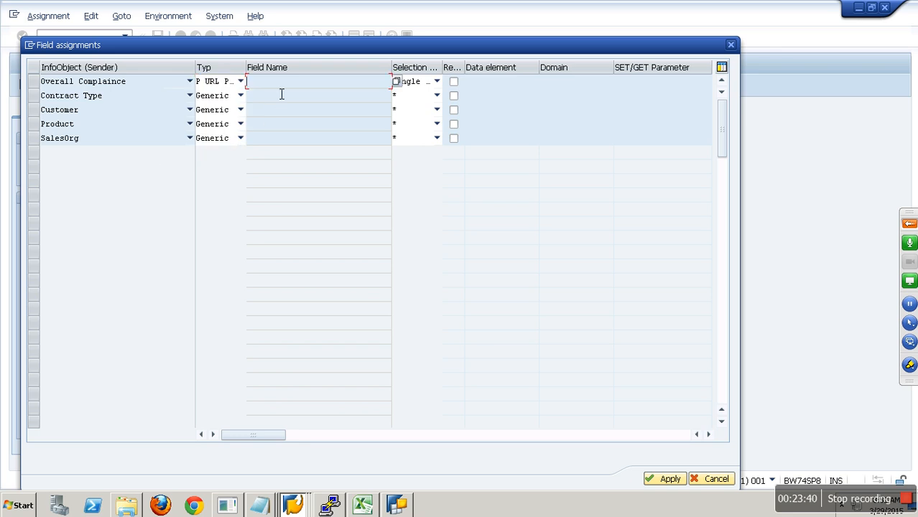
click(243, 83)
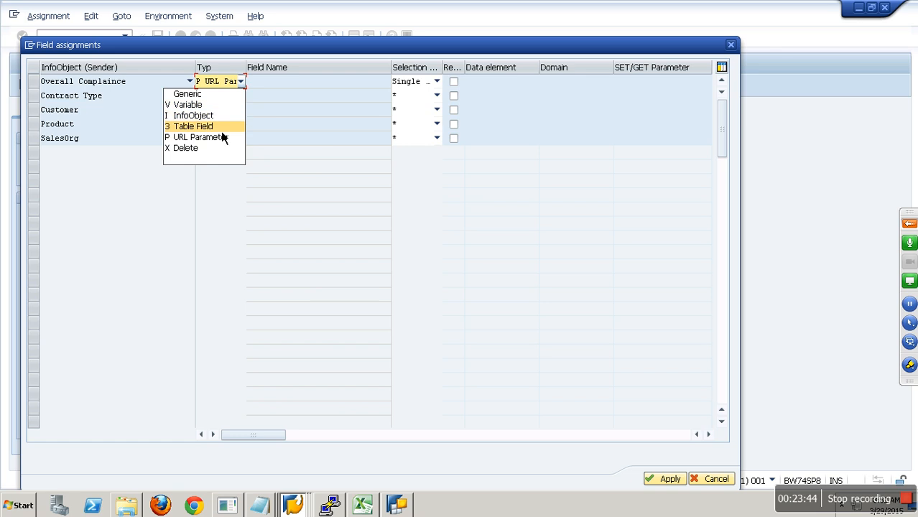
click(221, 129)
click(244, 84)
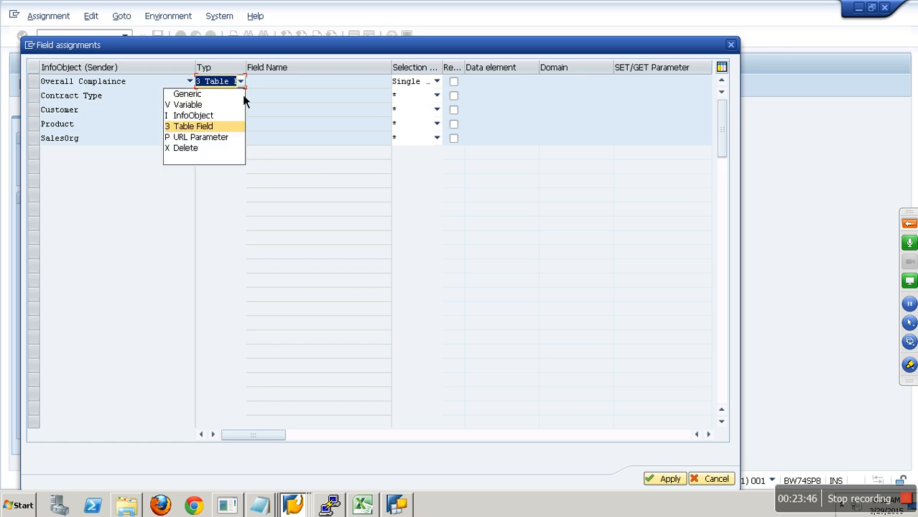
click(220, 116)
- Try to choose SCOMP for the Overall Complaince InfoObject and apply the field assignments
click(299, 87)
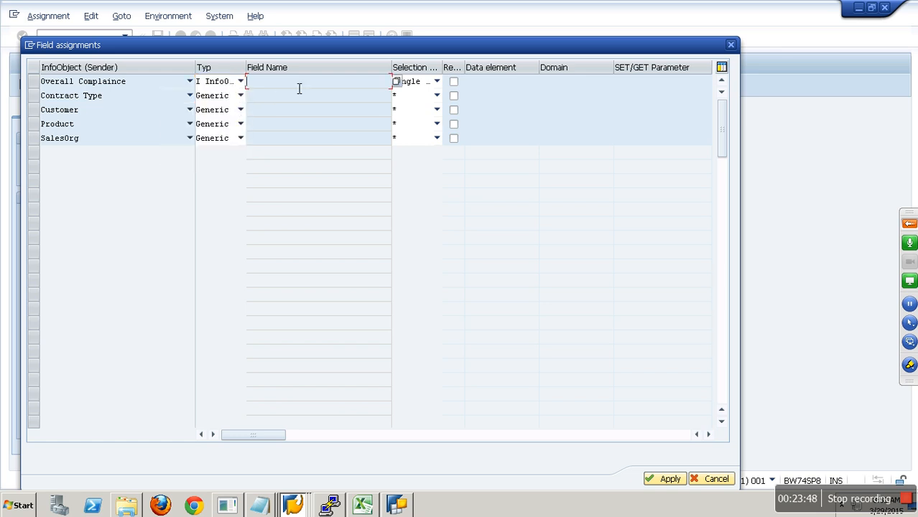
click(397, 83)
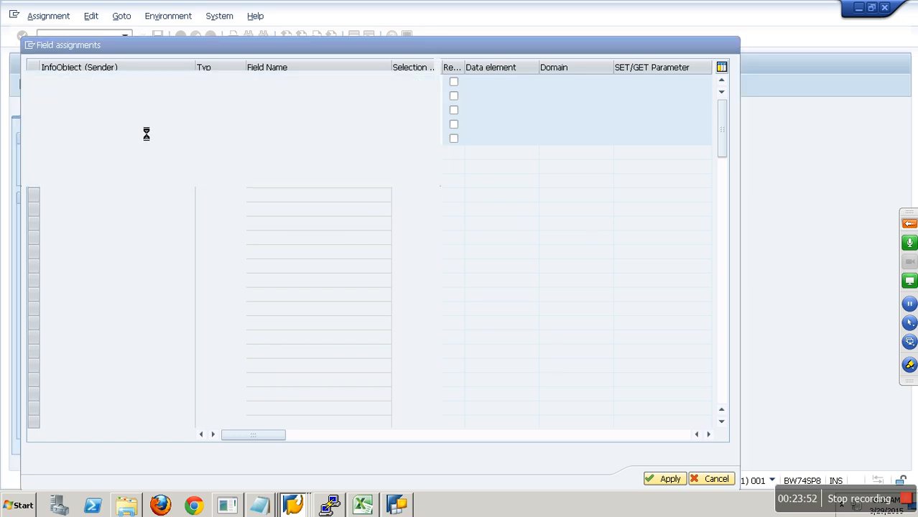
double_click(80, 124)
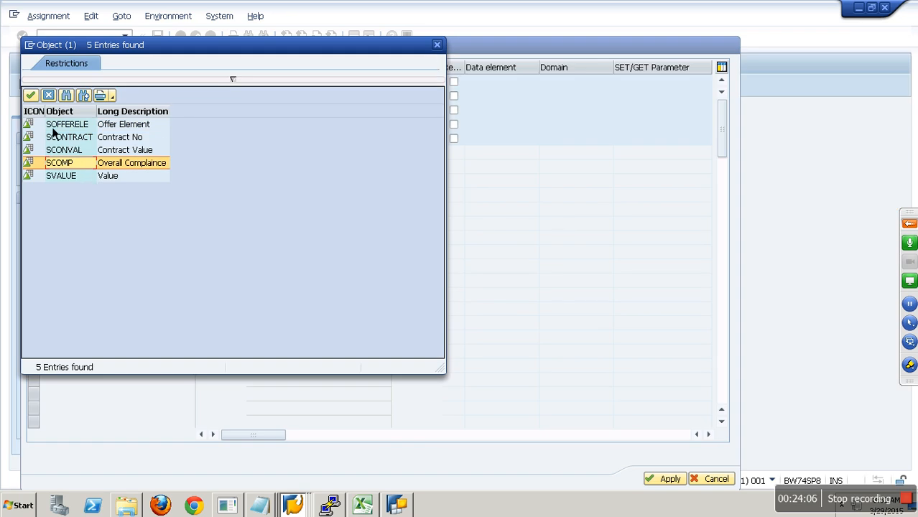
click(31, 97)
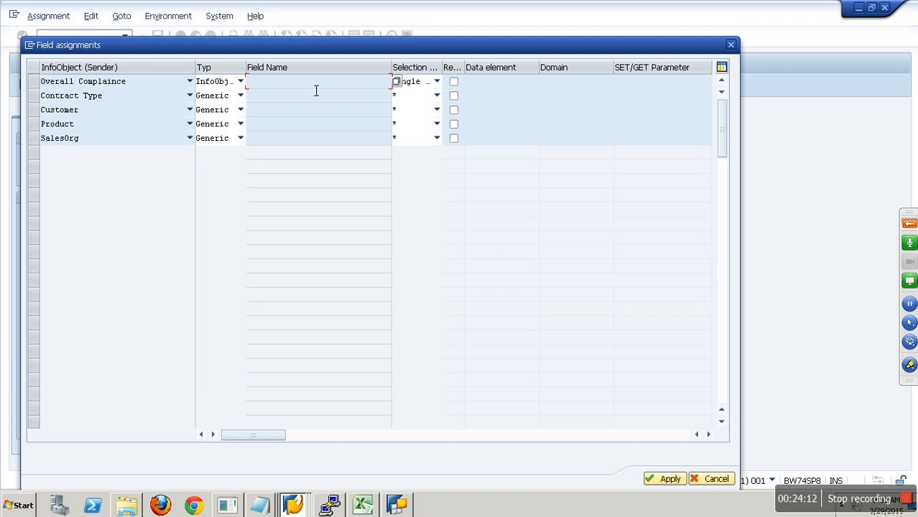
click(667, 474)
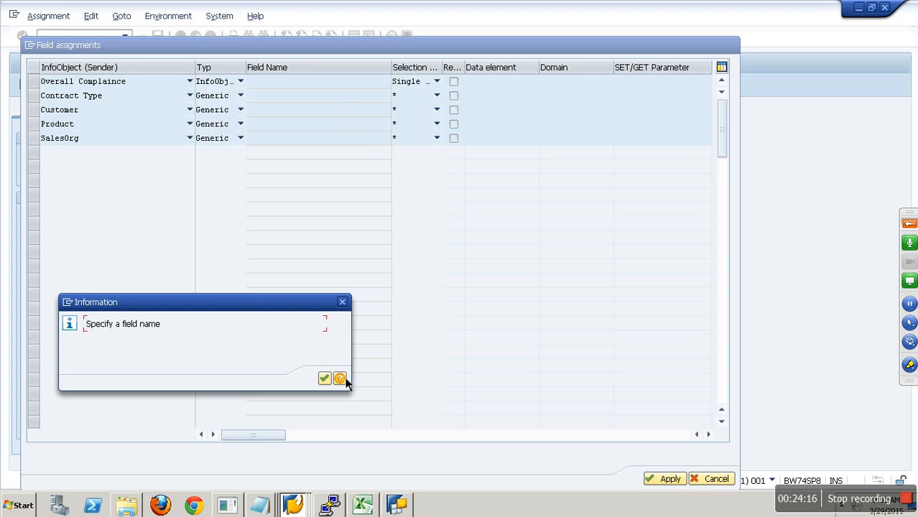
click(330, 380)
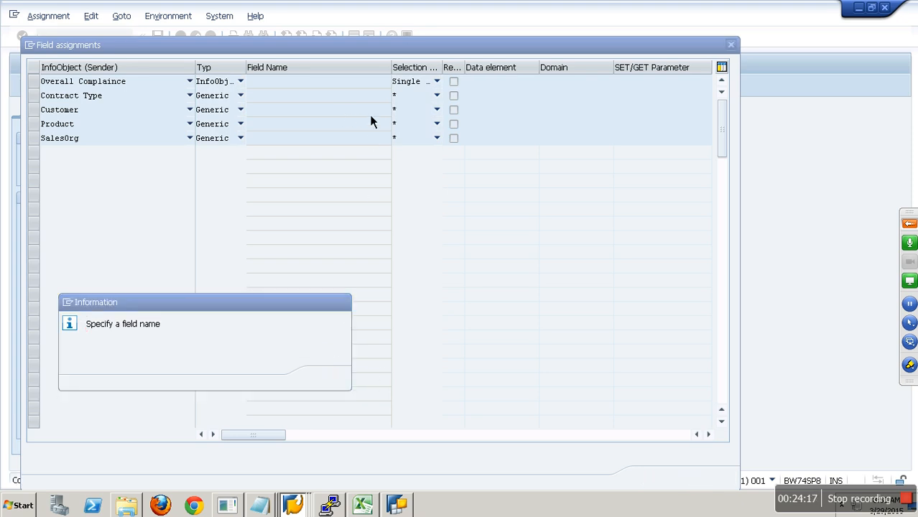
- Assign SCOMP as the Overall Complaince field name and apply the field assignments
click(402, 86)
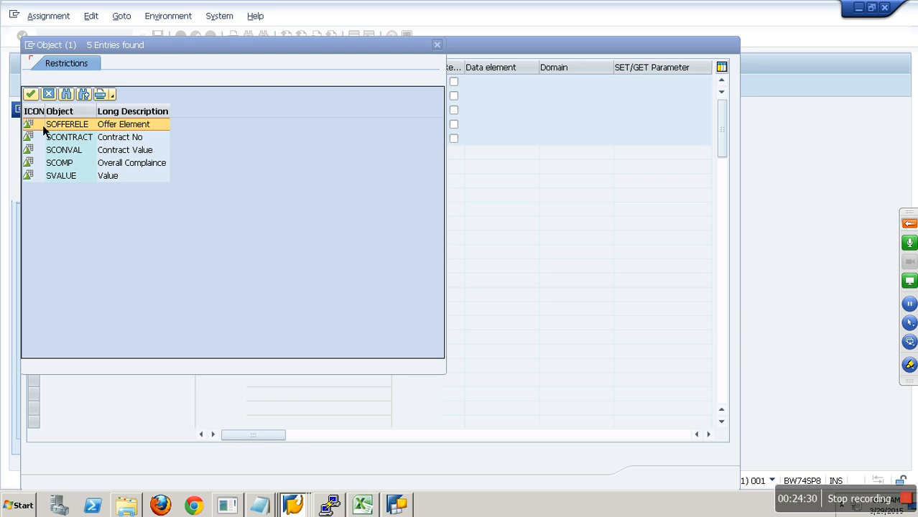
click(61, 163)
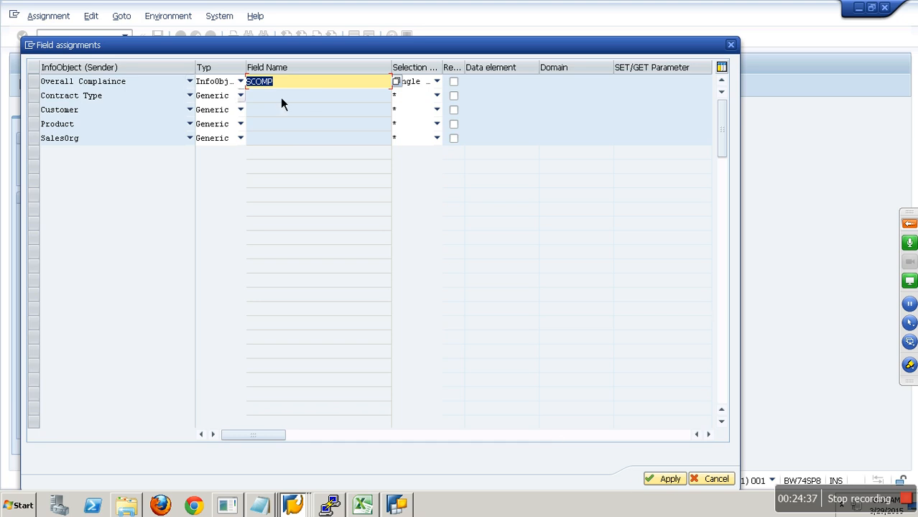
click(669, 481)
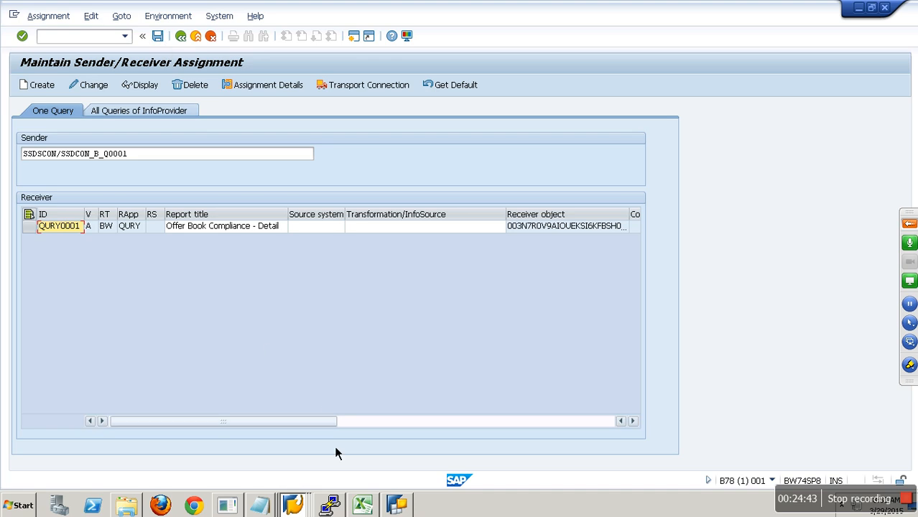
- Switch to the Query session, leave the old detail result and run Offer Book Compliance - Summary again
click(294, 506)
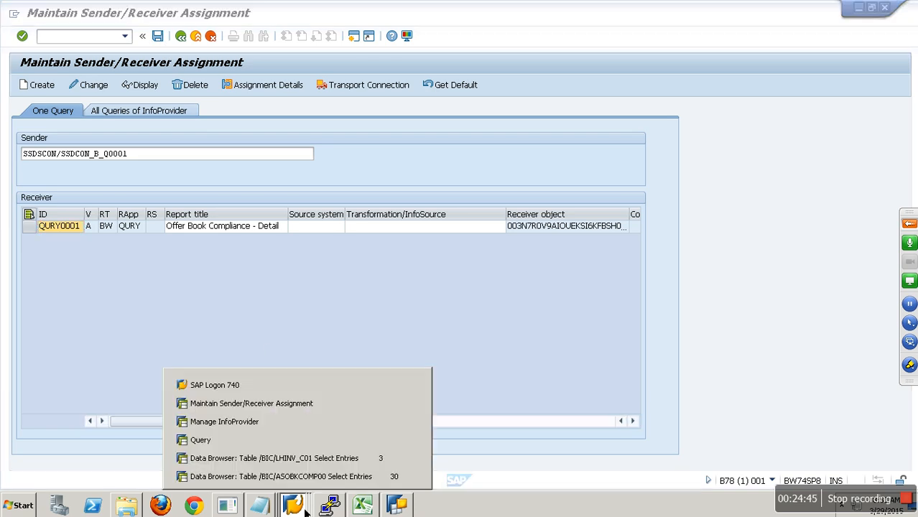
click(242, 440)
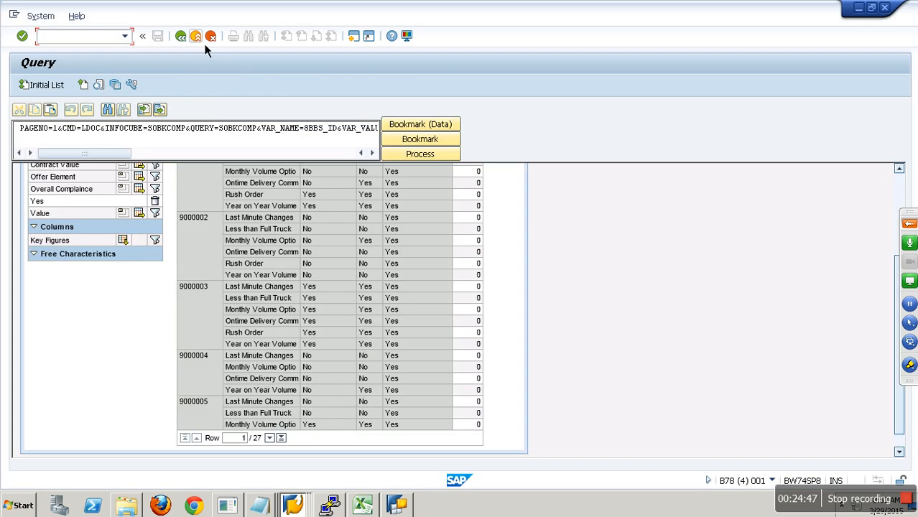
click(201, 42)
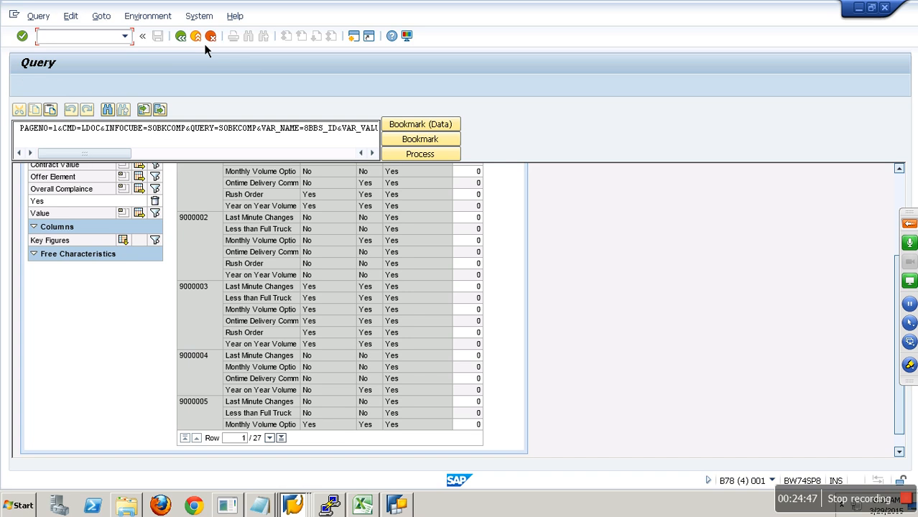
click(159, 206)
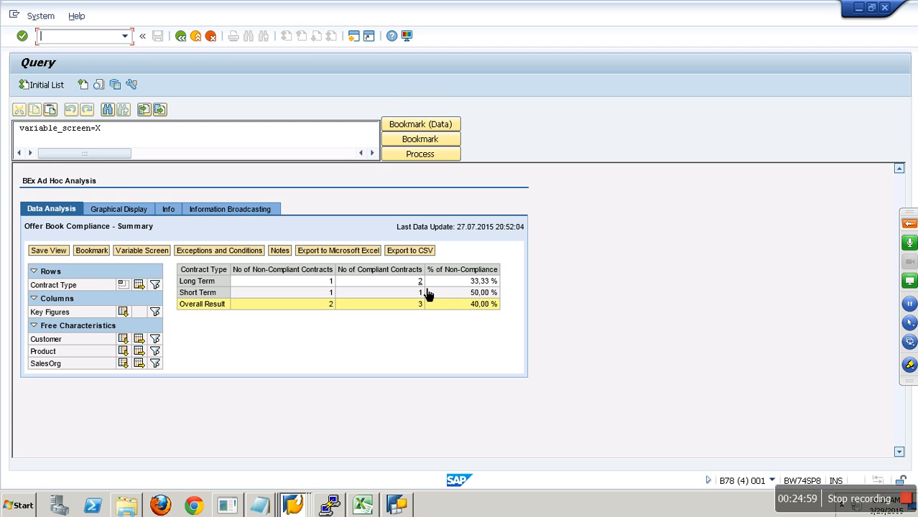
- Go from the Long Term row's No of Compliant Contracts value to Offer Book Compliance - Detail and examine the Overall Complaince rows
right_click(426, 294)
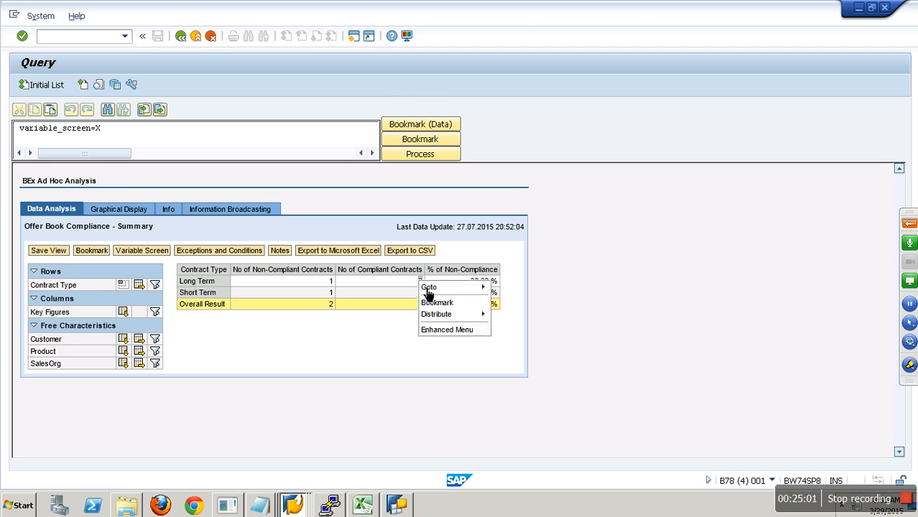
mouse_move(484, 289)
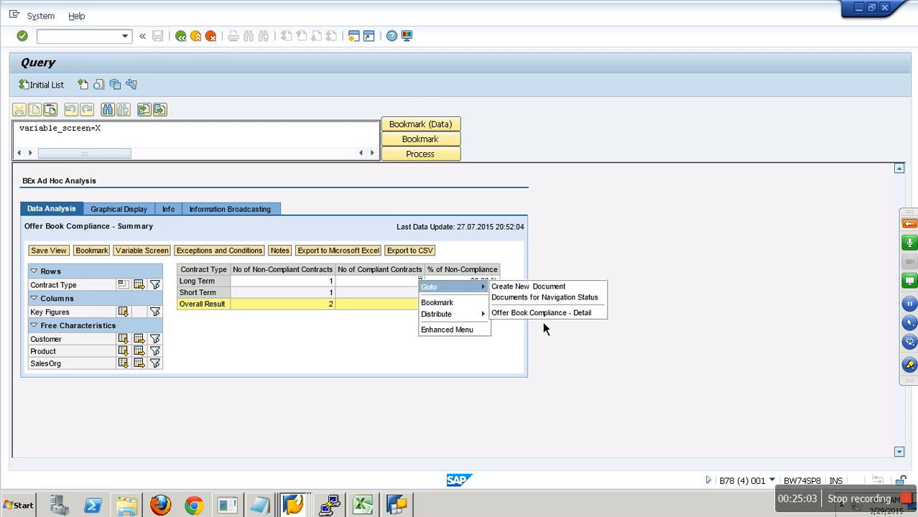
click(553, 316)
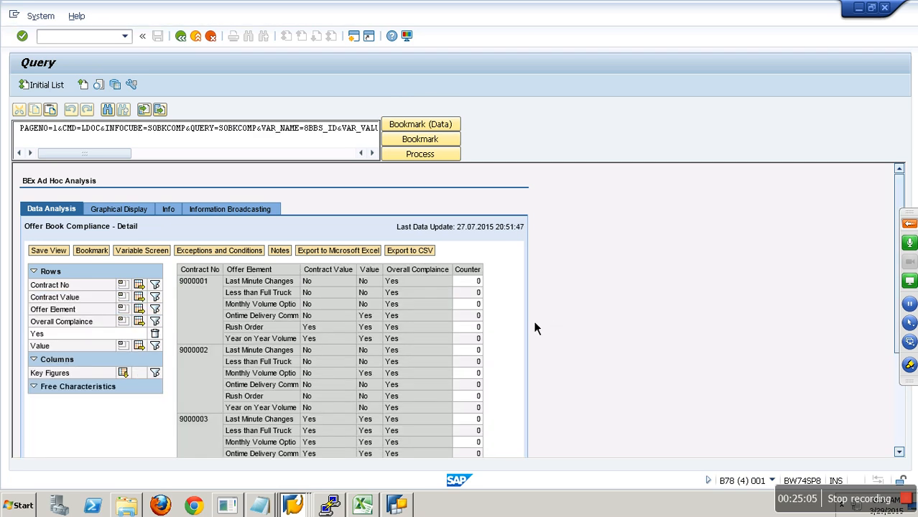
scroll(450, 335, down, 5)
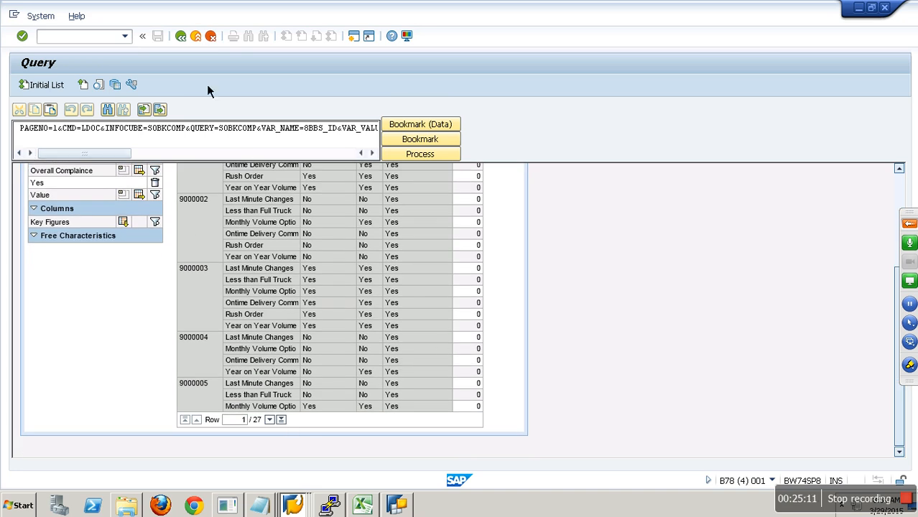
- From the rerun Summary's No of Non-Compliant Contracts value, jump to Offer Book Compliance - Detail and remove its Overall Complaince filter
click(182, 39)
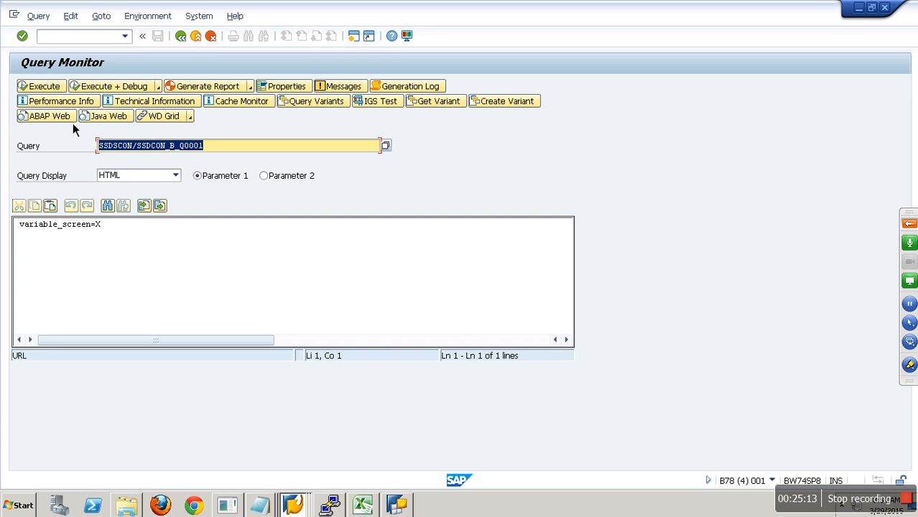
click(33, 87)
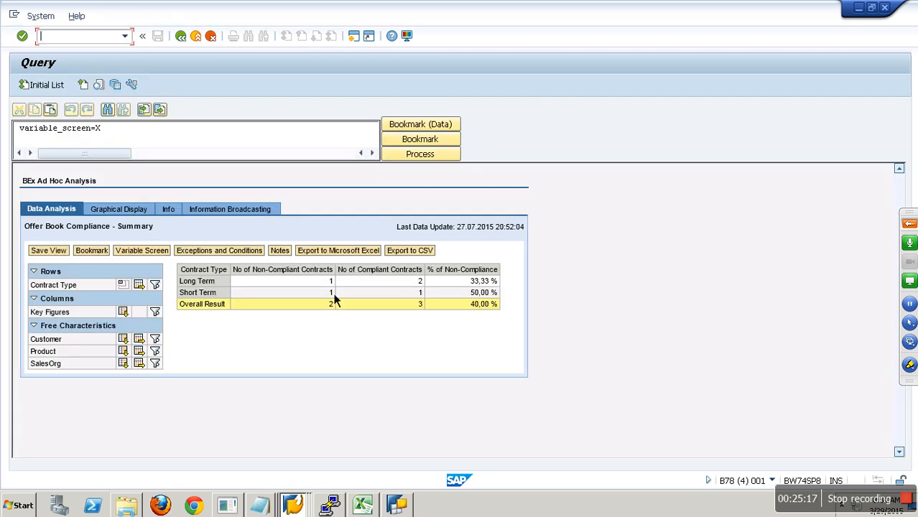
right_click(337, 296)
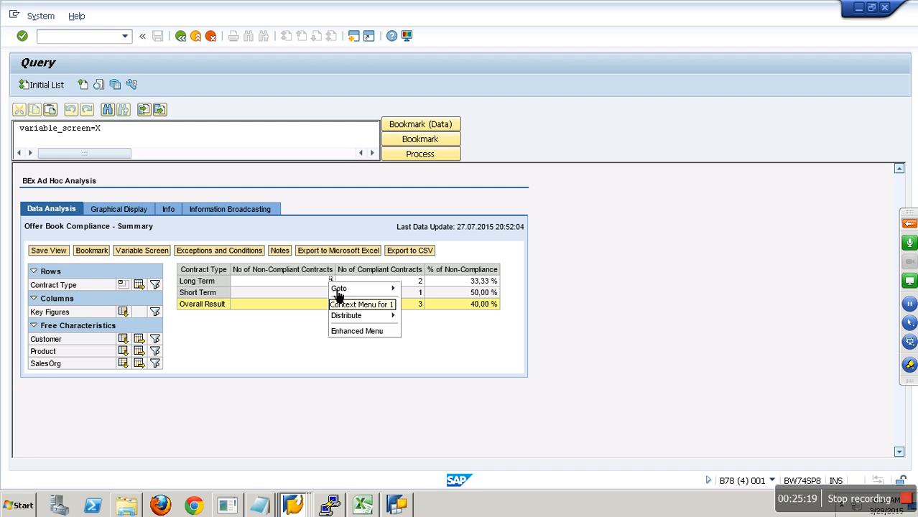
click(440, 316)
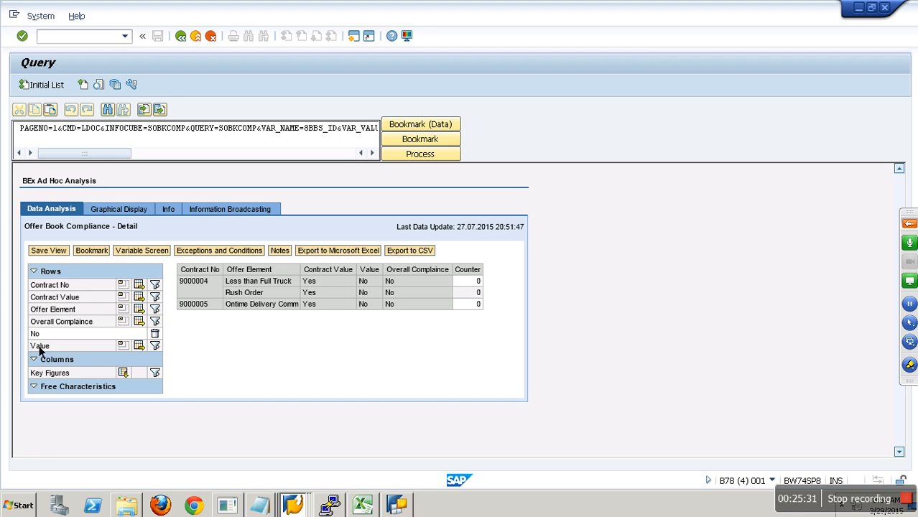
click(155, 345)
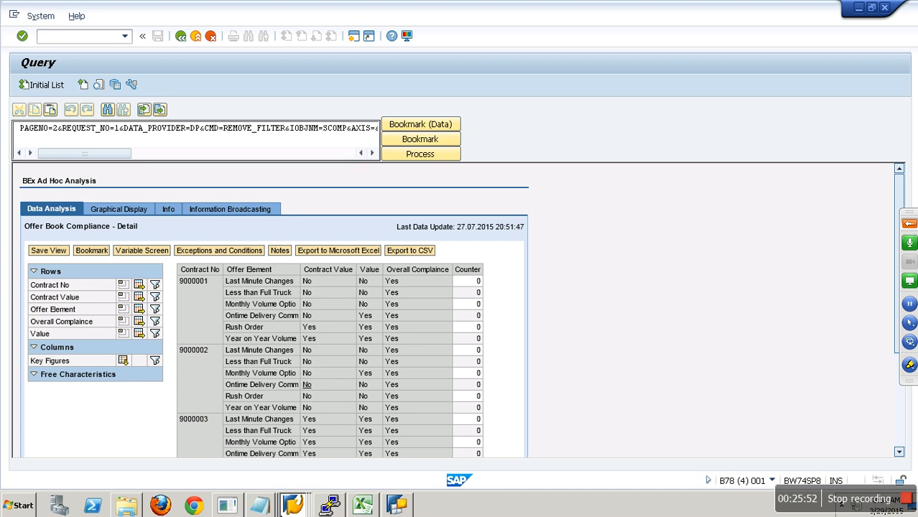
- Switch to the Data Browser session for /BIC/ASOBKCOMP00 and exit back to the InfoProvider tree in Data Warehousing Workbench
click(292, 506)
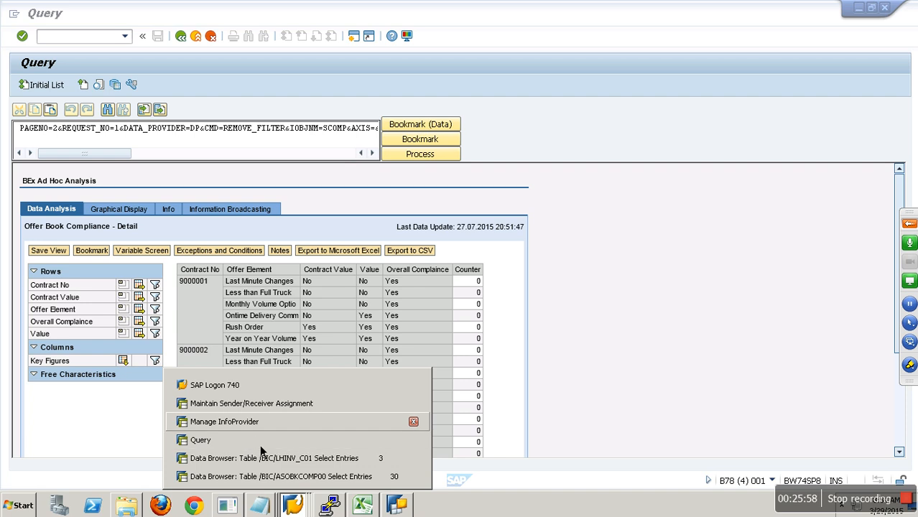
click(304, 474)
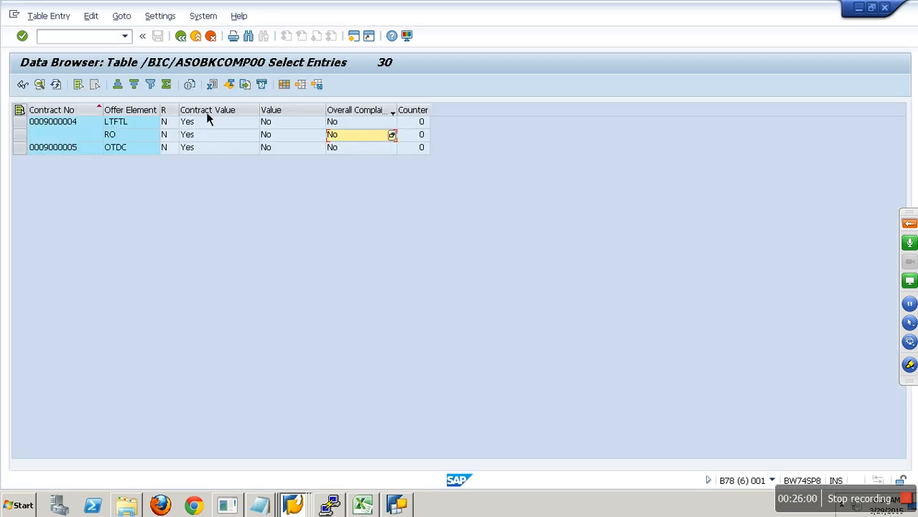
click(200, 42)
click(201, 42)
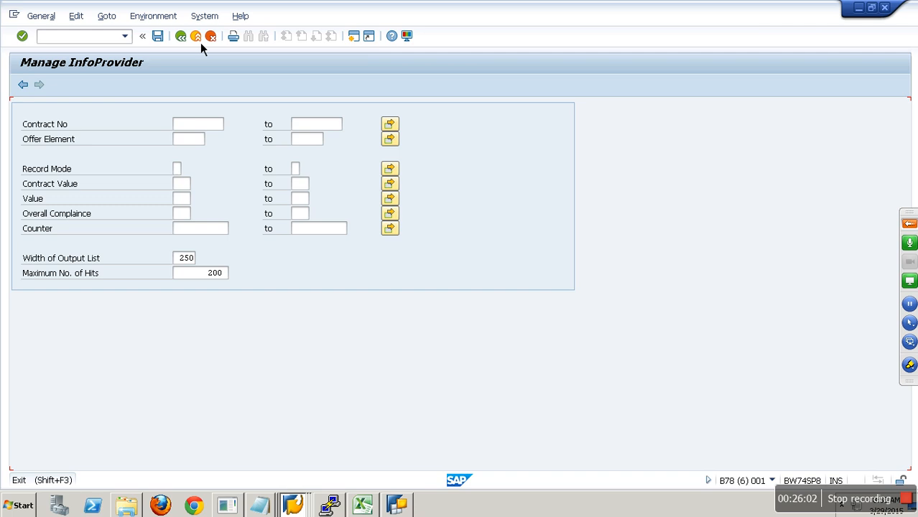
click(200, 43)
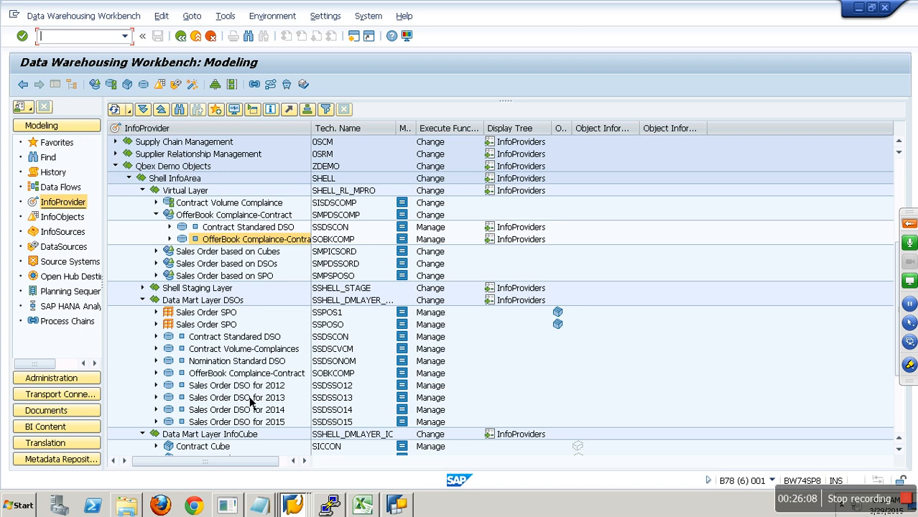
- Open the data display for the Sales Order SPO SSPOS1, preselecting all of its characteristics
right_click(329, 315)
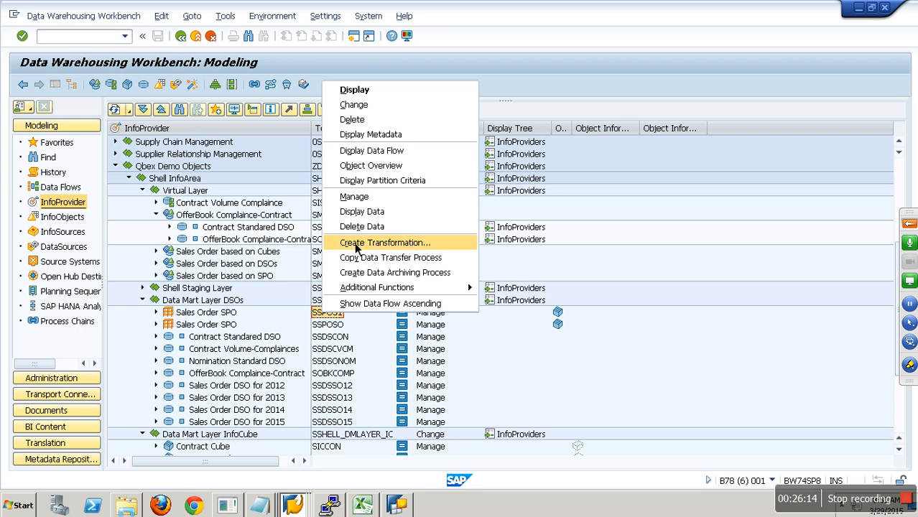
click(368, 213)
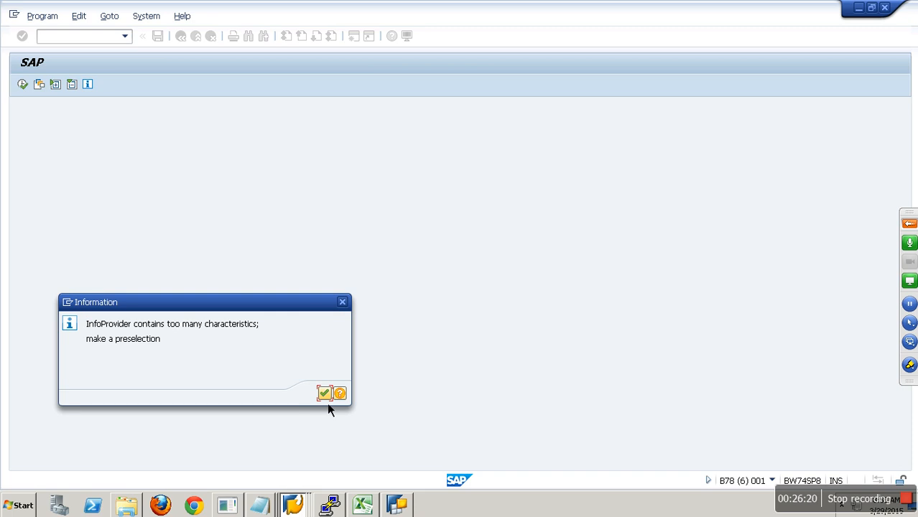
click(324, 393)
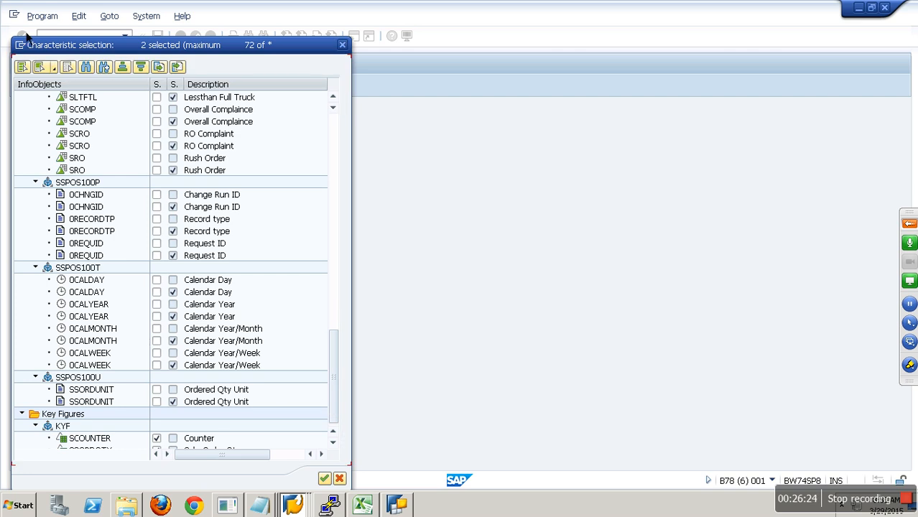
click(40, 67)
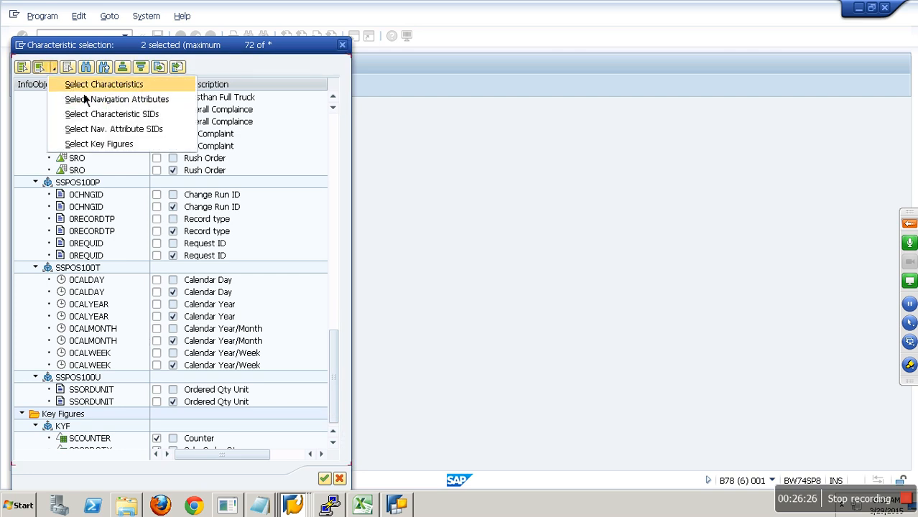
click(71, 85)
click(324, 478)
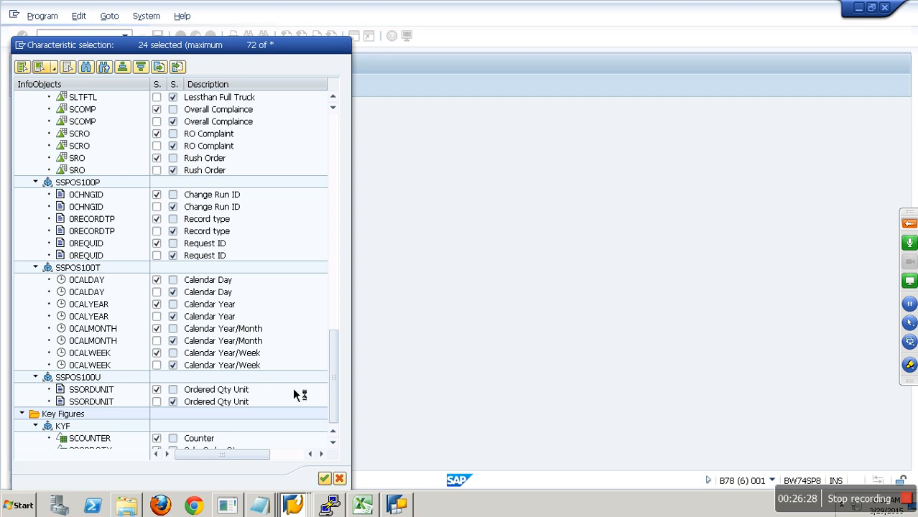
- Open the output field selection for the SSPOS1 data
click(103, 85)
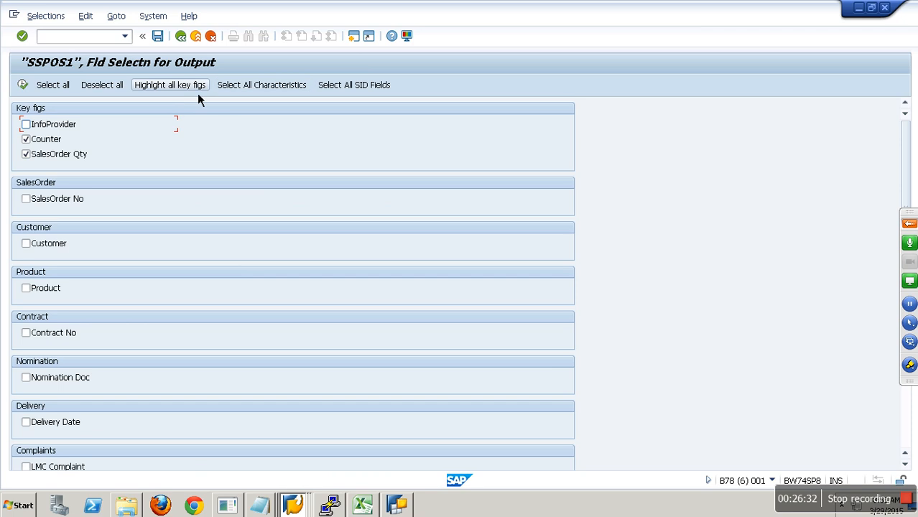
- List the SSPOS1 data with all characteristics selected for output, and return to the InfoProvider tree
click(264, 89)
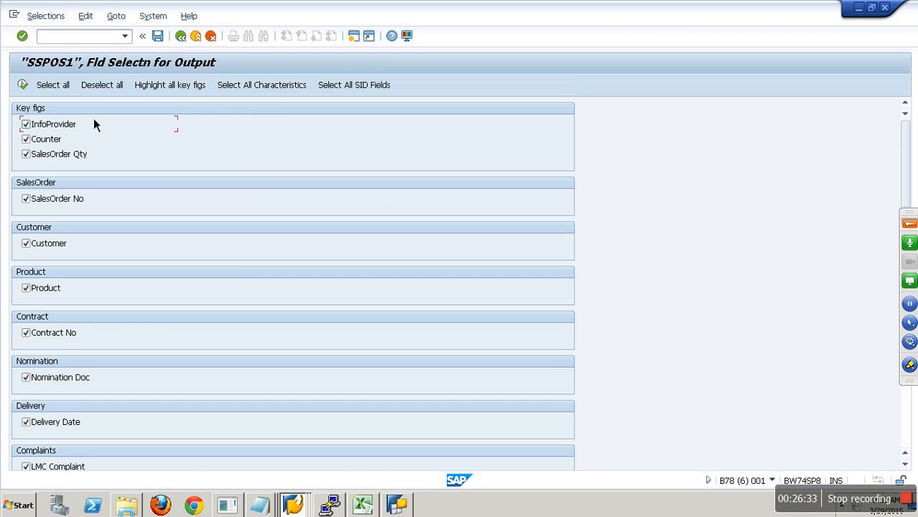
click(26, 88)
click(24, 85)
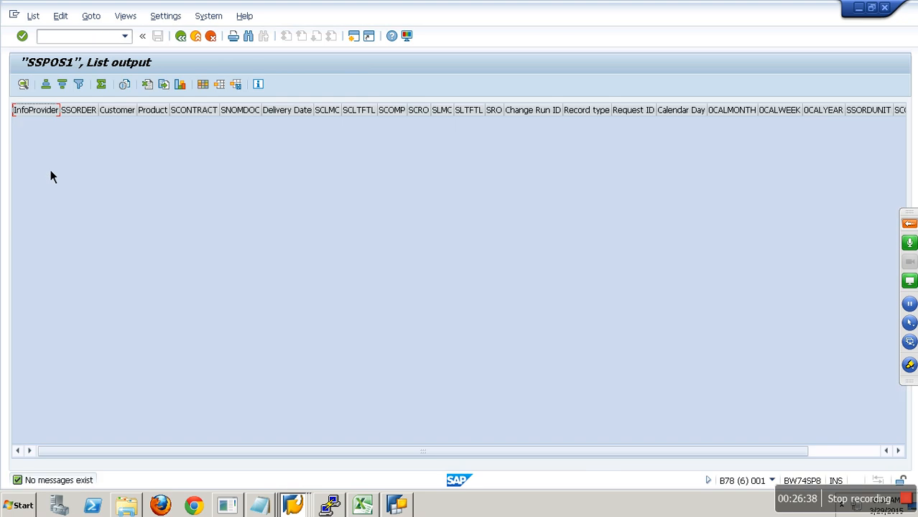
click(183, 42)
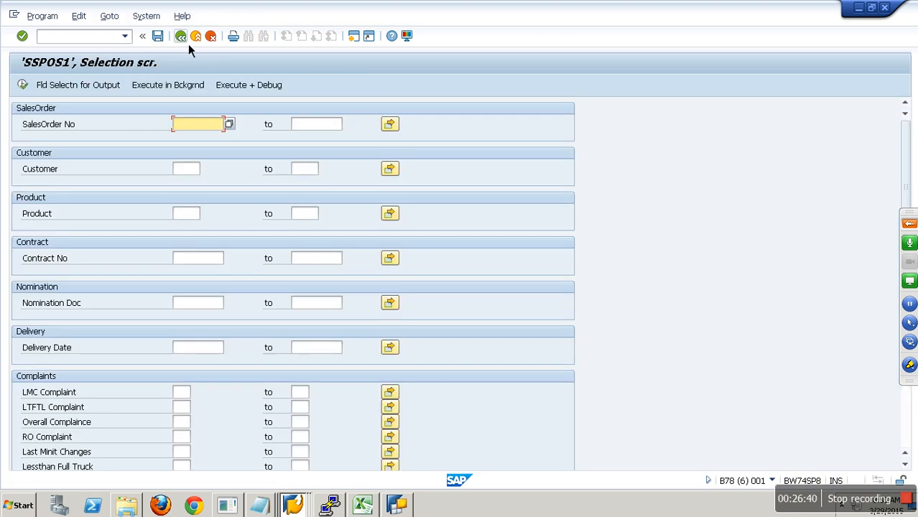
click(200, 39)
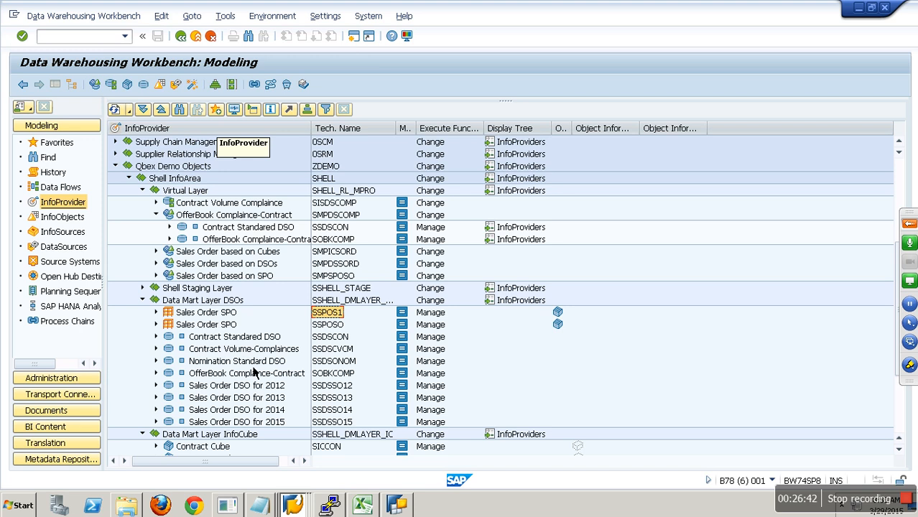
- Start displaying the data of the Sales Order SPO with technical name SSPOSO, preselecting all its characteristics
right_click(223, 327)
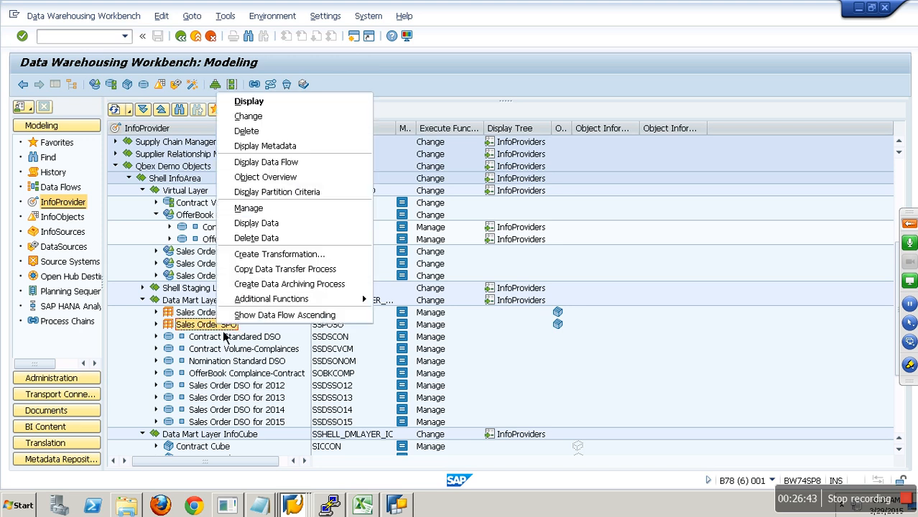
click(257, 224)
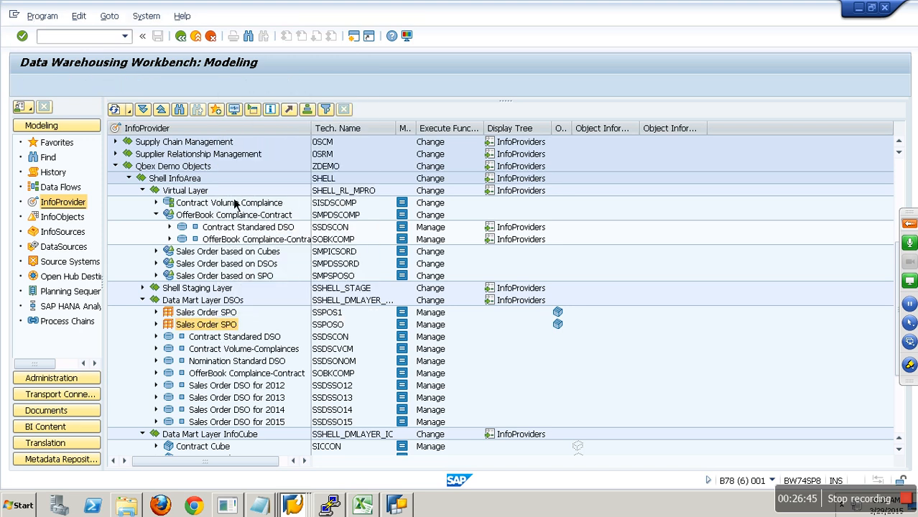
key(Return)
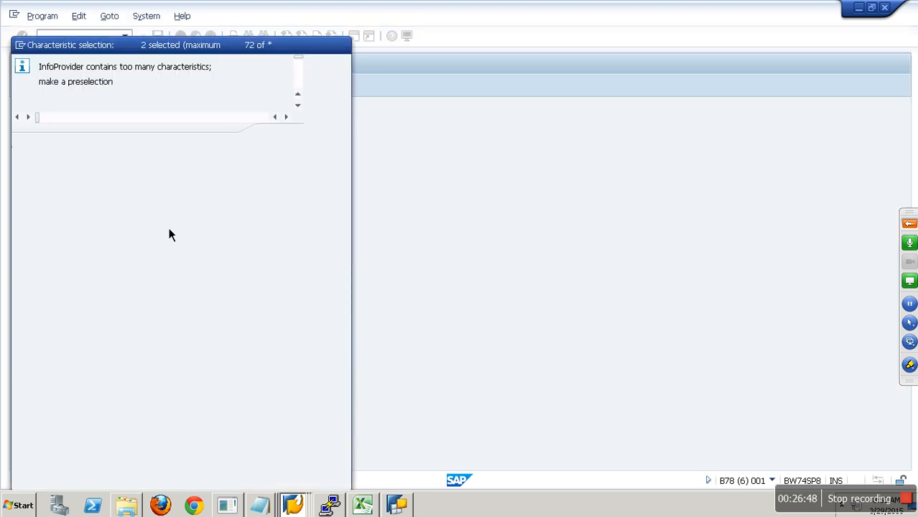
click(55, 69)
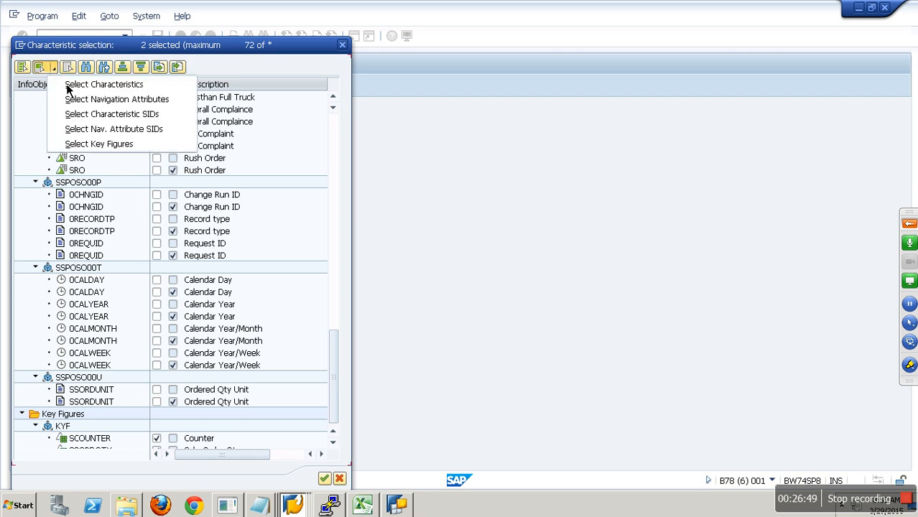
click(74, 84)
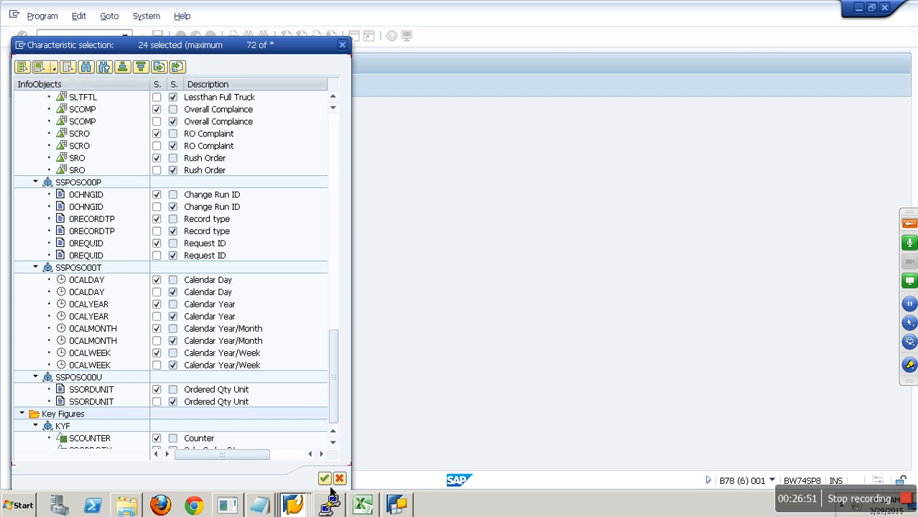
key(Return)
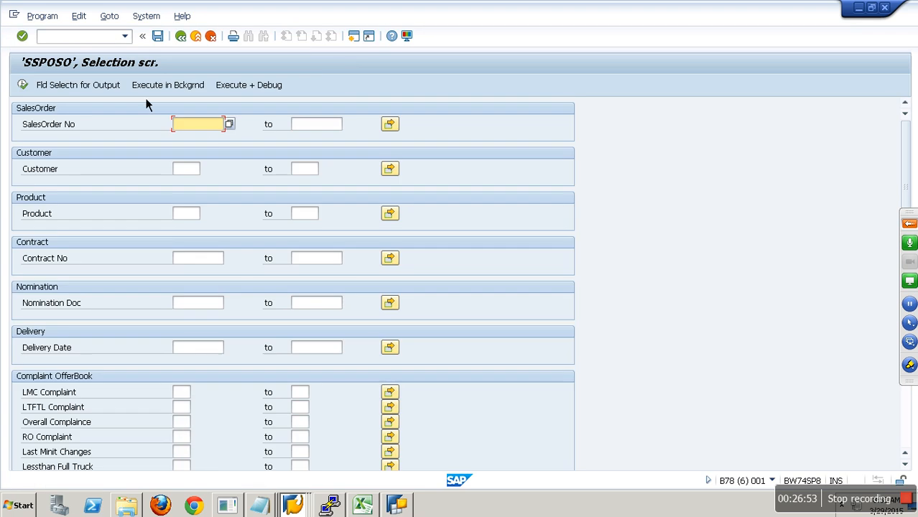
- Include all characteristics in the SSPOSO output fields and execute the list
click(94, 86)
click(231, 89)
click(24, 87)
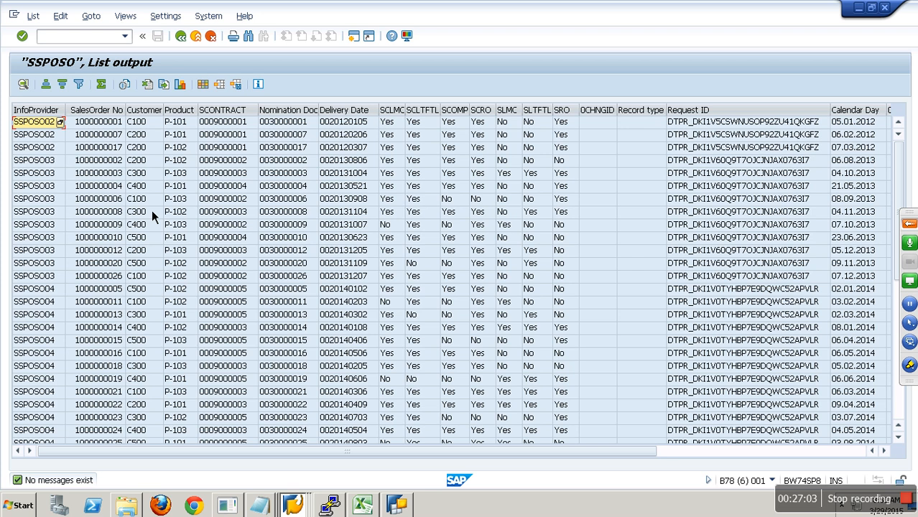
- Hide the 0CHNGID, Record type and Request ID columns in the SSPOSO list
drag(609, 121, 740, 120)
right_click(737, 118)
click(759, 134)
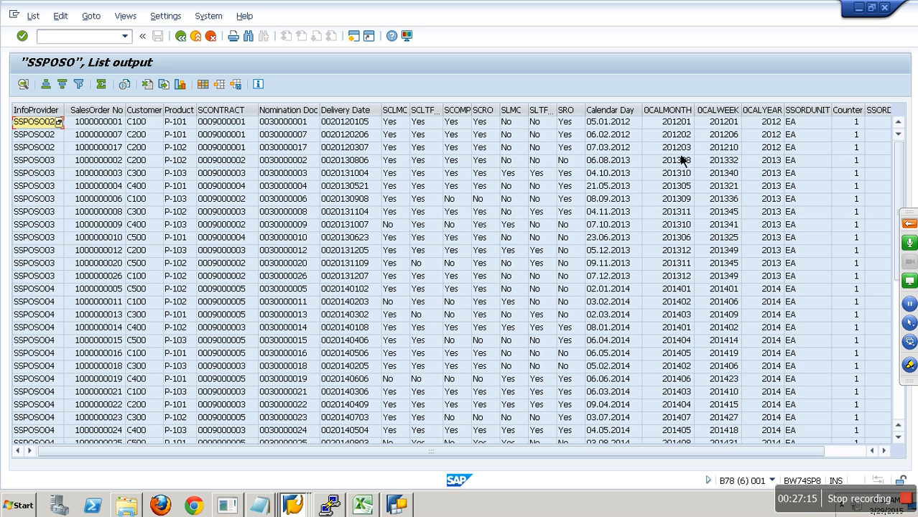
- Sort the SSPOSO list in ascending order by the SCONTRACT column
click(781, 122)
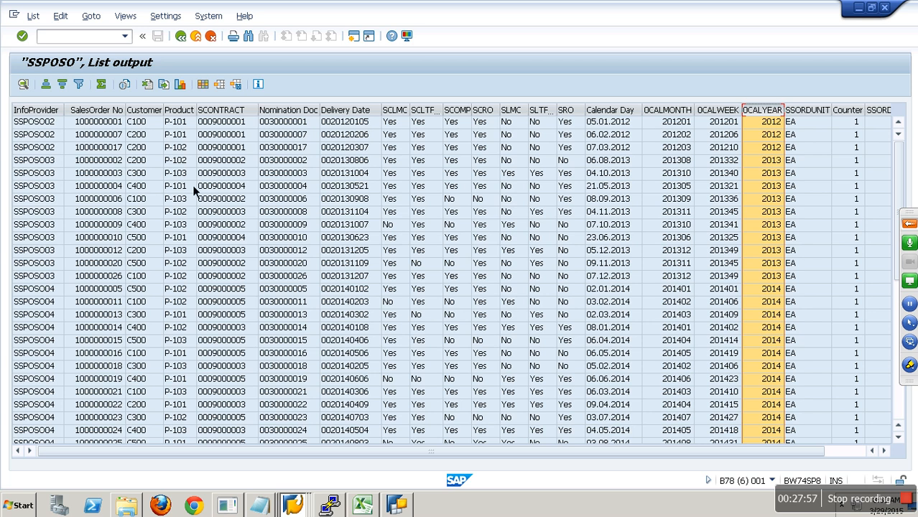
click(215, 110)
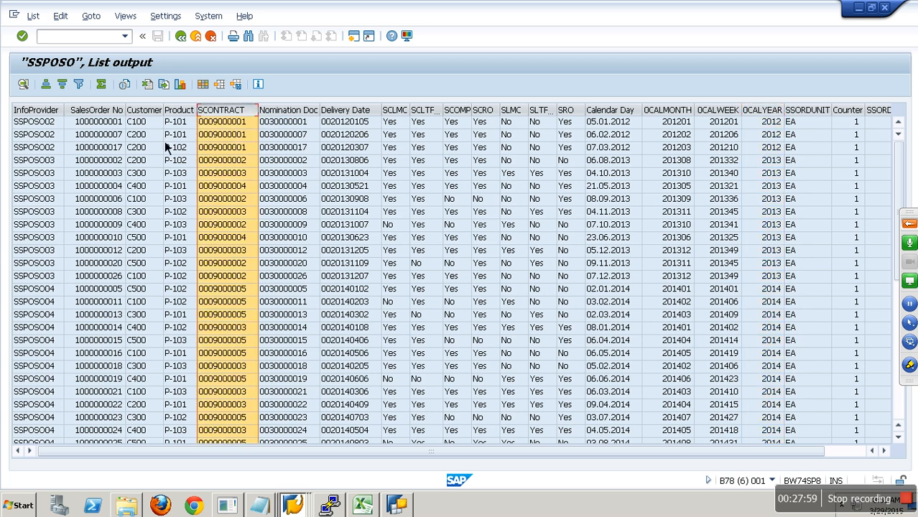
click(51, 90)
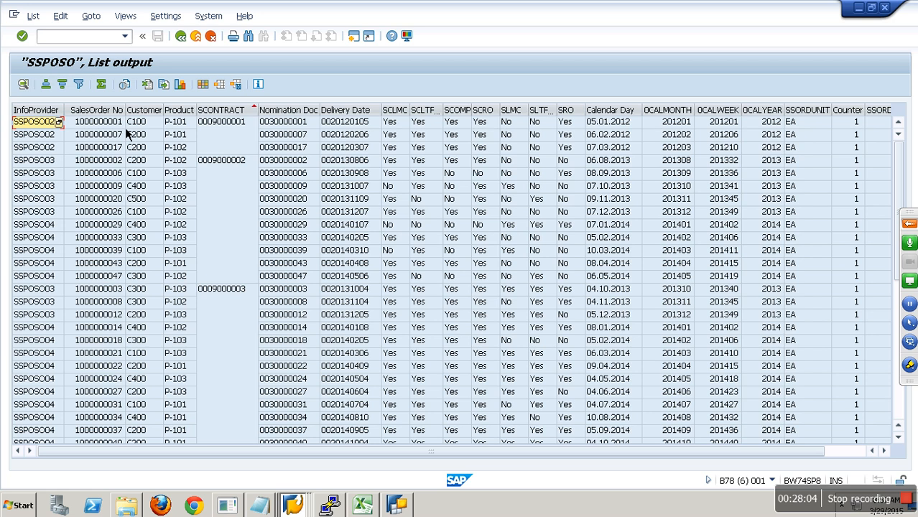
- Review the sales orders grouped under each contract through to the end of the list and back to the start
key(Down)
key(Down)
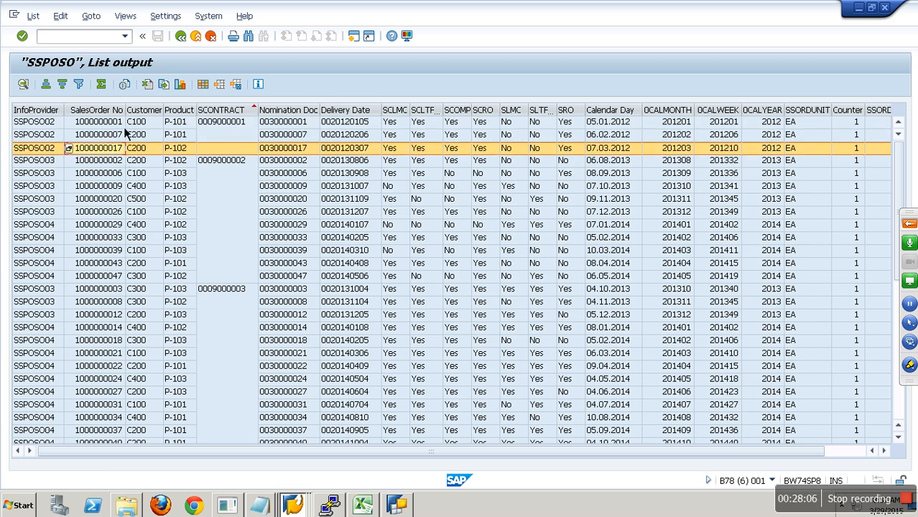
click(243, 161)
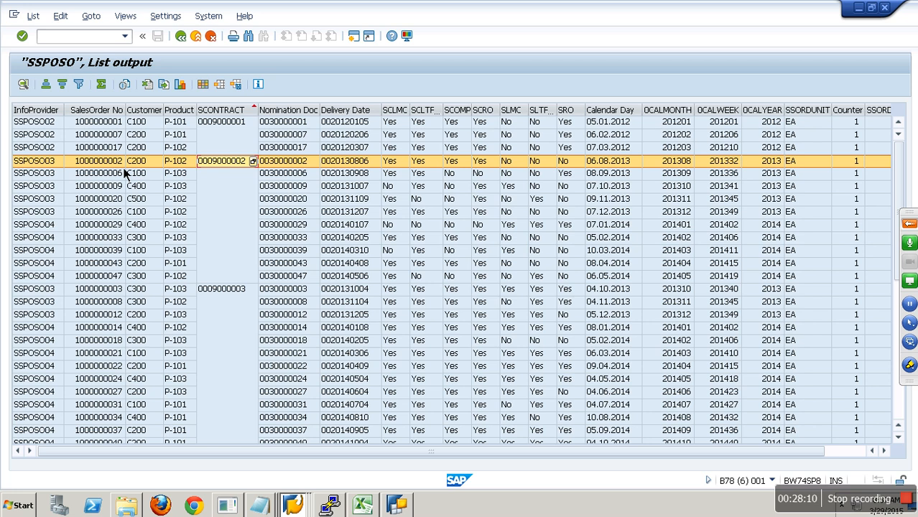
click(118, 279)
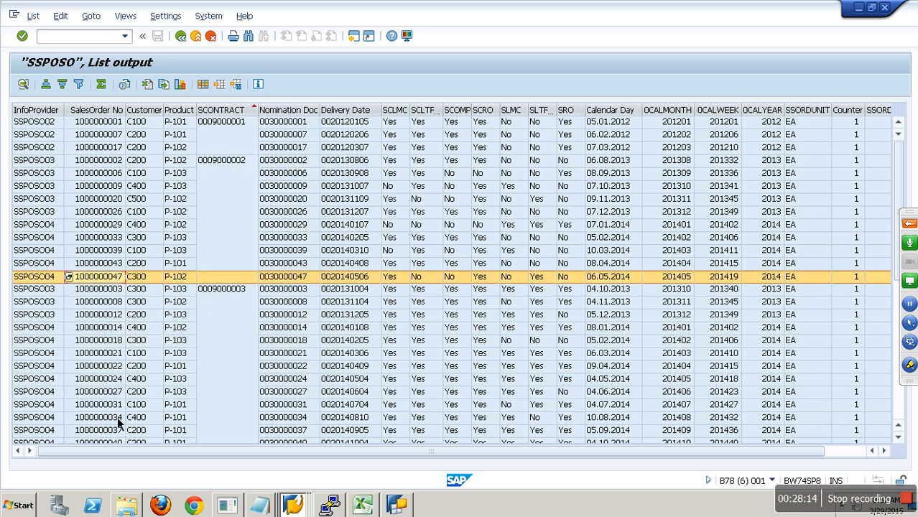
scroll(122, 404, down, 8)
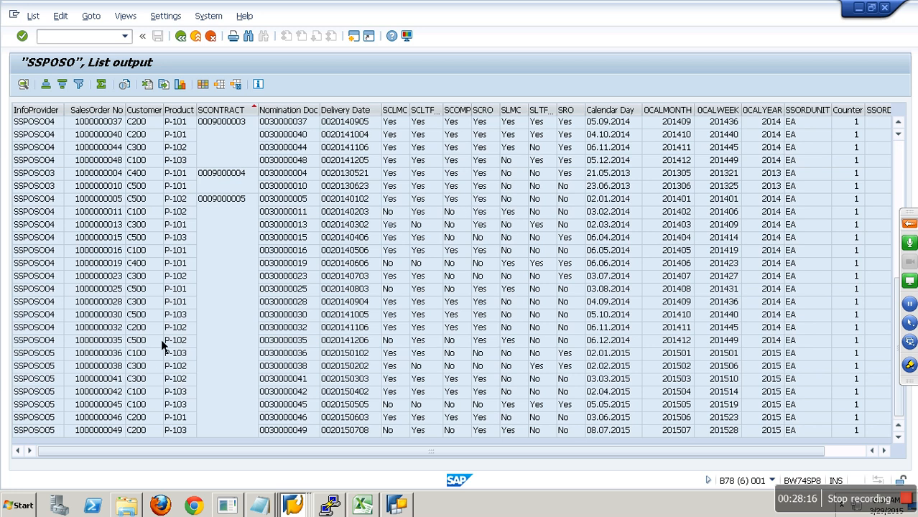
scroll(162, 344, up, 7)
scroll(162, 345, up, 1)
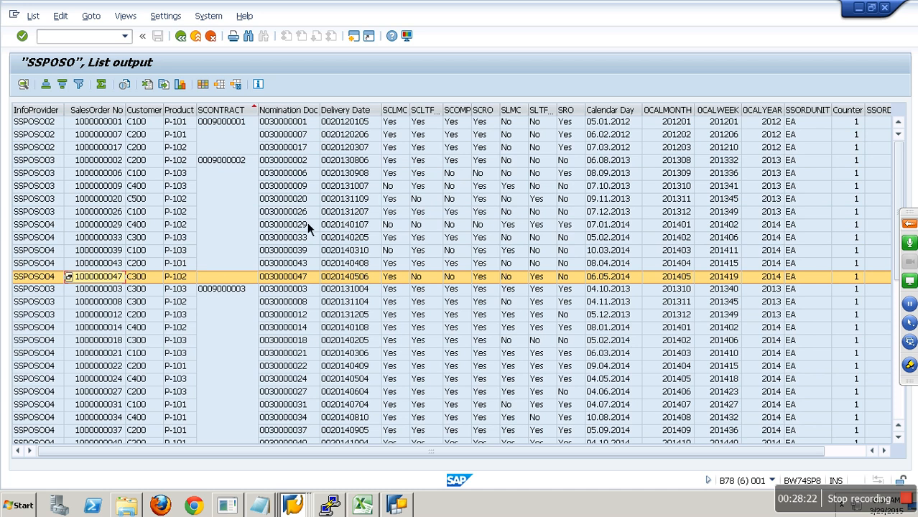
- Widen the SLTFTL, SRO and SLMC columns, highlighting each one to examine its Yes/No values
drag(420, 114, 415, 114)
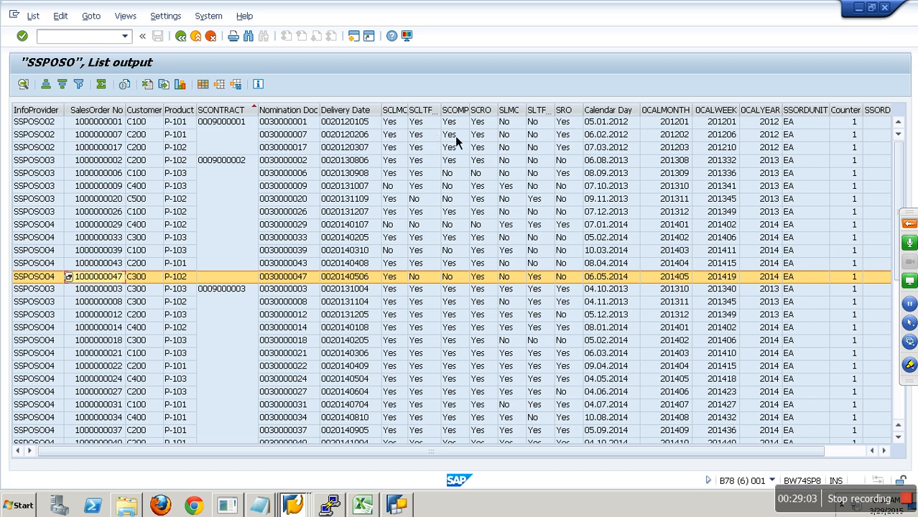
drag(554, 112, 576, 115)
click(569, 114)
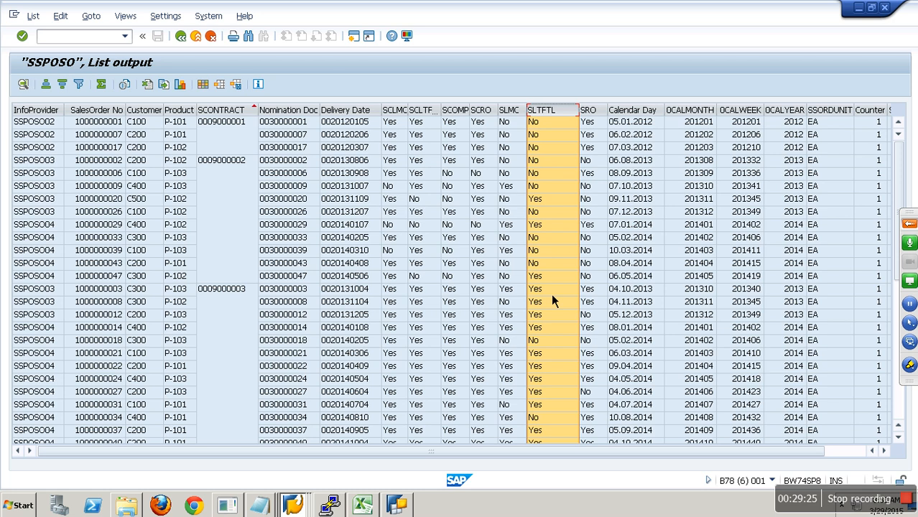
drag(608, 113, 621, 115)
click(604, 117)
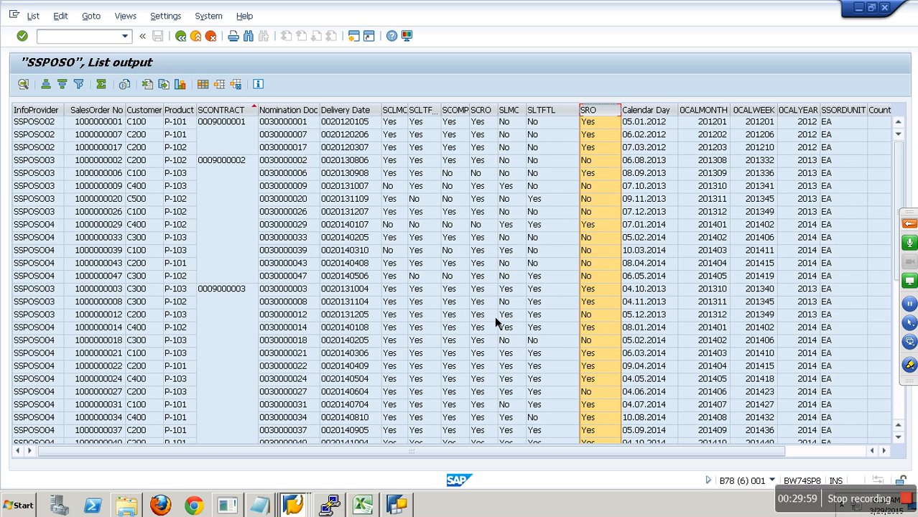
click(611, 291)
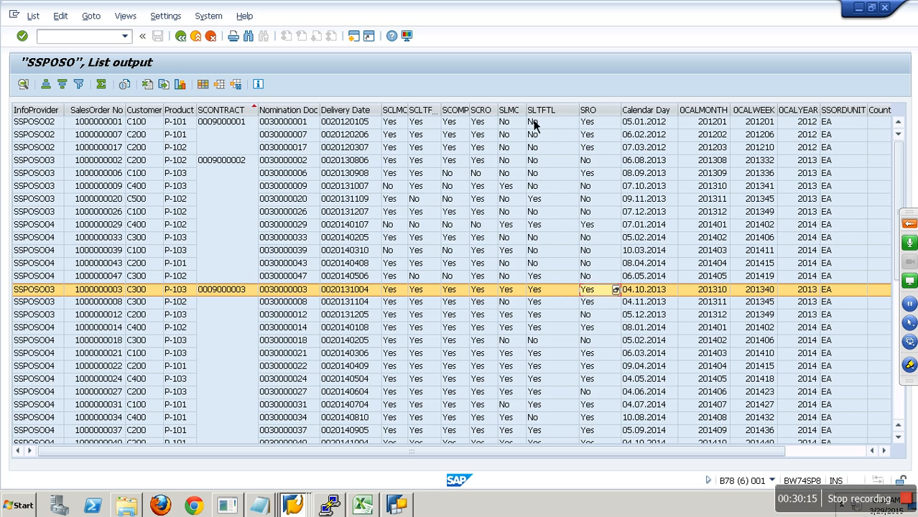
drag(535, 117, 550, 116)
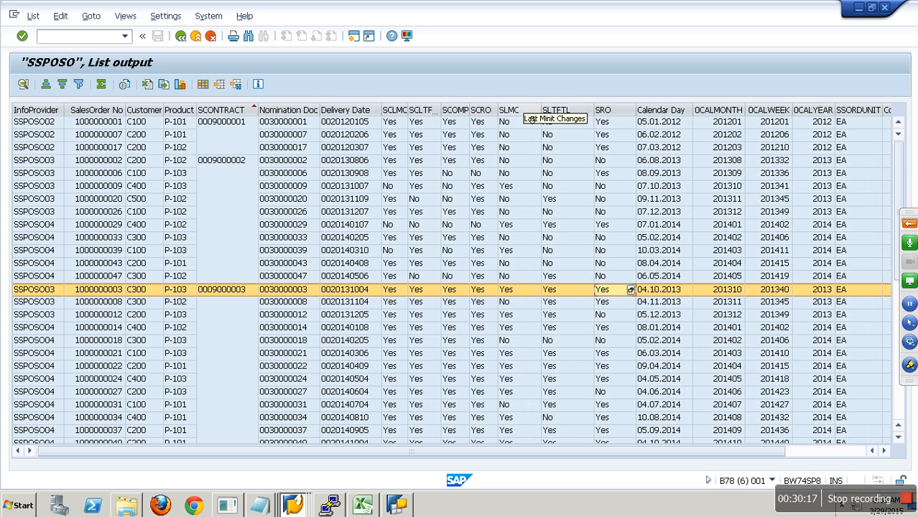
click(529, 116)
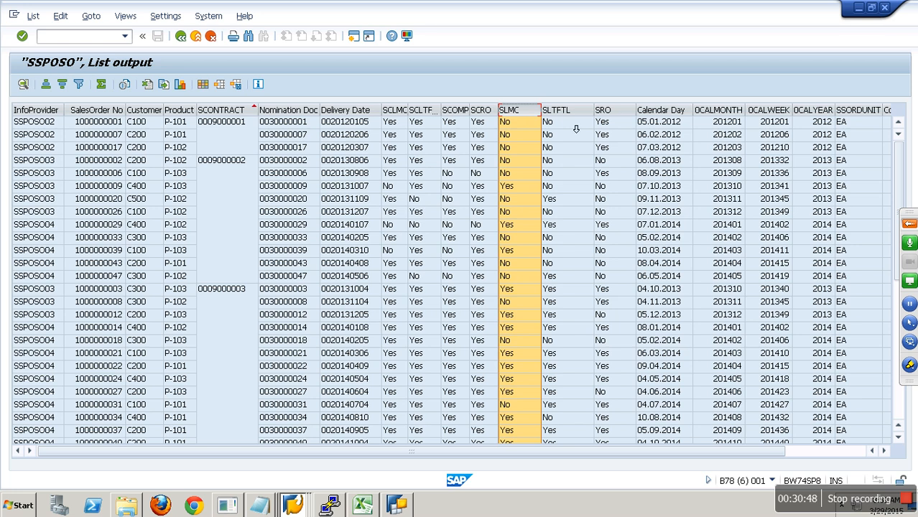
- Highlight the SLMC, SLTFTL and SRO columns together, and check these values on the first sales order rows
click(622, 117)
shift+click(530, 115)
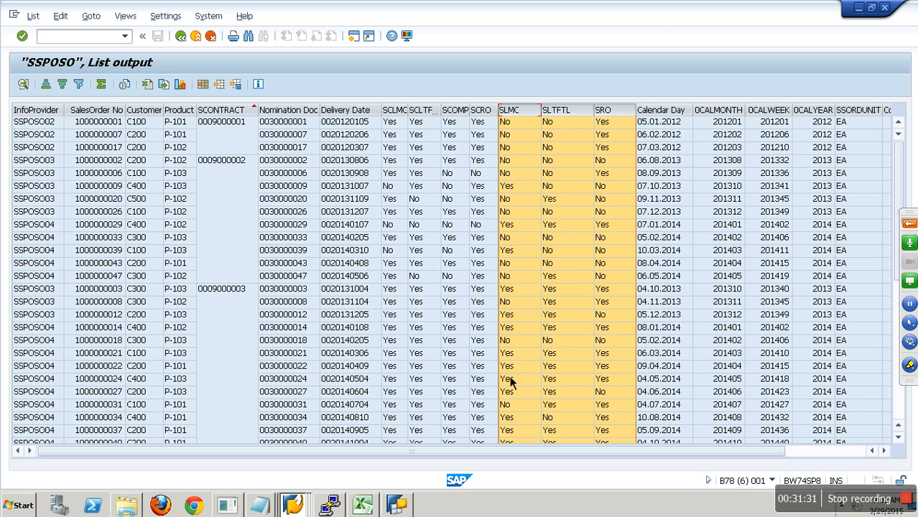
click(108, 134)
click(623, 128)
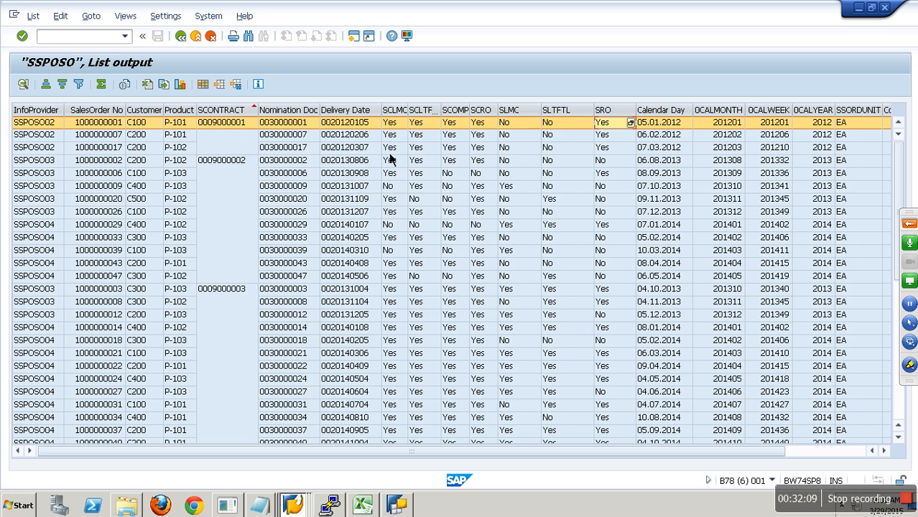
- Widen the SCLMC and SCLTFTL columns and move the SCRO column in front of SCOMP
drag(407, 117, 433, 118)
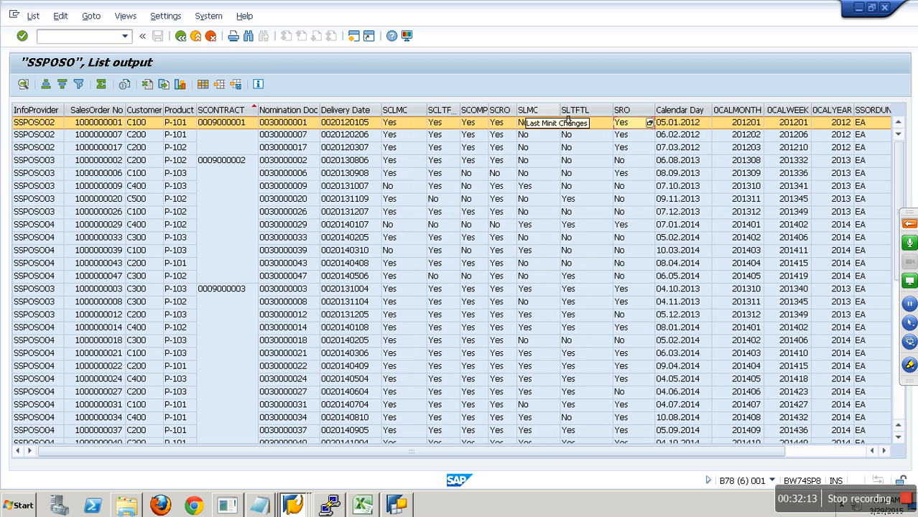
drag(461, 117, 472, 117)
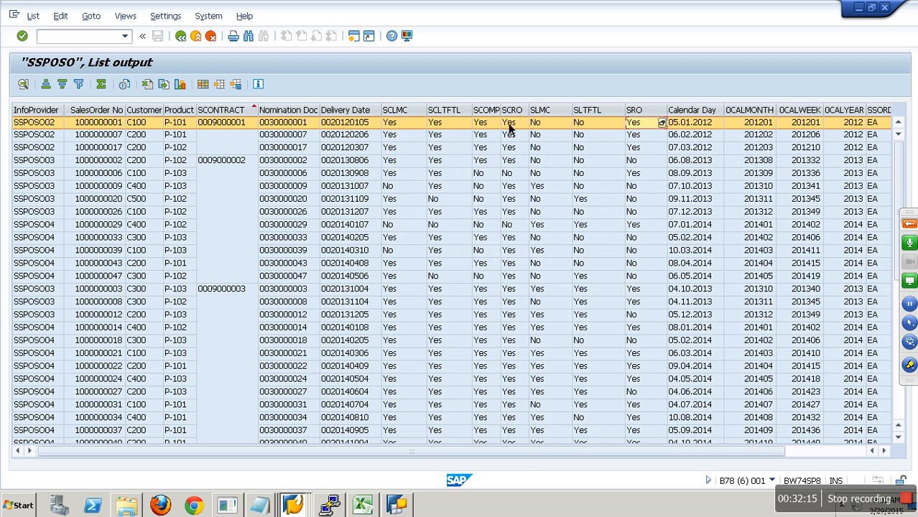
click(513, 112)
mouse_move(523, 117)
mouse_down()
mouse_move(488, 120)
mouse_move(513, 117)
mouse_up()
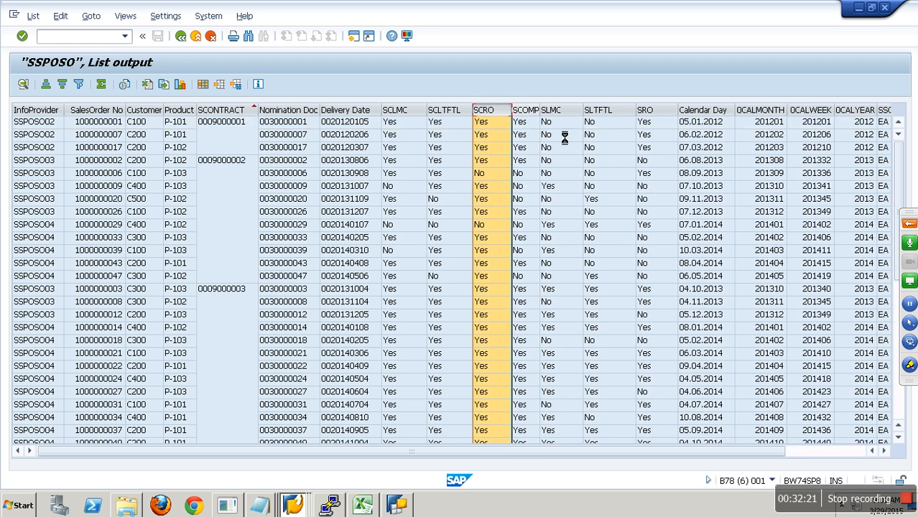
- Compare the SRO column with its complaint column SCRO, and SLTFTL with its complaint column SCLTFTL
click(645, 113)
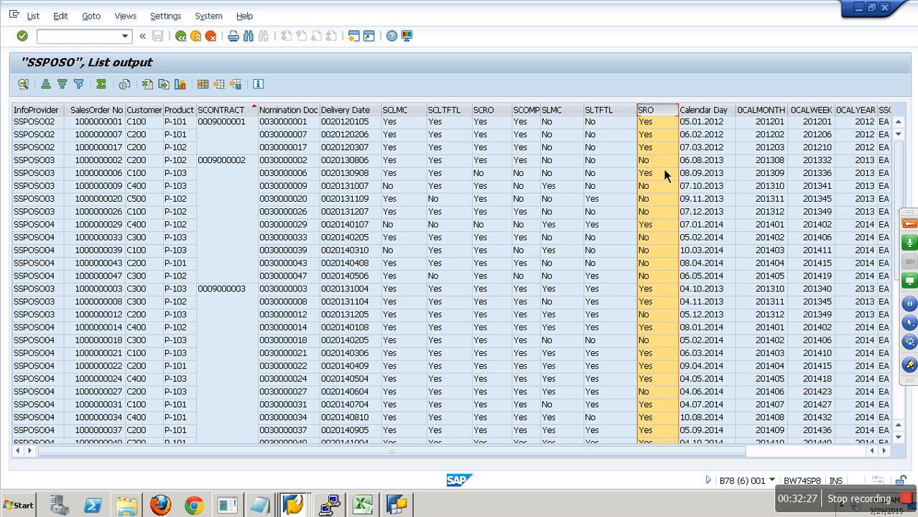
click(488, 110)
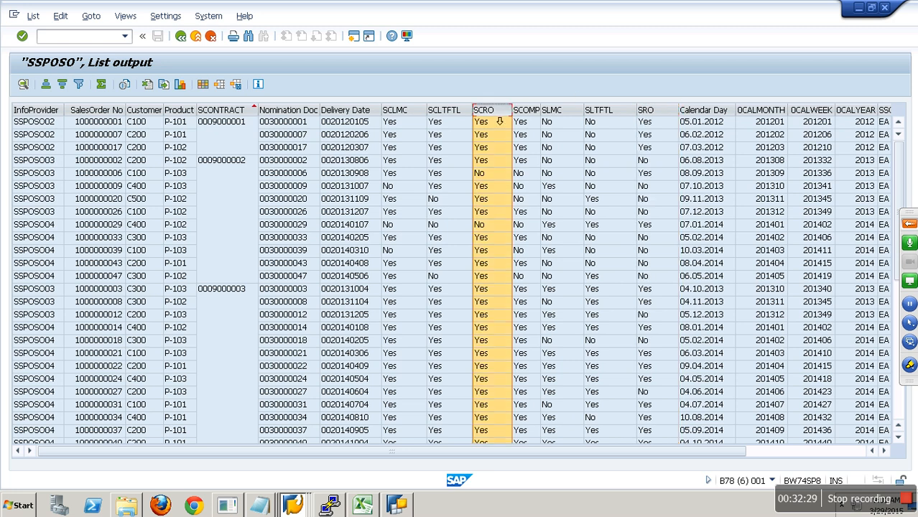
click(617, 112)
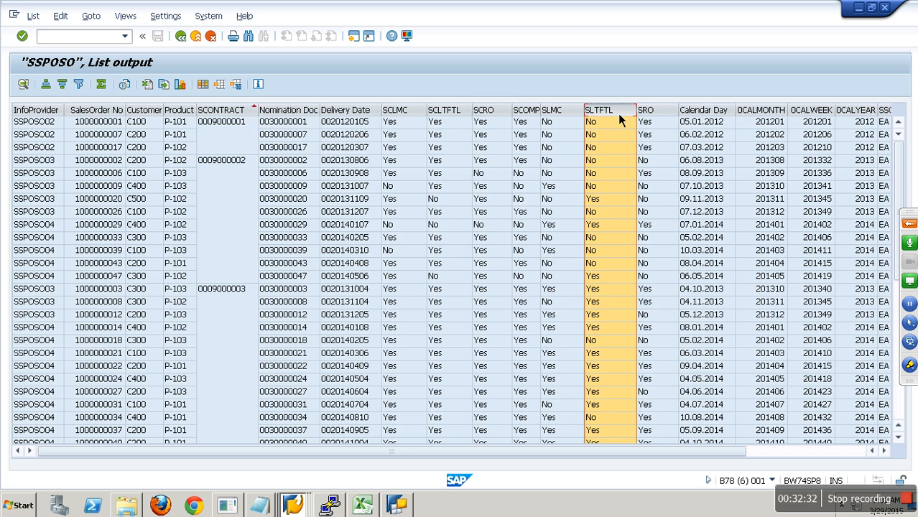
click(448, 111)
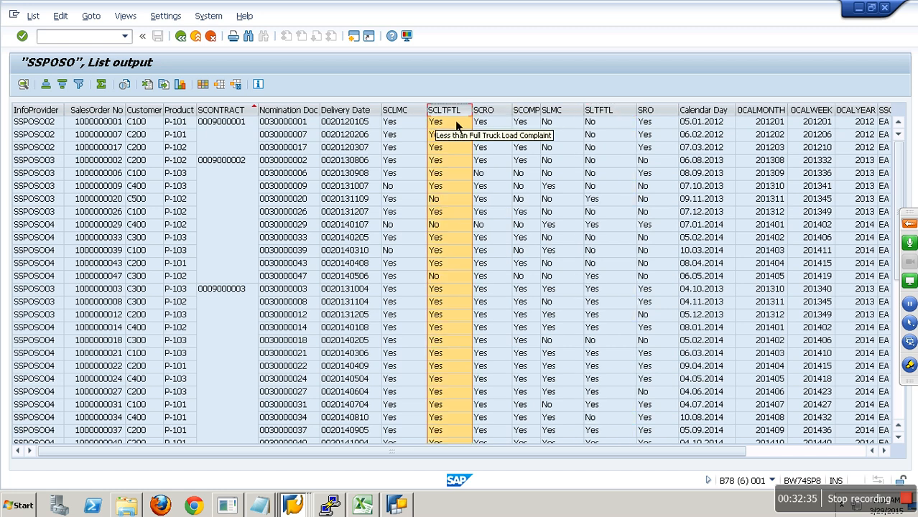
- Compare the SLMC column with its complaint column SCLMC, and widen the SCOMP column
click(567, 115)
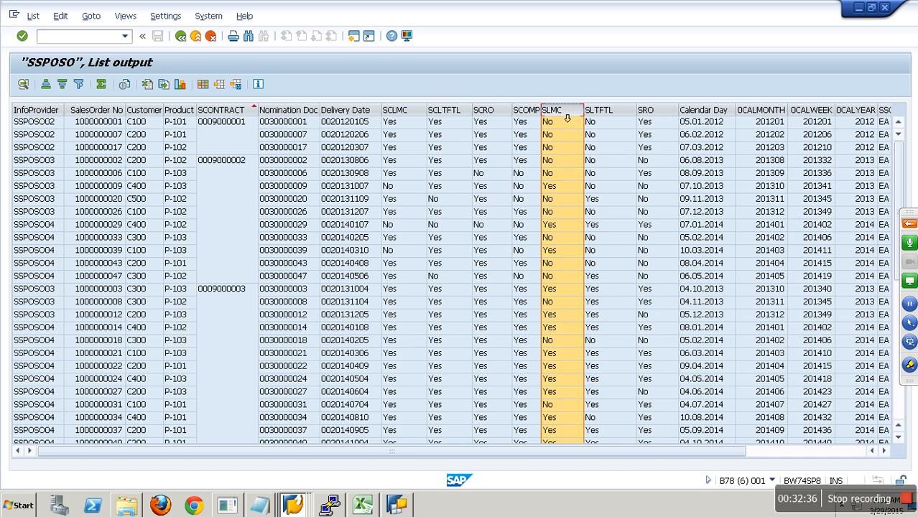
click(404, 117)
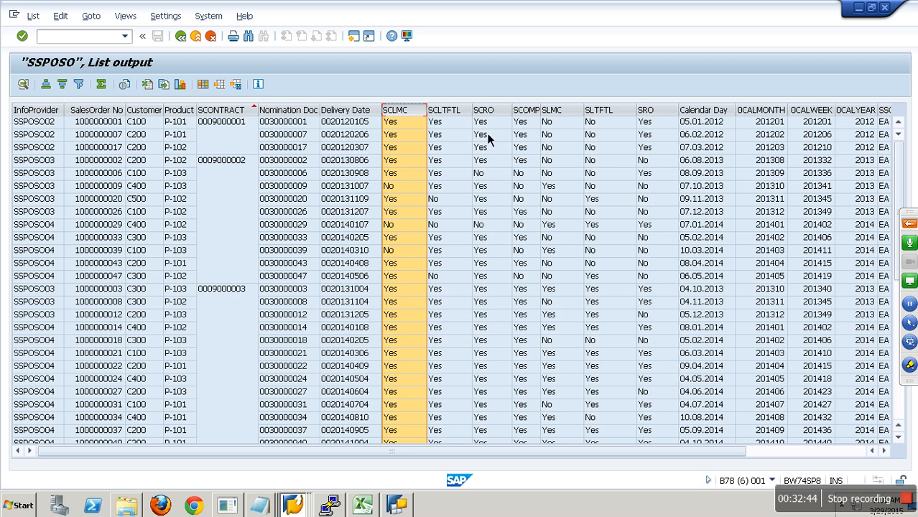
double_click(542, 112)
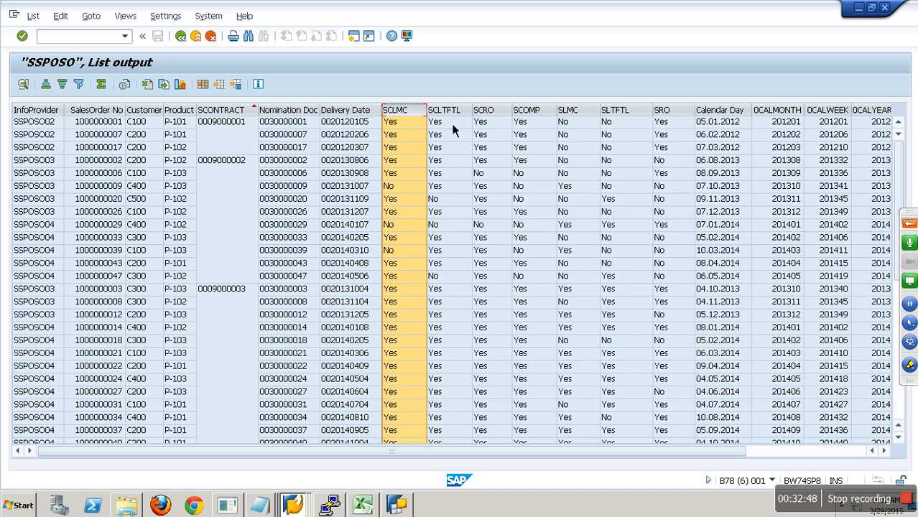
- Check the SCOMP values on individual orders, highlighting the SCLMC, SCLTFTL, SCRO and SCOMP columns together
click(530, 129)
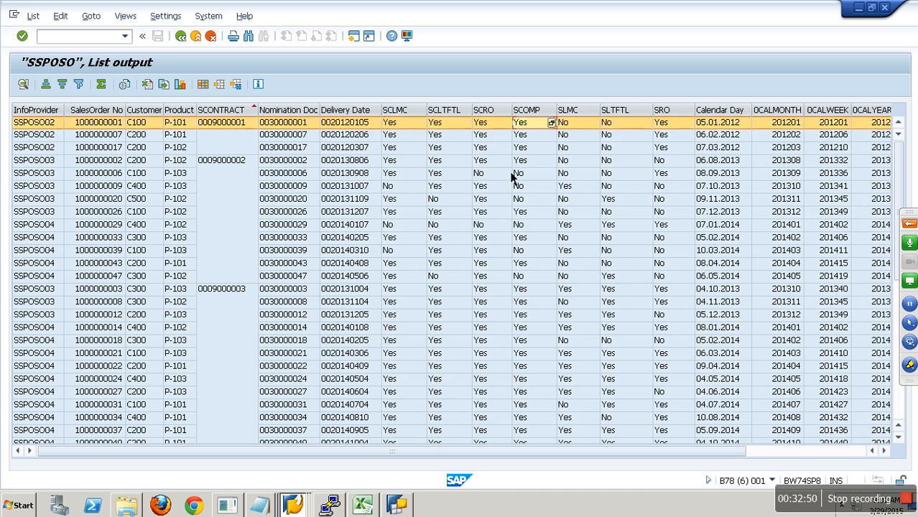
click(534, 174)
drag(546, 117, 396, 111)
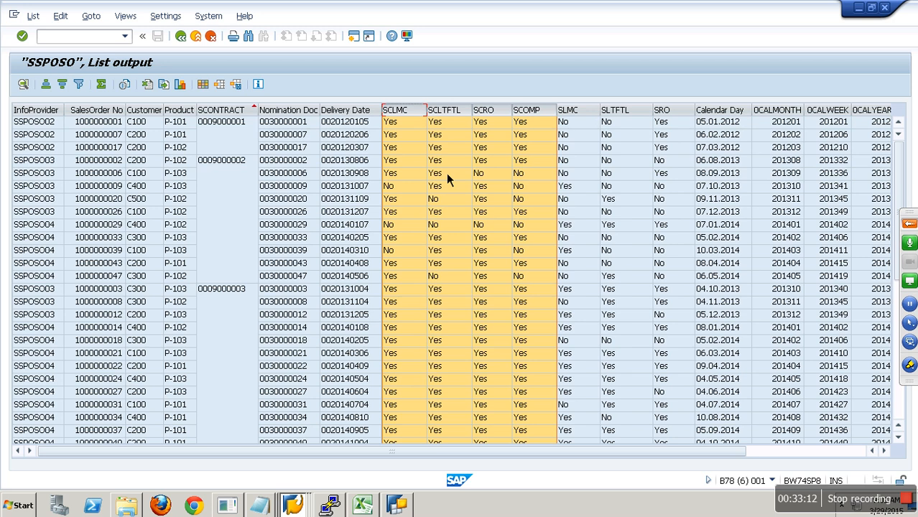
- Highlight the Counter, 0CALYEAR, Customer and Product columns to review the fields available for the order report
click(797, 452)
click(818, 113)
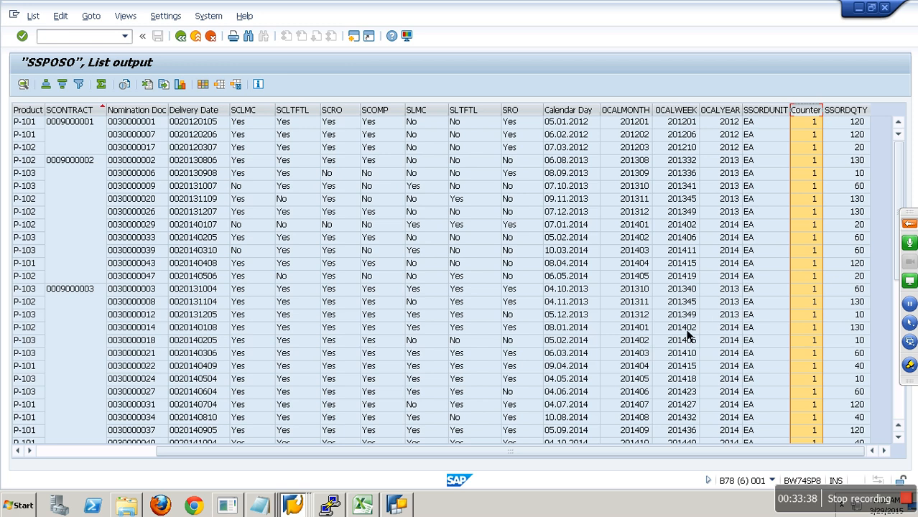
click(731, 114)
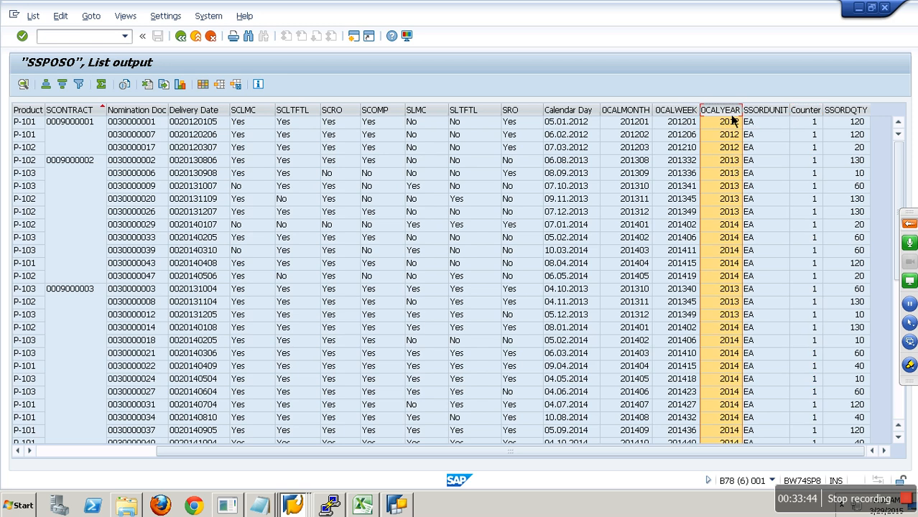
click(132, 451)
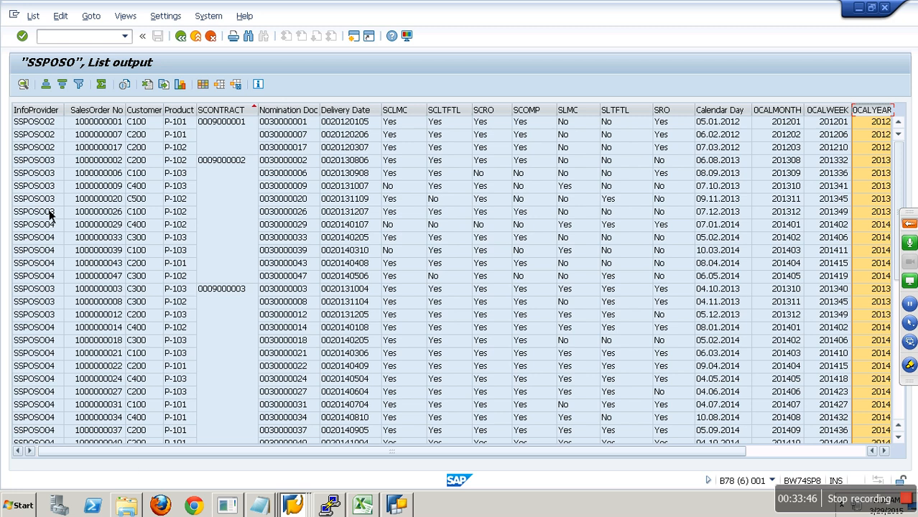
drag(144, 111, 189, 115)
right_click(183, 110)
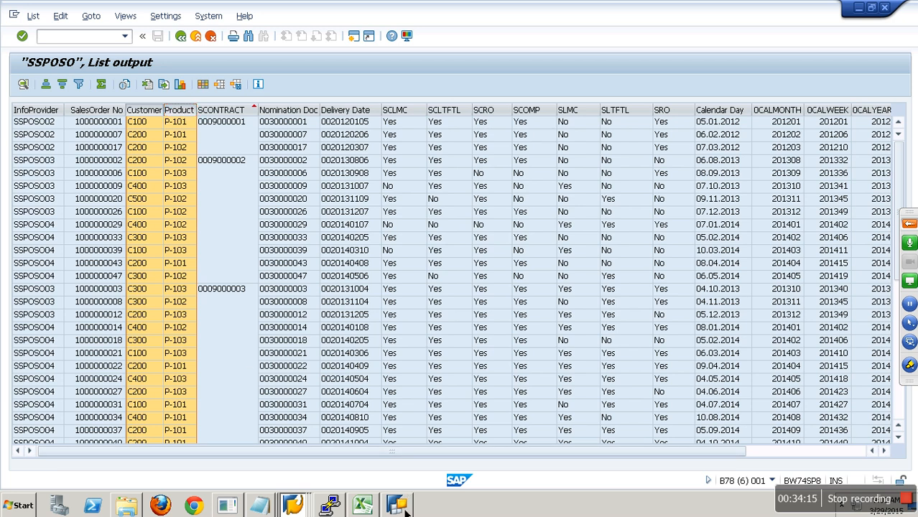
- Switch to BEx Query Designer, cancel the open selection dialog and create a new query on the Sales Order SPO InfoProvider, searching for SSPOSO
key(alt+Tab)
click(613, 437)
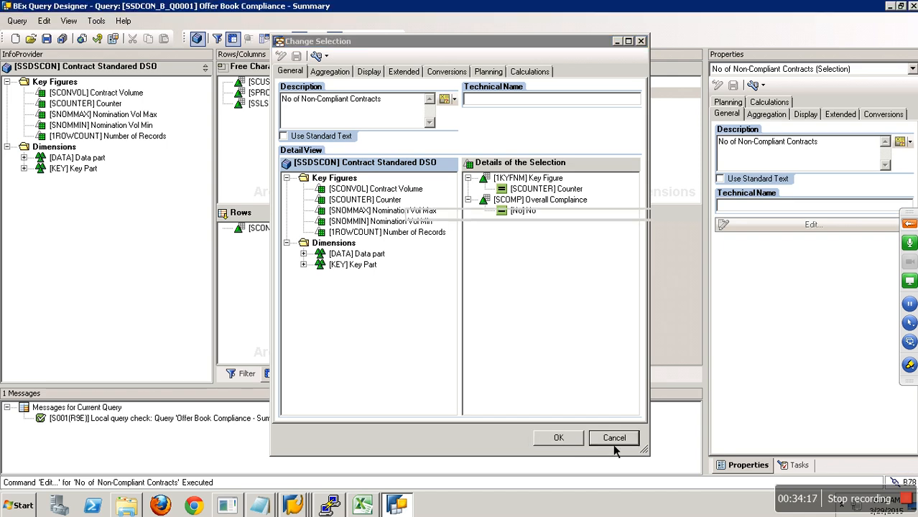
click(16, 38)
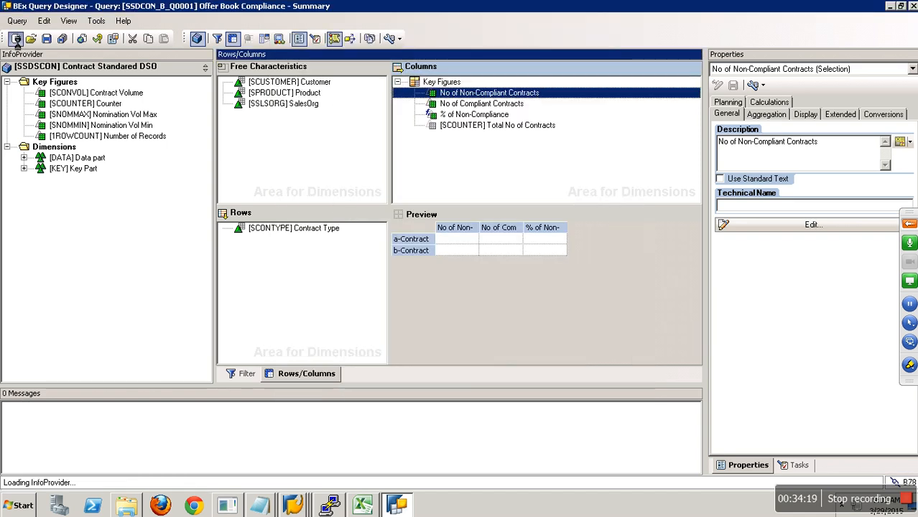
click(301, 176)
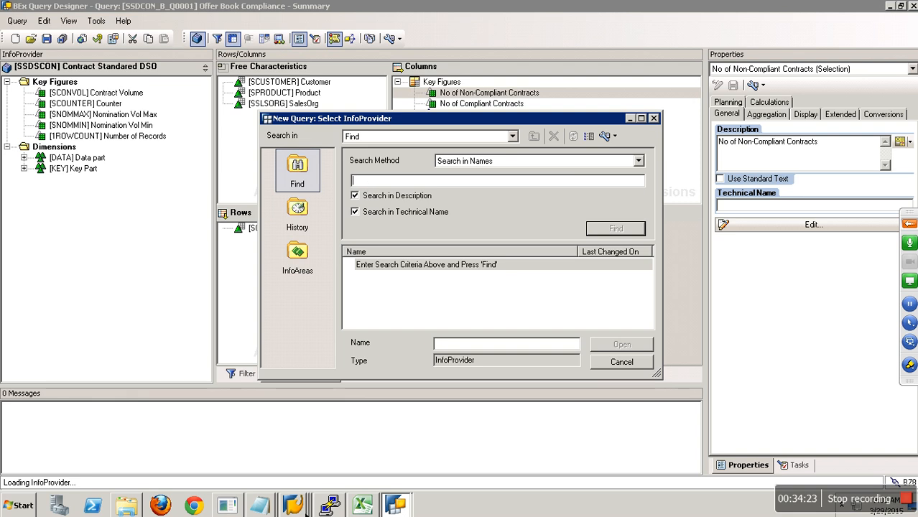
right_click(306, 510)
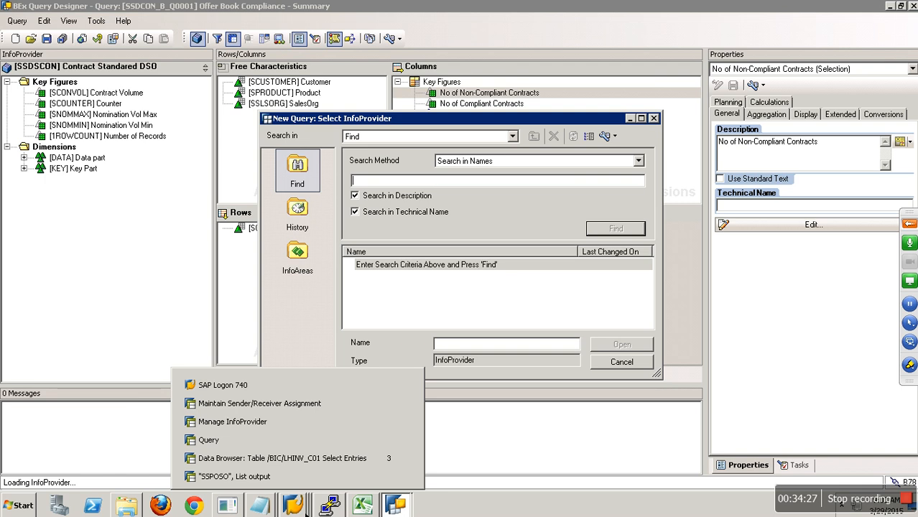
click(373, 205)
text(SSPOSO)
key(Return)
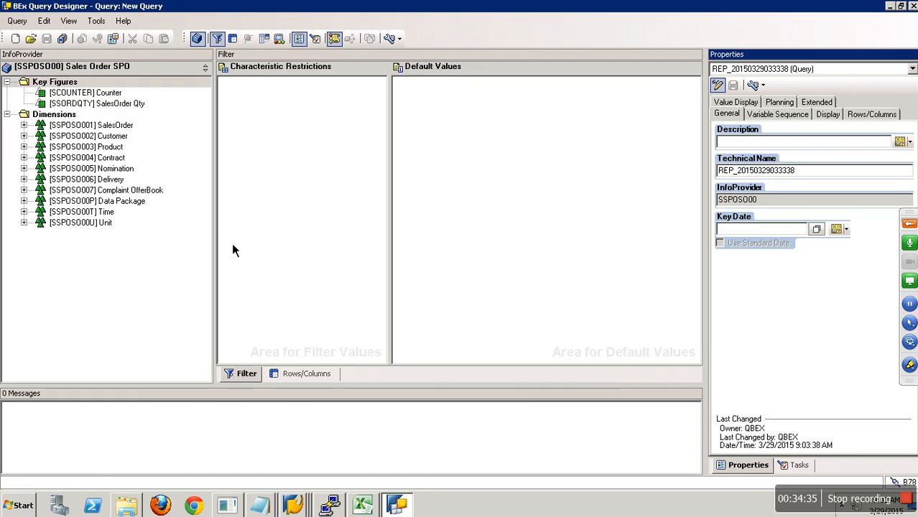
- Place the Calendar Year characteristic from the Time dimension in the query rows
click(273, 374)
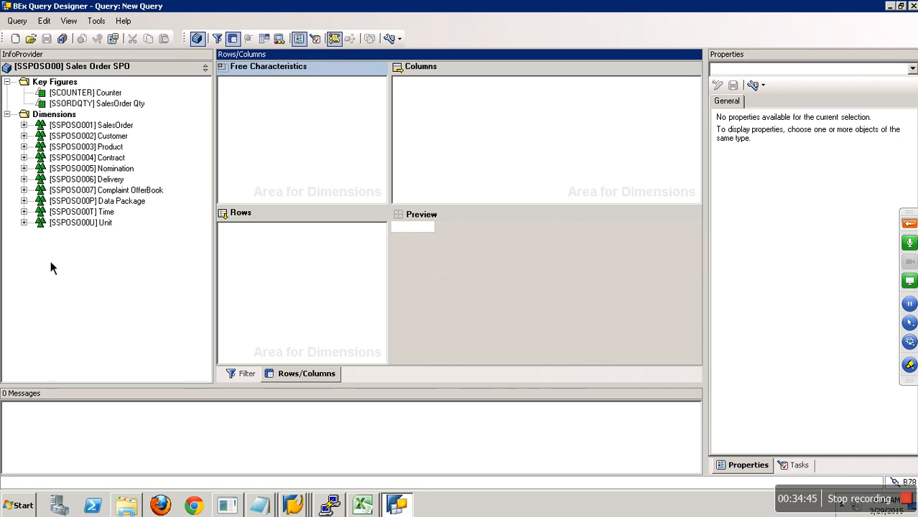
click(26, 212)
drag(133, 234, 248, 241)
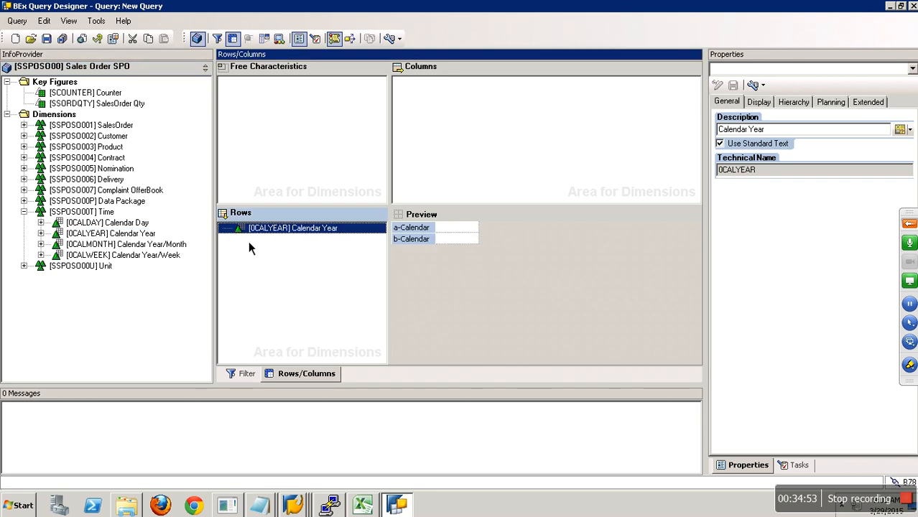
- Add Customer and Product from their dimensions to the query's free characteristics
click(24, 136)
drag(117, 148, 242, 136)
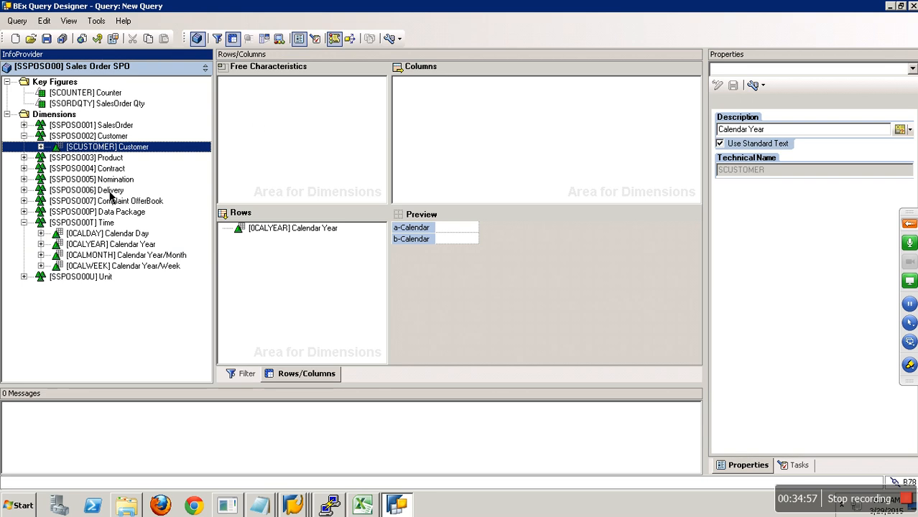
click(24, 158)
drag(105, 170, 268, 138)
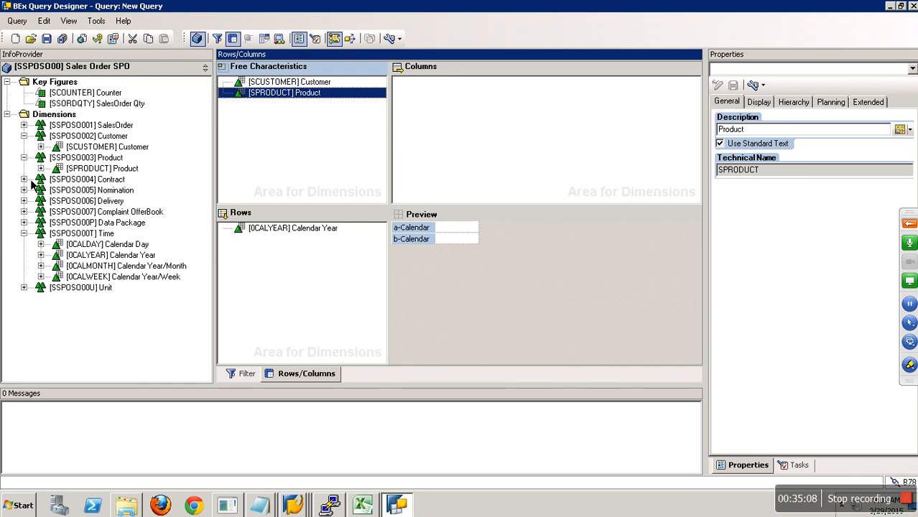
- Expand the SalesOrder, Complaint OfferBook, Delivery and Nomination dimensions to show their characteristics
double_click(34, 127)
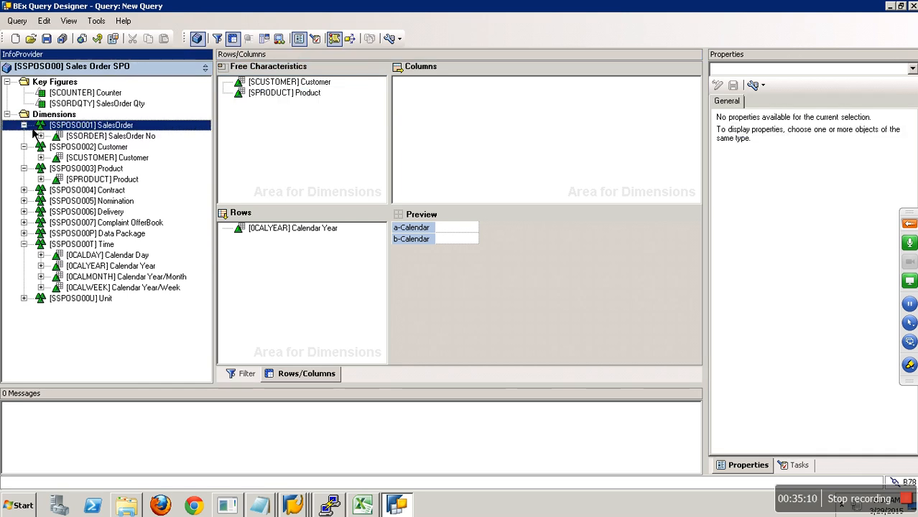
double_click(30, 227)
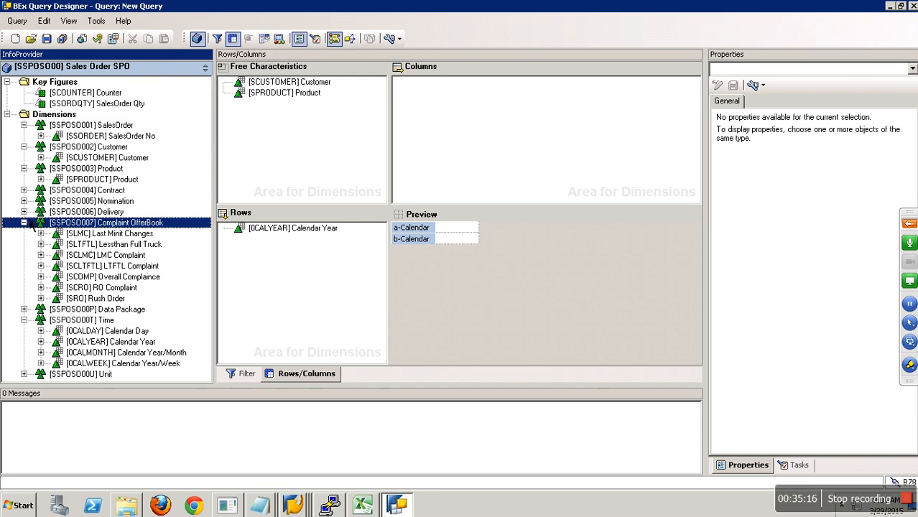
double_click(30, 212)
click(25, 201)
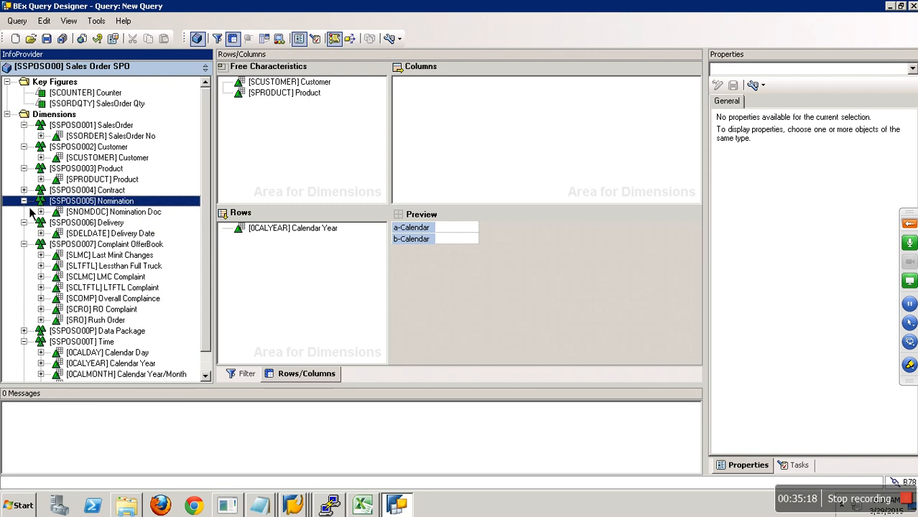
- Add the contract's SalesOrg attribute (SCONTRACT__SSLSORG) to the free characteristics and collapse the Contract dimension again
click(26, 191)
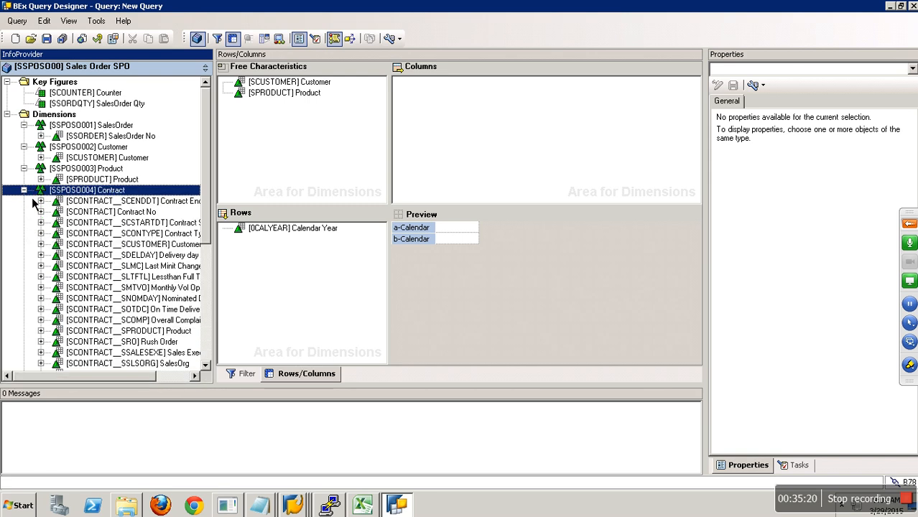
scroll(90, 276, down, 3)
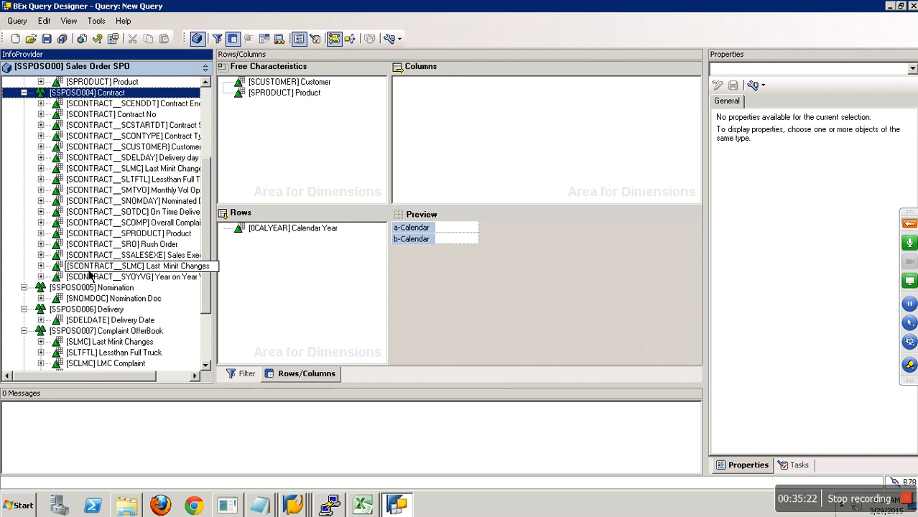
scroll(89, 277, down, 1)
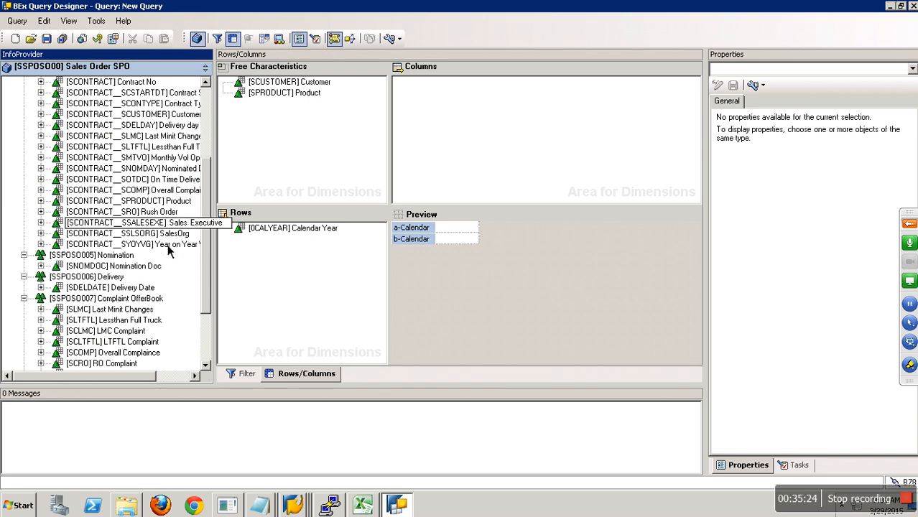
drag(152, 237, 257, 130)
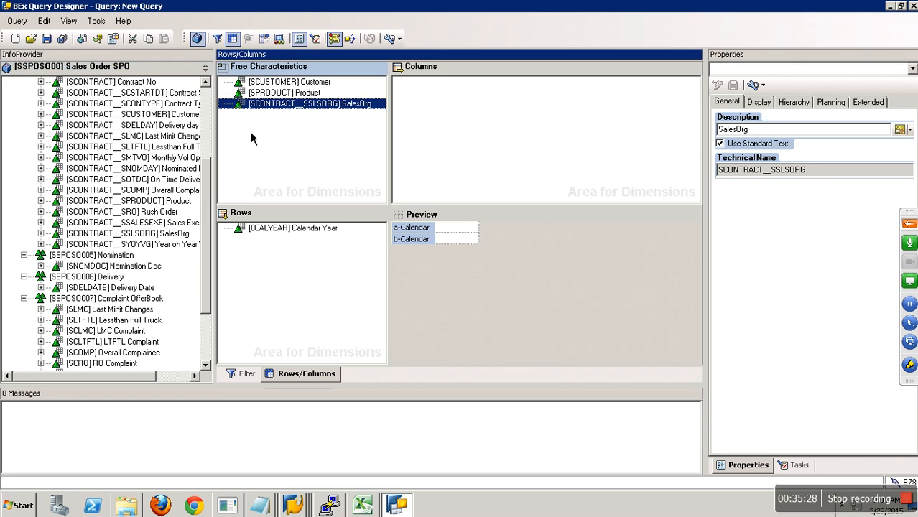
click(209, 112)
click(23, 191)
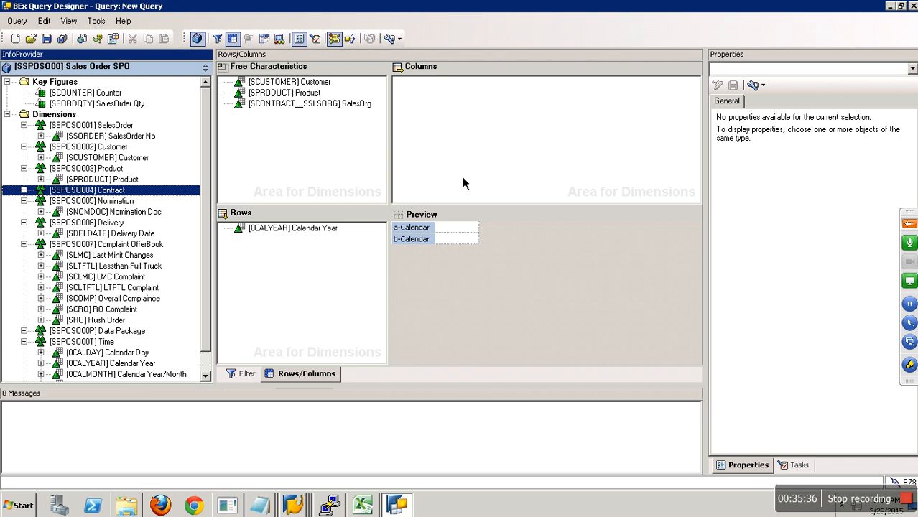
- Create a new structure in the query columns and add a new selection to it
right_click(467, 92)
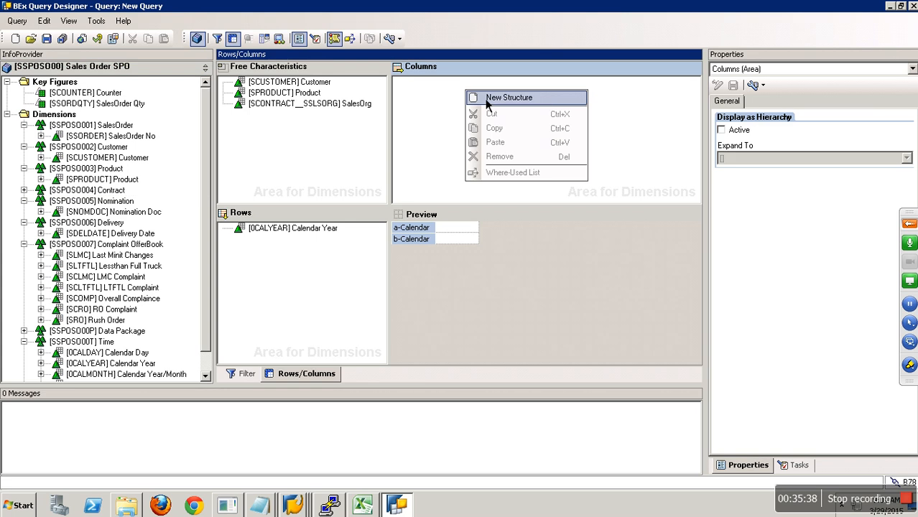
click(509, 100)
click(444, 84)
right_click(443, 88)
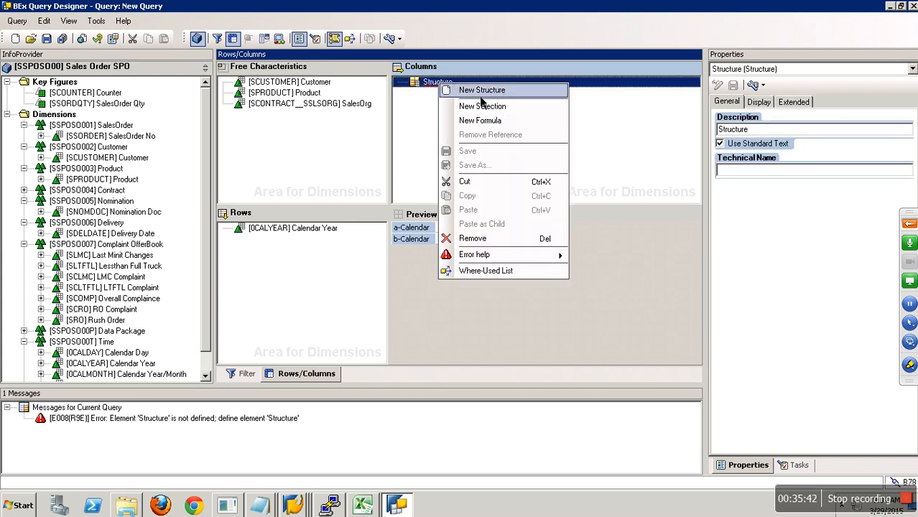
click(501, 108)
- Open the new selection for editing and set its description to Compliance LMC
click(471, 98)
right_click(472, 101)
click(490, 100)
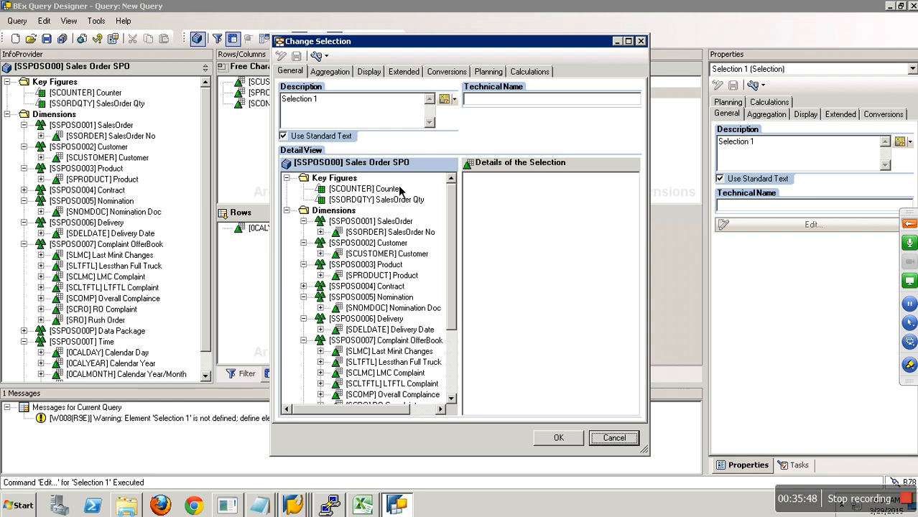
drag(327, 100, 244, 99)
key(Delete)
text(Compliance LMC)
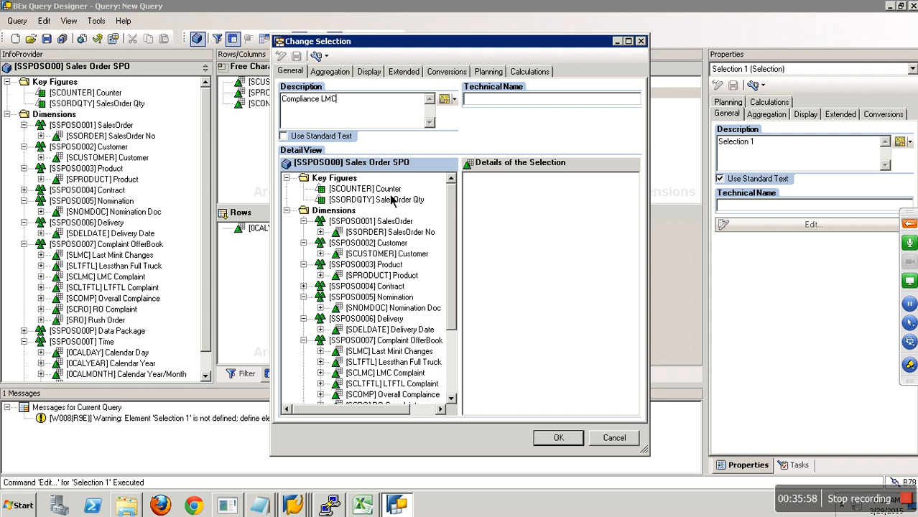
- Add the Counter key figure and the LMC Complaint characteristic (SCLMC) to the details of the Compliance LMC selection
drag(388, 193, 484, 204)
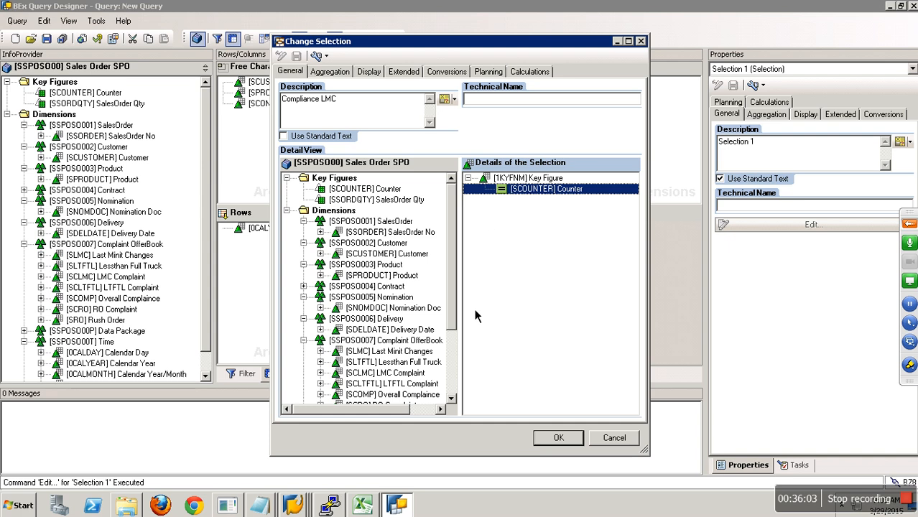
click(452, 380)
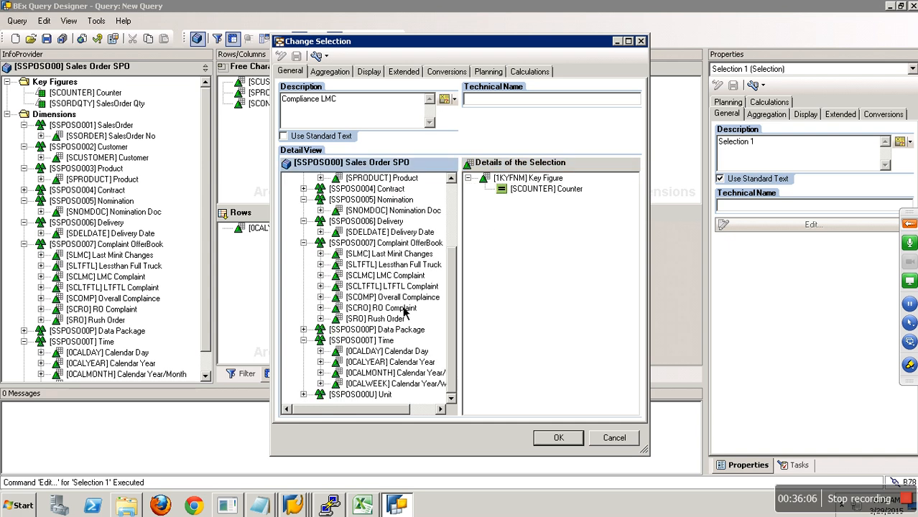
drag(373, 279, 522, 233)
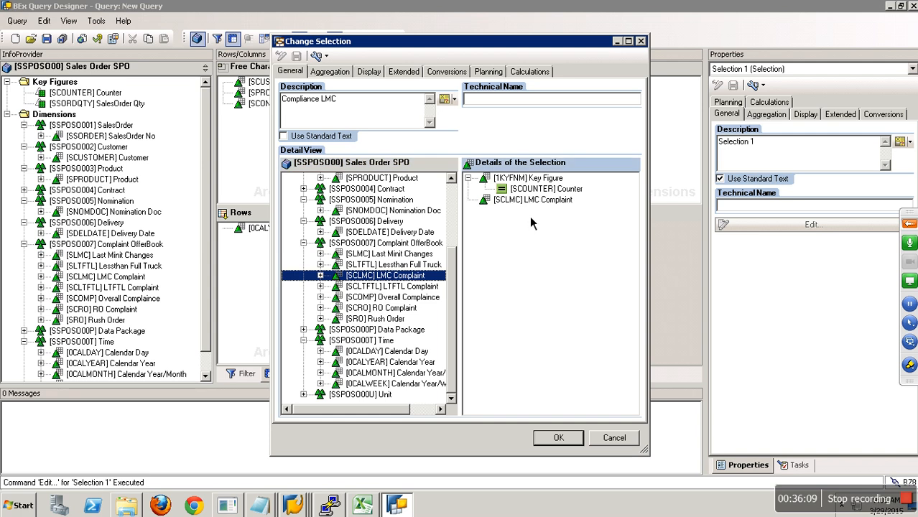
- Restrict LMC Complaint to the single value Yes and confirm the Compliance LMC selection
right_click(528, 202)
click(557, 212)
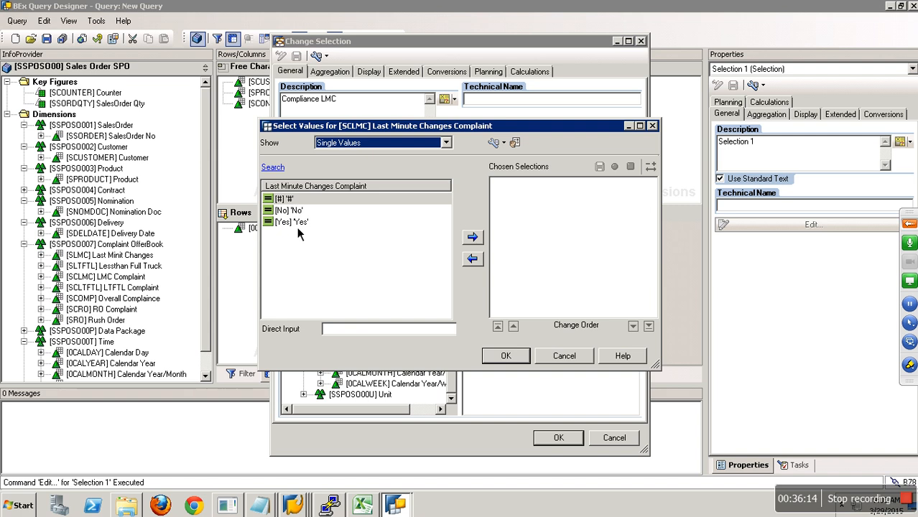
click(297, 222)
click(478, 239)
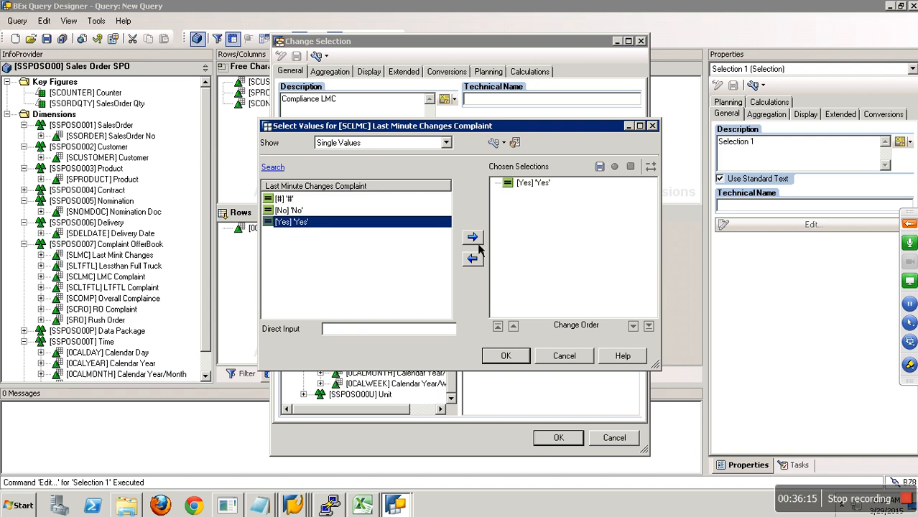
click(522, 359)
click(558, 436)
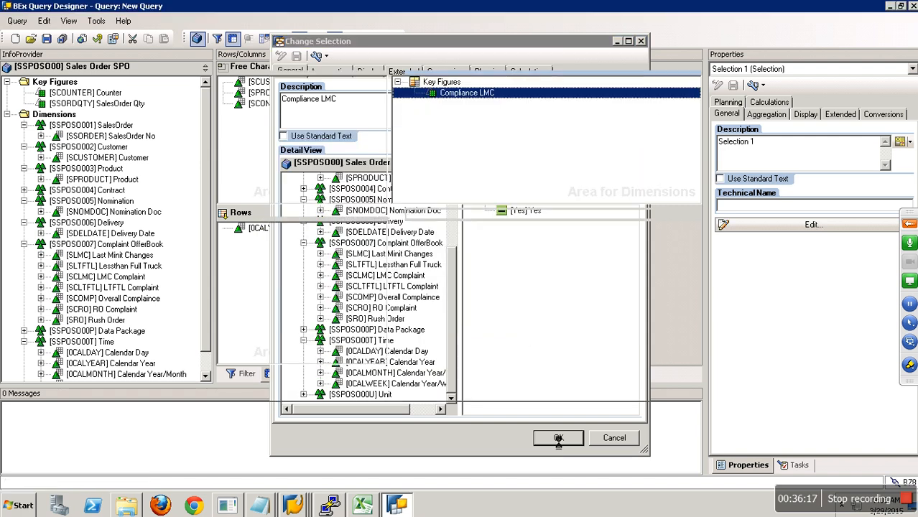
- Copy the Compliance LMC selection and paste it as a child of the Key Figures structure in the columns
right_click(479, 102)
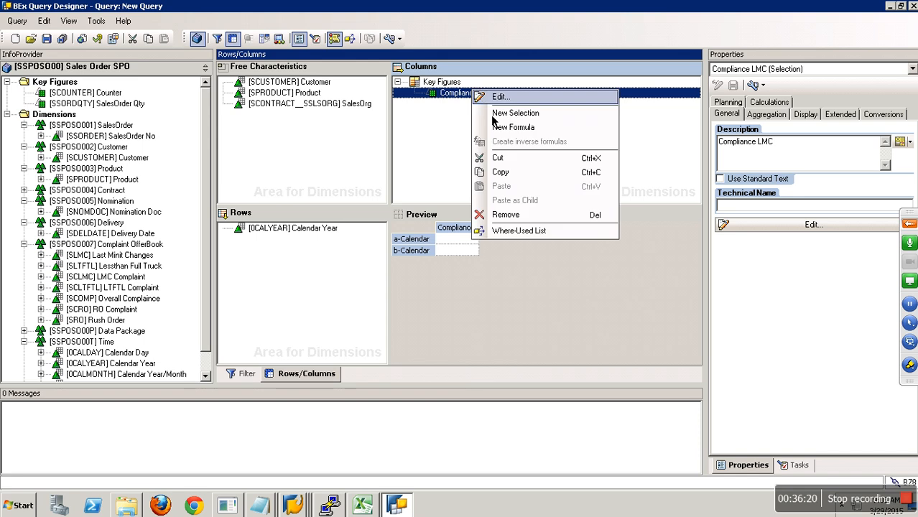
click(504, 175)
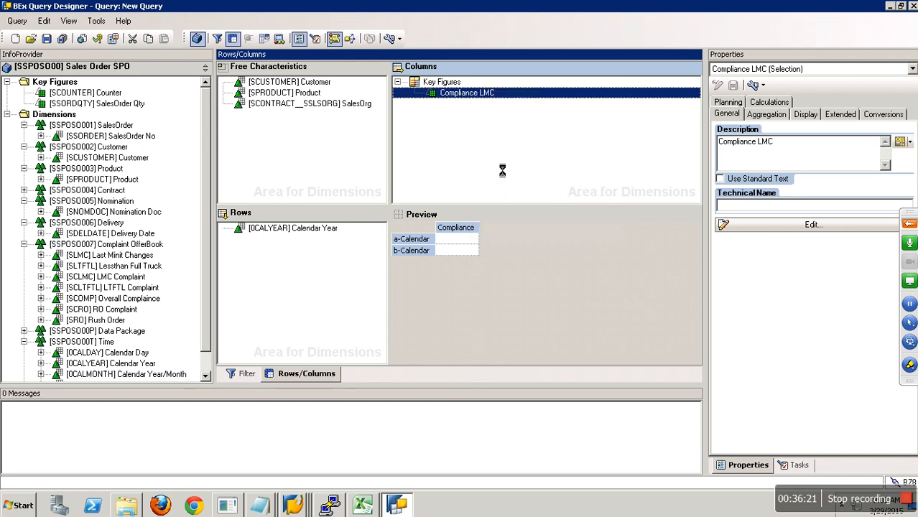
right_click(452, 83)
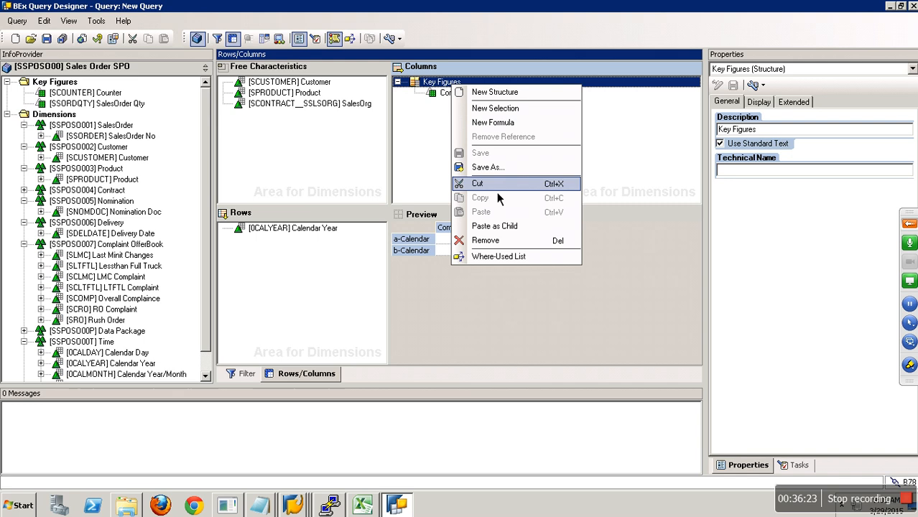
click(497, 226)
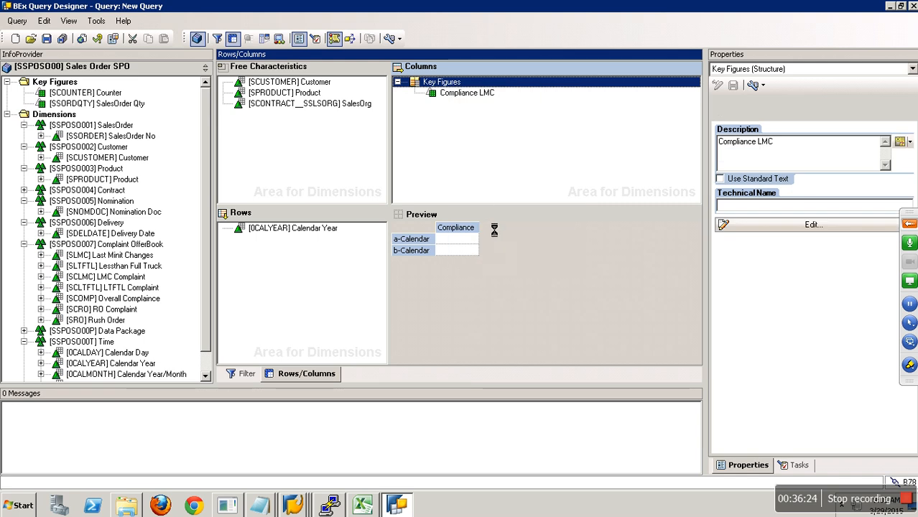
- Open the first Compliance LMC selection for editing and change its description to Non-Compliance LMC
right_click(459, 92)
click(494, 97)
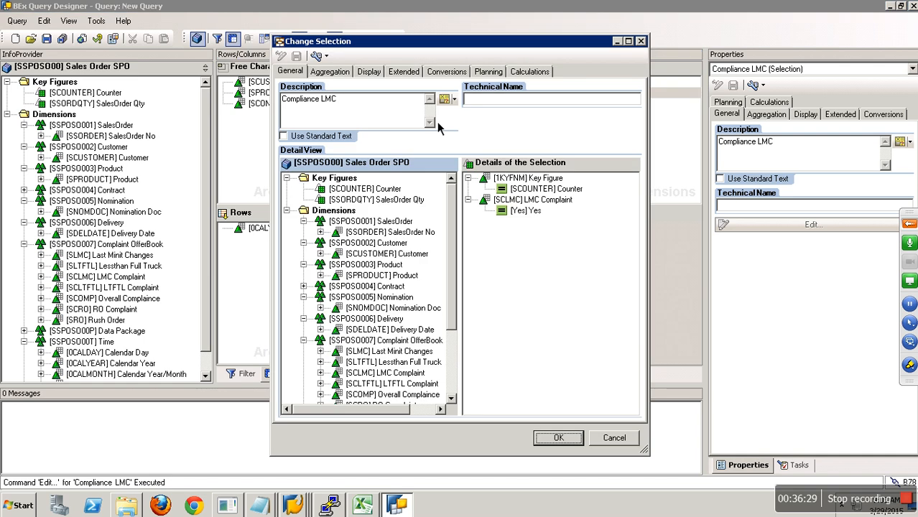
click(286, 105)
text(Non-)
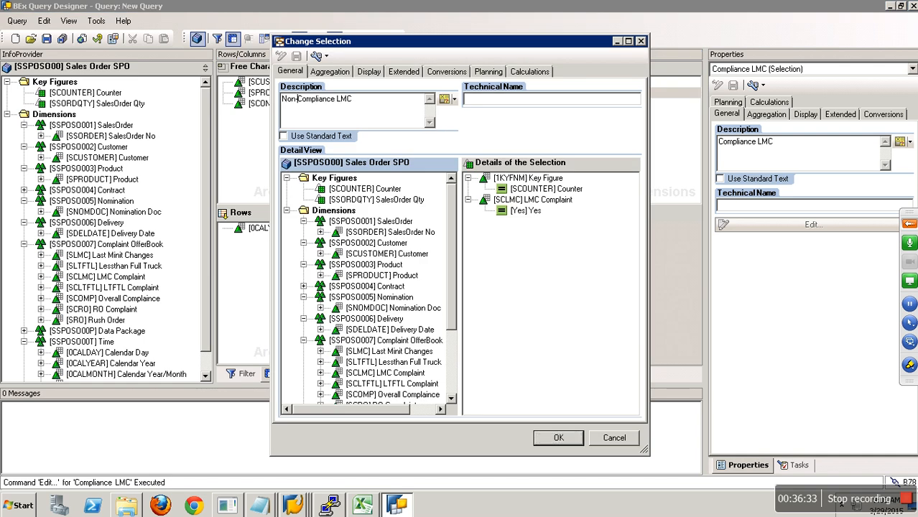
- Replace the Yes restriction on LMC Complaint with the single value No and confirm the Non-Compliance LMC selection
click(523, 214)
key(Delete)
right_click(528, 202)
click(546, 212)
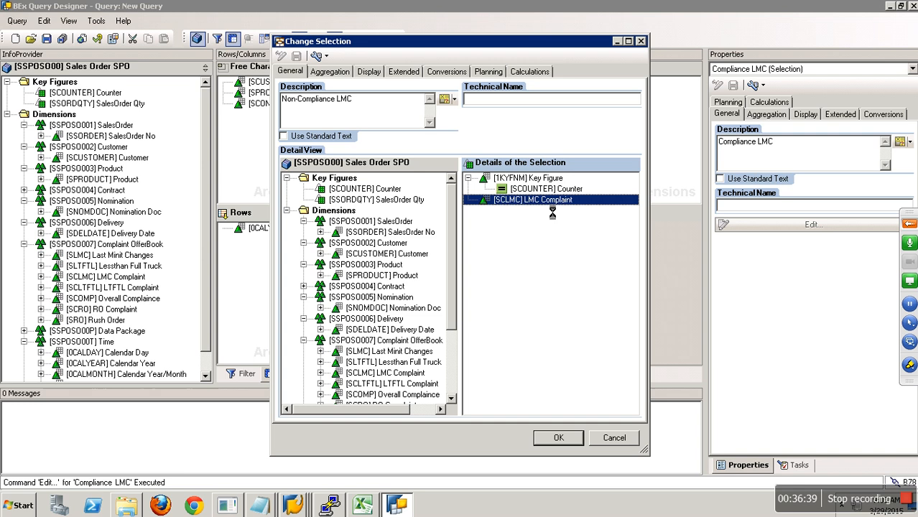
click(346, 146)
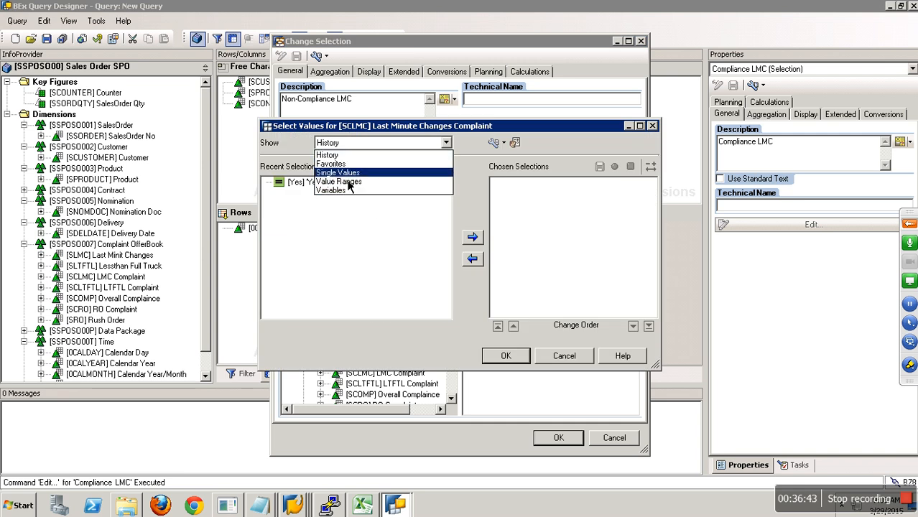
click(337, 172)
click(303, 213)
click(473, 238)
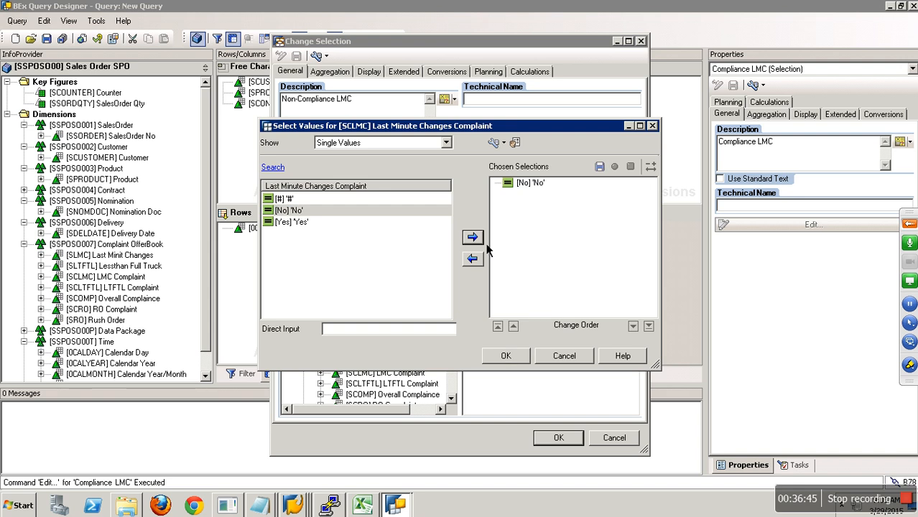
click(511, 359)
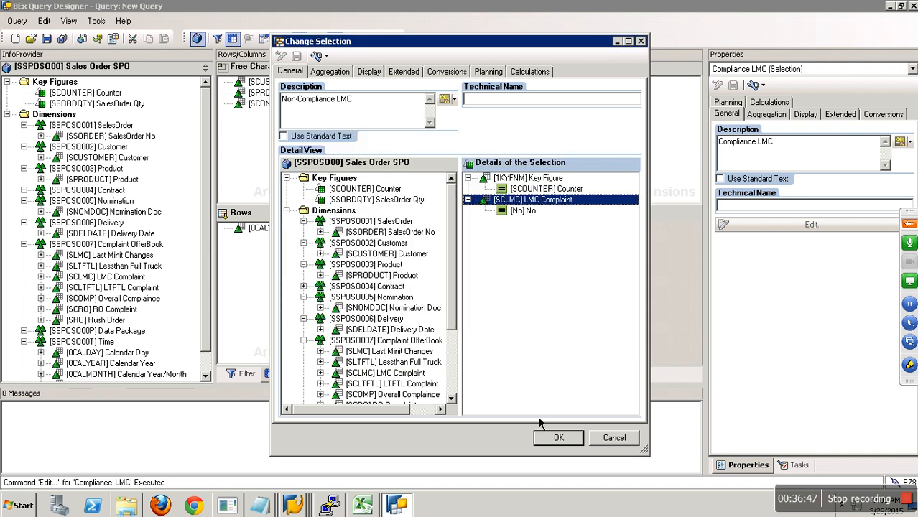
click(557, 440)
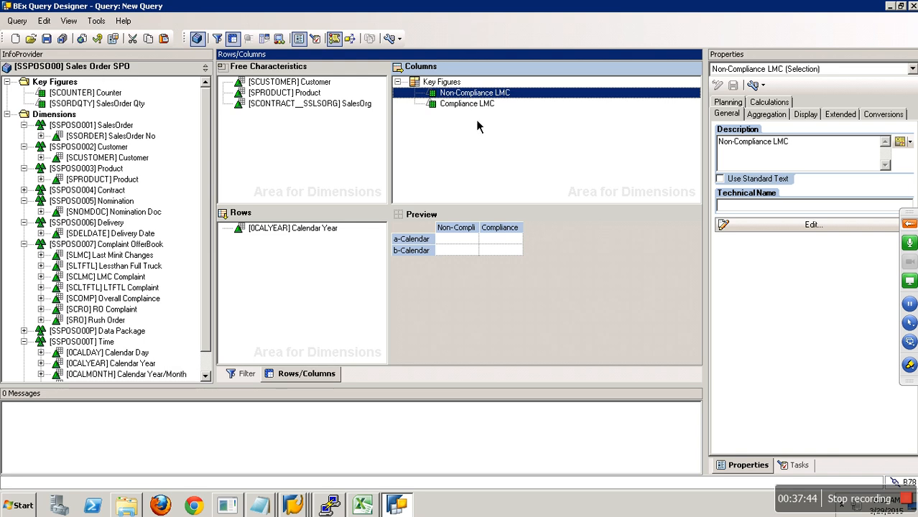
- Save the query in the favorites with description Sales Summary and technical name SALESSUMMARY
click(46, 39)
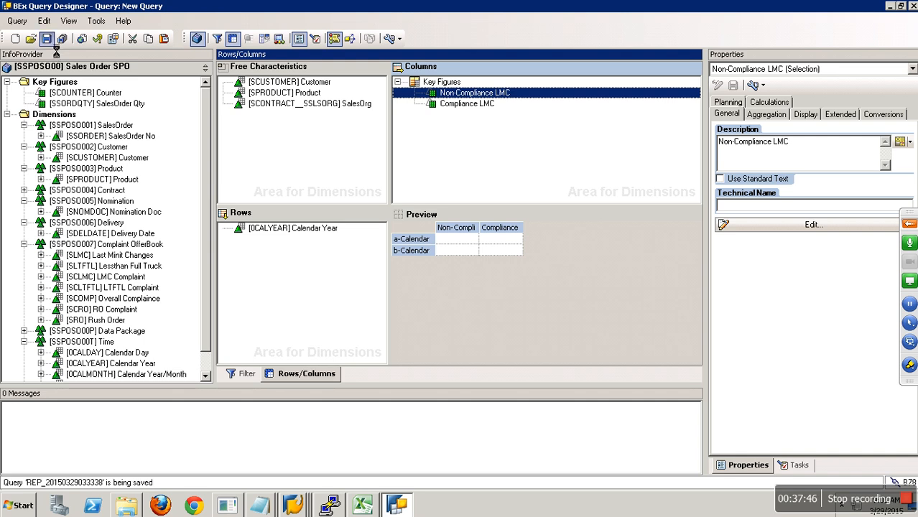
drag(526, 349, 394, 335)
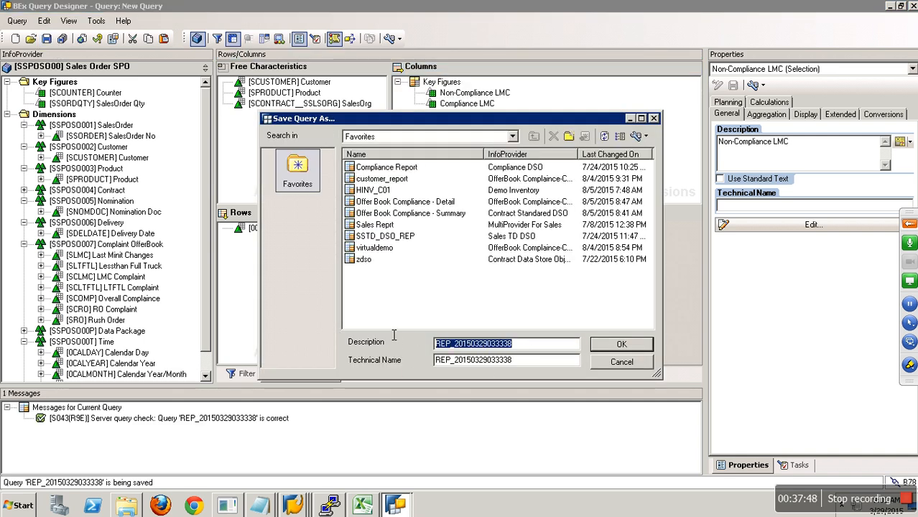
text(Sales Summary)
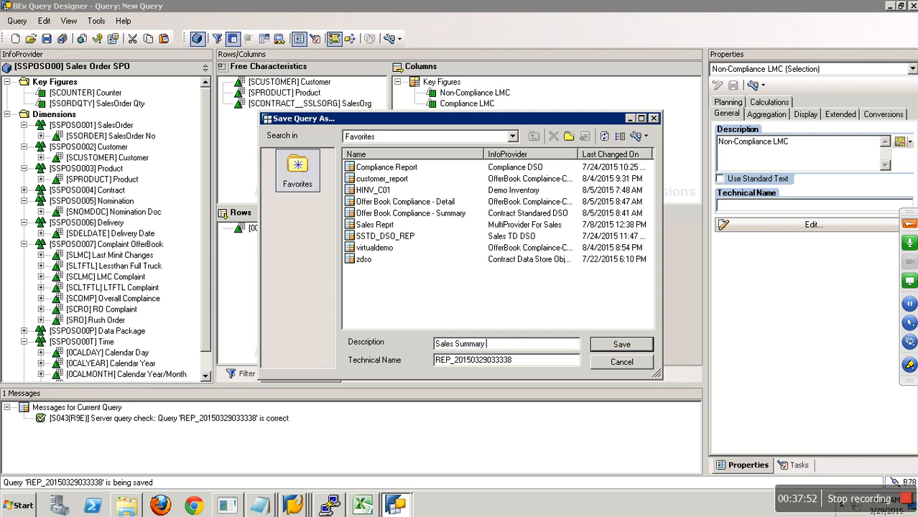
key(Tab)
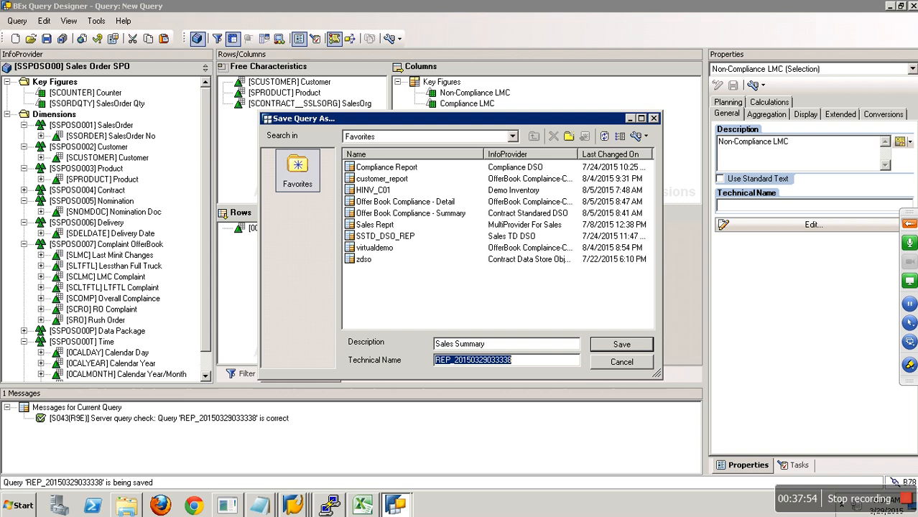
text(SALESSUMMARY)
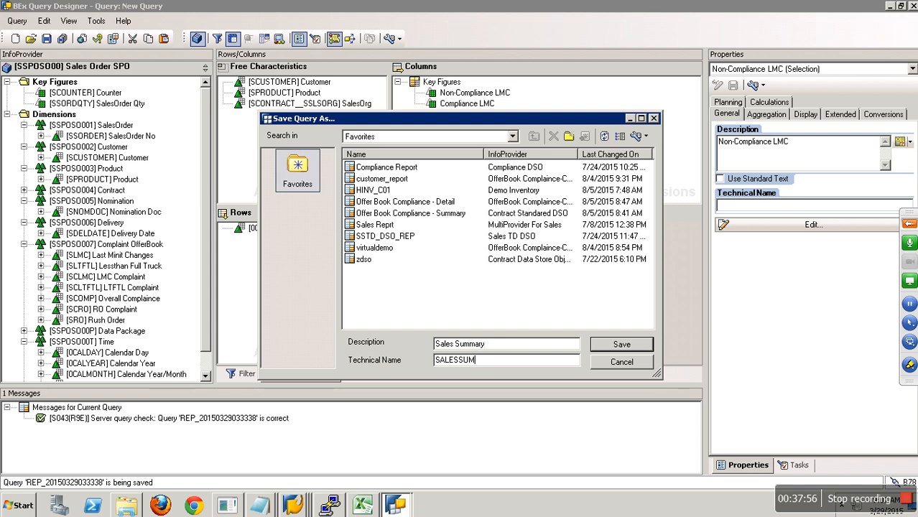
click(615, 350)
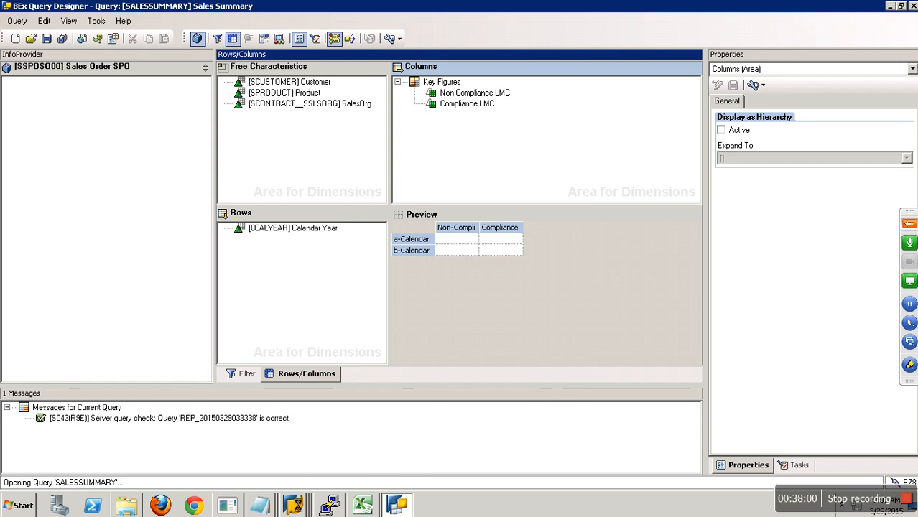
- Switch to the SSPOSO list output in SAP GUI, return to the Data Warehousing Workbench and collapse the Data Mart Layer DSOs
mouse_move(300, 506)
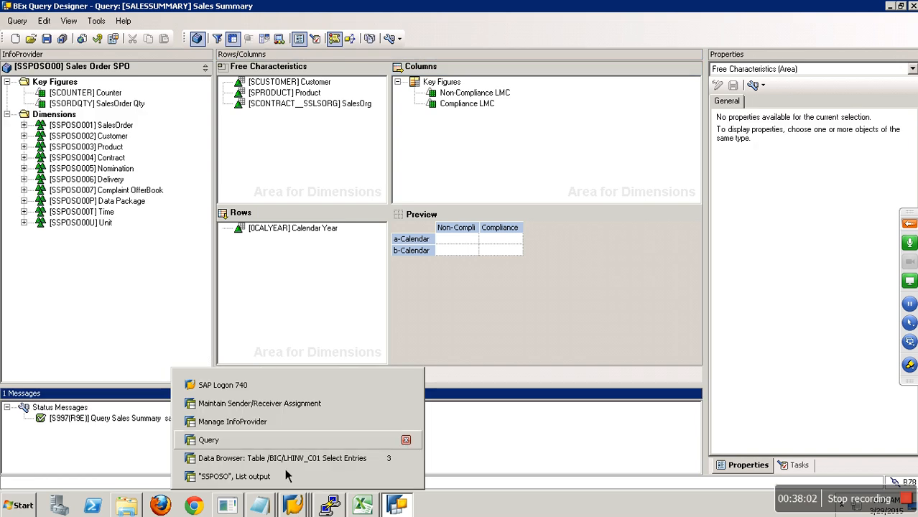
click(237, 476)
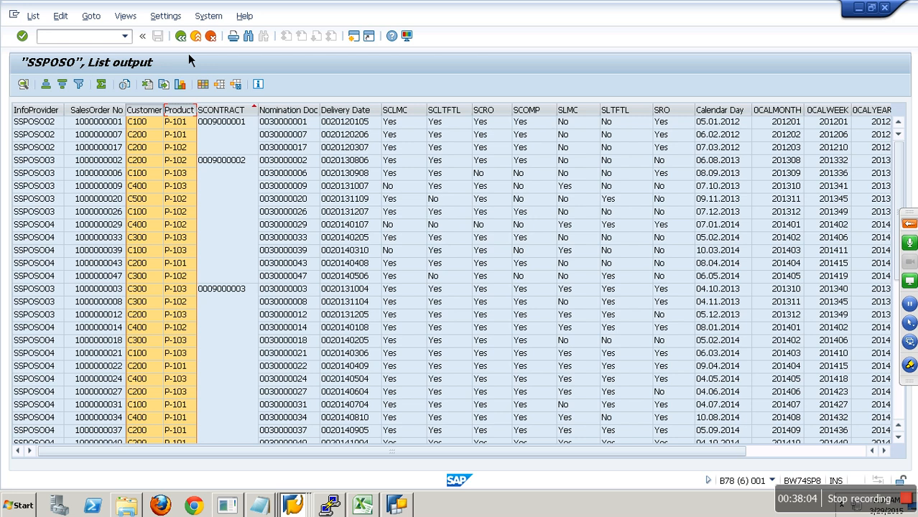
click(204, 40)
click(203, 40)
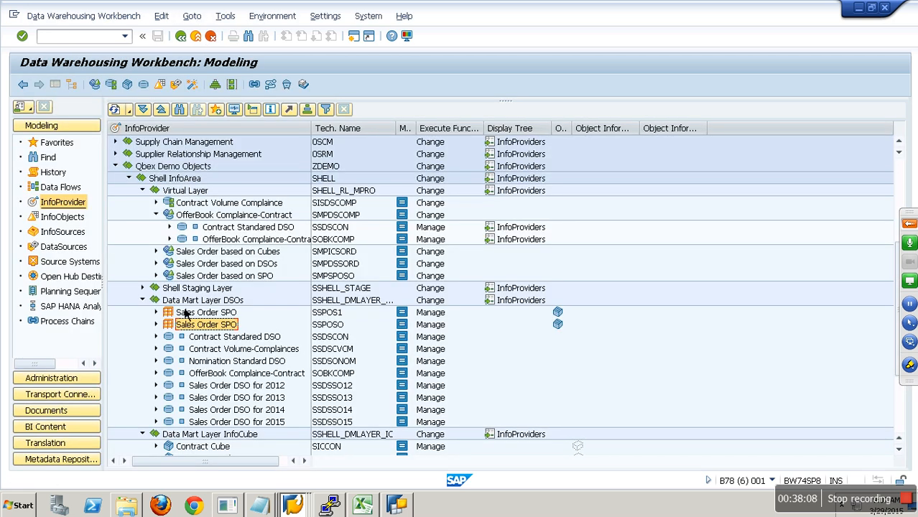
click(142, 300)
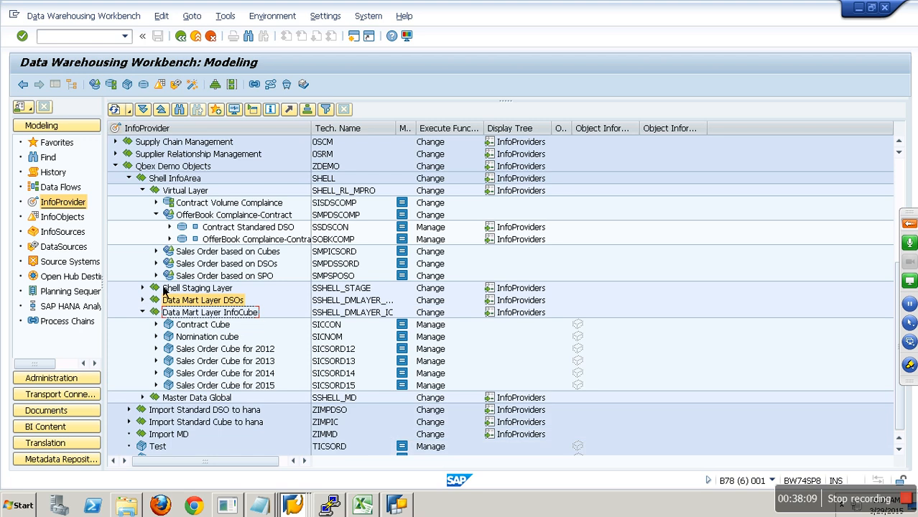
- Display all active data of the Contract Standared DSO and examine the contracts' start and end dates
right_click(243, 230)
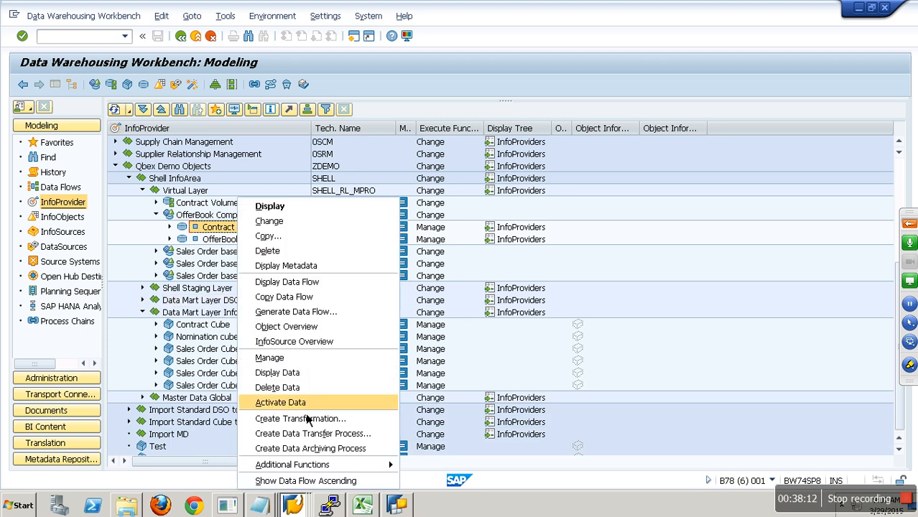
click(292, 371)
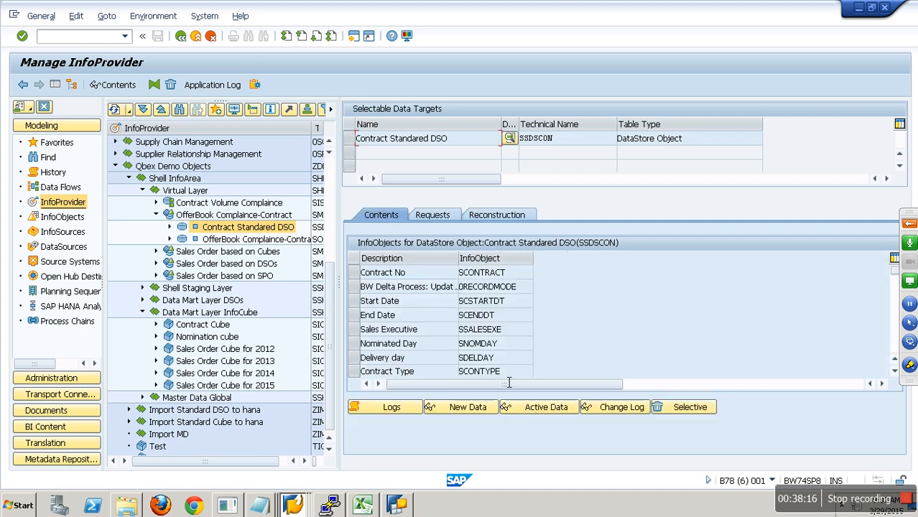
click(537, 412)
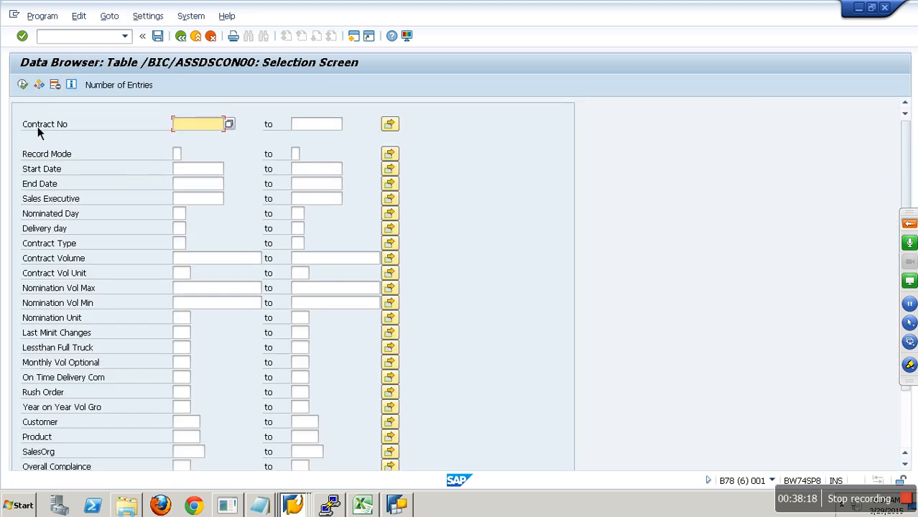
click(24, 84)
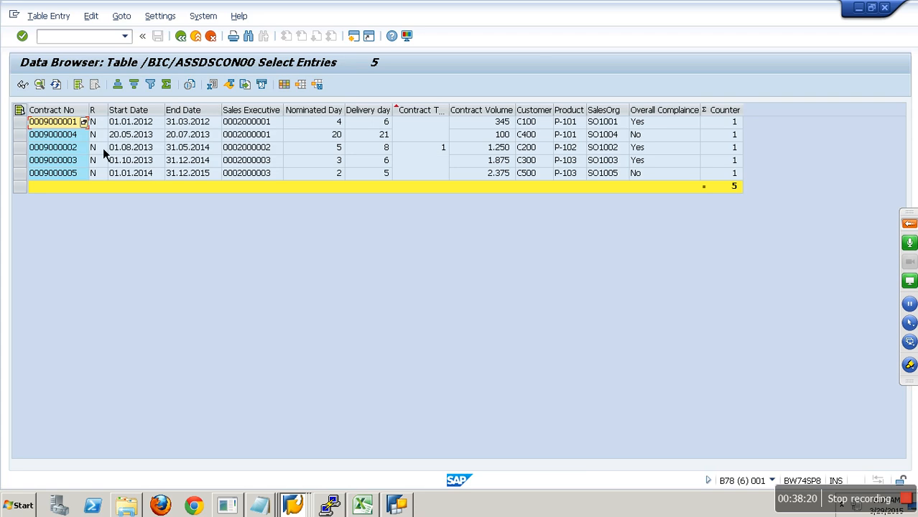
click(70, 113)
drag(153, 113, 192, 114)
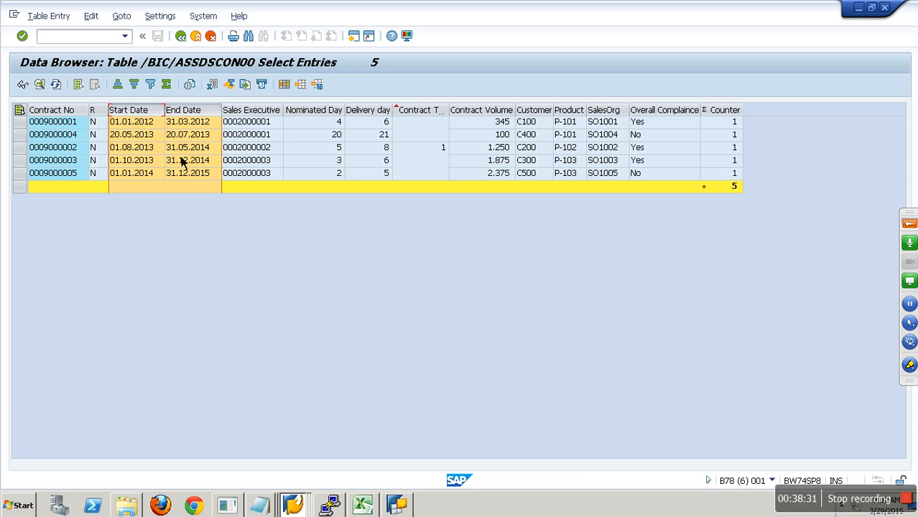
- Check the SAP system status information, including the database data, and close it
click(210, 21)
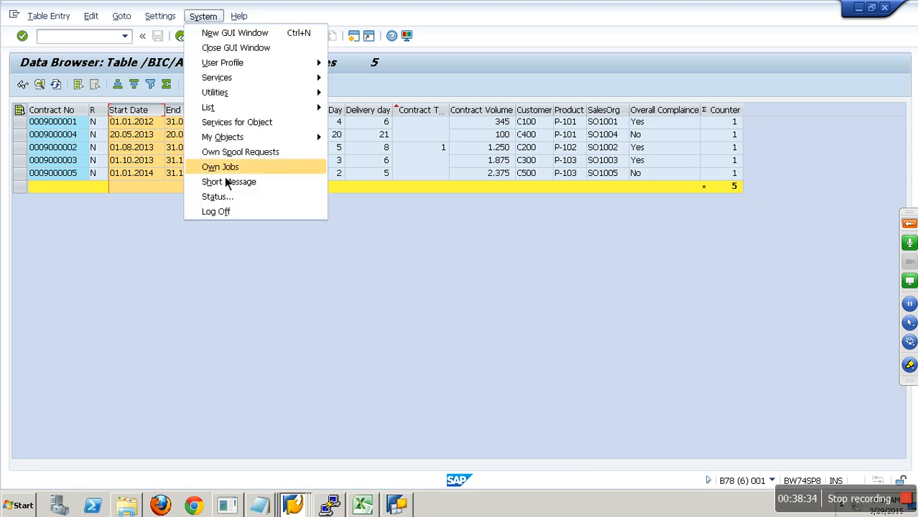
click(228, 201)
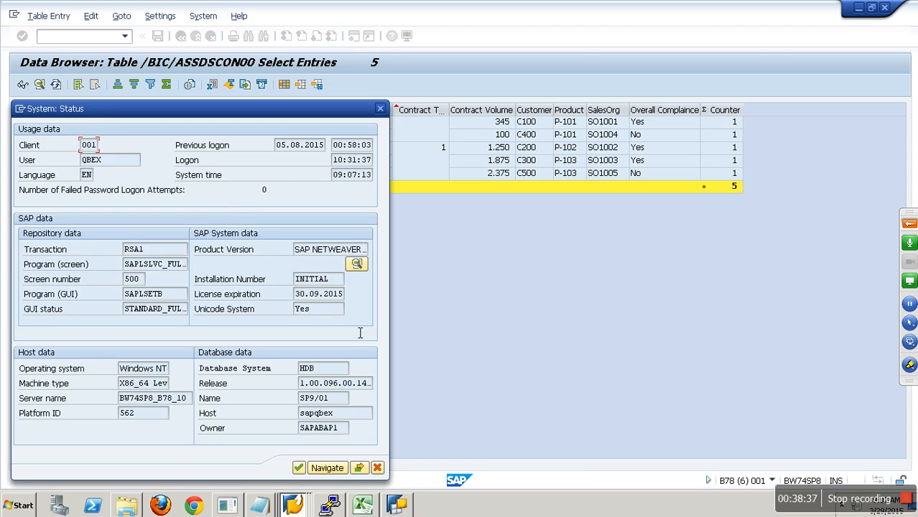
click(377, 467)
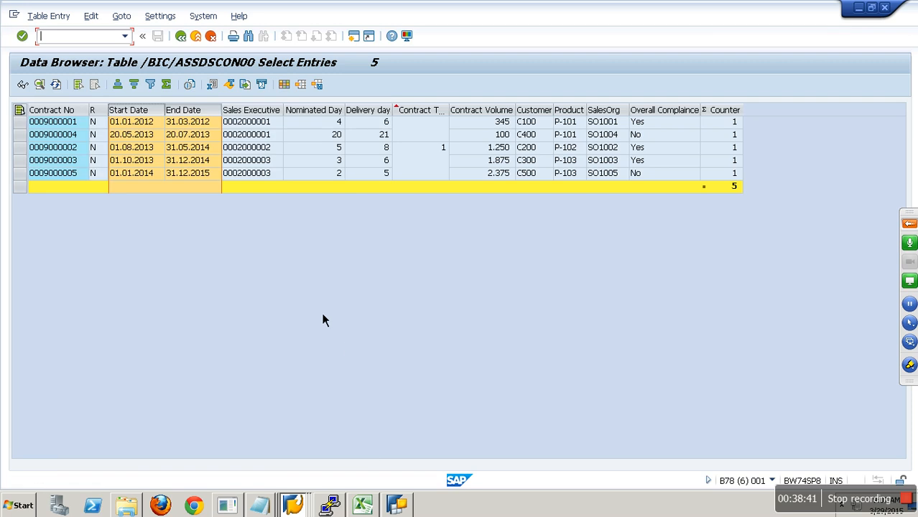
- Check the logon data and system time in the SAP system status, close it and return to the contract entries
click(203, 16)
click(259, 200)
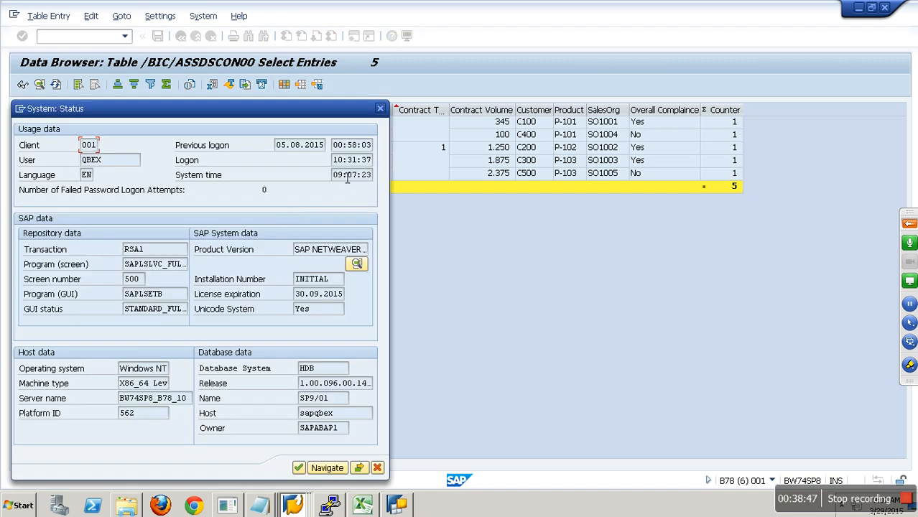
click(283, 148)
click(377, 467)
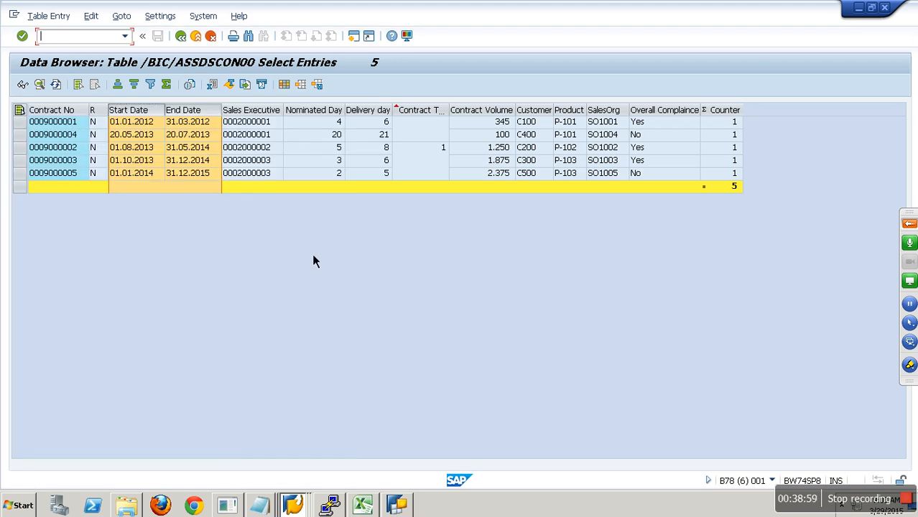
click(220, 188)
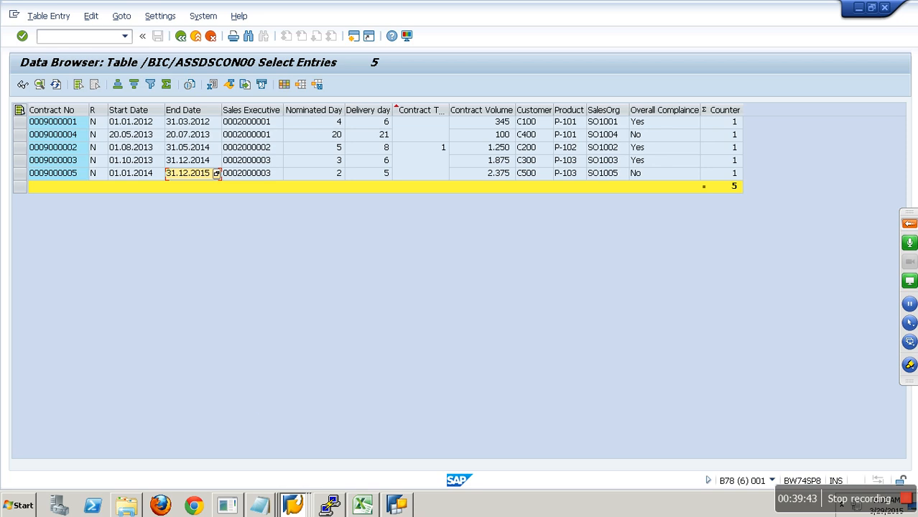
- Switch to BEx Query Designer and create a new query on the Contract Standared DSO, found by searching for ssdscon
click(399, 506)
click(400, 506)
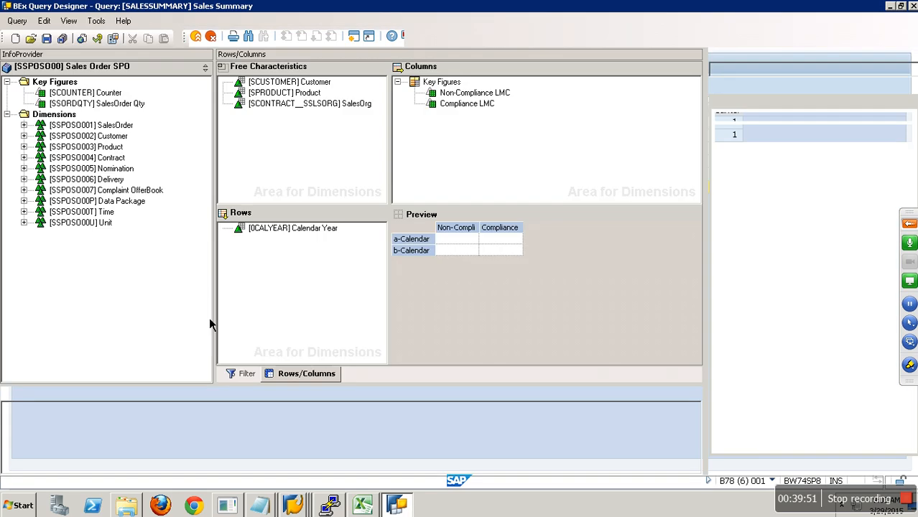
click(15, 38)
click(297, 173)
text(ssdcon)
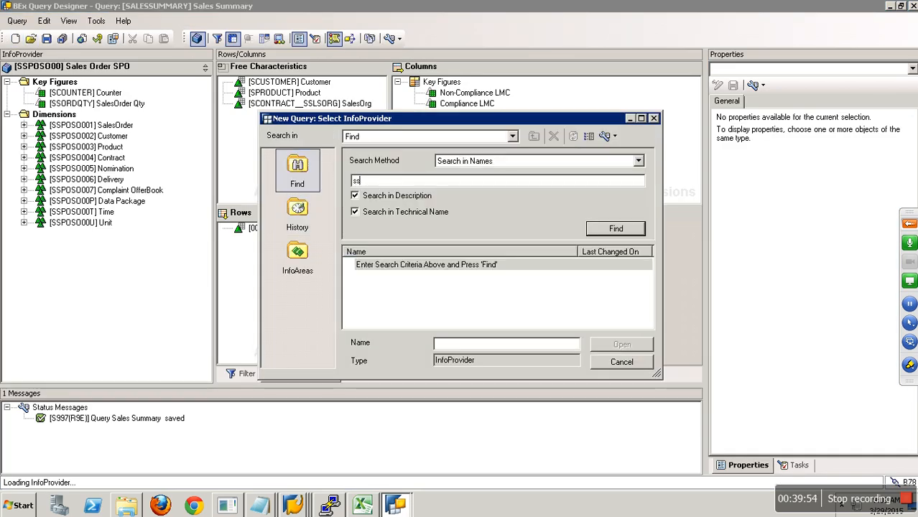
key(Return)
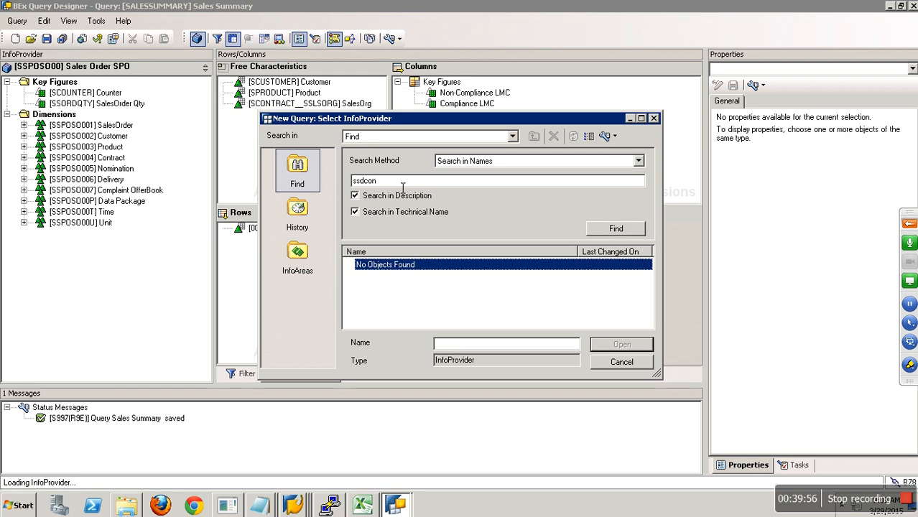
click(364, 181)
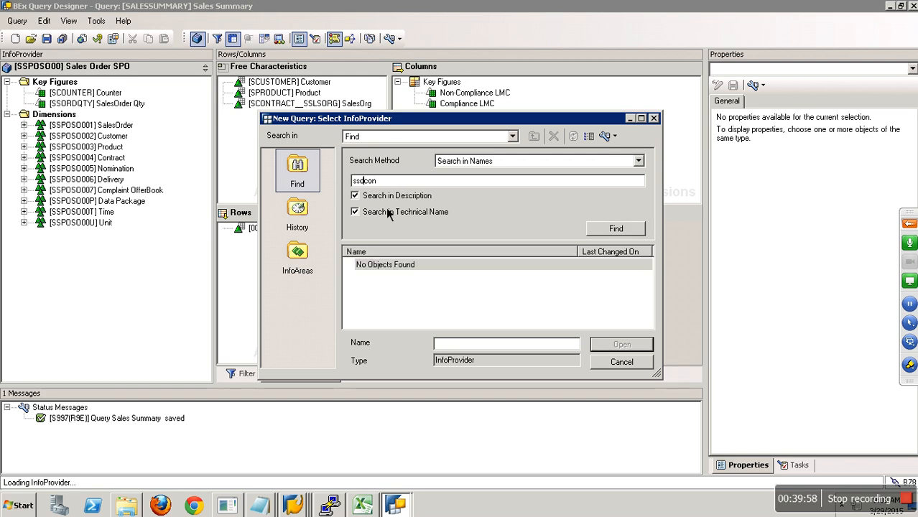
text(s)
key(Return)
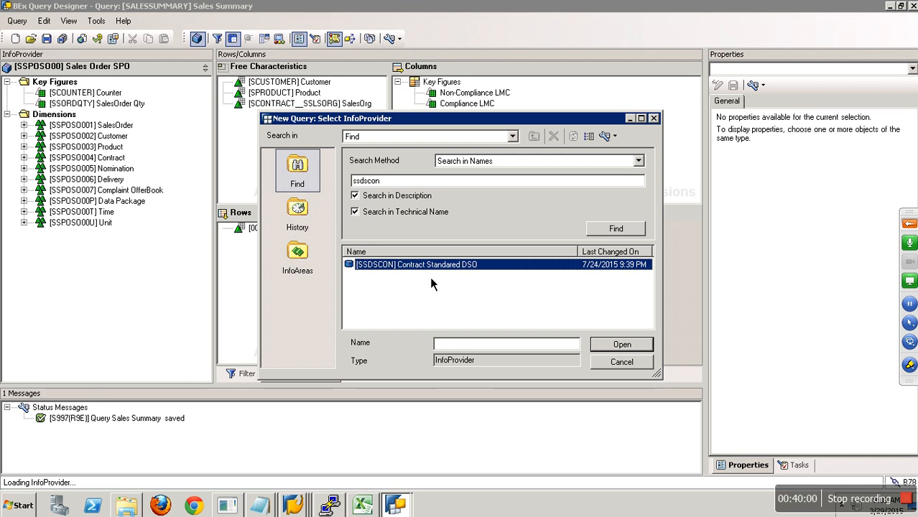
double_click(428, 270)
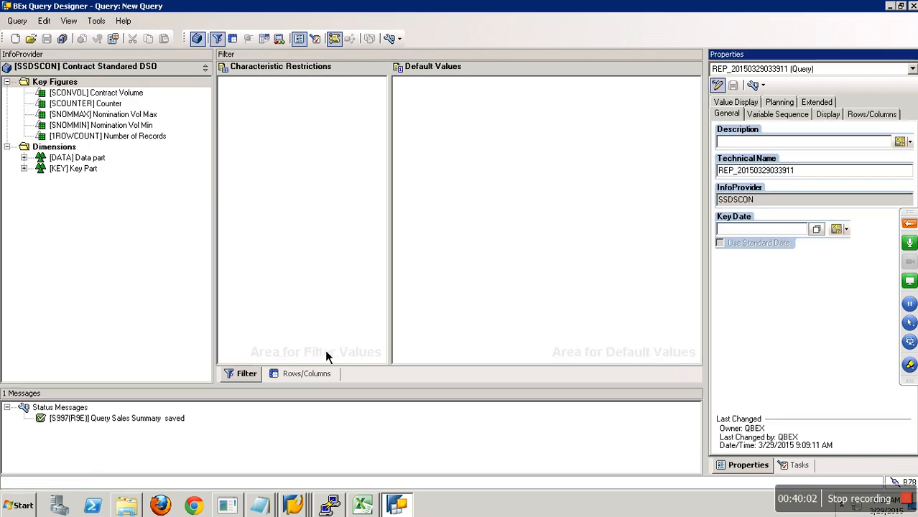
- Add Contract No from the key part and Customer and Product from the data part to the query rows
click(320, 378)
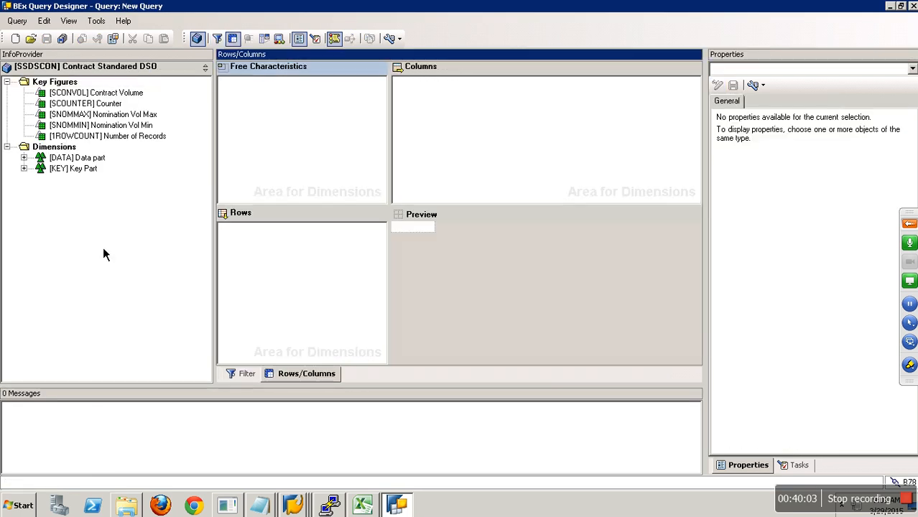
click(29, 171)
key(Down)
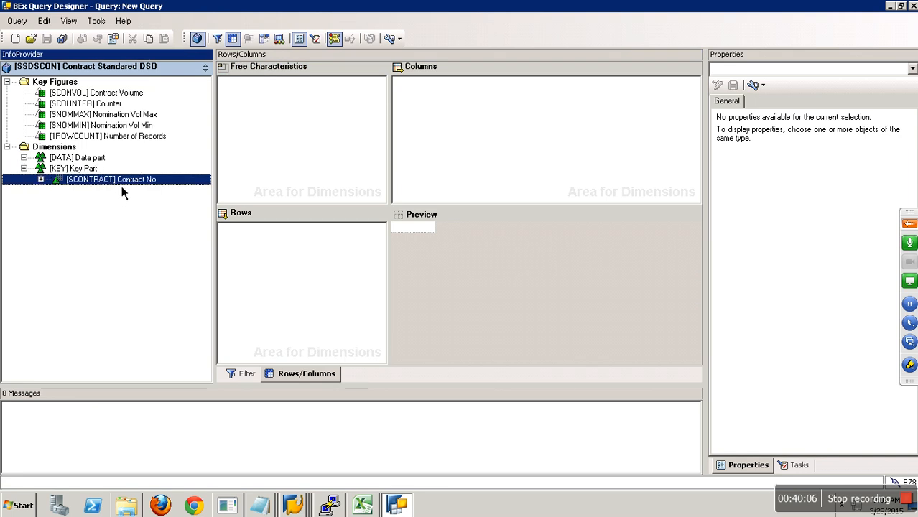
drag(108, 179, 244, 256)
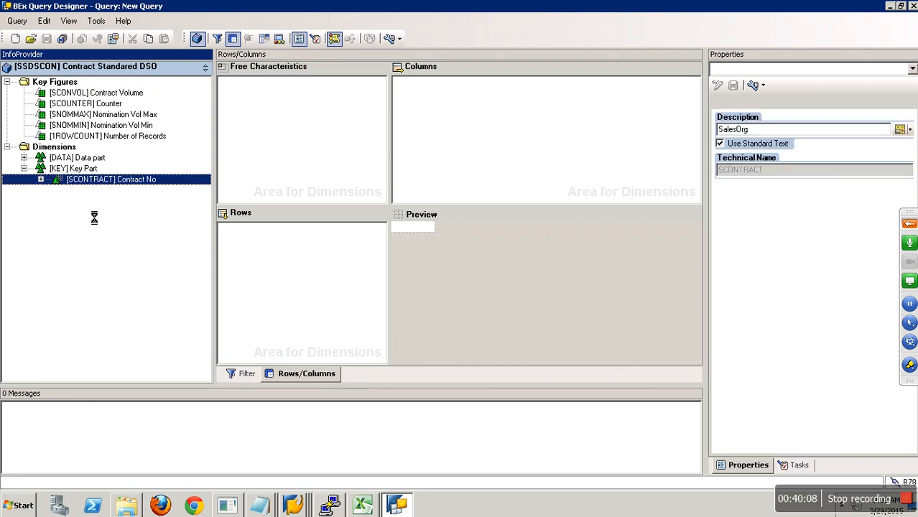
double_click(34, 161)
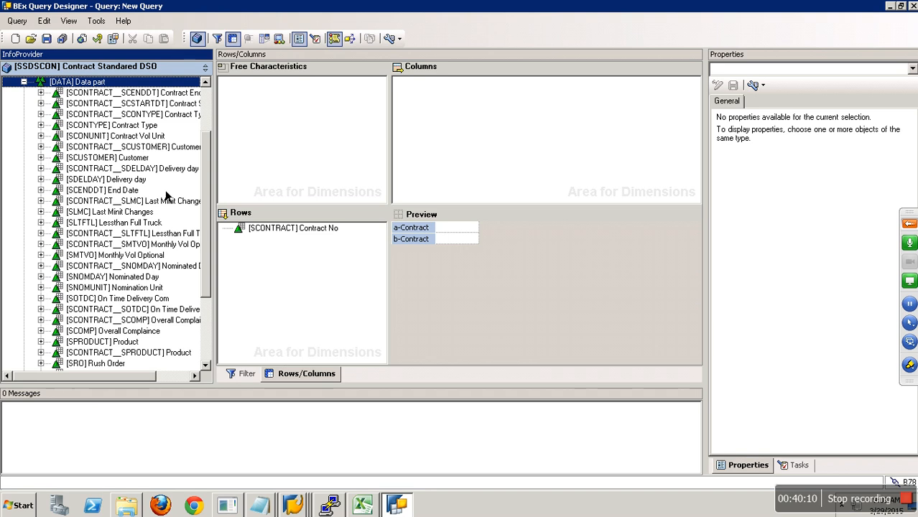
click(147, 161)
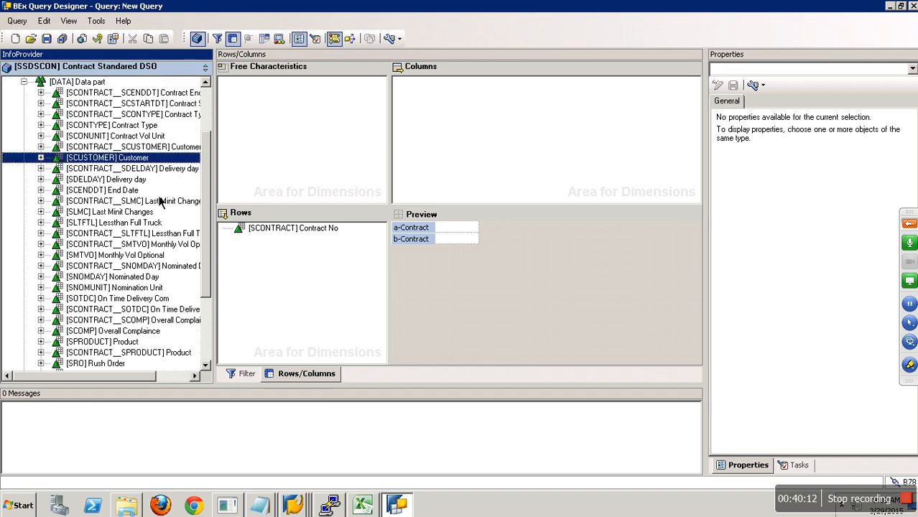
ctrl+click(137, 343)
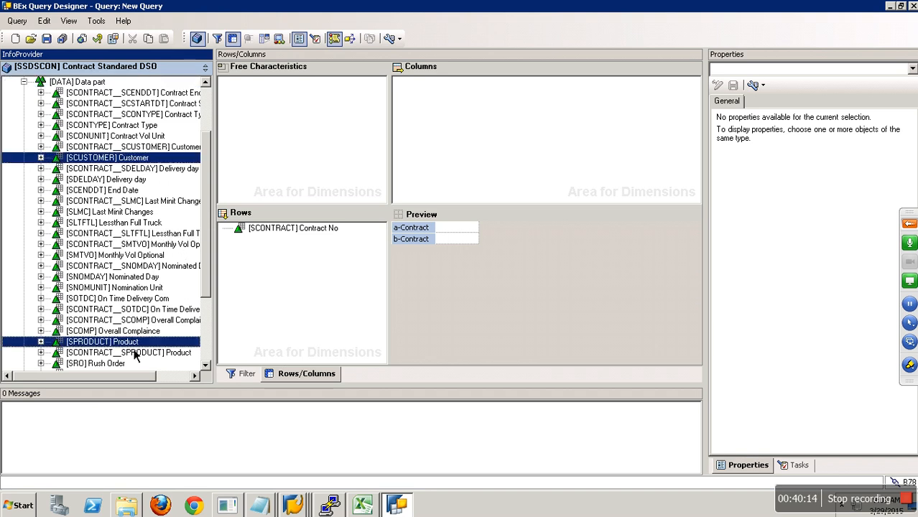
drag(136, 163, 271, 244)
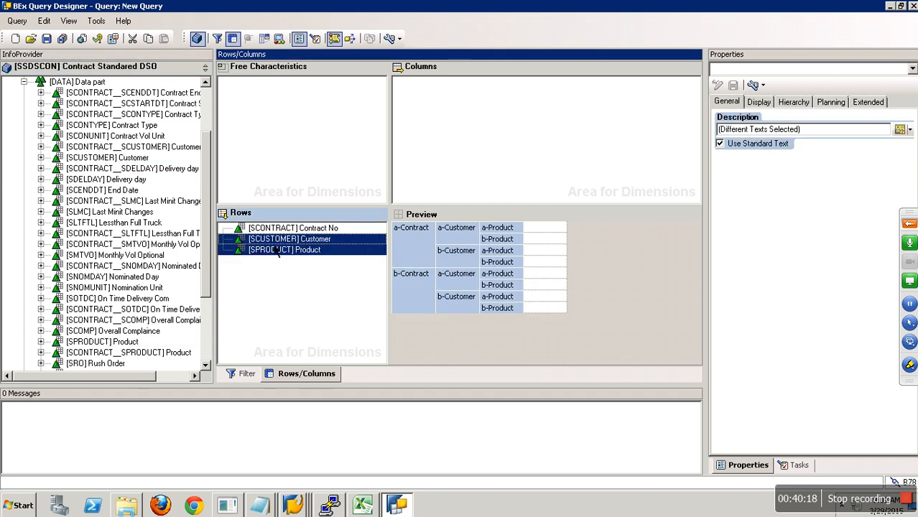
- Add Sales Executive and SalesOrg below Product in the rows, and the Contract Volume key figure to the columns
click(210, 217)
drag(210, 217, 218, 286)
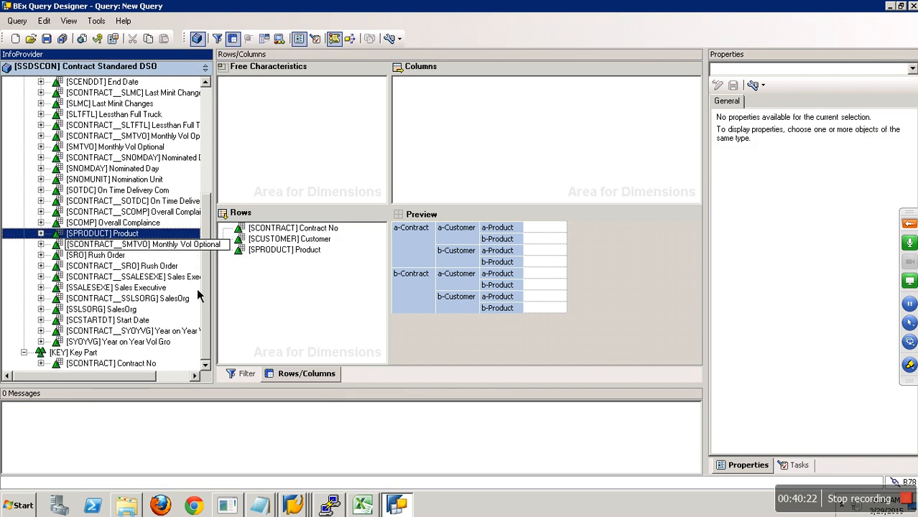
drag(155, 290, 275, 261)
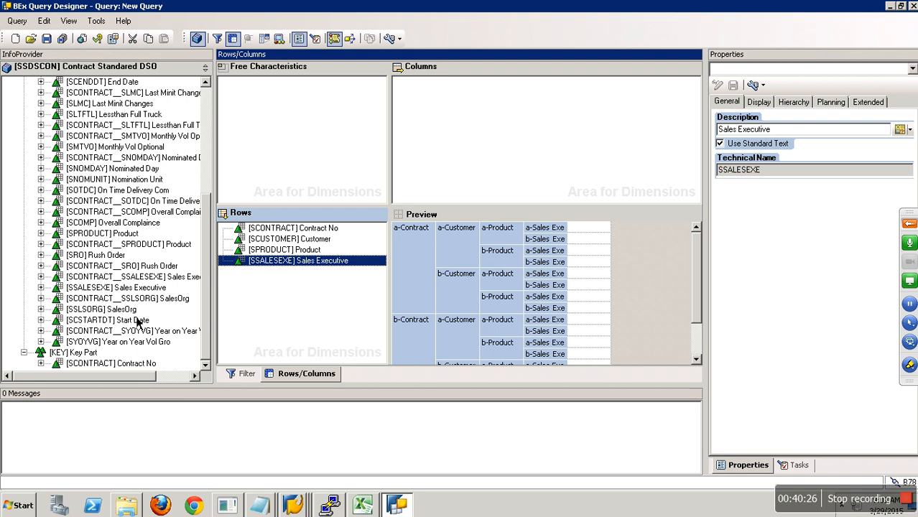
click(193, 310)
drag(194, 313, 273, 281)
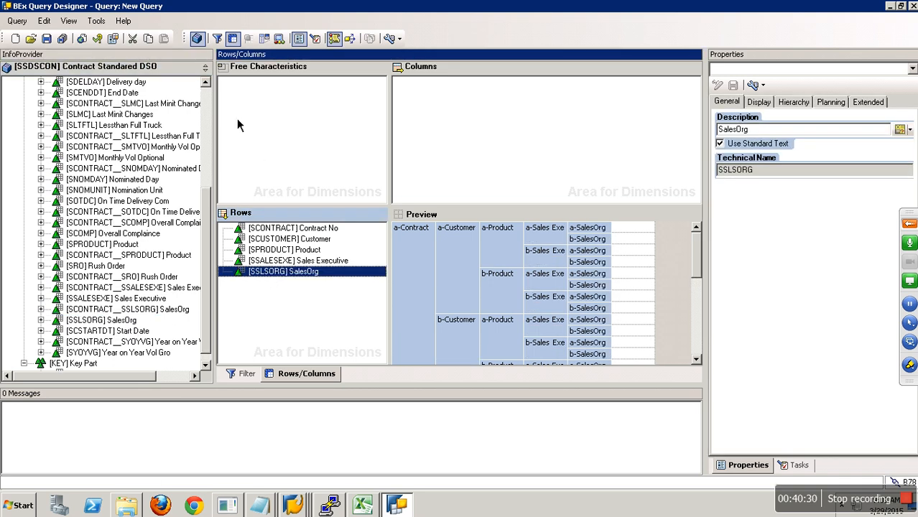
click(206, 112)
drag(108, 104, 456, 107)
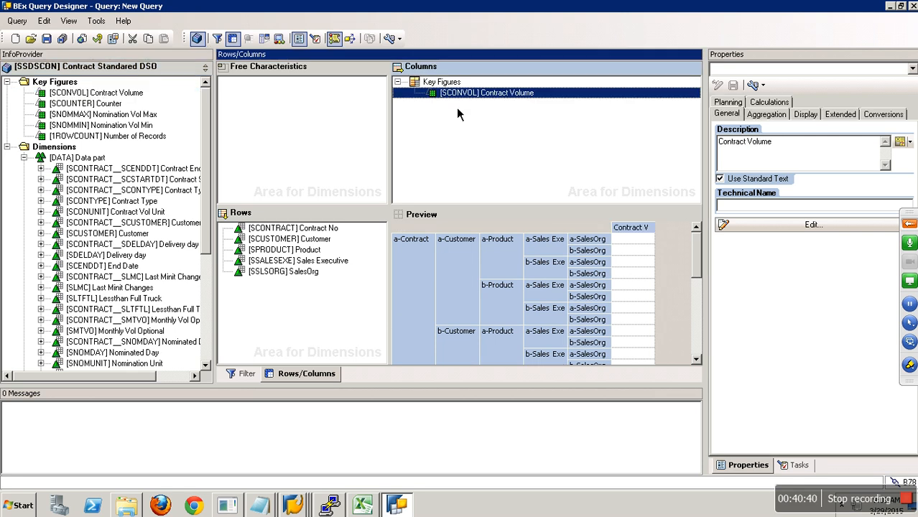
- Set the results rows of all five row characteristics to Always Suppress
click(313, 228)
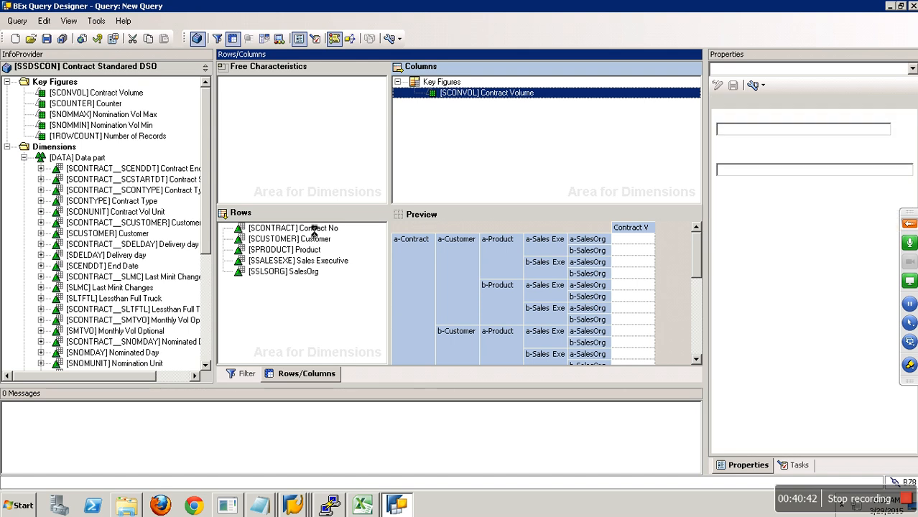
ctrl+click(314, 273)
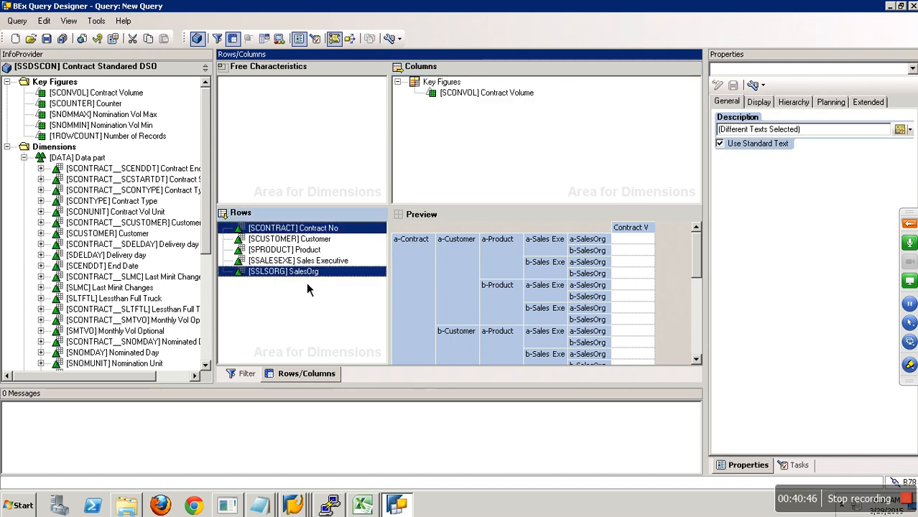
ctrl+click(303, 260)
ctrl+click(306, 250)
ctrl+click(309, 240)
click(758, 102)
click(767, 316)
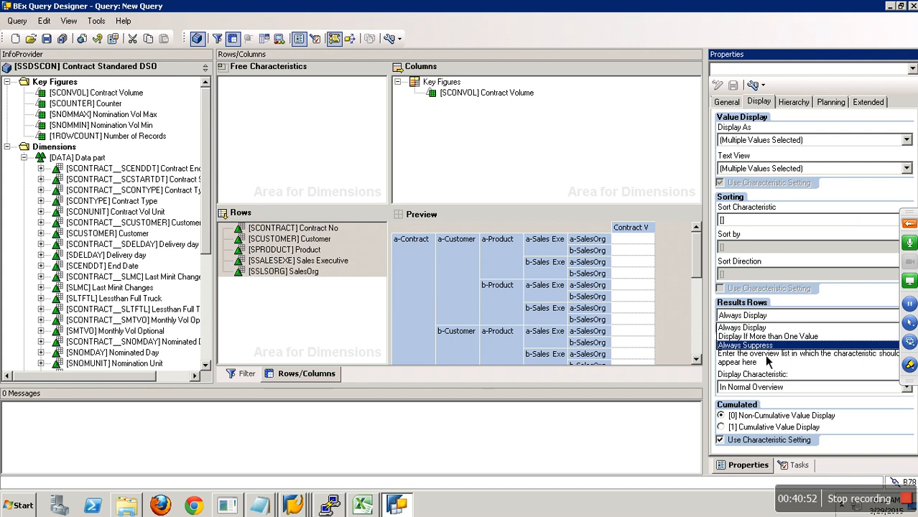
click(766, 346)
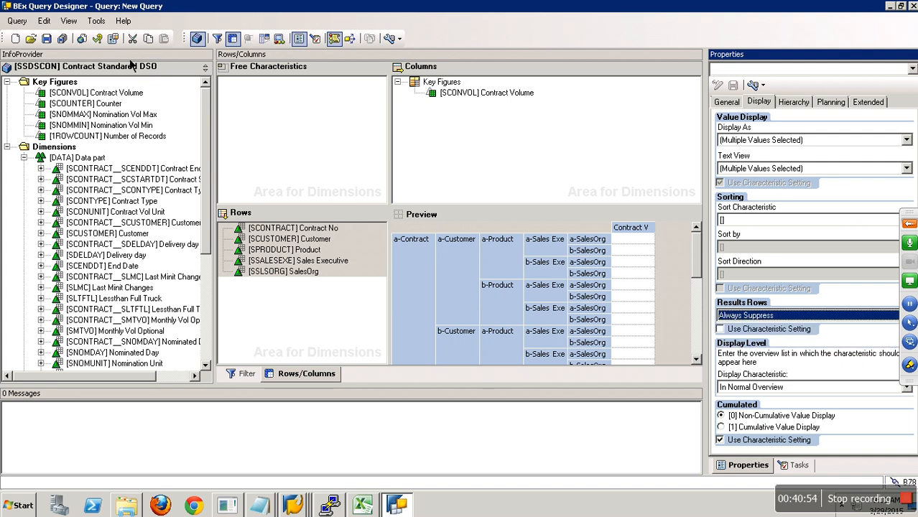
- Save the query in the favorites with description valid contracts and technical name VALIDCON
click(46, 38)
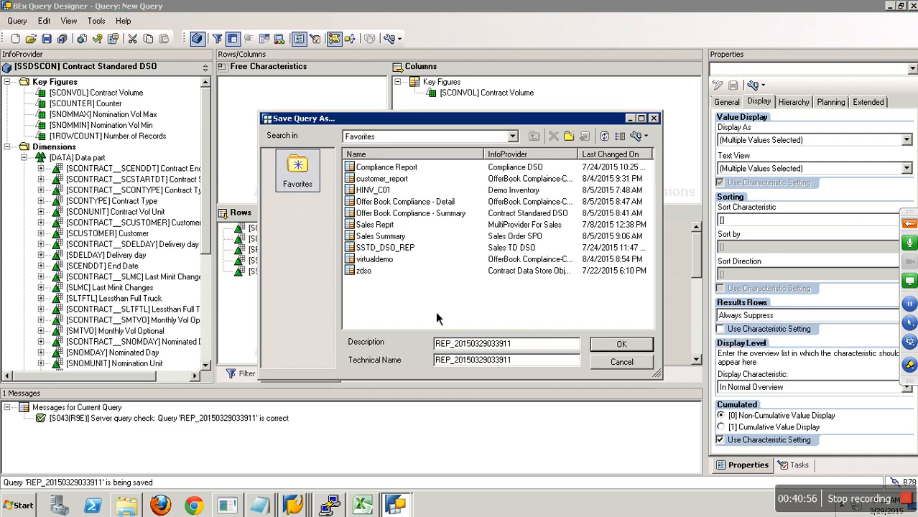
double_click(528, 347)
text(valid con)
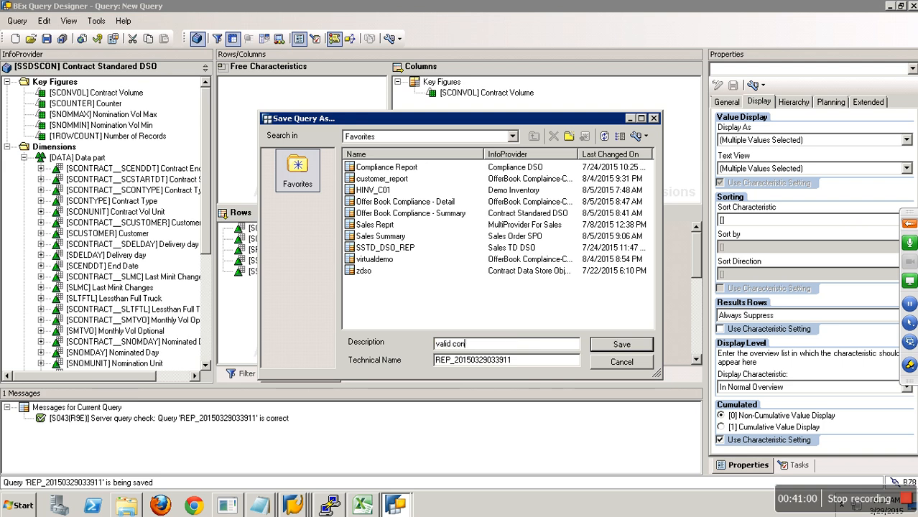
text(tracts)
key(Tab)
text(VALIDCON)
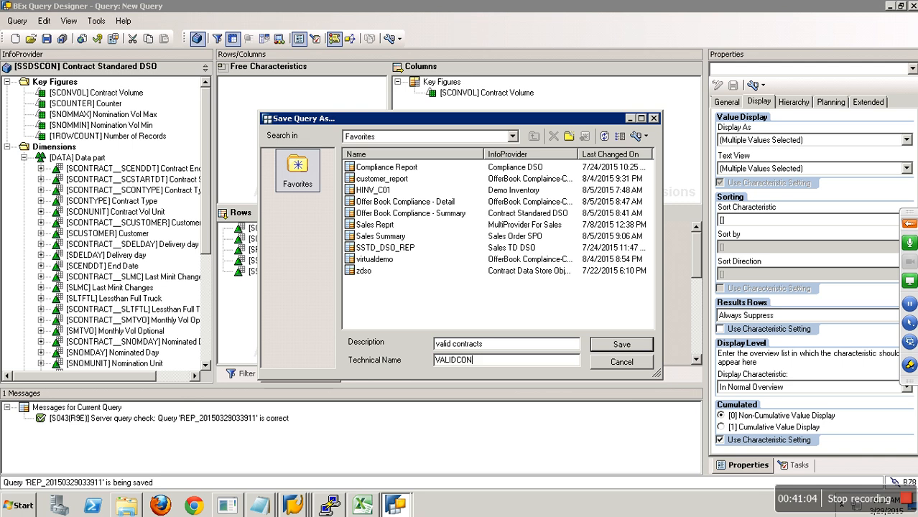
key(Return)
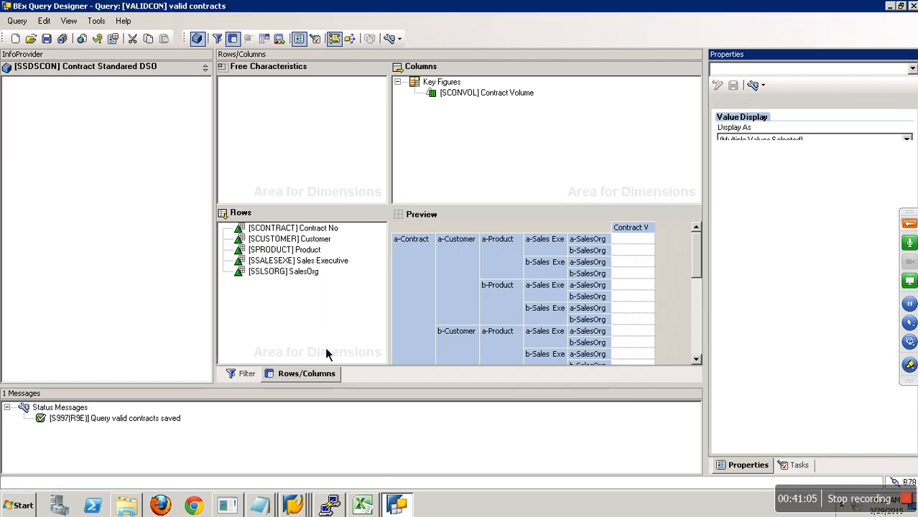
- Copy the technical name VALIDCON from the query properties and switch to the Query window in SAP GUI
click(324, 374)
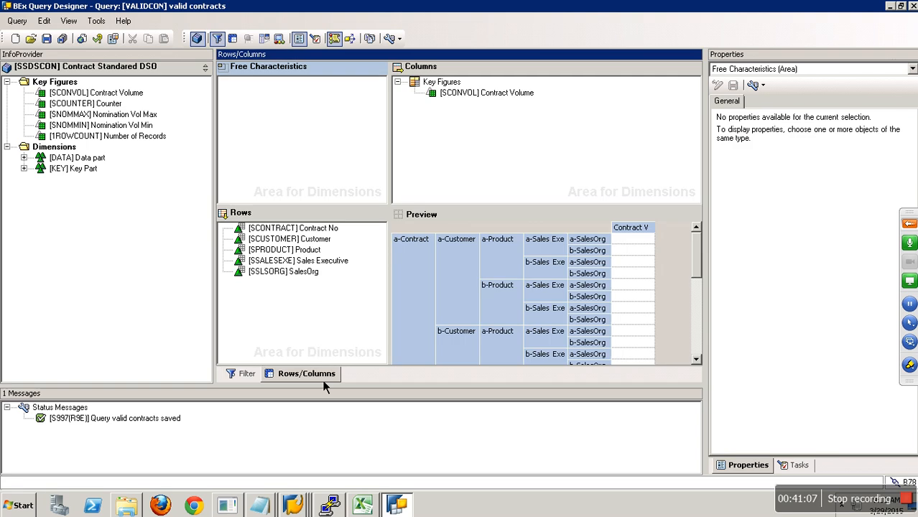
click(296, 506)
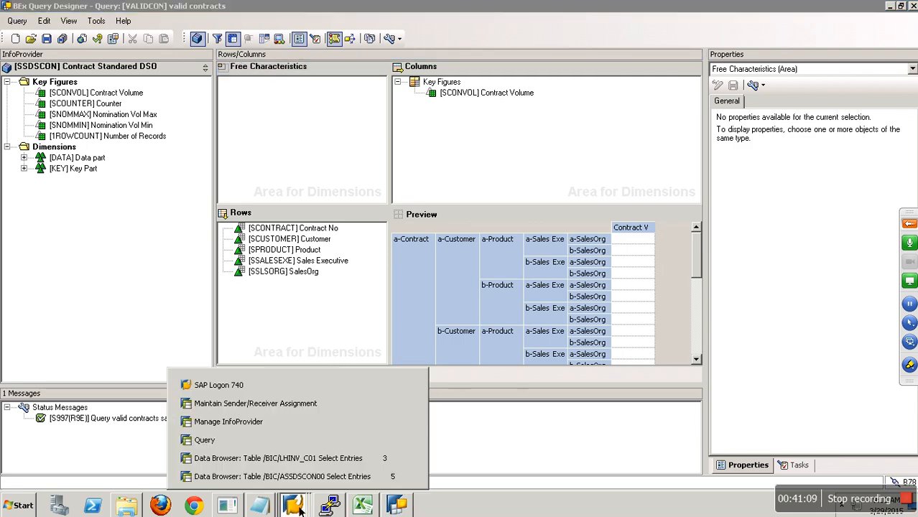
click(786, 68)
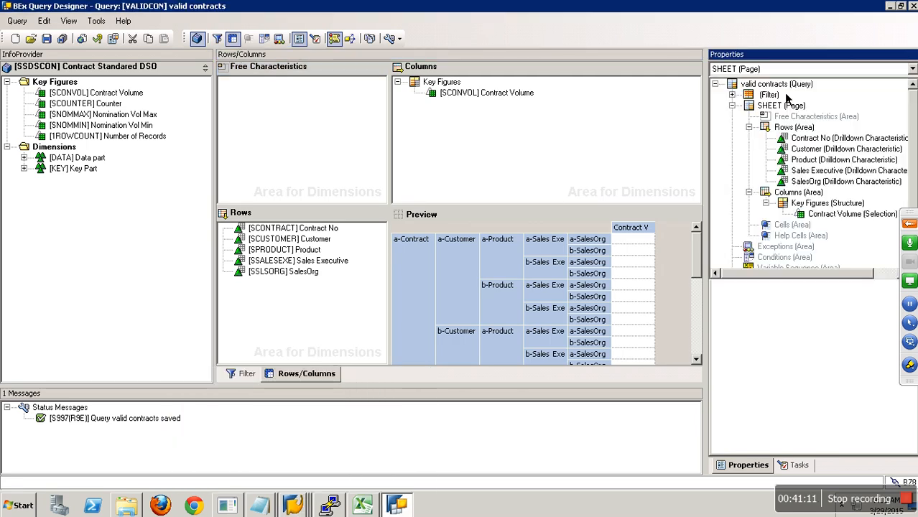
click(783, 84)
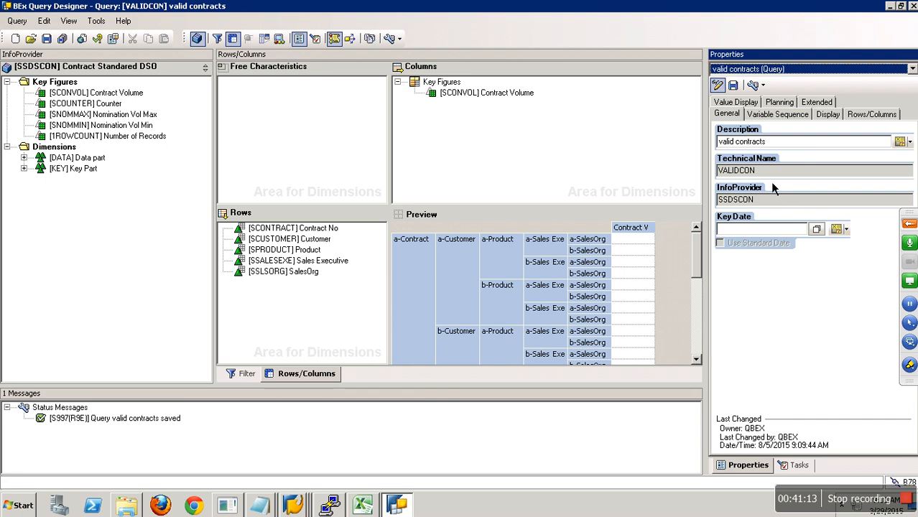
double_click(718, 176)
key(ctrl+c)
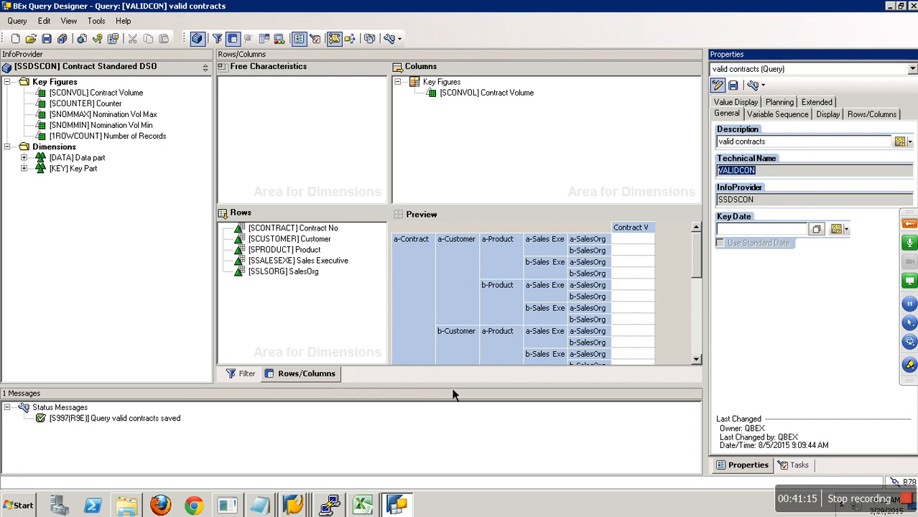
click(300, 503)
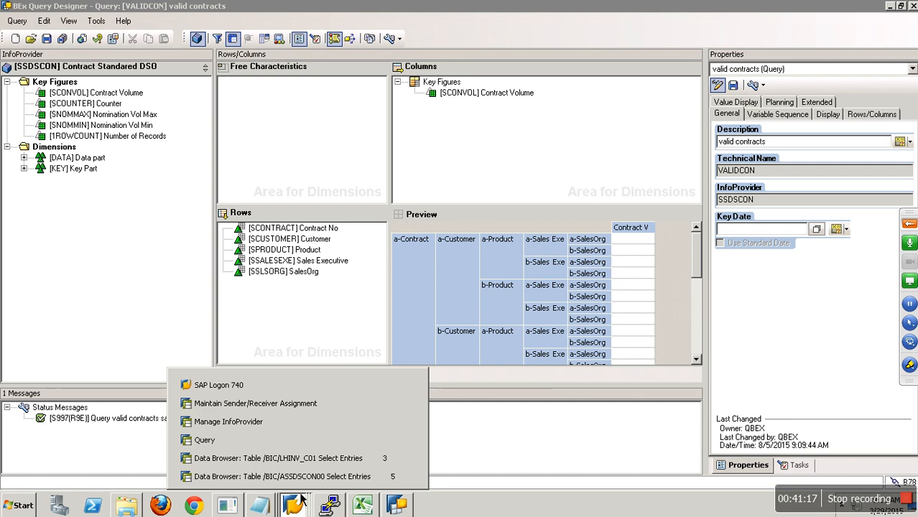
click(288, 440)
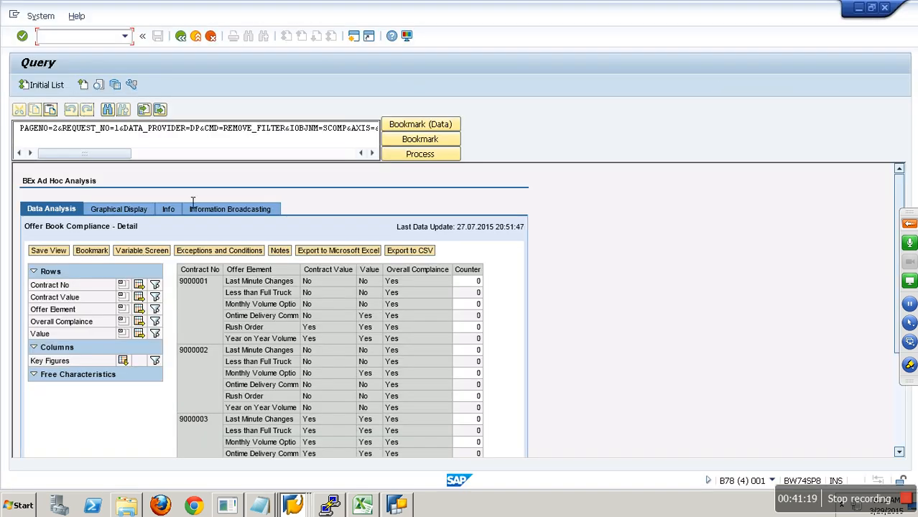
- Execute query SSDSCON/VALIDCON from the Query Monitor, then switch back to BEx Query Designer
click(192, 39)
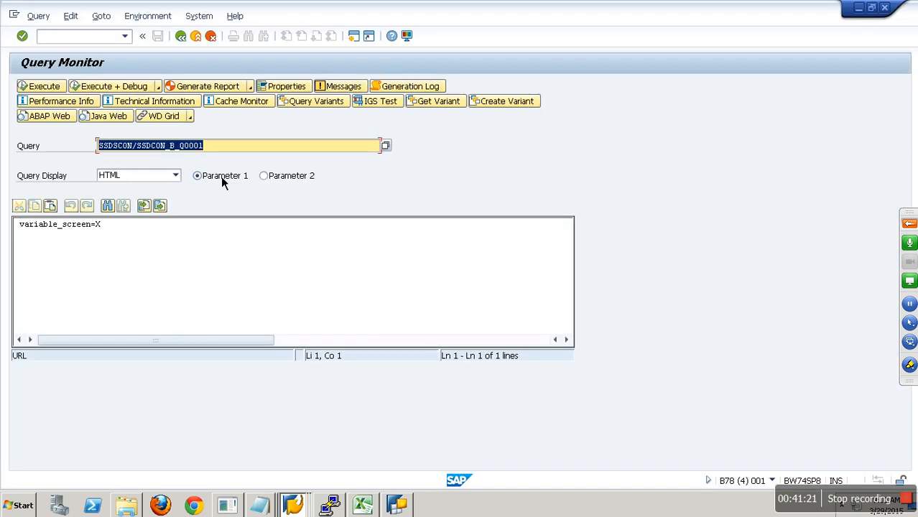
key(ctrl+v)
key(Return)
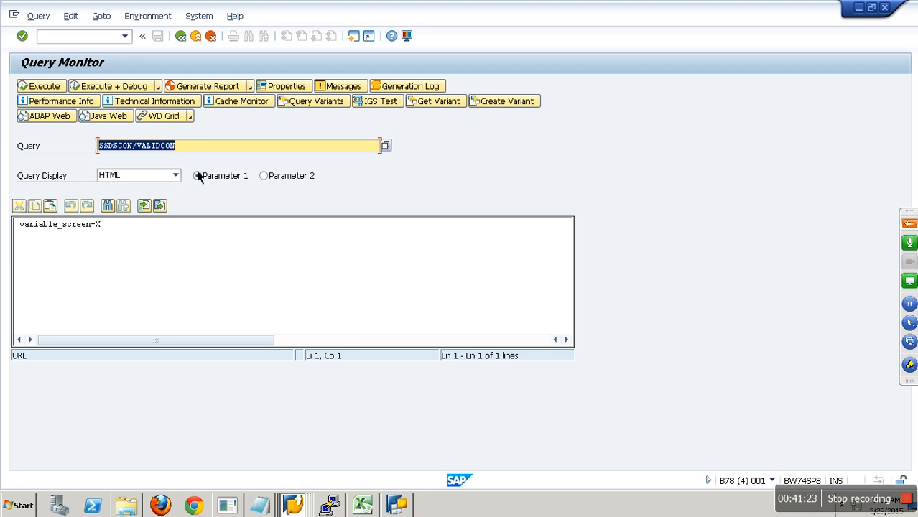
click(41, 88)
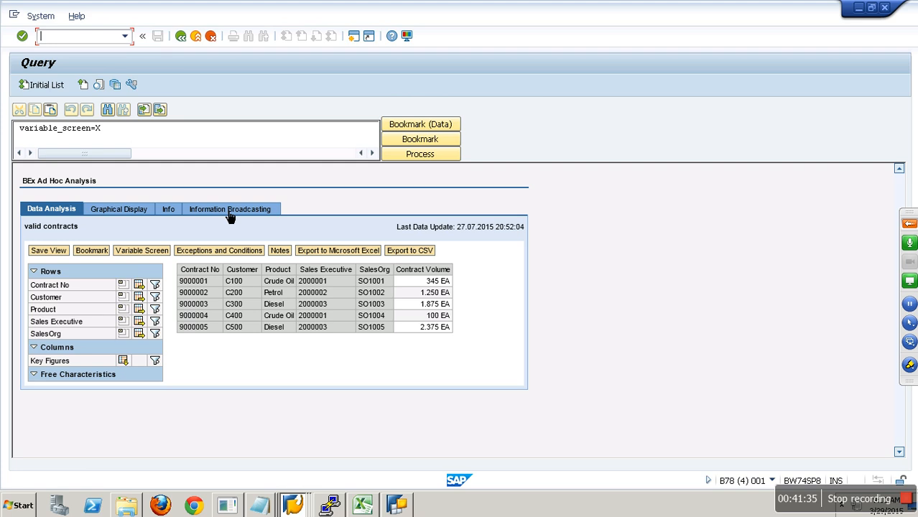
click(410, 508)
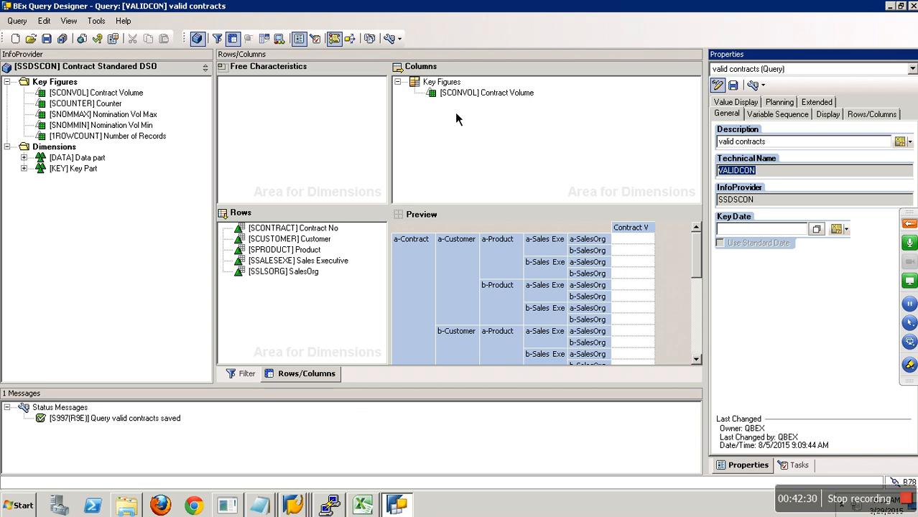
right_click(456, 83)
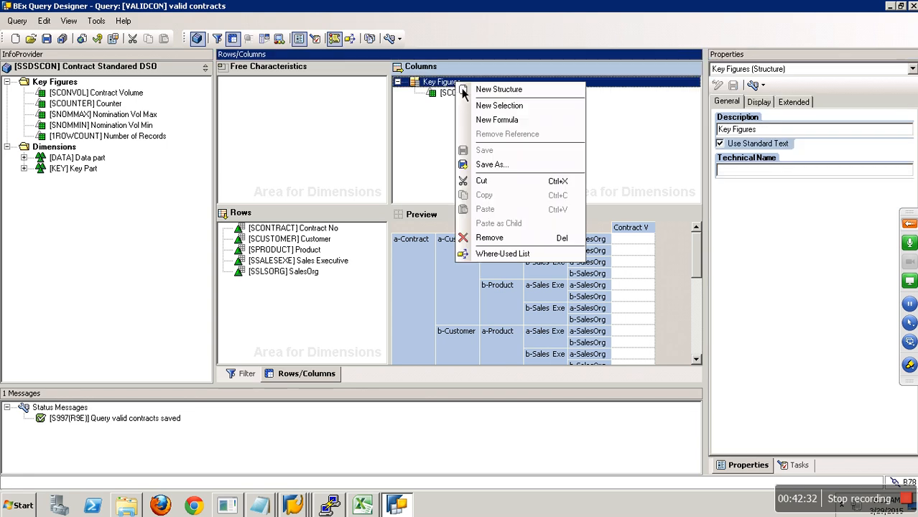
click(499, 108)
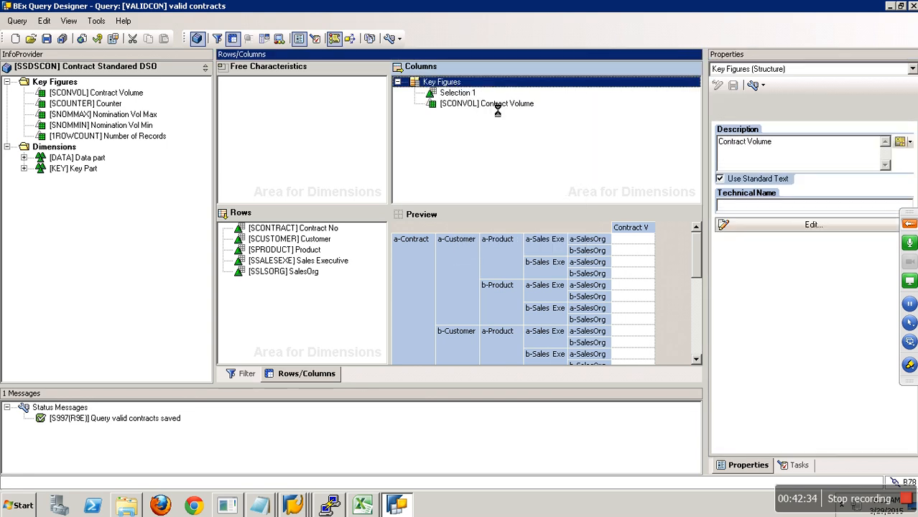
right_click(461, 92)
click(500, 105)
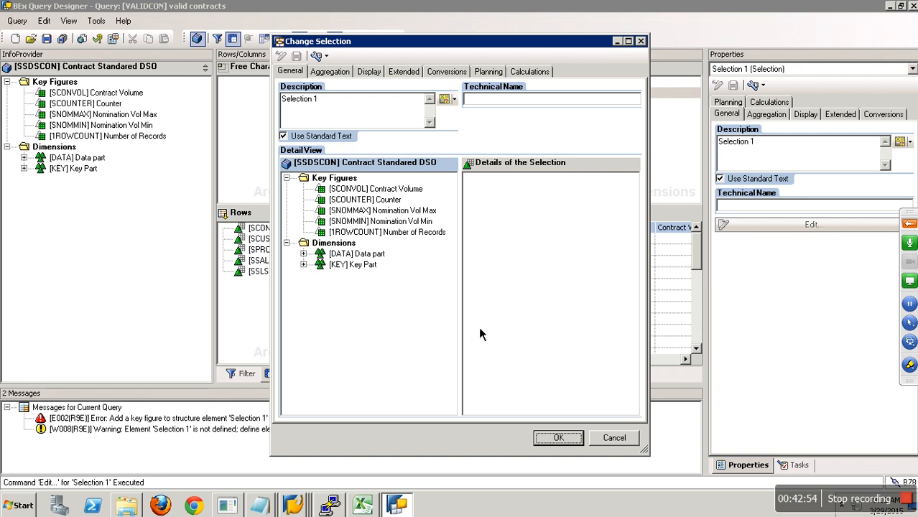
click(614, 438)
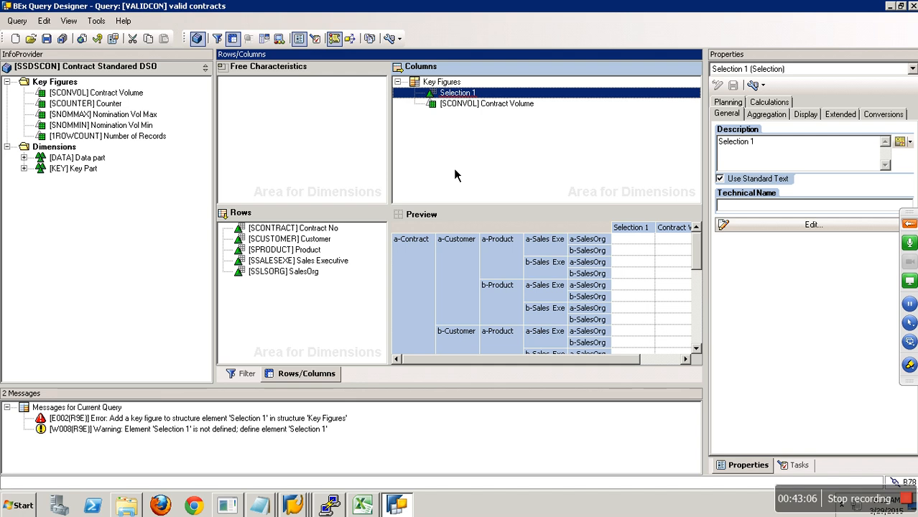
right_click(452, 94)
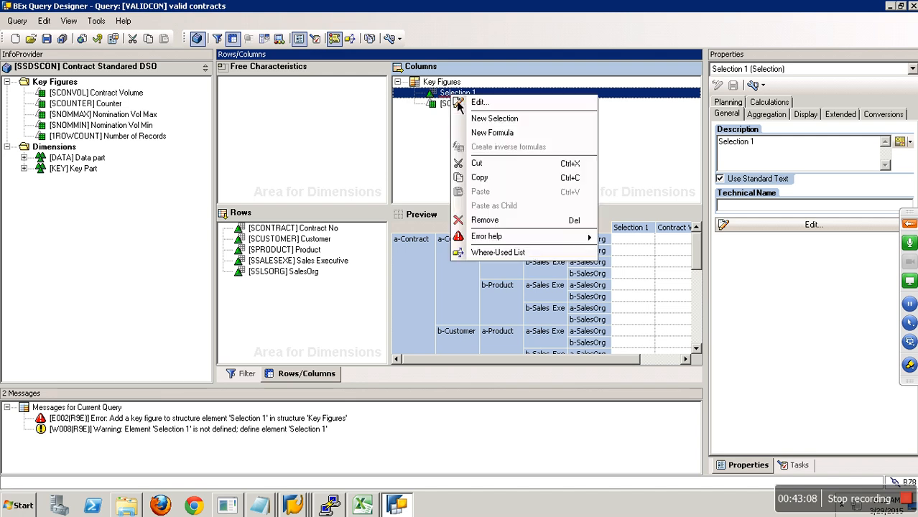
click(484, 221)
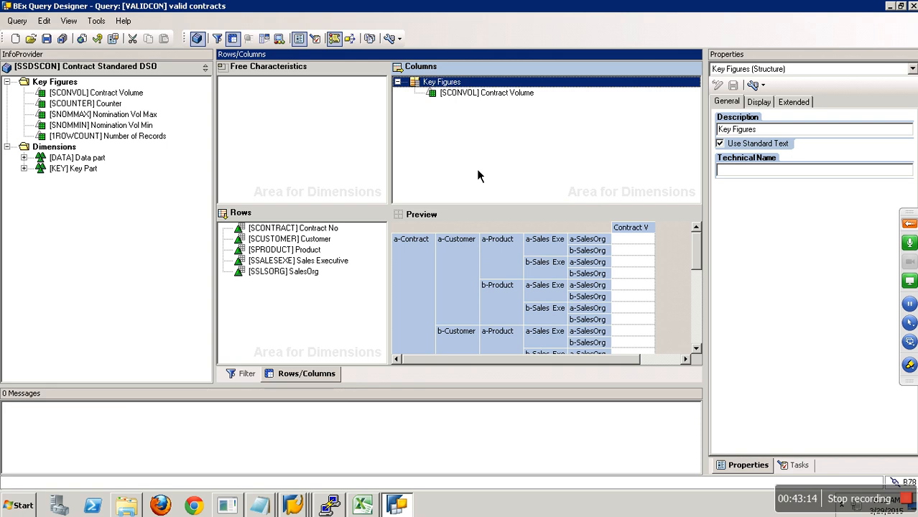
- Add the End Date (SCENDDT) characteristic from the Data part dimension to the filter's characteristic restrictions
click(244, 375)
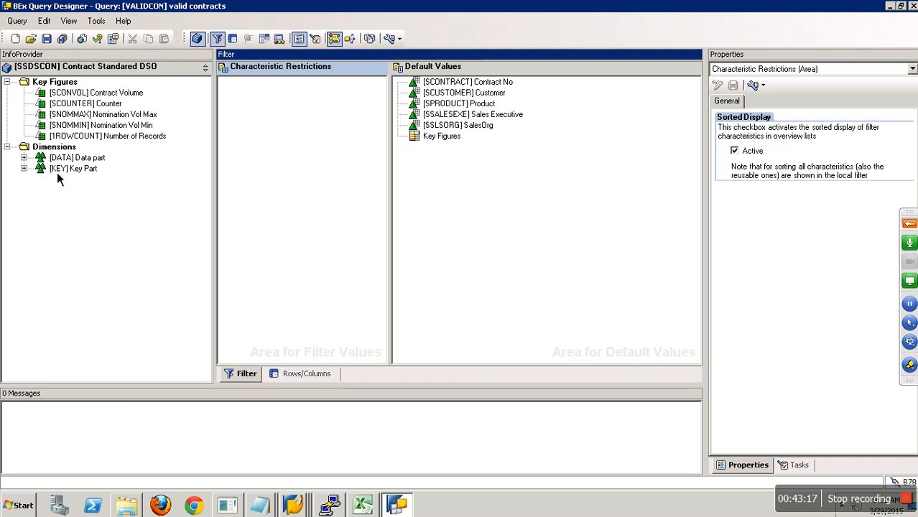
click(24, 159)
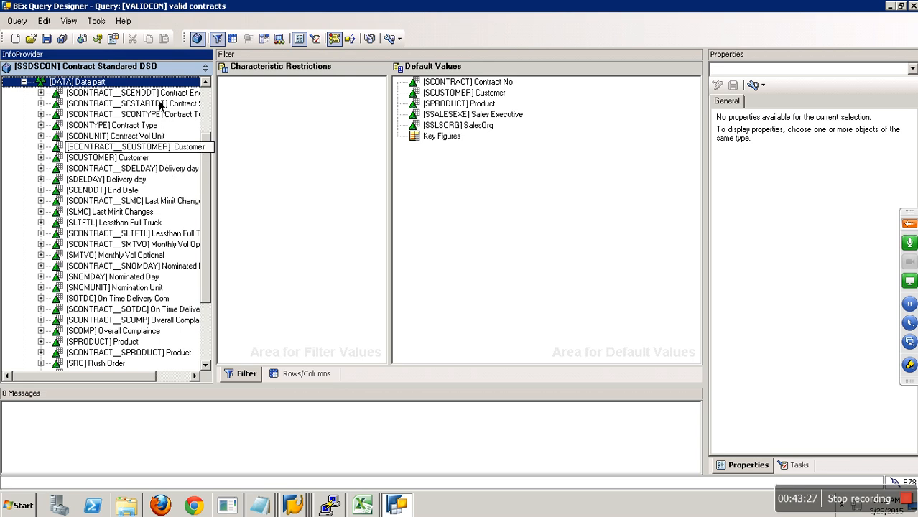
click(236, 101)
drag(212, 291, 220, 366)
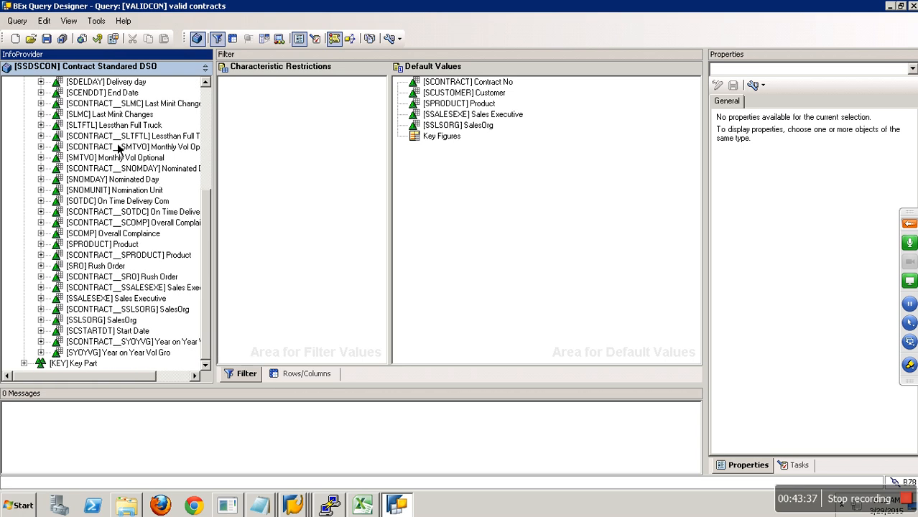
click(110, 96)
drag(111, 97, 252, 98)
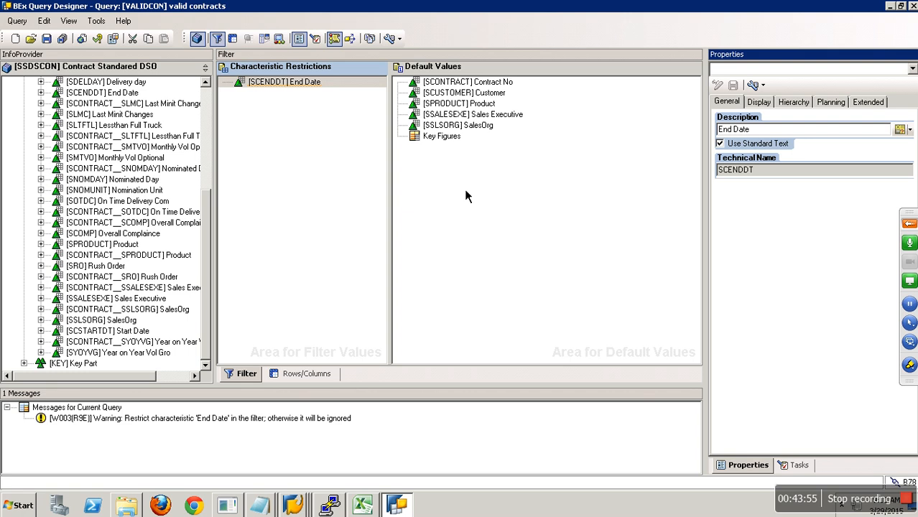
- Restrict End Date to the variable [0DAT] Current Calendar Day (SAP Exit) and save the query
right_click(277, 82)
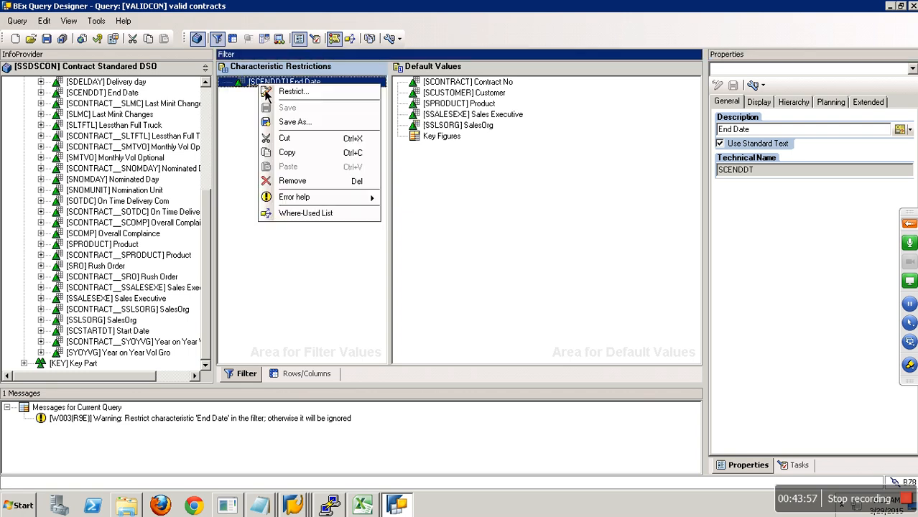
click(293, 89)
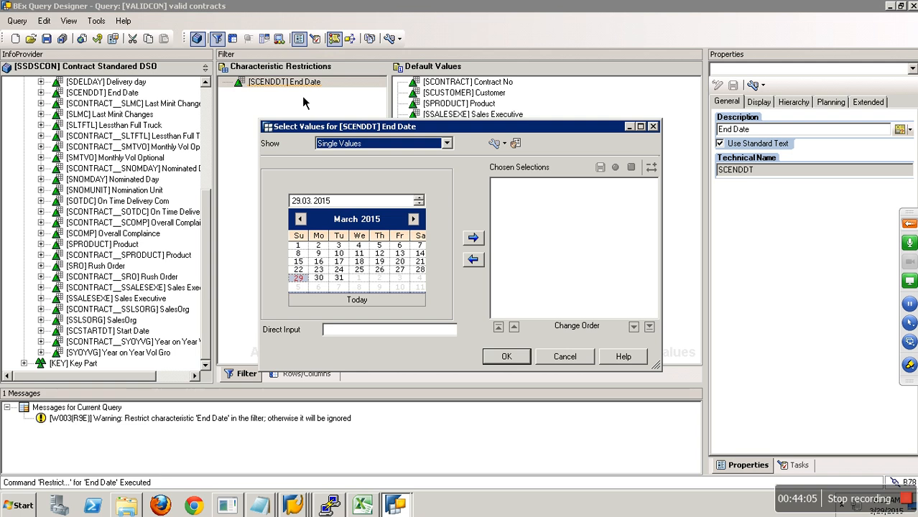
click(360, 150)
click(352, 191)
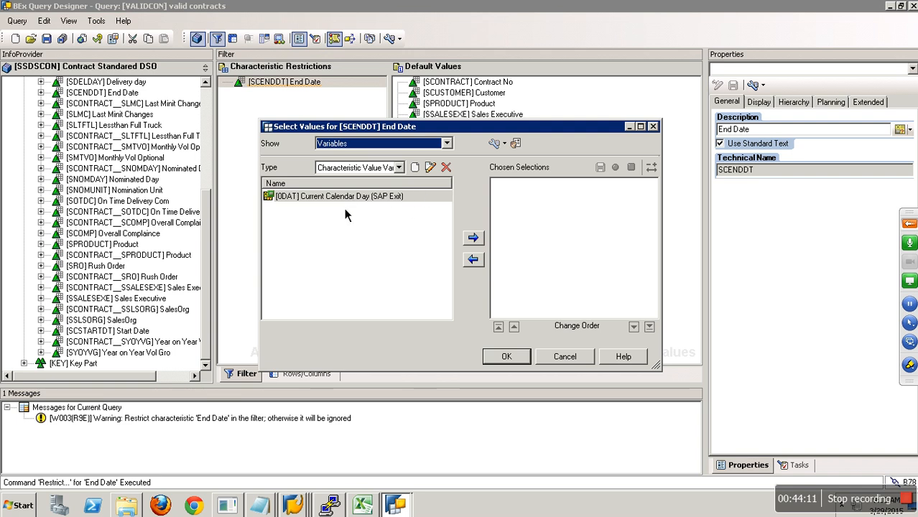
click(313, 201)
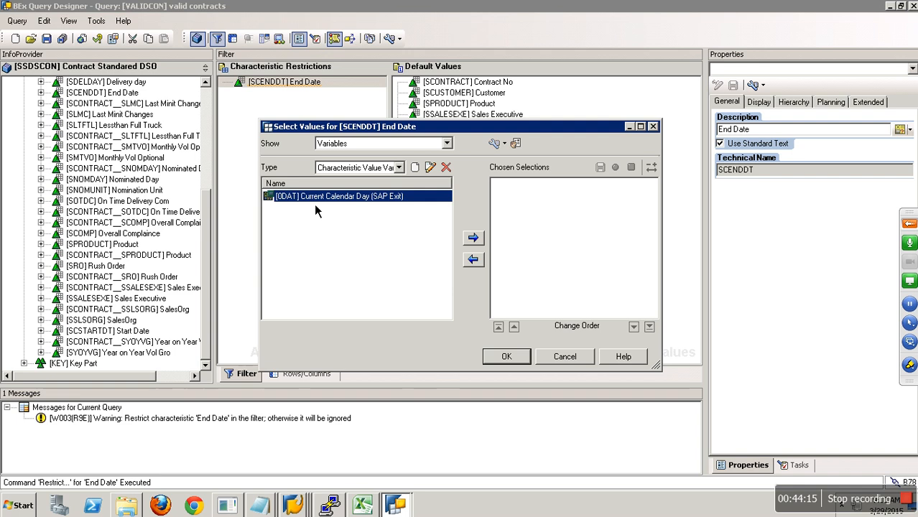
click(476, 239)
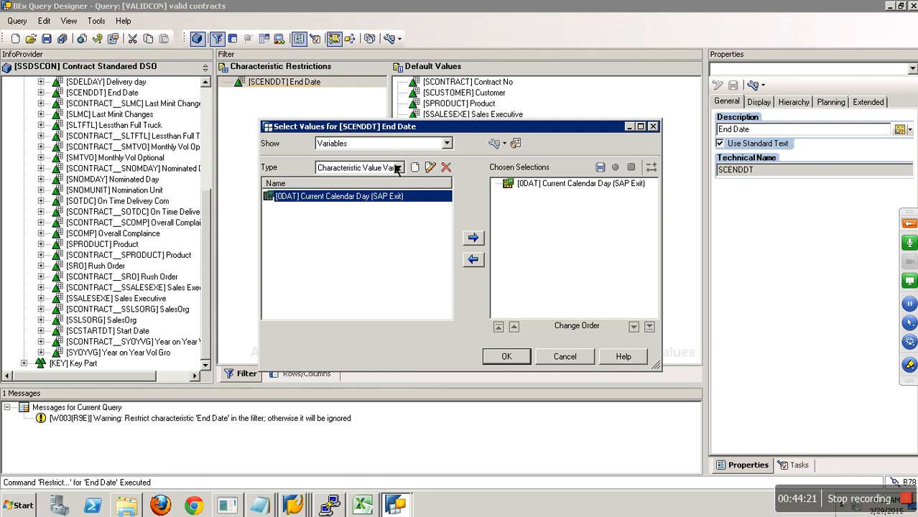
click(506, 362)
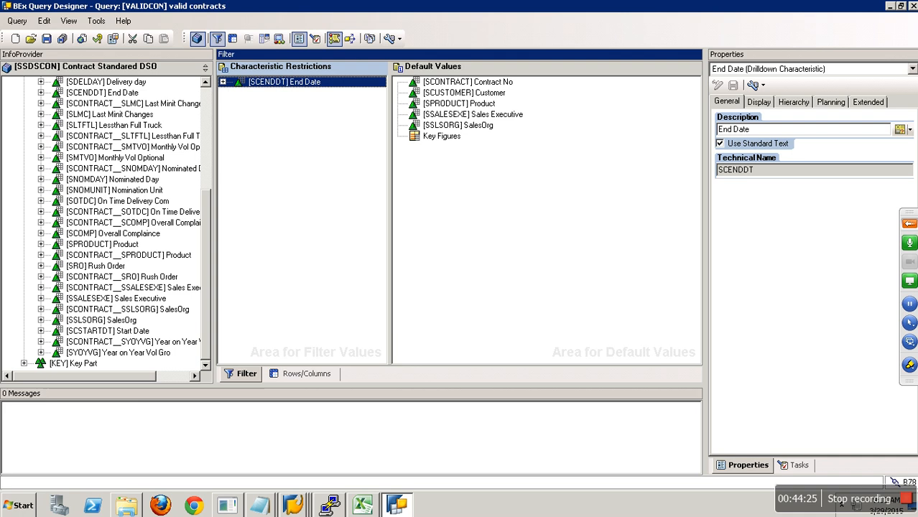
click(46, 38)
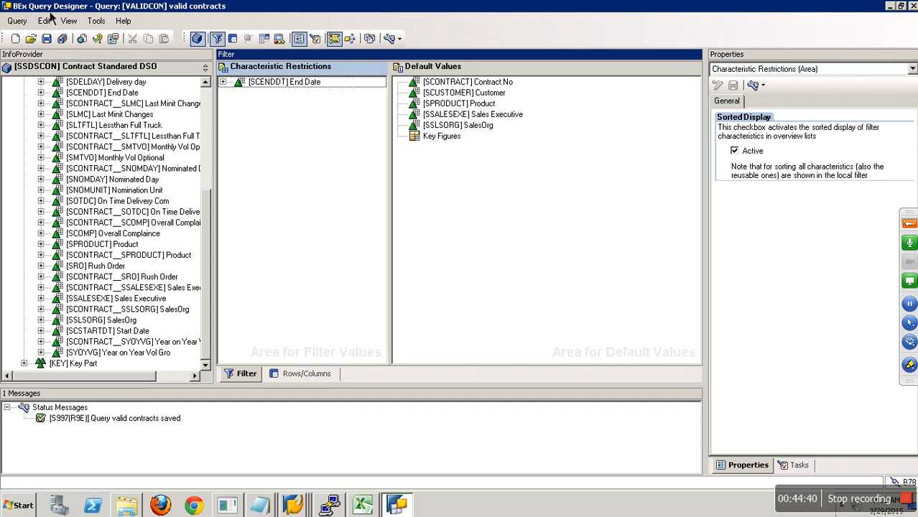
- Reopen the End Date restriction and remove the Current Calendar Day variable from its chosen selections
right_click(254, 91)
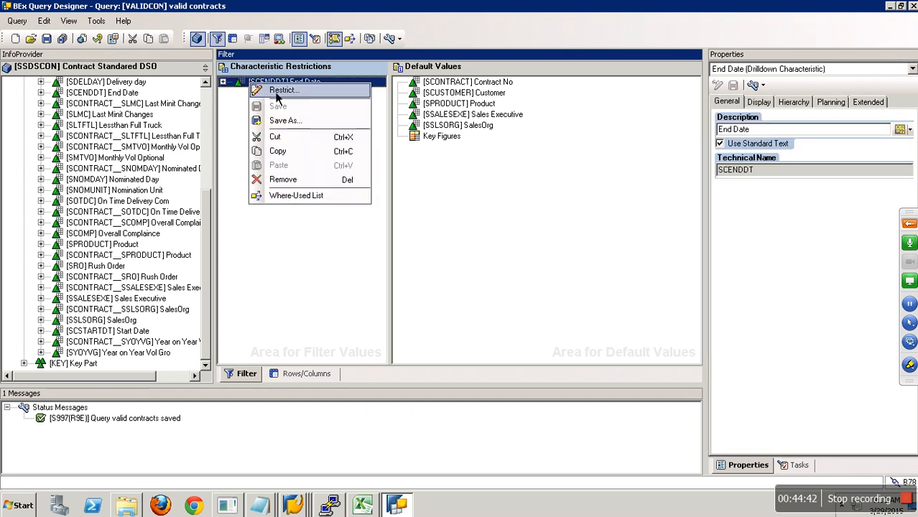
click(295, 95)
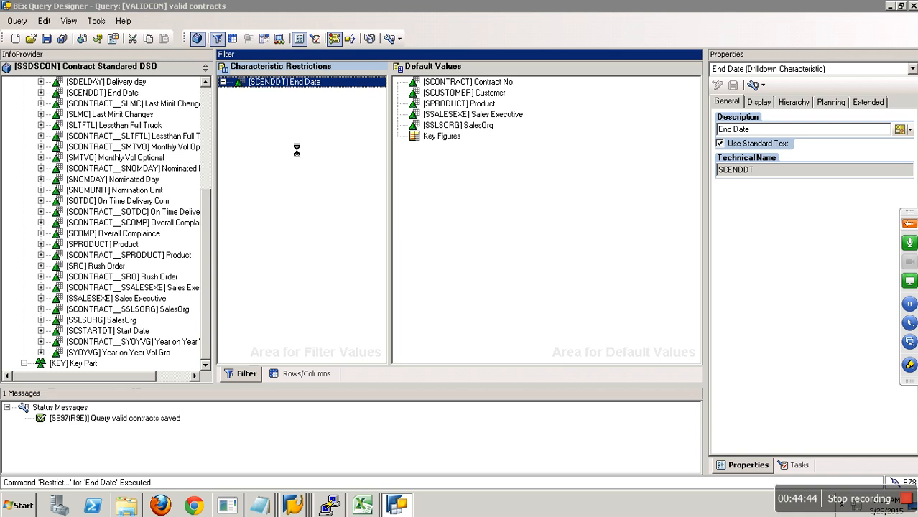
click(540, 186)
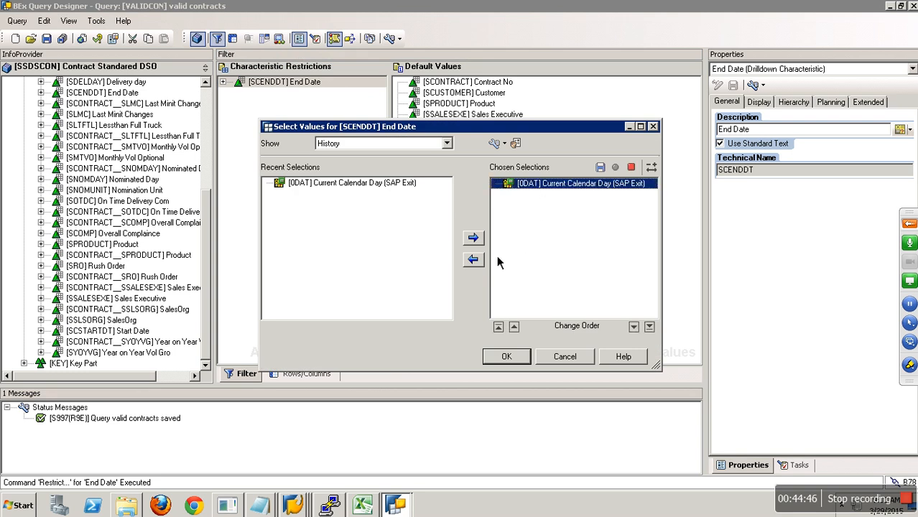
click(473, 259)
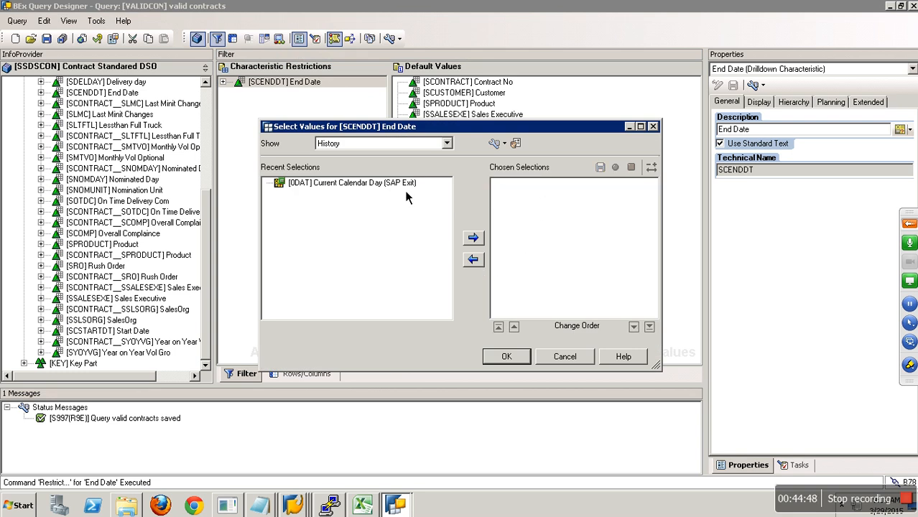
- Restrict End Date to a value range Greater Than or Equal To the variable [0DAT] Current Calendar Day (SAP Exit)
click(431, 144)
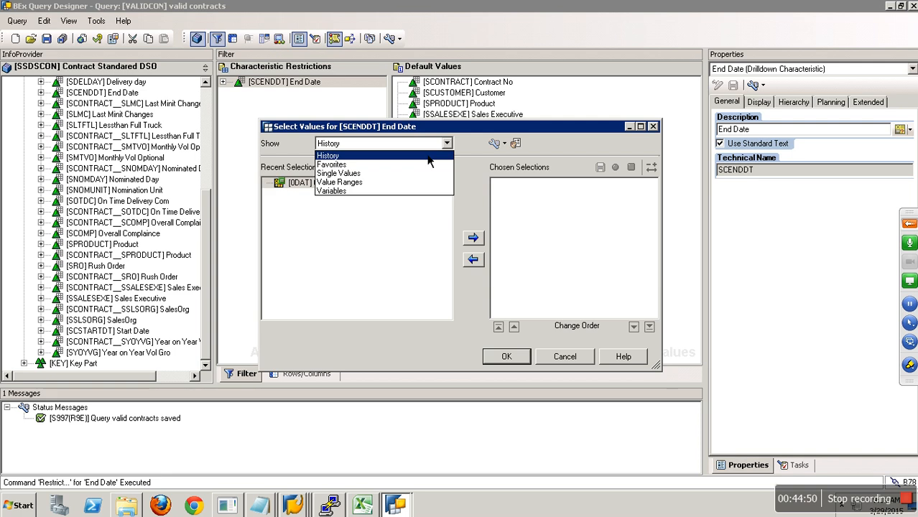
click(363, 182)
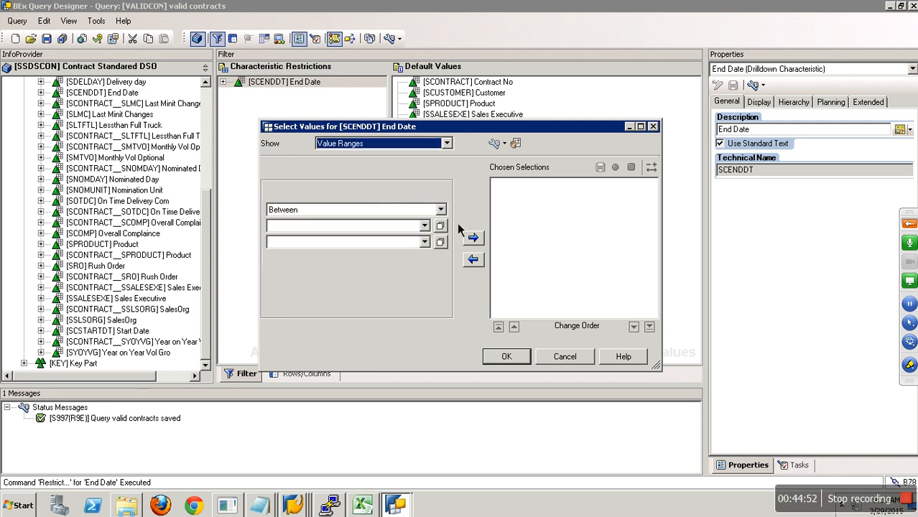
click(440, 209)
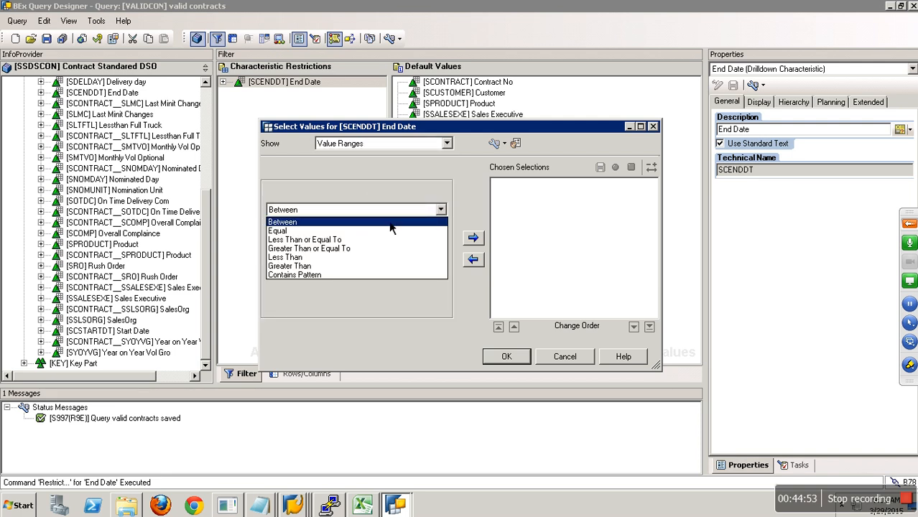
click(315, 248)
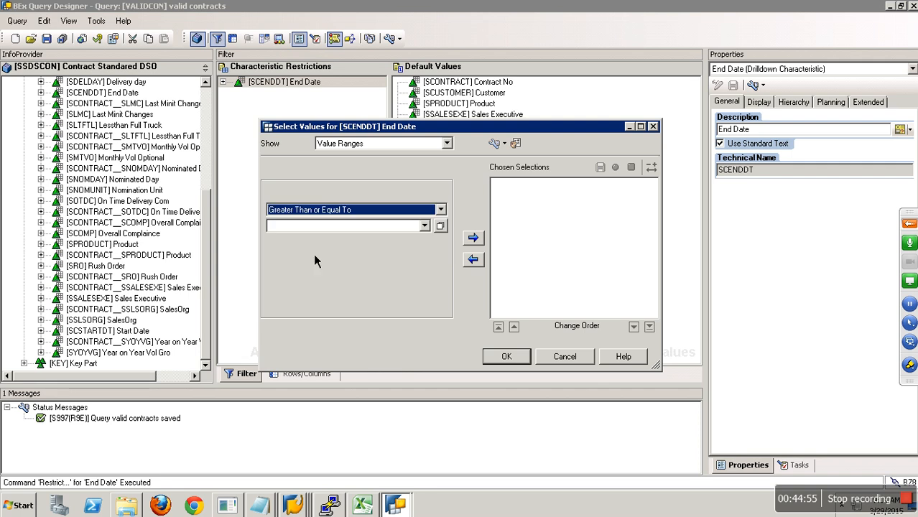
click(428, 228)
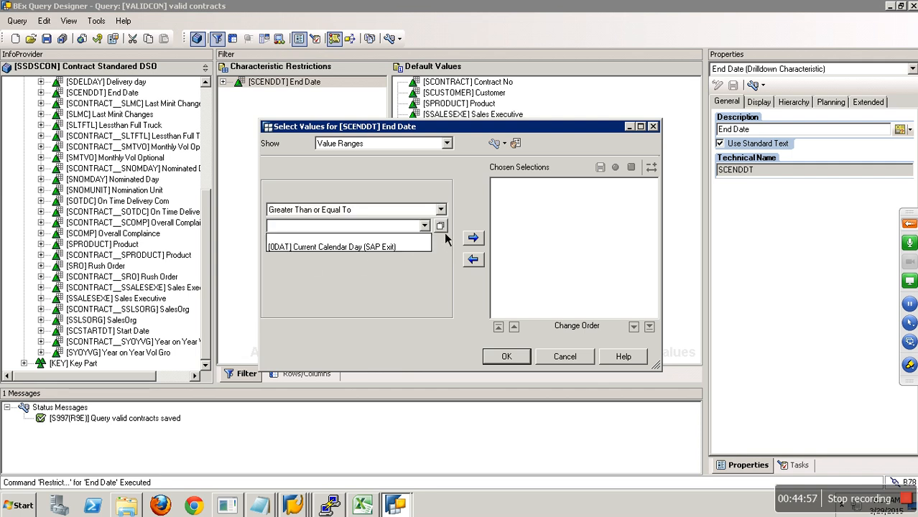
click(389, 247)
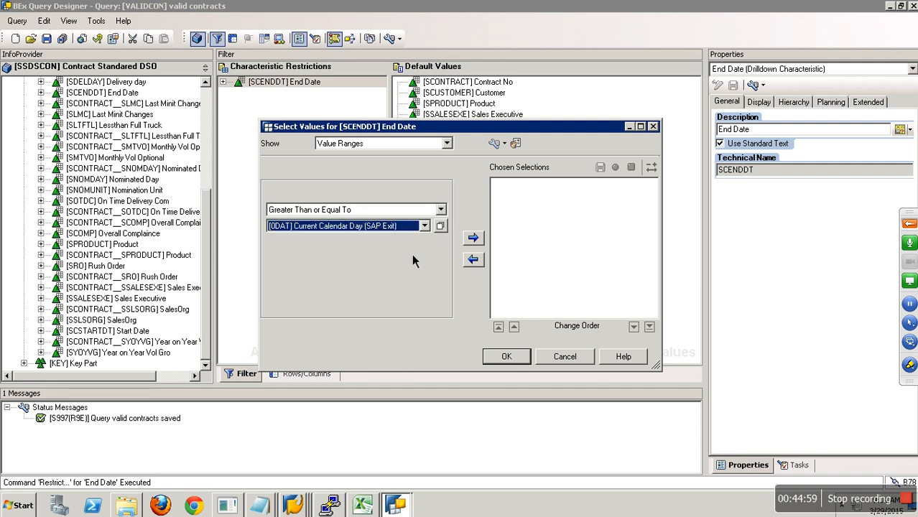
click(476, 243)
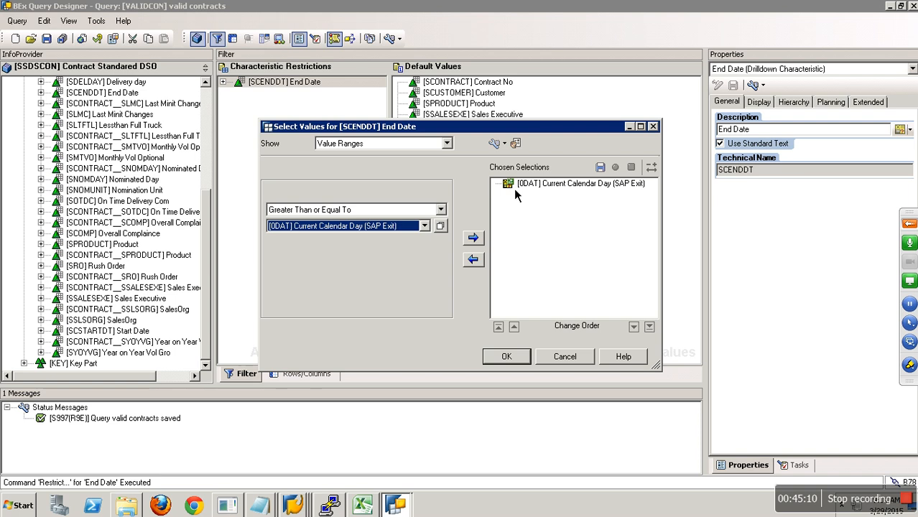
click(518, 358)
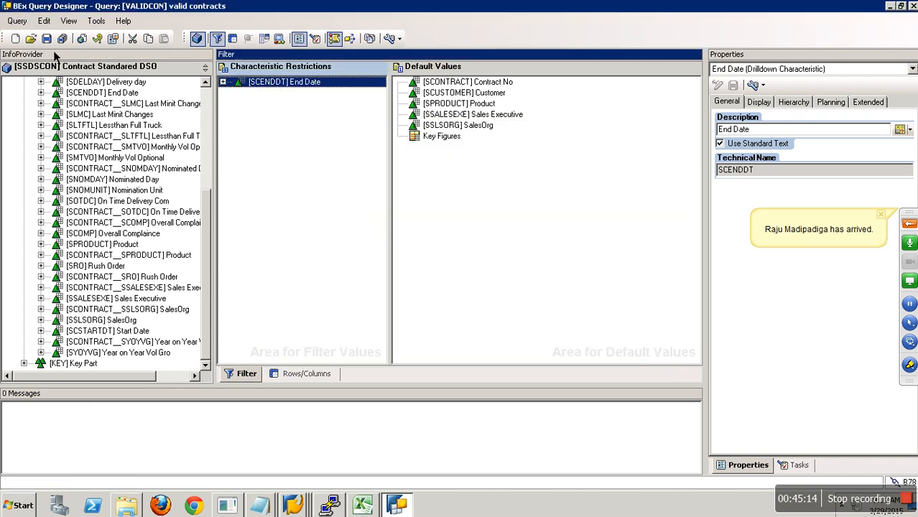
- Save the query, switch to the SAP GUI query session and run valid contracts again through transaction /nrsrt
click(47, 39)
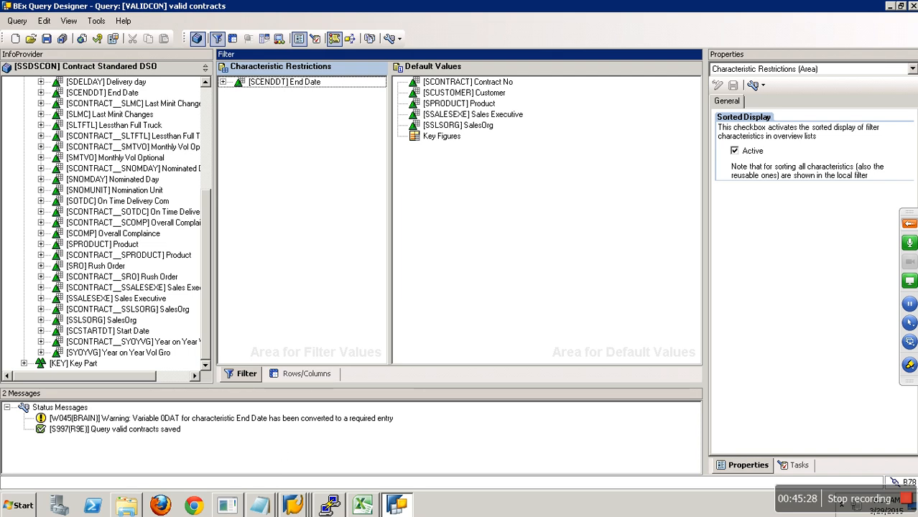
right_click(295, 506)
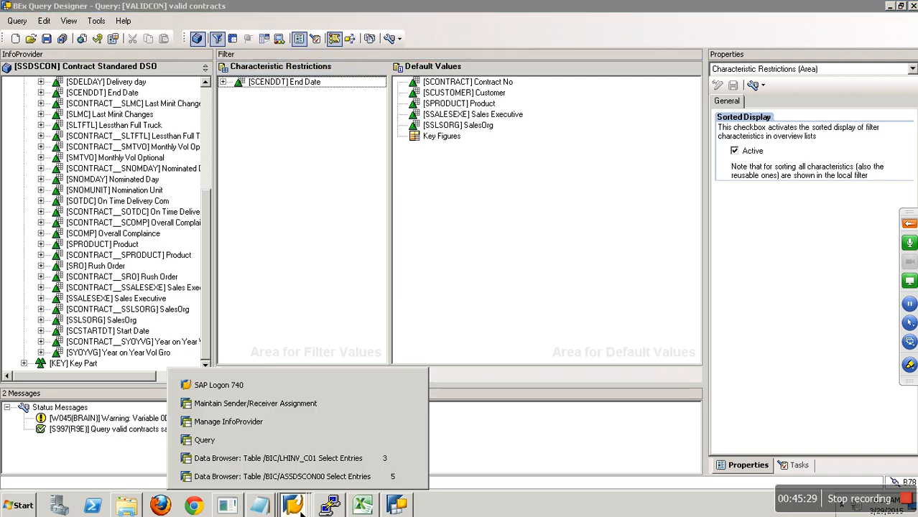
click(287, 454)
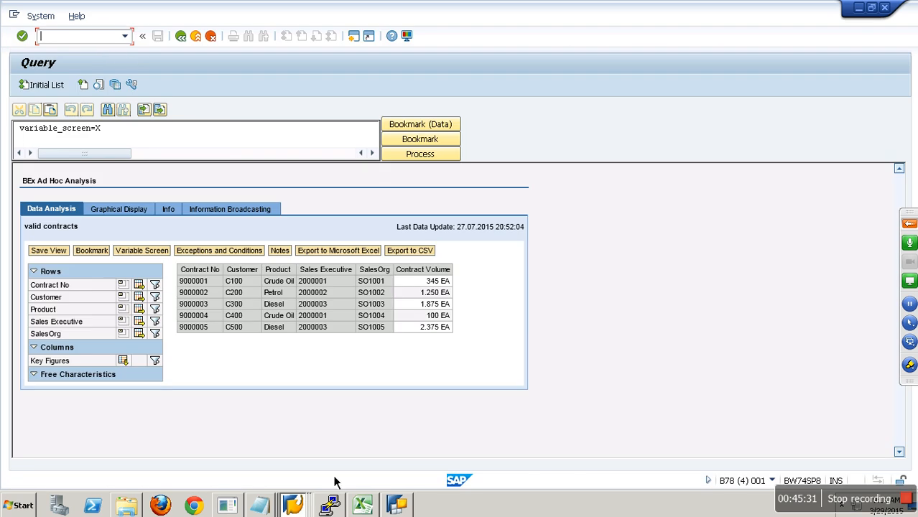
text(/nrsrt)
key(Return)
click(52, 88)
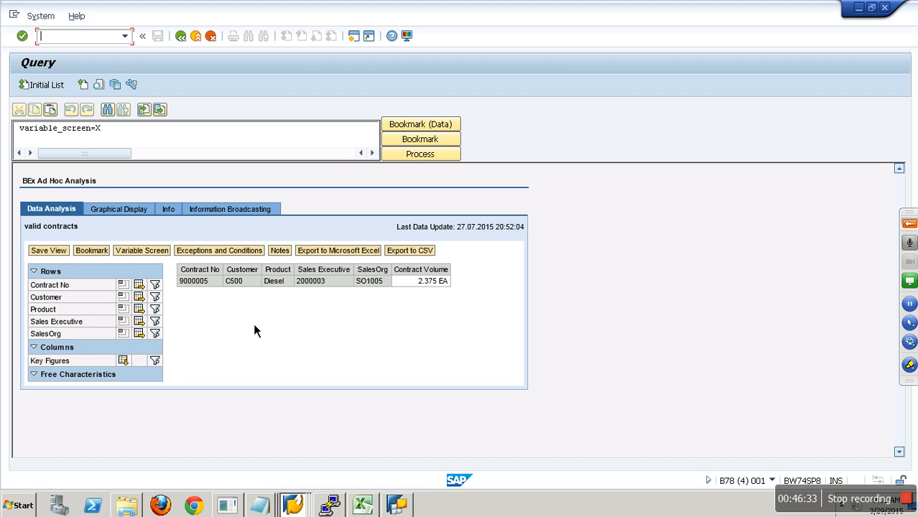
- Back in BEx Query Designer, remove End Date from the characteristic restrictions and show the query's rows and columns layout
click(405, 506)
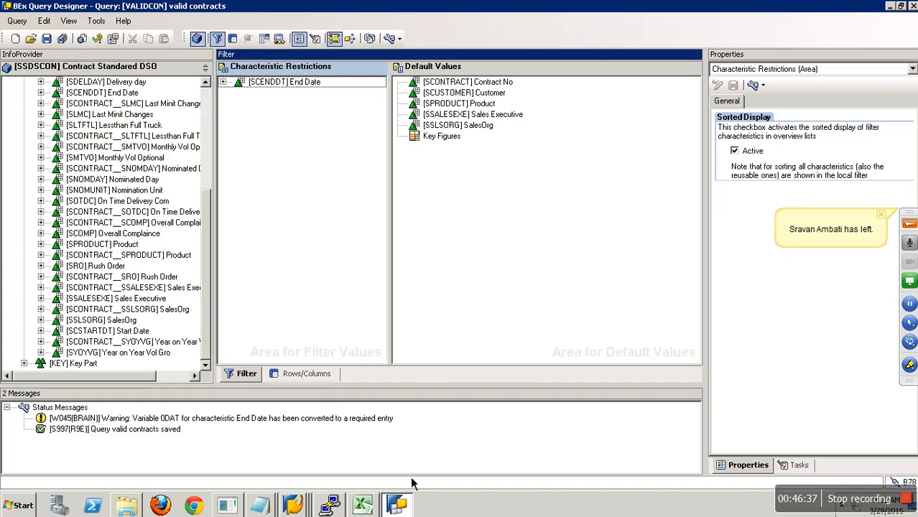
click(223, 83)
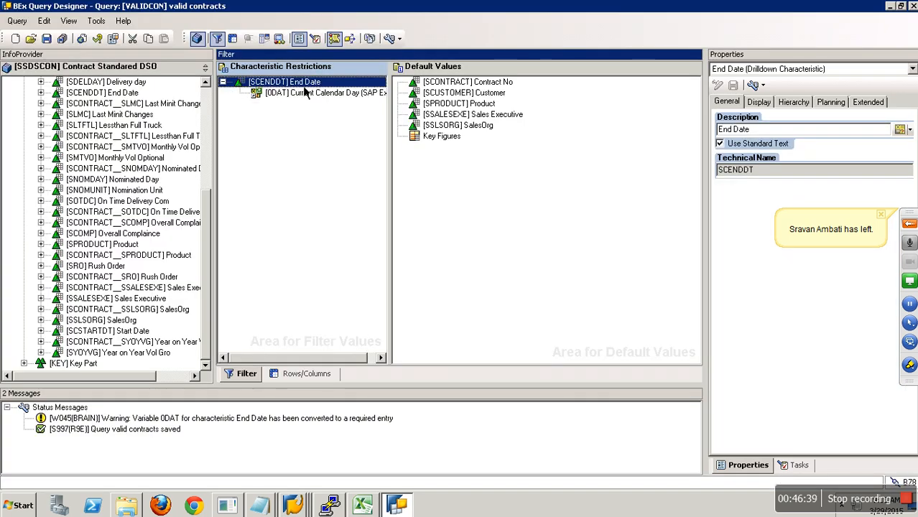
drag(304, 84, 195, 117)
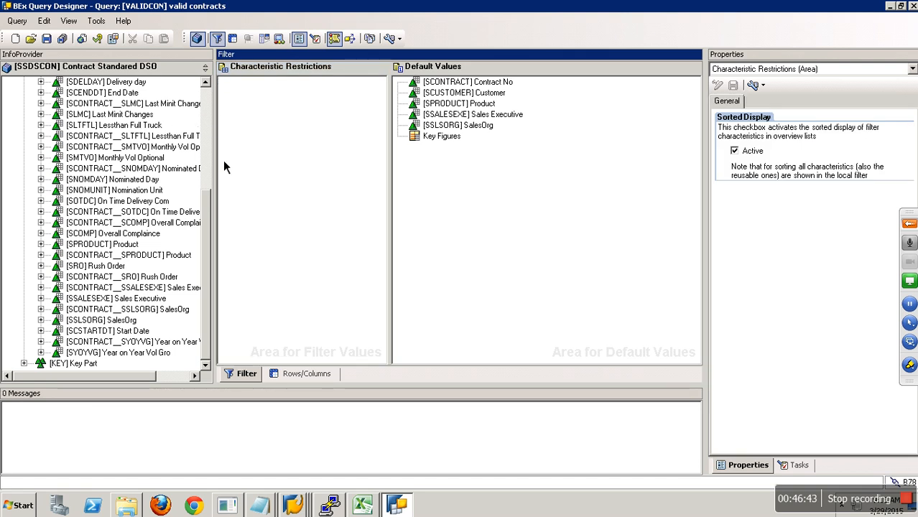
click(326, 375)
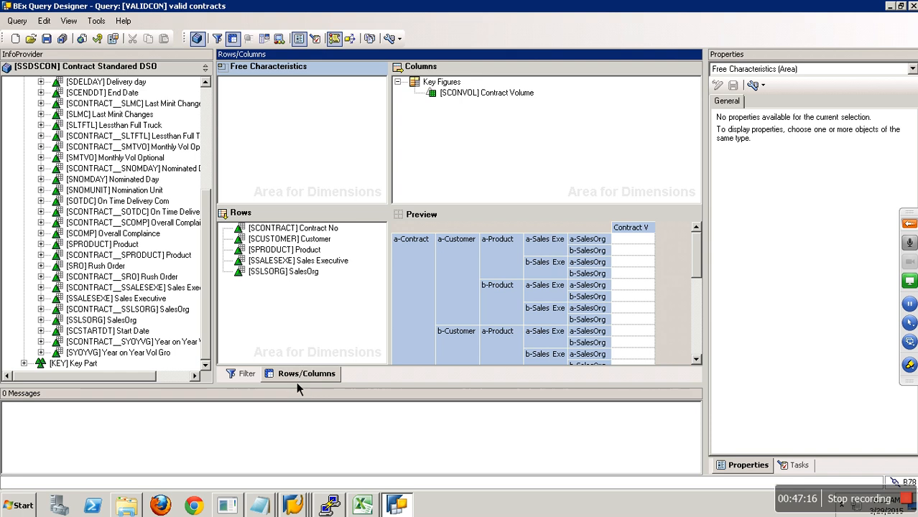
- Examine the contracts' start and end dates in the SAP Data Browser entries of table /BIC/ASSDSCON00
click(292, 506)
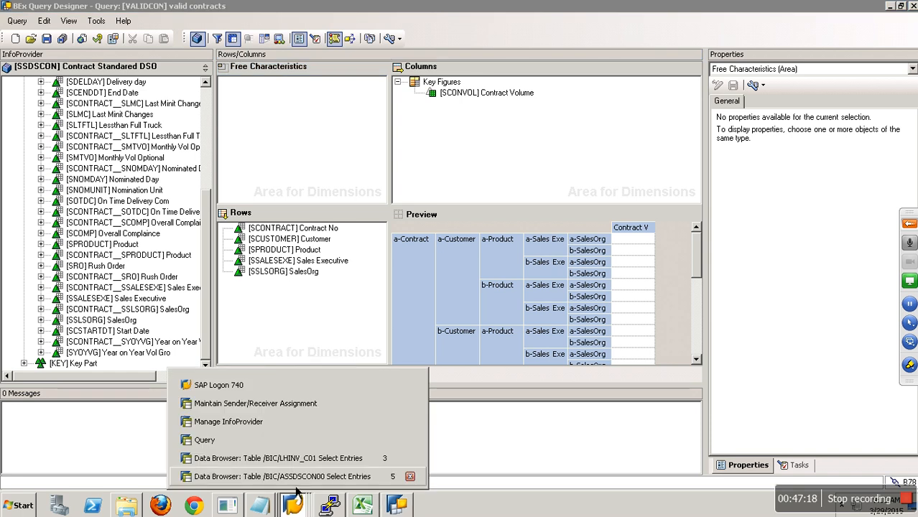
click(280, 483)
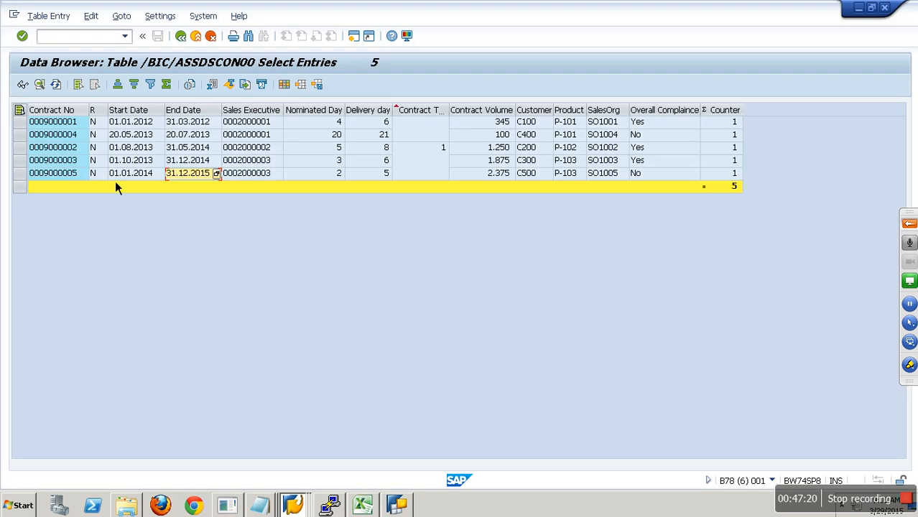
click(147, 119)
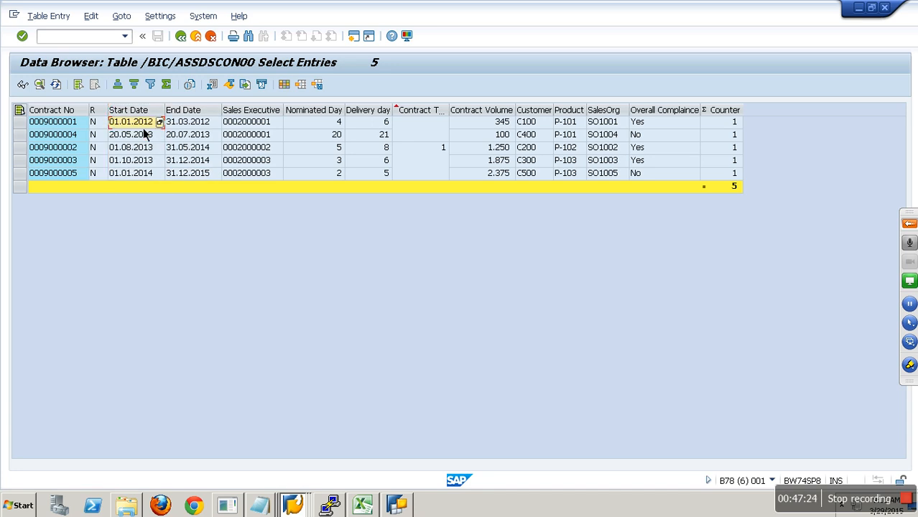
key(Tab)
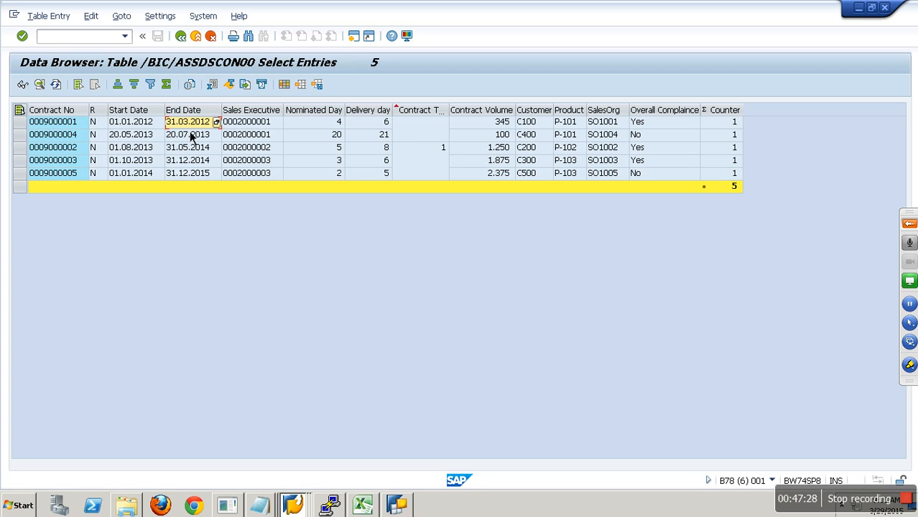
click(152, 165)
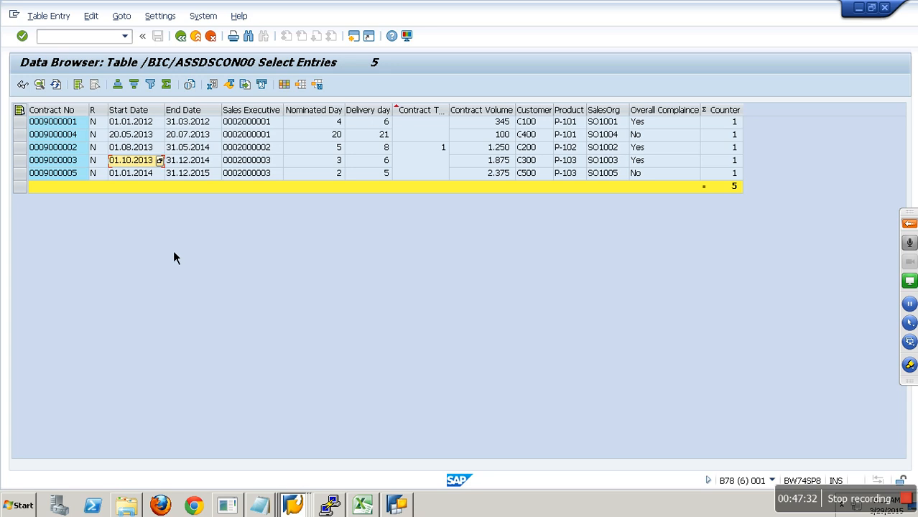
key(Tab)
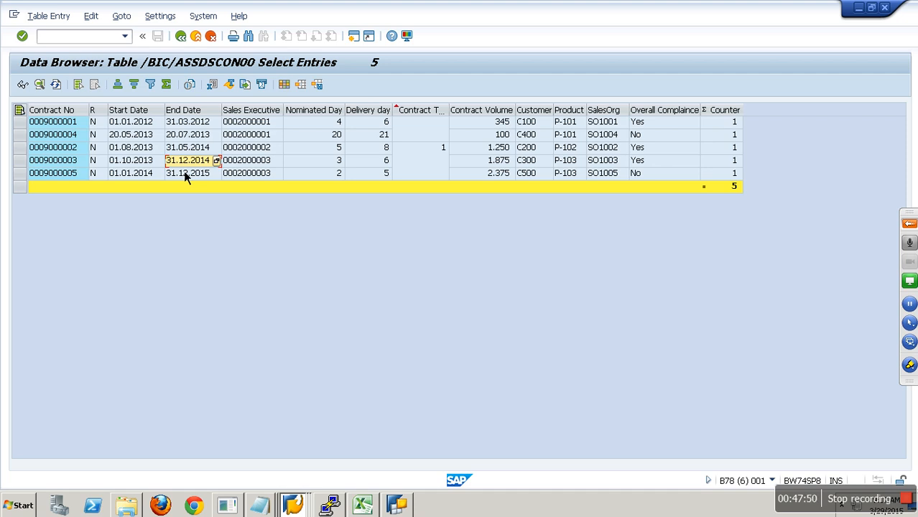
click(148, 179)
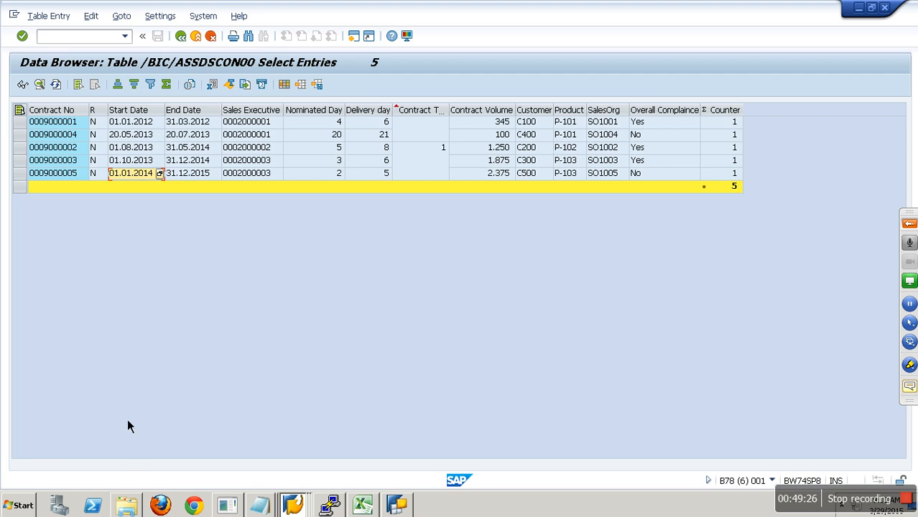
- In BEx Query Designer, create a new formula under the Key Figures structure in the columns and describe it as Contract Days
click(402, 506)
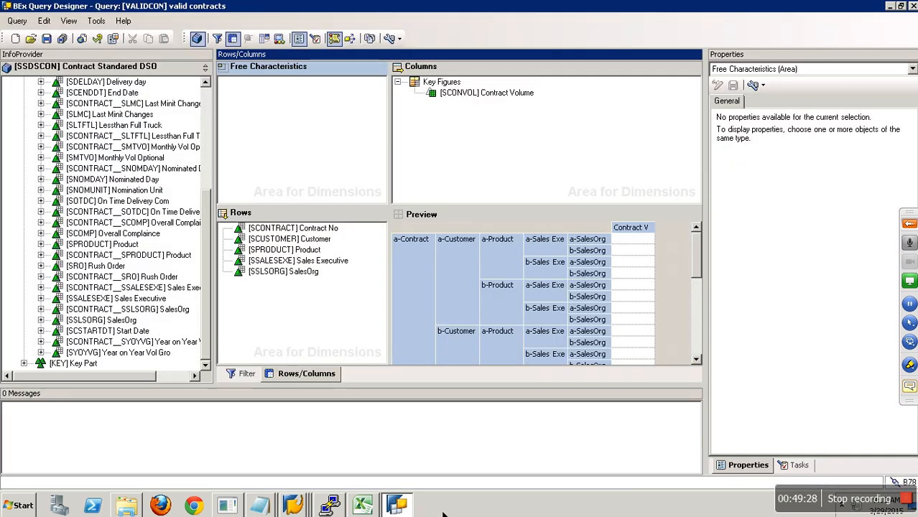
right_click(447, 82)
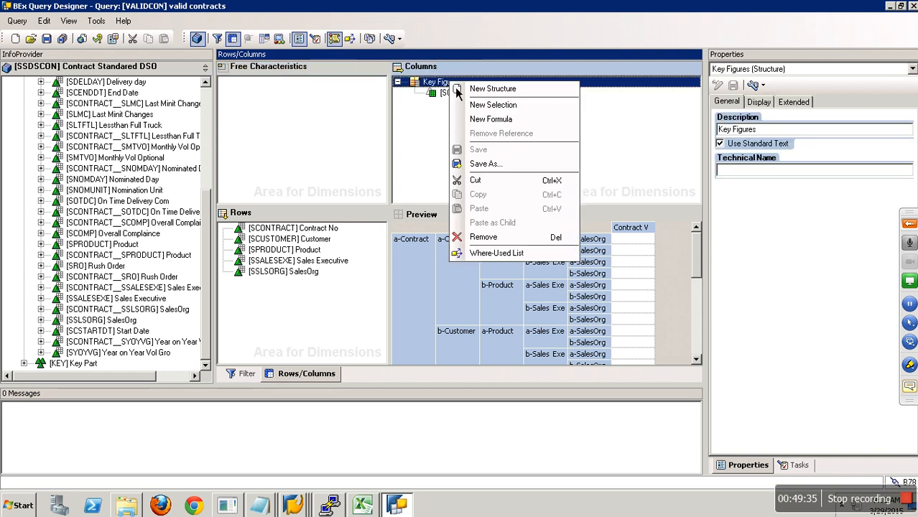
click(512, 123)
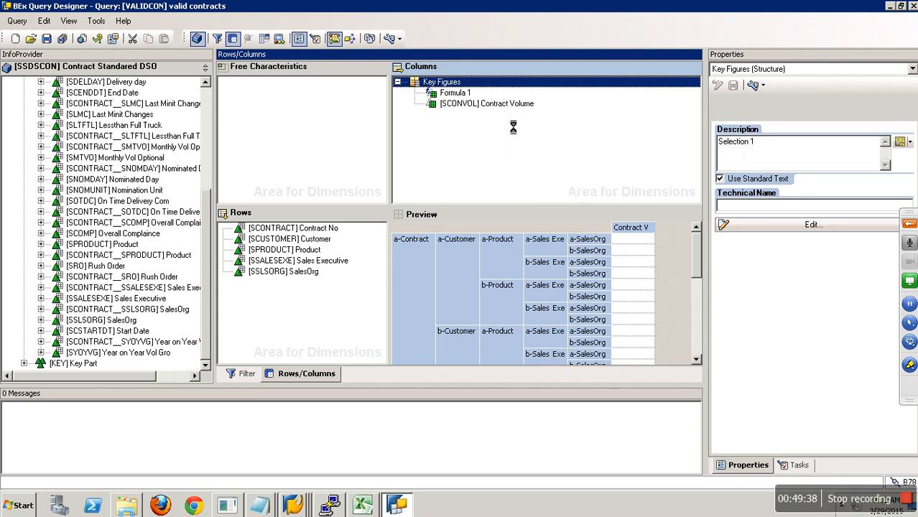
right_click(465, 93)
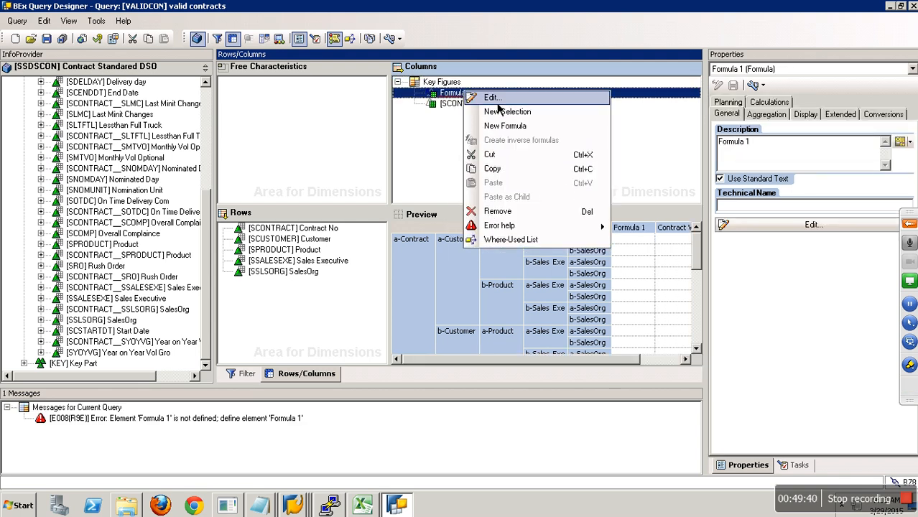
click(495, 96)
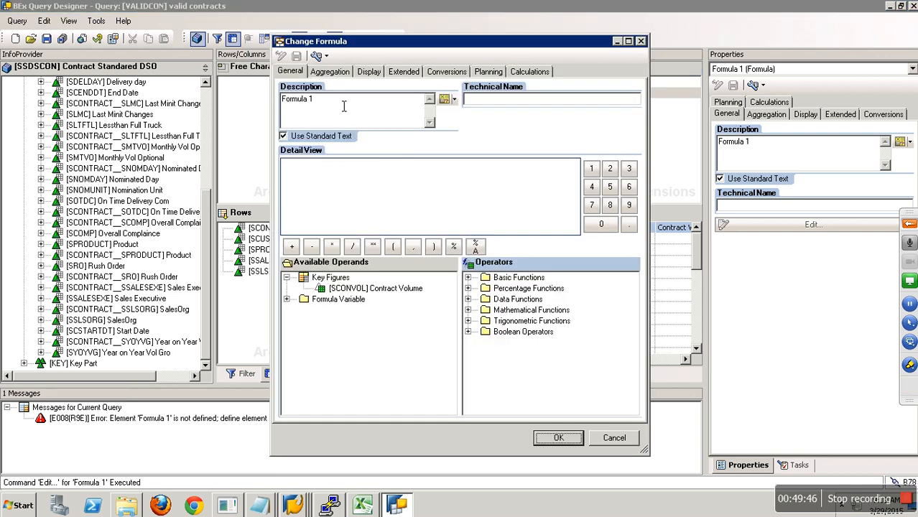
drag(343, 102, 277, 102)
text(Contract)
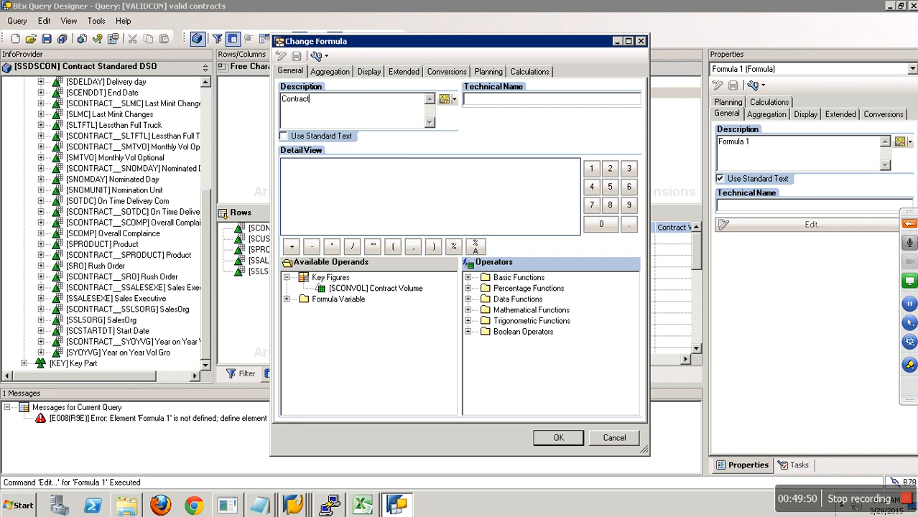
text( Days)
- Create a new formula variable for Contract Days with the description "End Date :" and the technical name ZRENDDATE
click(346, 306)
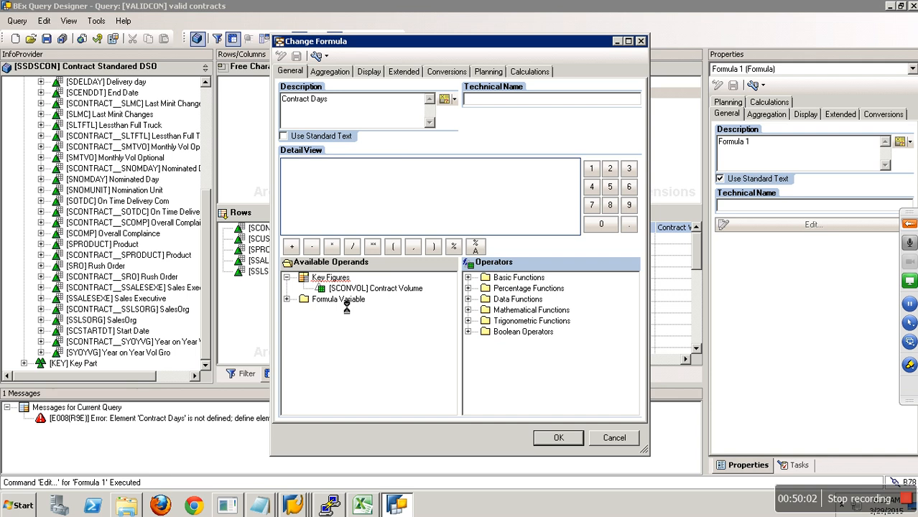
right_click(343, 300)
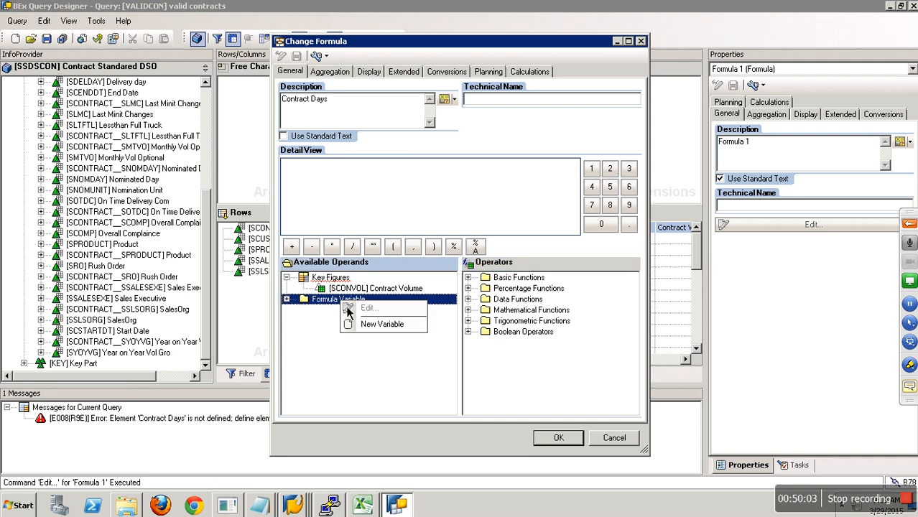
click(385, 328)
right_click(387, 313)
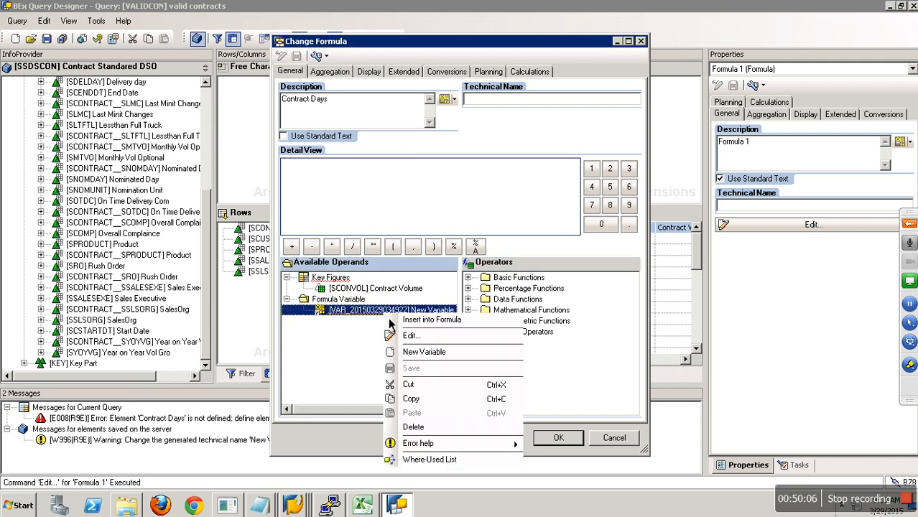
click(426, 336)
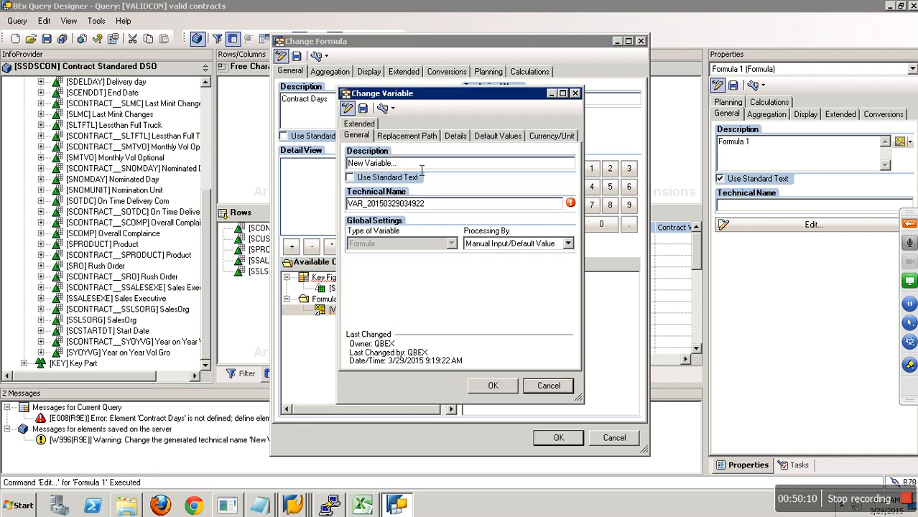
text(End Date)
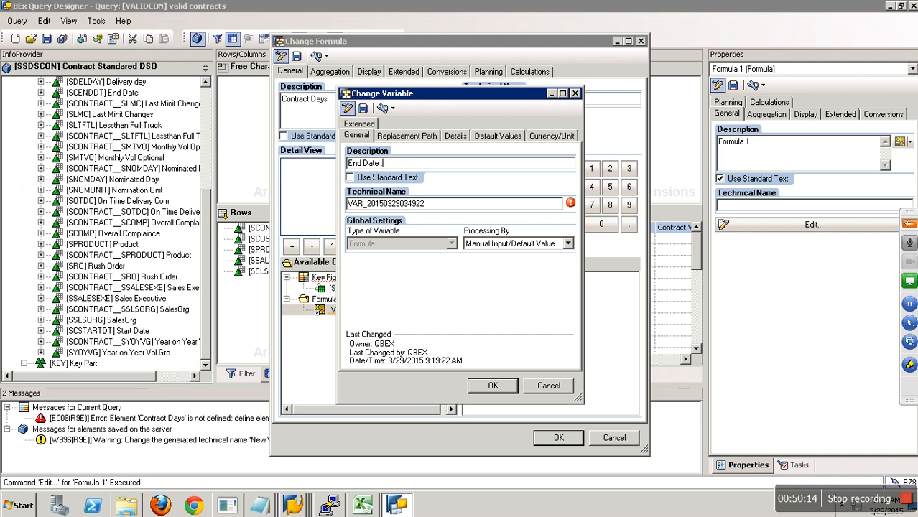
key(Tab)
text(ZRENDDATE)
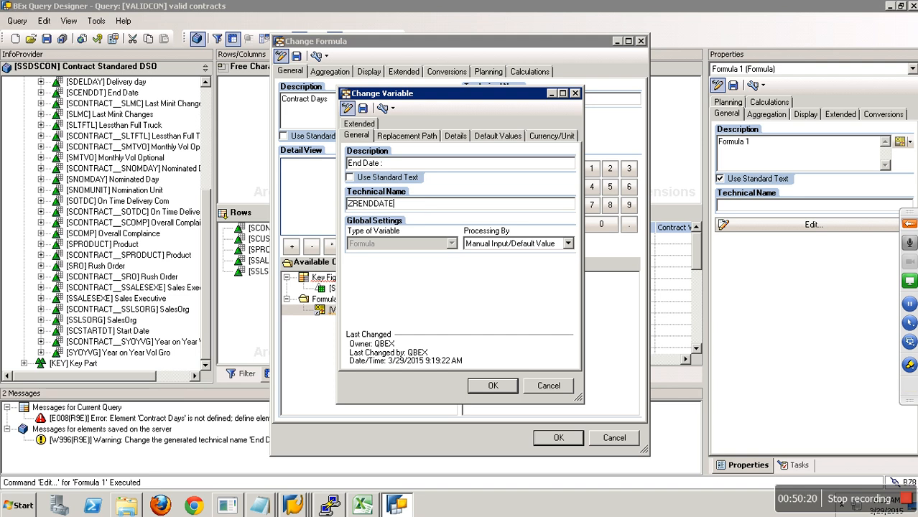
- Set the End Date variable's processing to Replacement Path with [SCENDDT] End Date as the reference characteristic
click(485, 244)
click(487, 265)
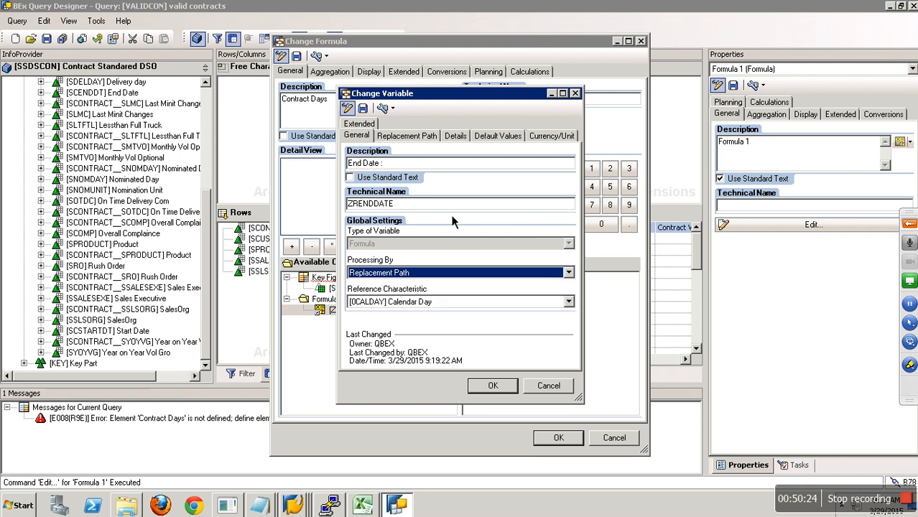
click(430, 305)
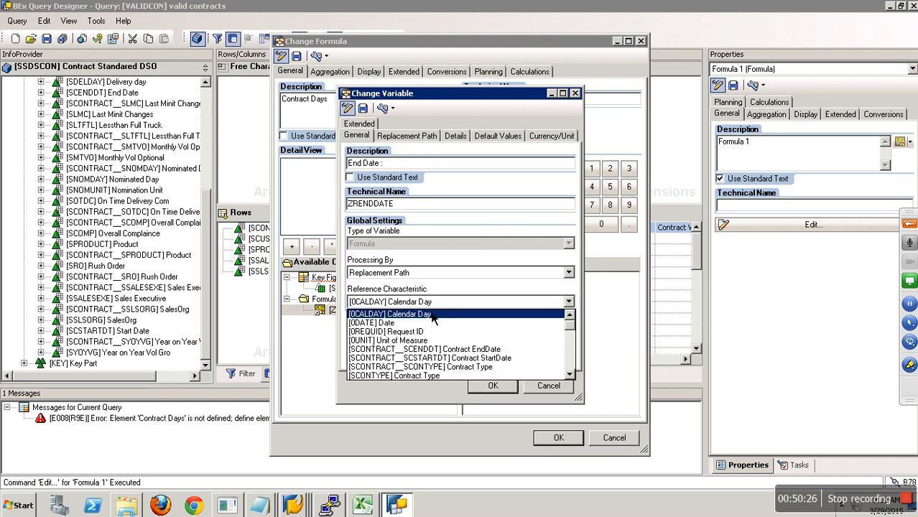
scroll(582, 365, down, 2)
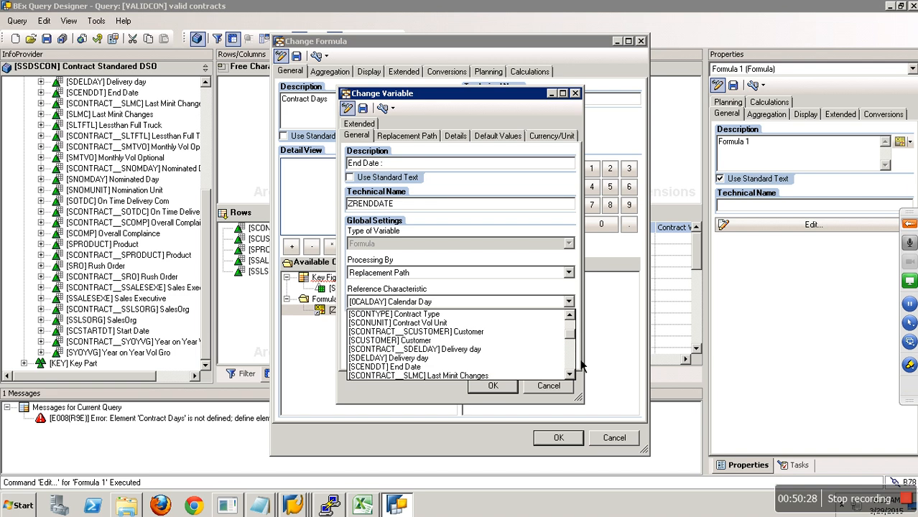
scroll(582, 366, down, 2)
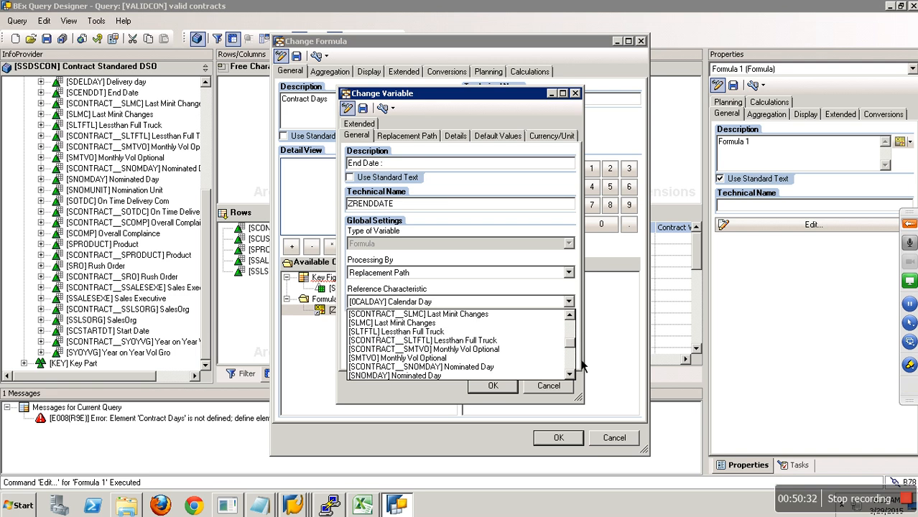
scroll(577, 368, down, 2)
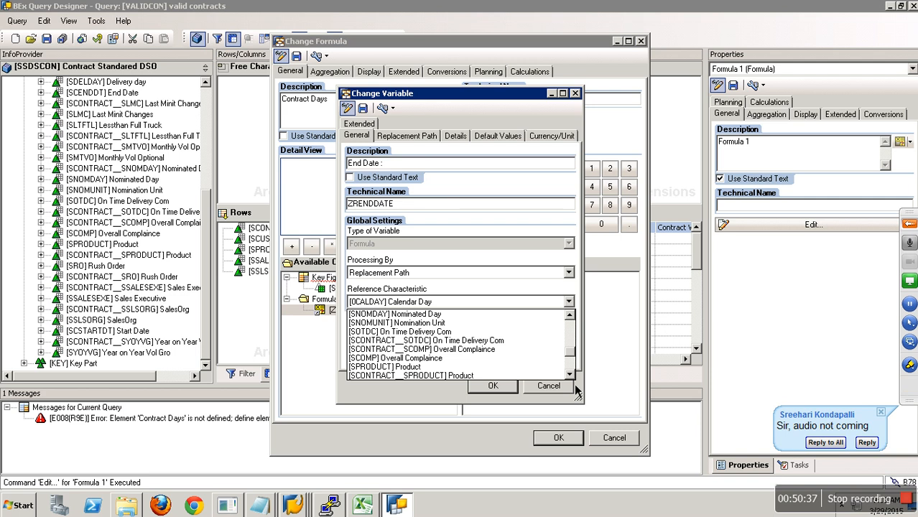
scroll(575, 393, down, 4)
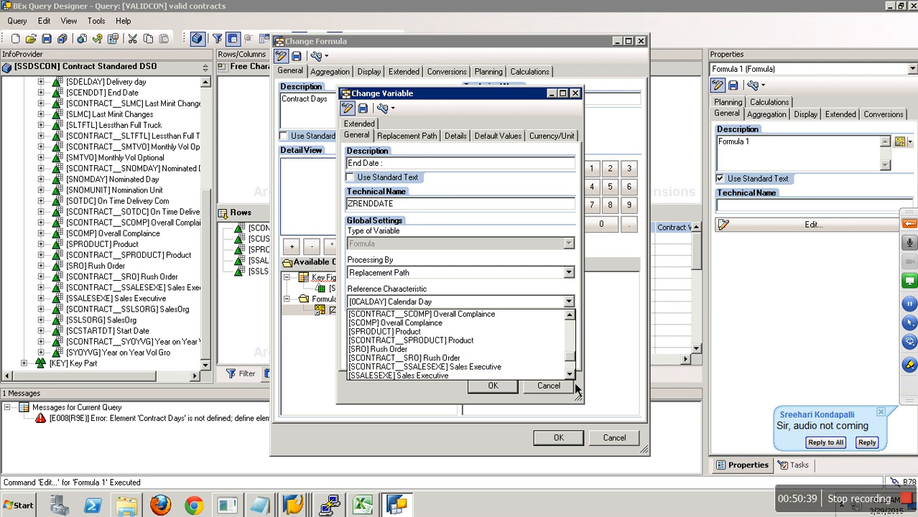
scroll(575, 385, down, 5)
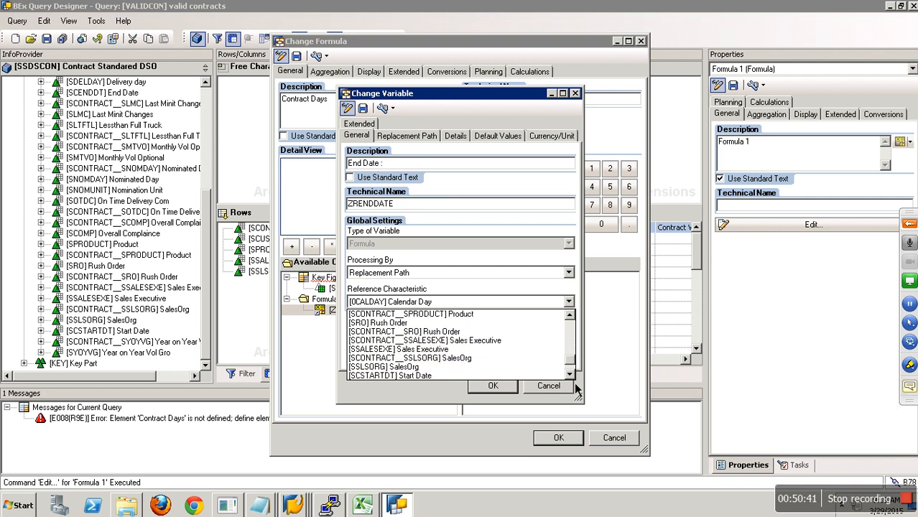
scroll(575, 387, down, 2)
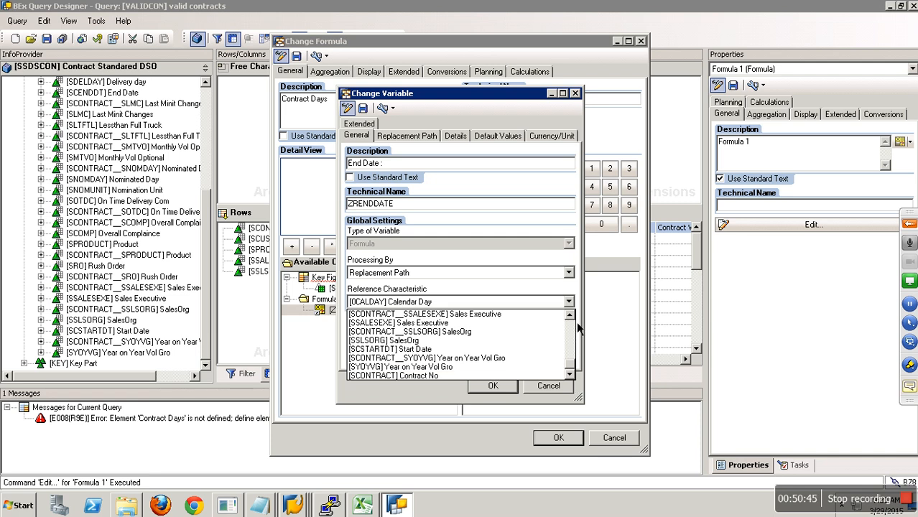
scroll(578, 348, up, 5)
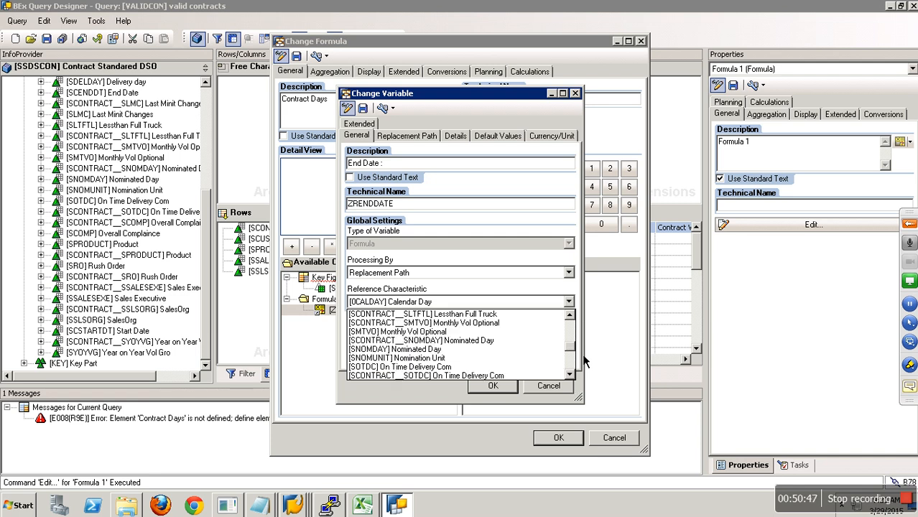
drag(576, 343, 577, 328)
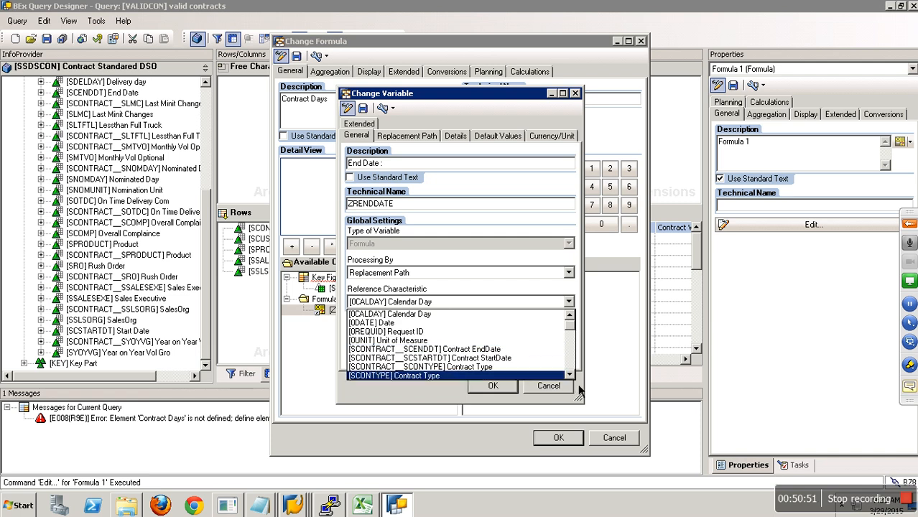
scroll(578, 388, down, 2)
scroll(578, 384, down, 2)
click(424, 362)
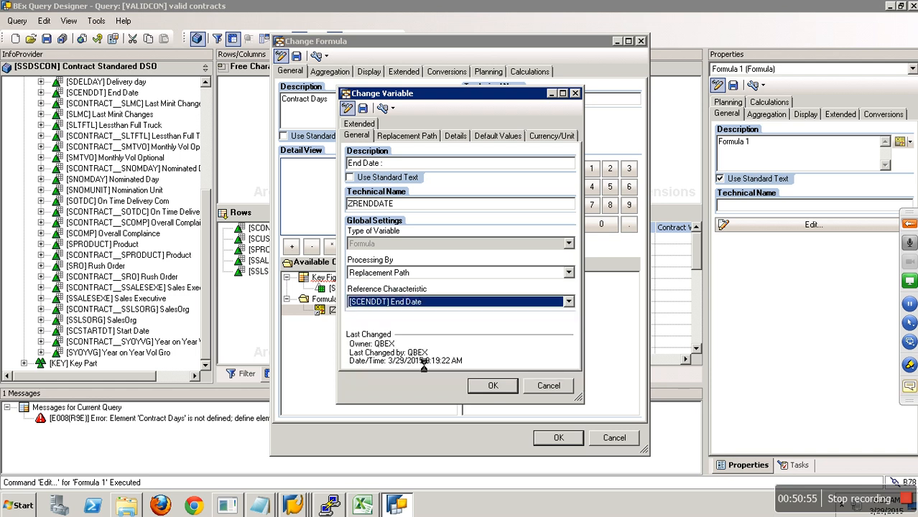
- Check the End Date variable's replacement rule and set its dimension to Date
click(417, 136)
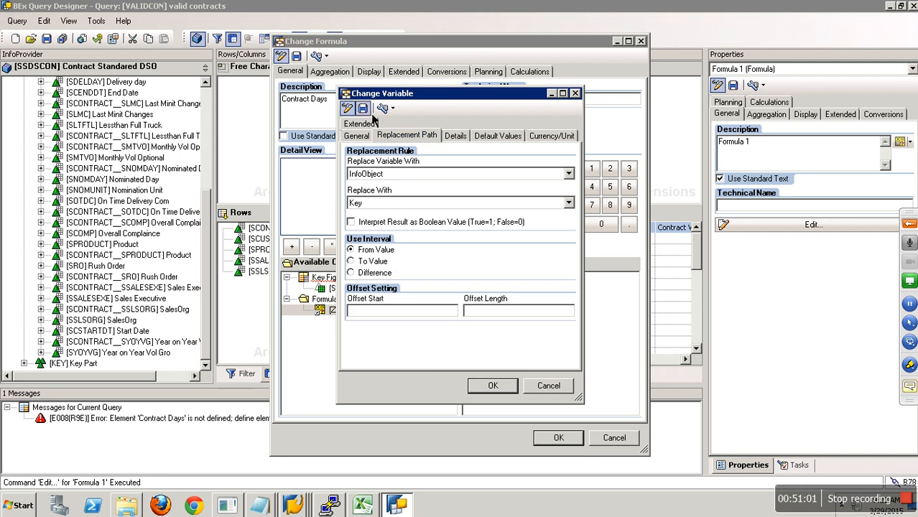
click(551, 136)
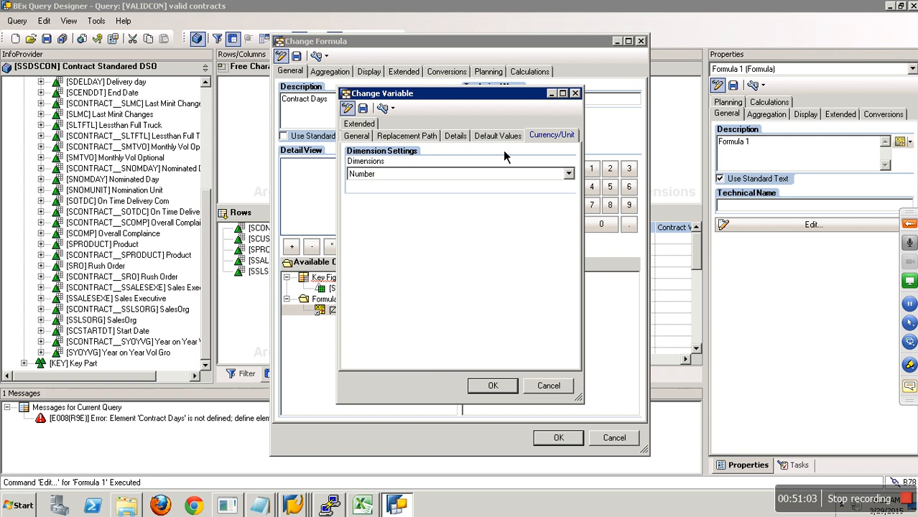
click(420, 181)
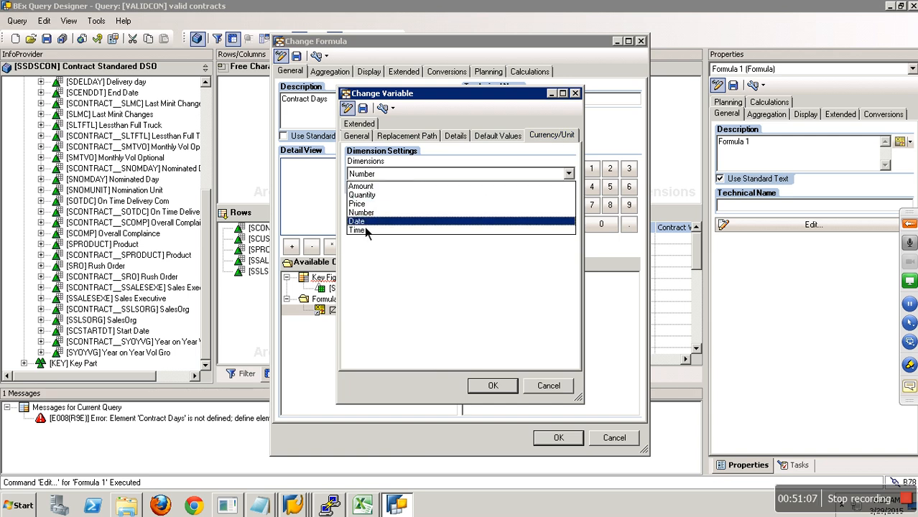
click(365, 225)
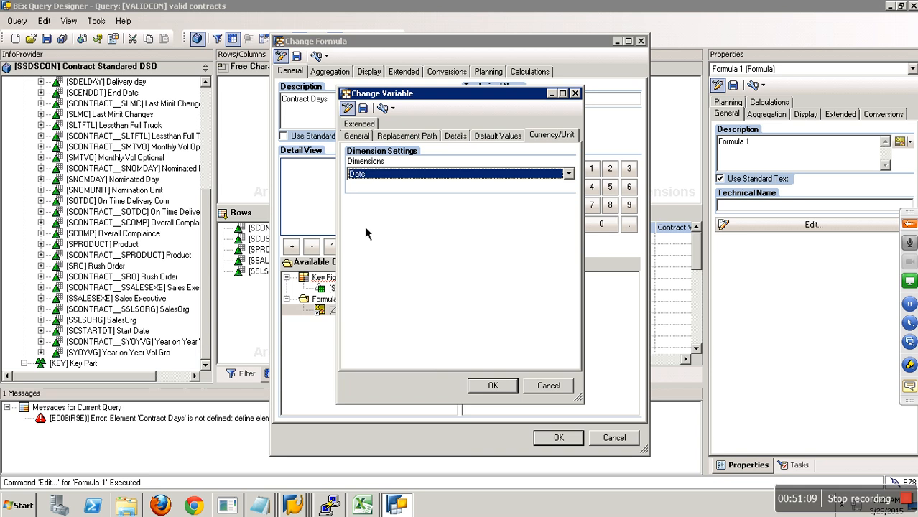
- Save the ZRENDDATE variable and insert it into the Contract Days formula, followed by a minus operator
click(363, 108)
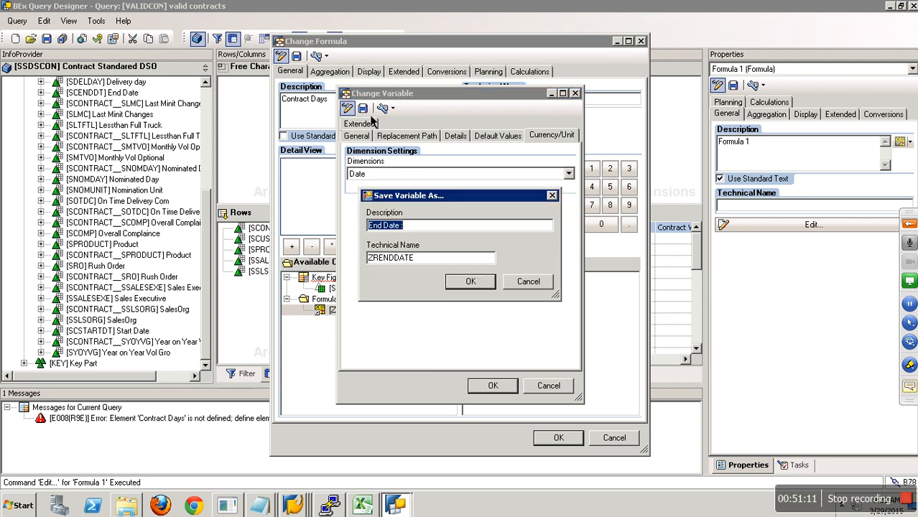
click(470, 281)
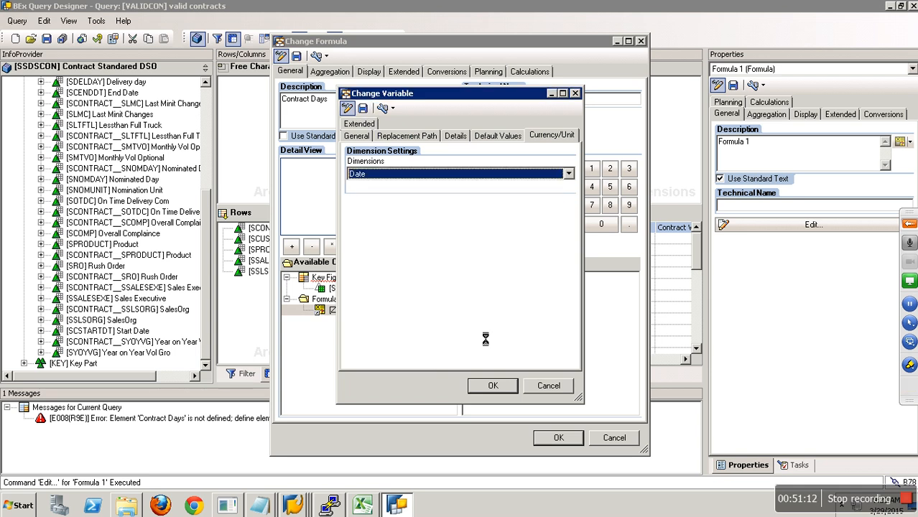
click(503, 392)
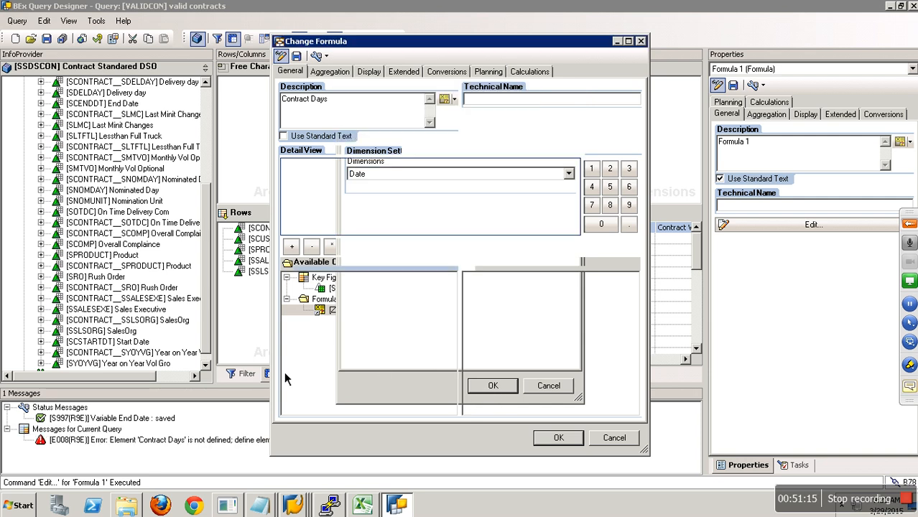
drag(367, 321, 337, 204)
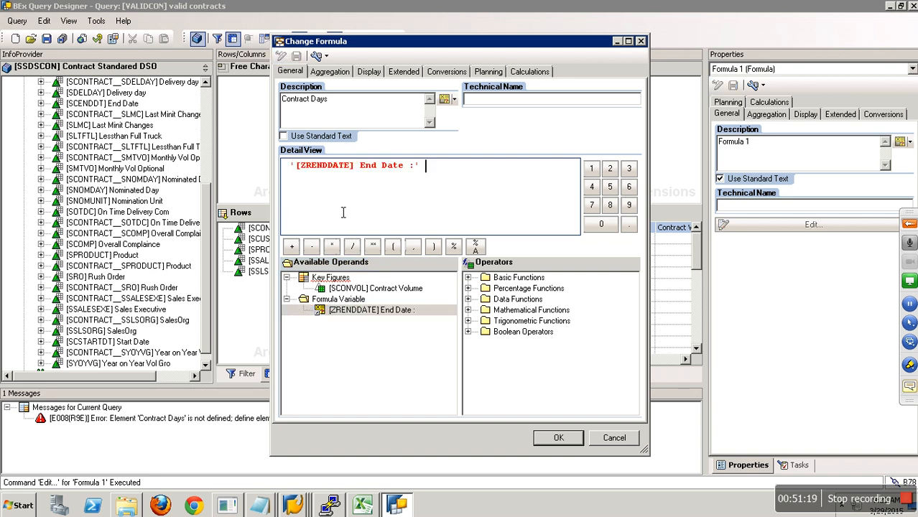
click(311, 246)
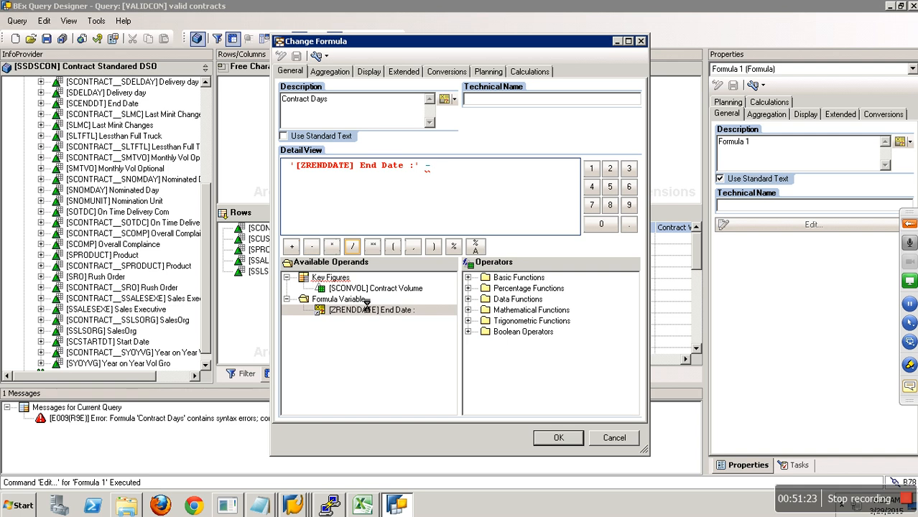
- Create another formula variable with the description "Start Date" and the technical name ZRSTARTDT
right_click(362, 300)
click(387, 323)
right_click(389, 309)
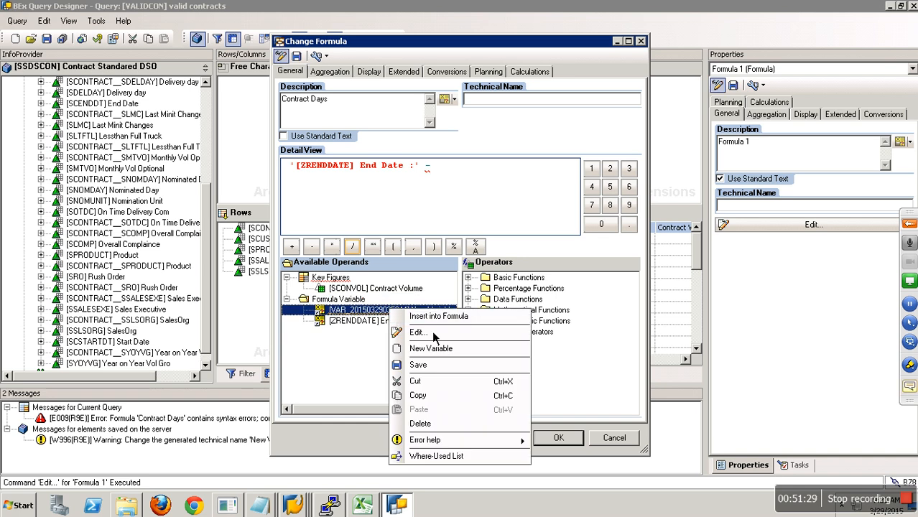
click(434, 334)
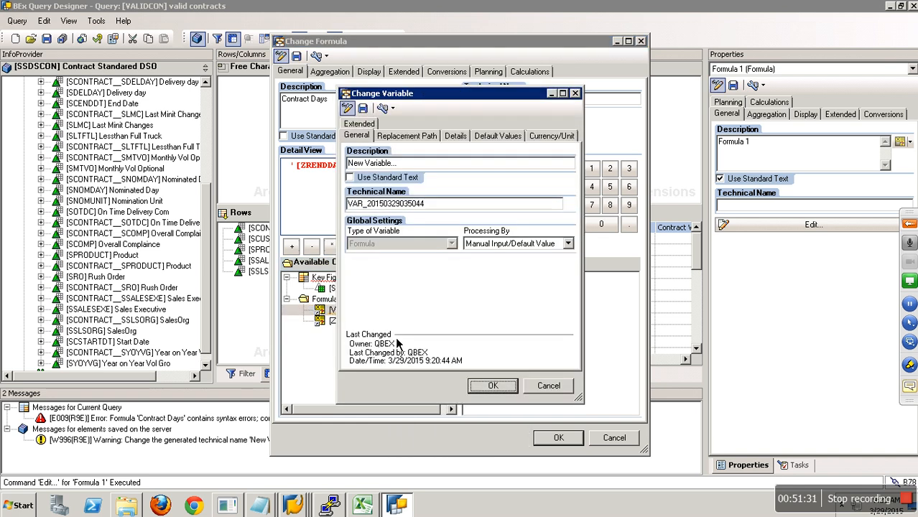
click(414, 168)
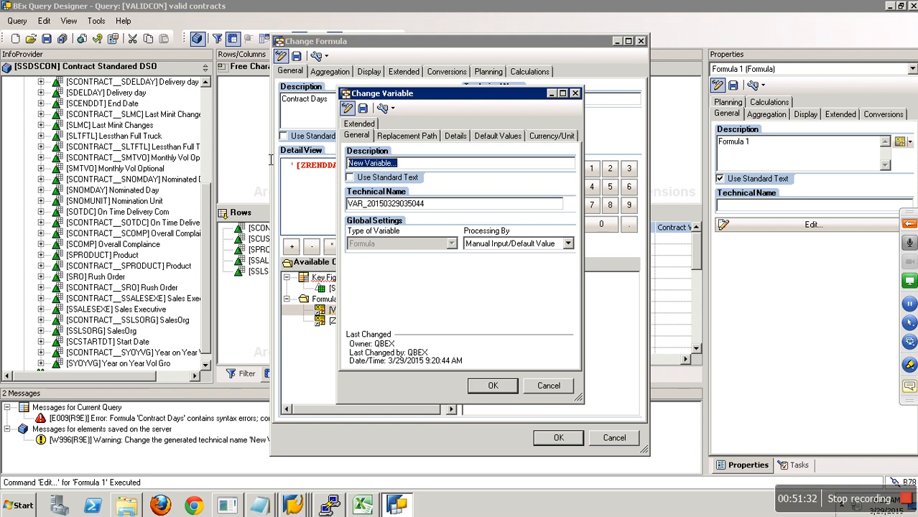
text(Start)
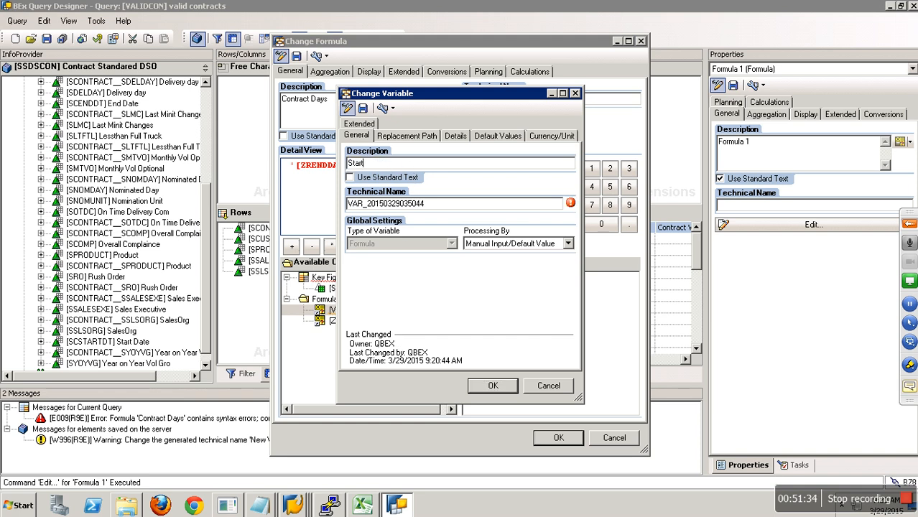
text( Date)
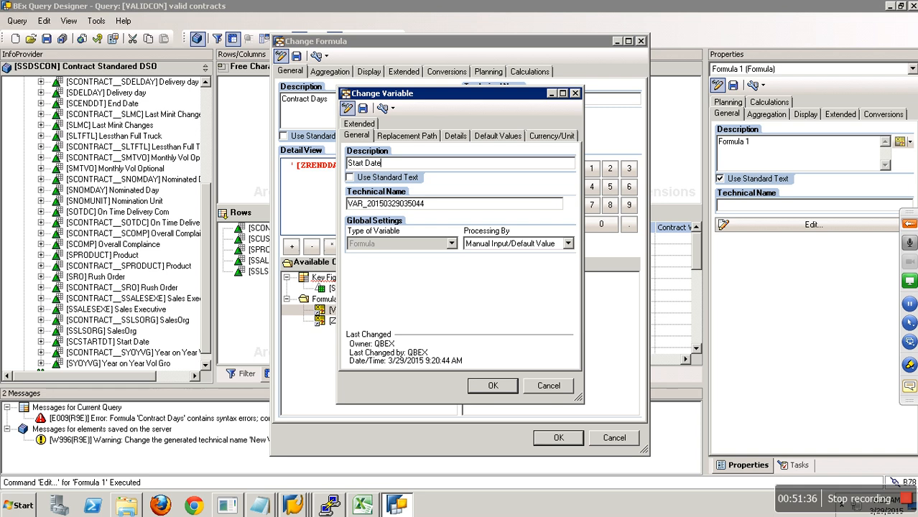
double_click(447, 203)
text(ZRSTARTDT)
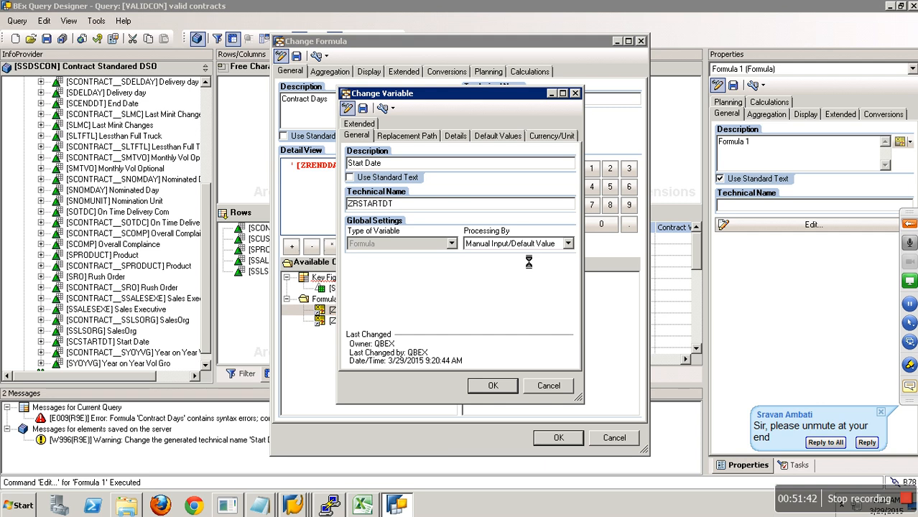
- Set the Start Date variable's processing to Replacement Path with [SCSTARTDT] Start Date as the reference characteristic
click(515, 243)
click(512, 264)
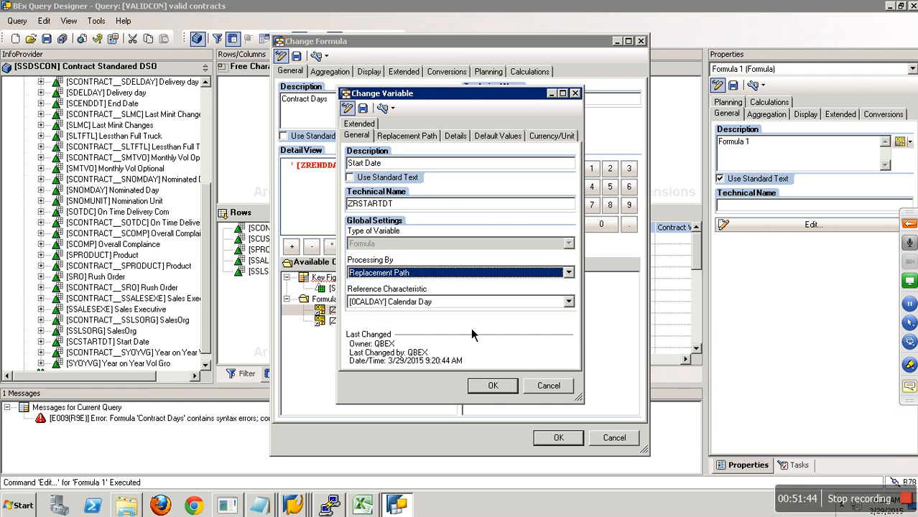
click(470, 302)
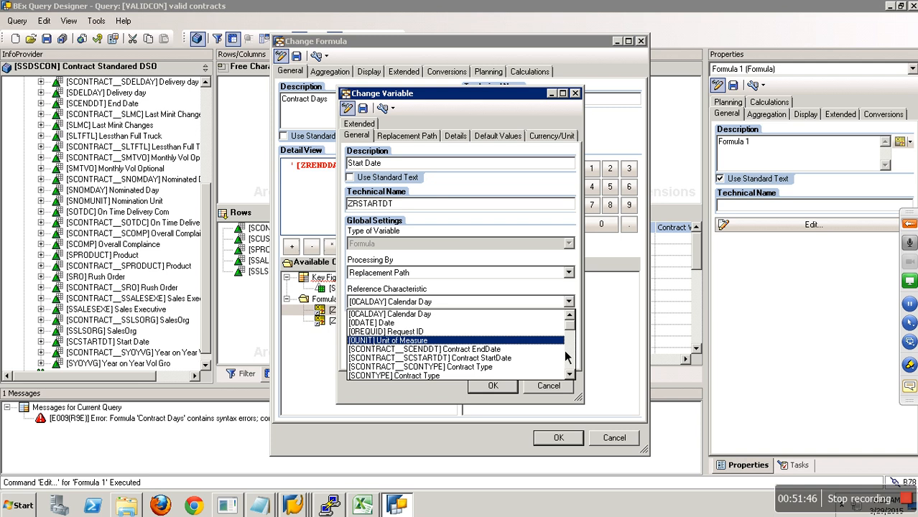
scroll(573, 374, down, 4)
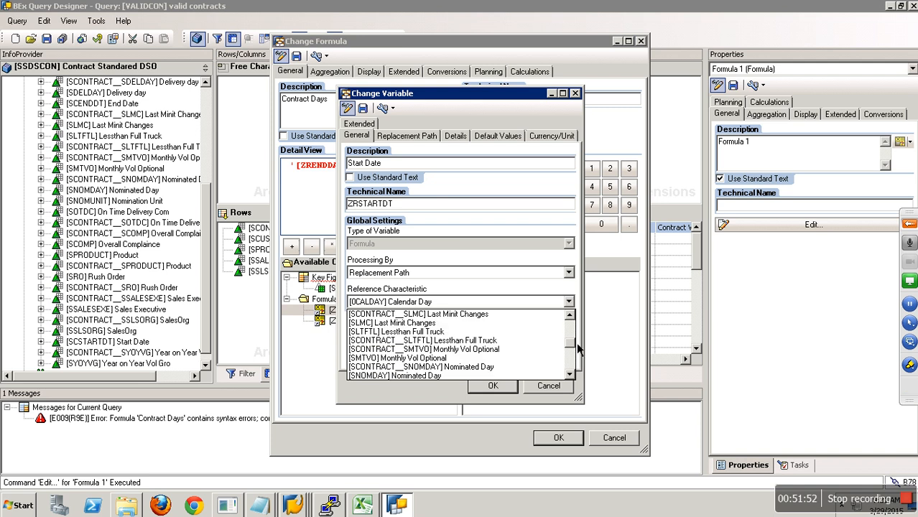
scroll(577, 345, up, 2)
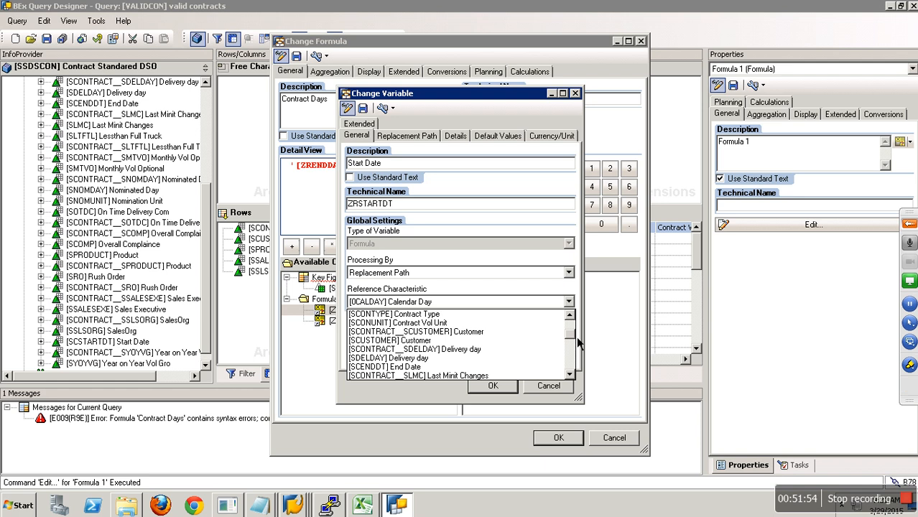
scroll(578, 357, down, 2)
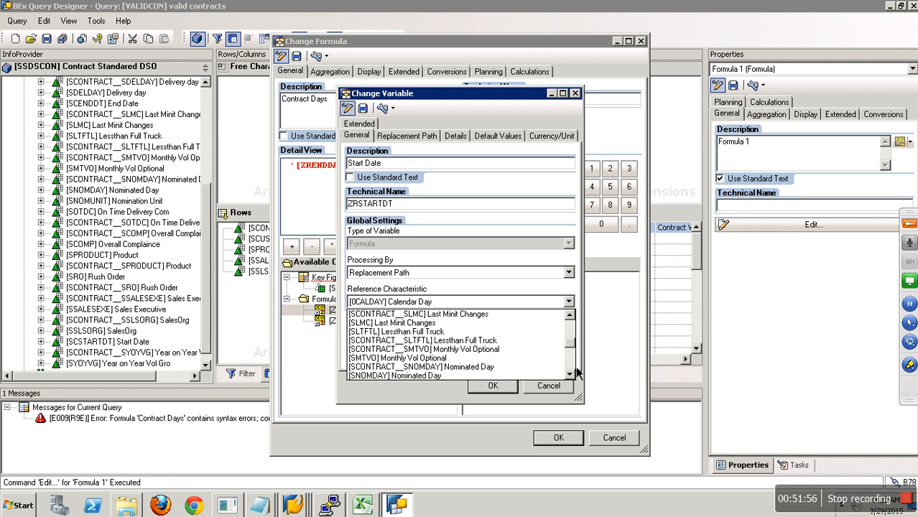
scroll(576, 372, down, 2)
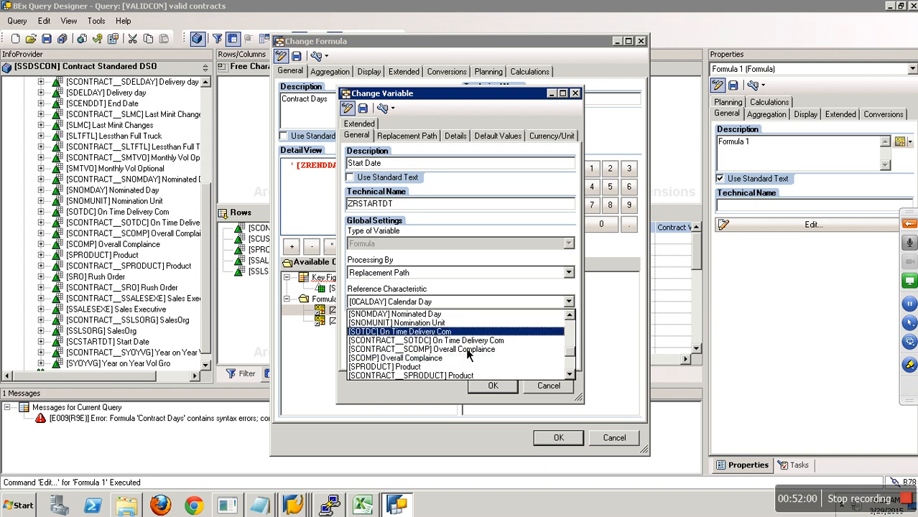
scroll(577, 384, down, 2)
scroll(576, 384, down, 1)
click(443, 358)
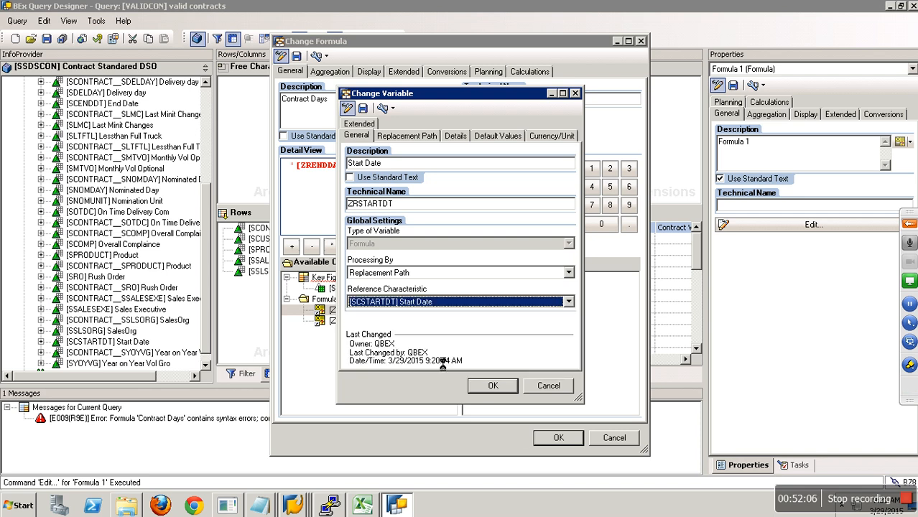
- Check the Start Date variable's replacement rule, save the variable as ZRSTARTDT and close its settings
click(421, 139)
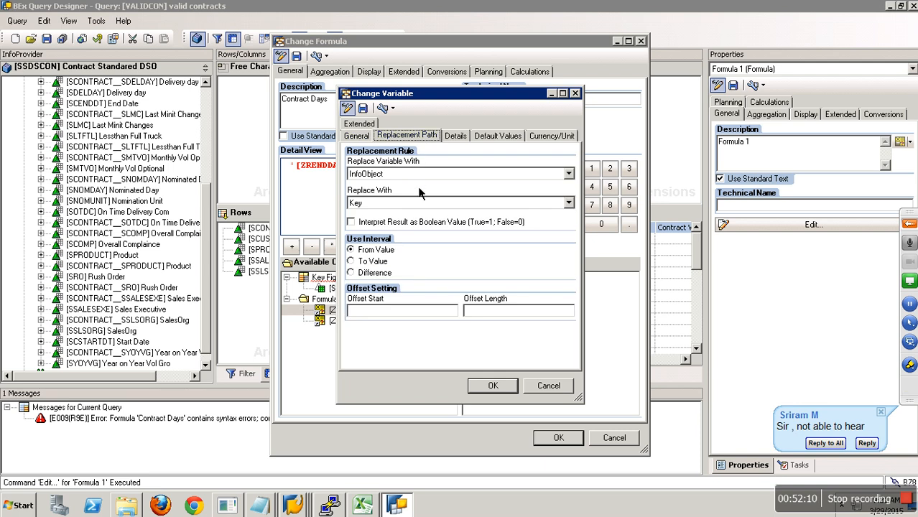
click(369, 115)
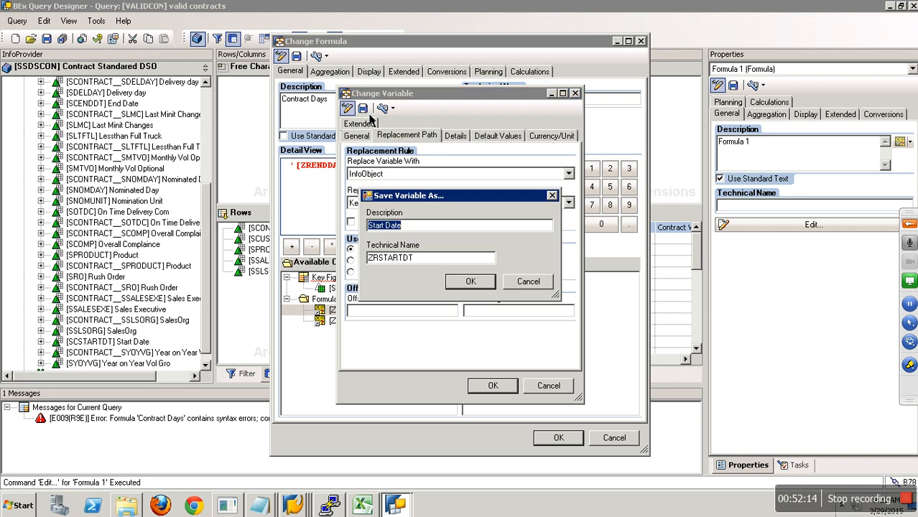
click(470, 282)
click(492, 386)
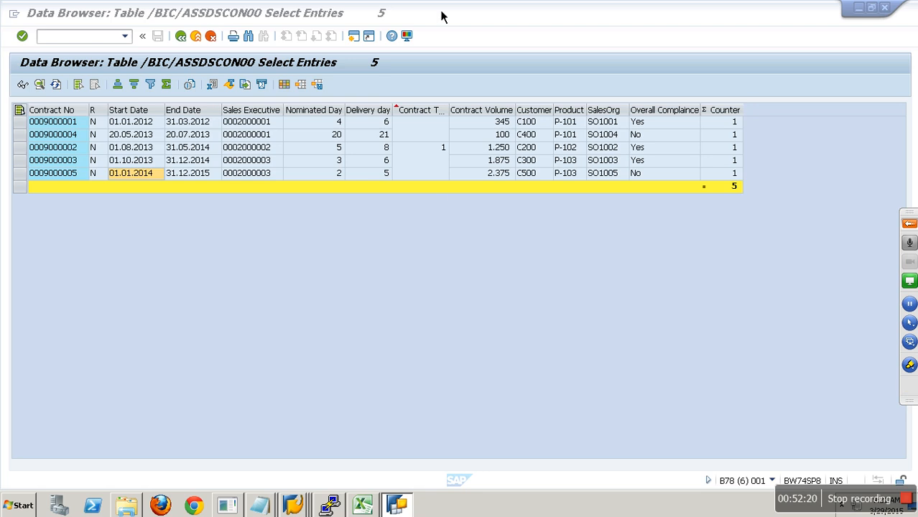
click(858, 8)
click(493, 386)
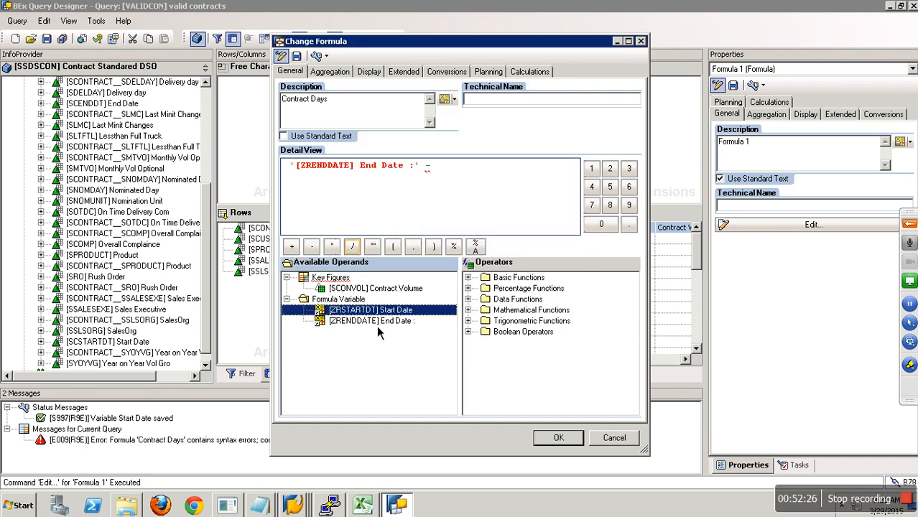
- Edit the ZRSTARTDT Start Date variable, set its dimension to Date and save it
right_click(378, 311)
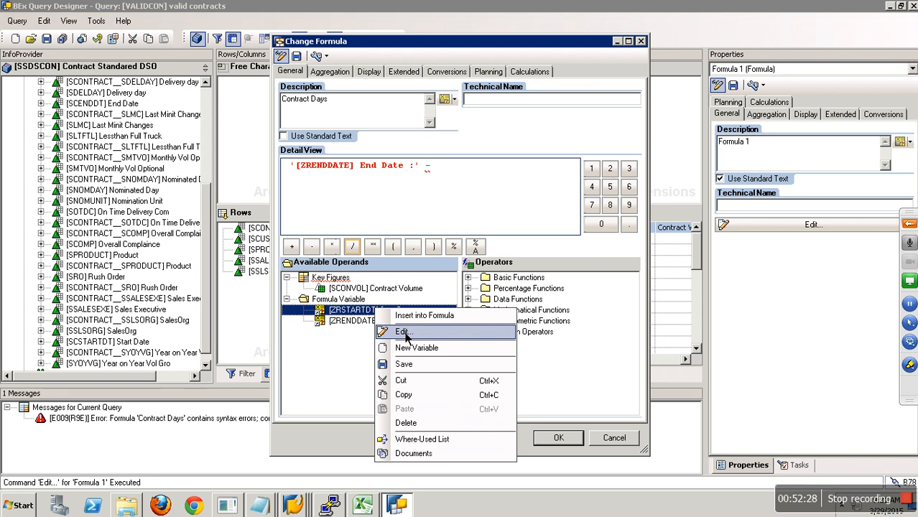
click(403, 331)
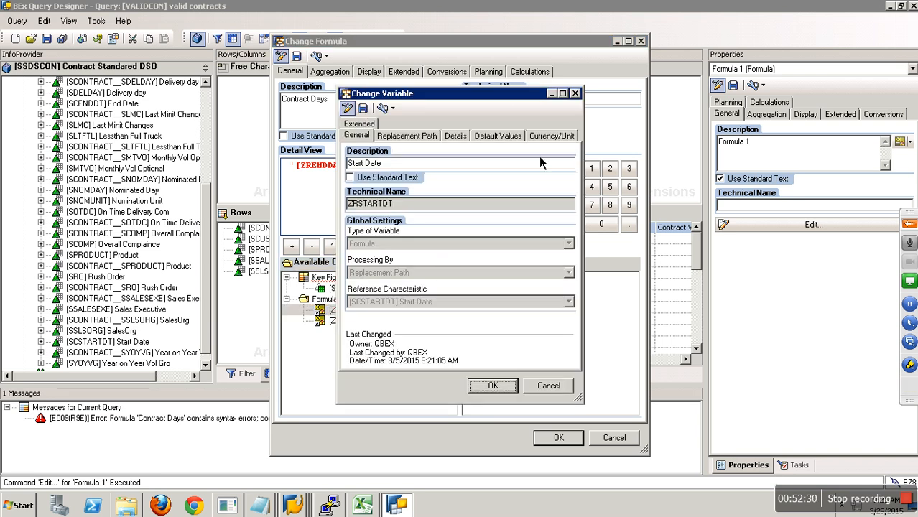
click(550, 136)
click(445, 174)
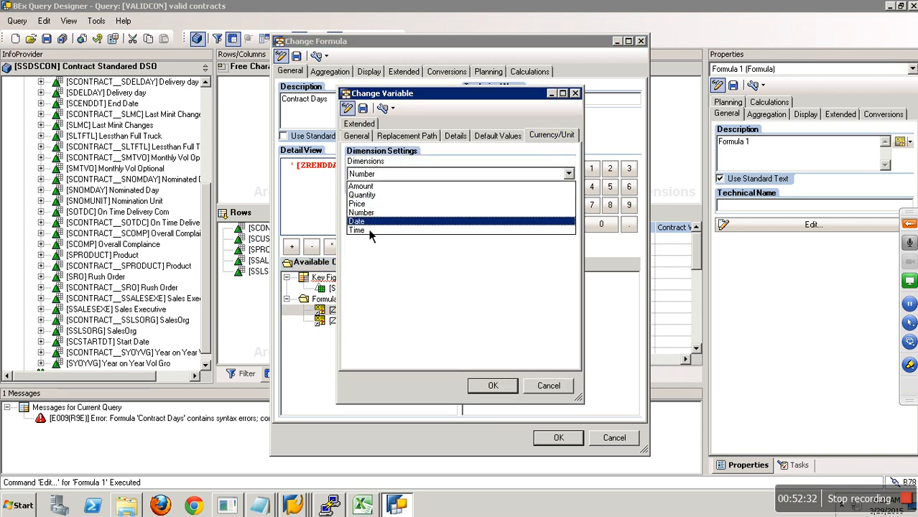
click(369, 225)
click(364, 109)
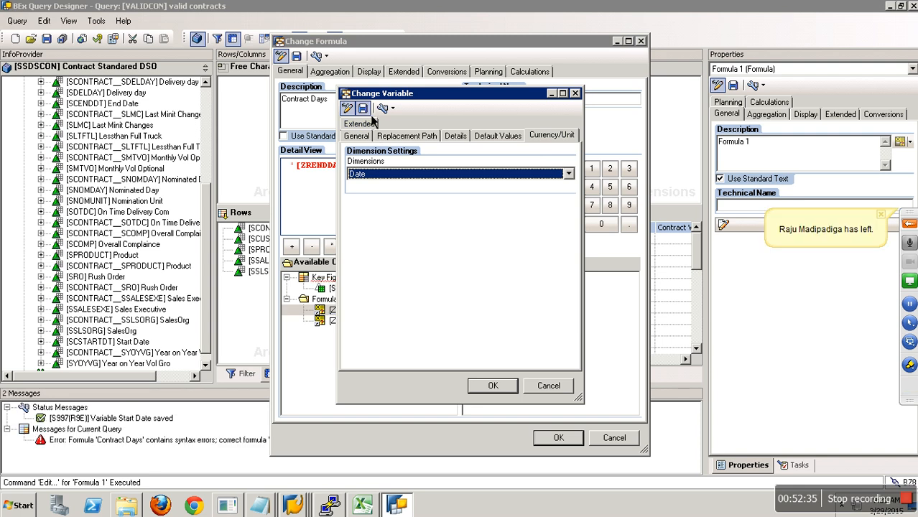
click(508, 385)
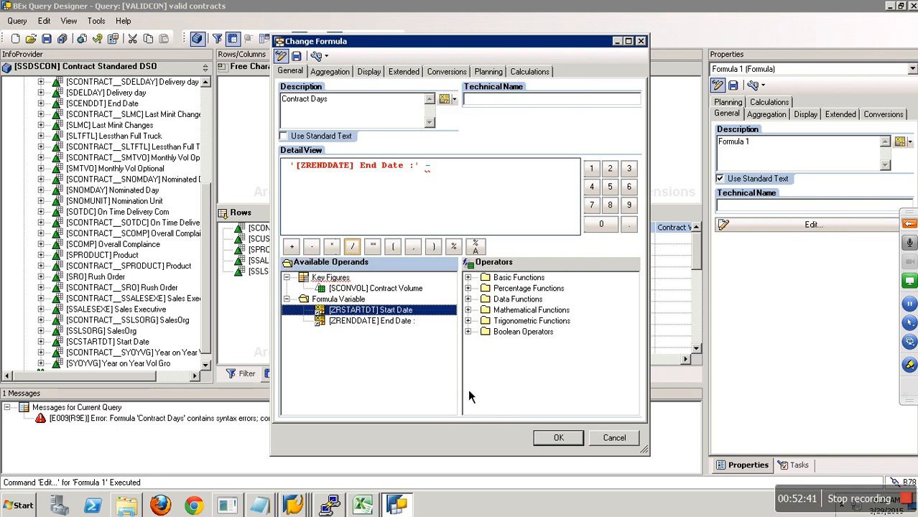
- Insert the ZRSTARTDT Start Date variable after the minus operator and accept the Contract Days formula
double_click(407, 309)
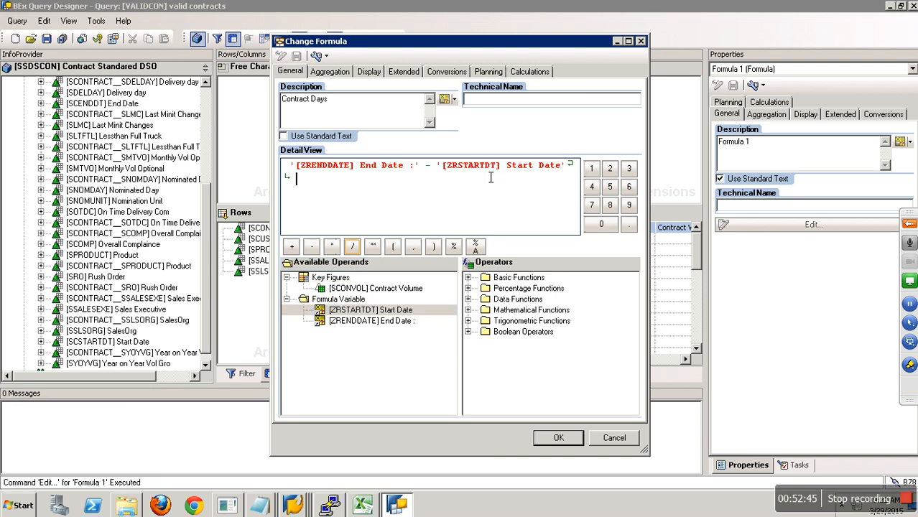
click(567, 441)
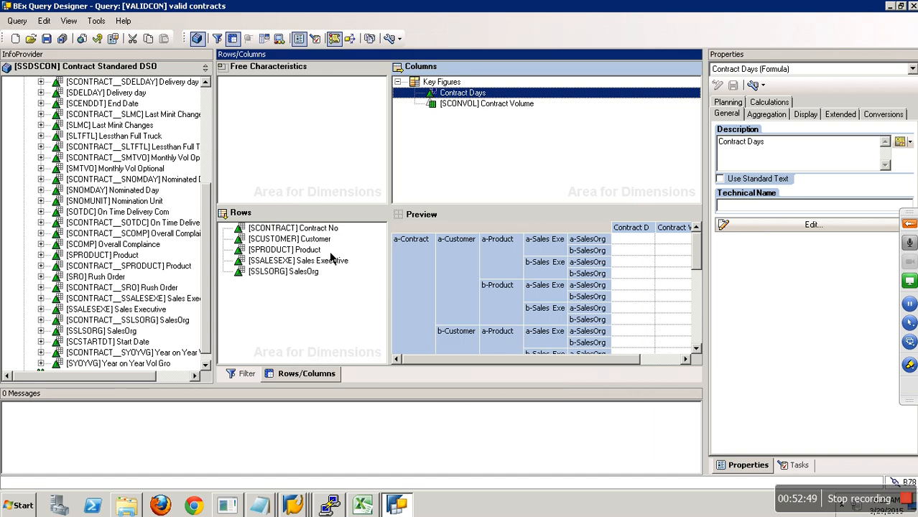
- Add Start Date and End Date to the rows, setting both to No Display with results rows set to Always Suppress
drag(132, 342, 255, 287)
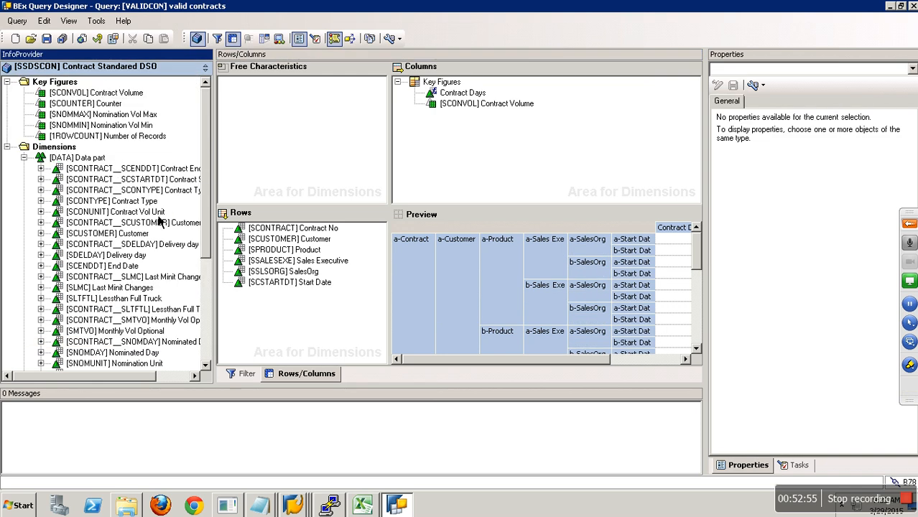
drag(142, 270, 308, 296)
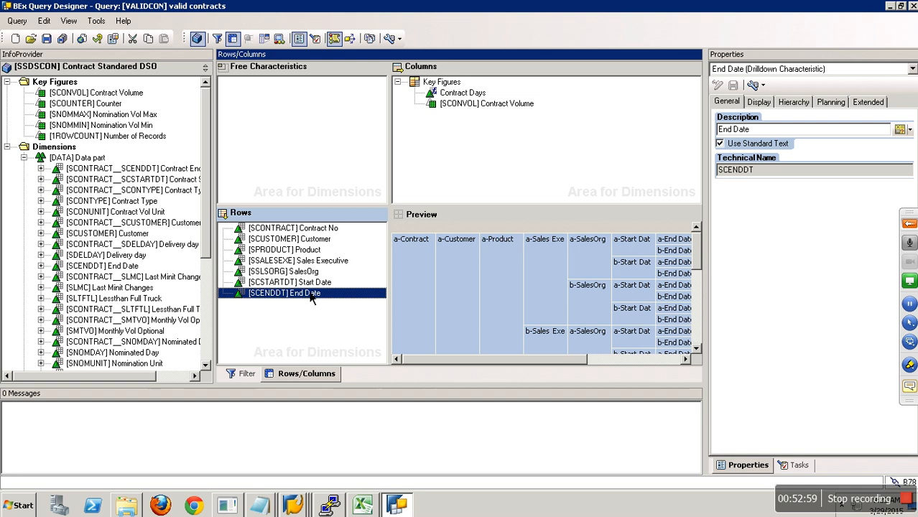
ctrl+click(310, 296)
click(759, 102)
click(775, 140)
click(750, 153)
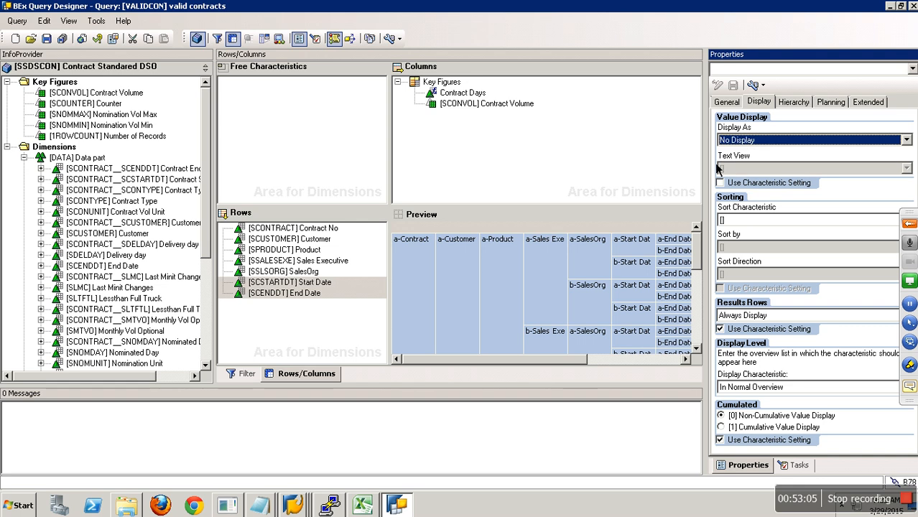
click(783, 316)
click(743, 347)
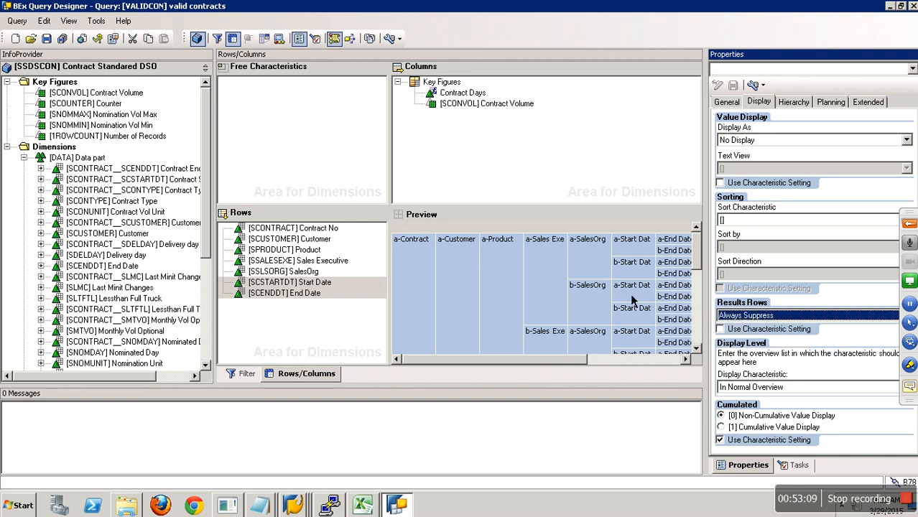
click(404, 169)
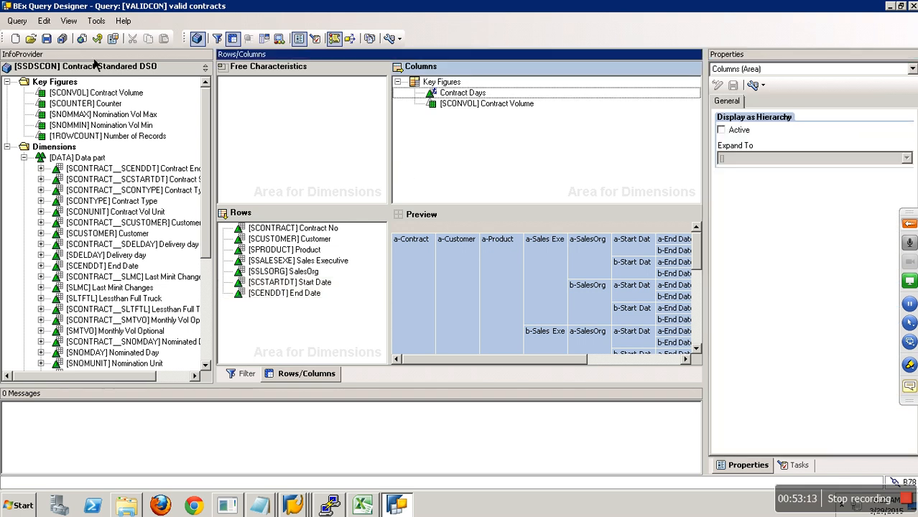
- Save the valid contracts query and switch to the open SAP GUI Query window
click(46, 38)
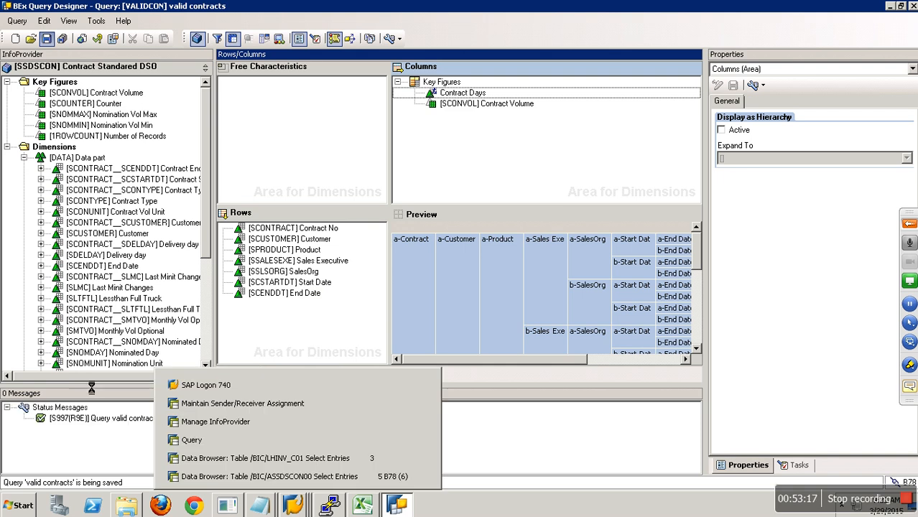
mouse_move(293, 505)
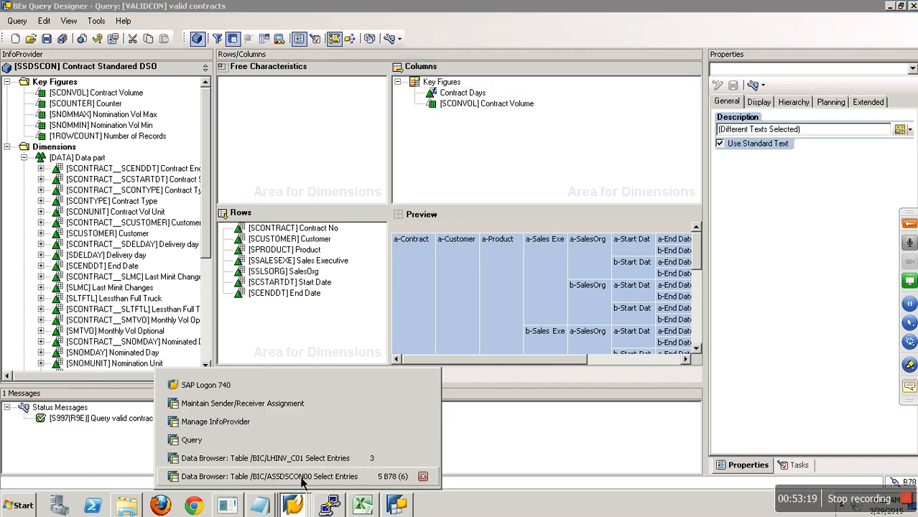
click(281, 446)
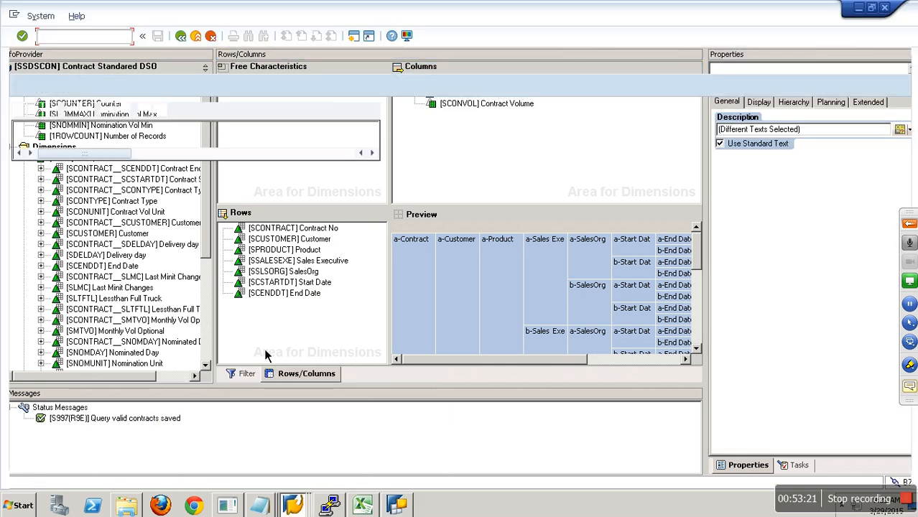